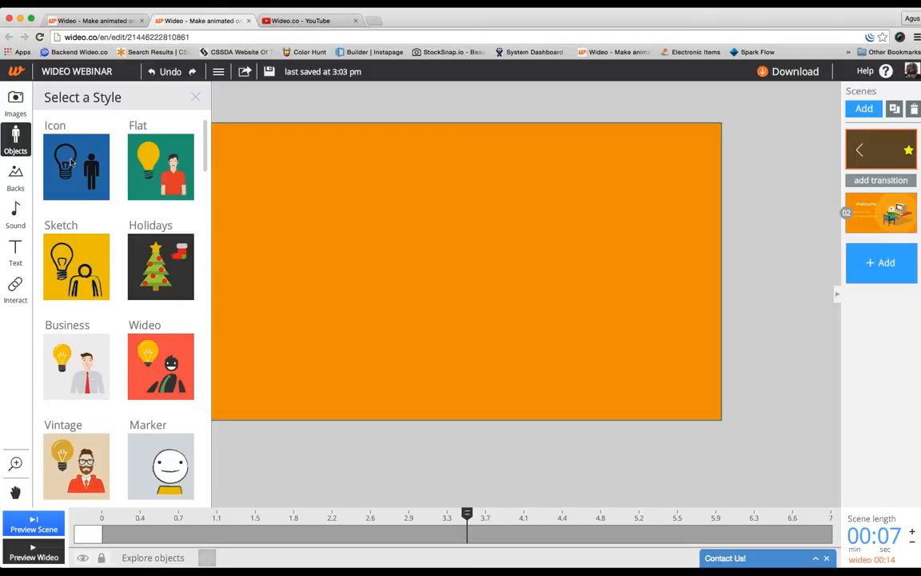
click(71, 160)
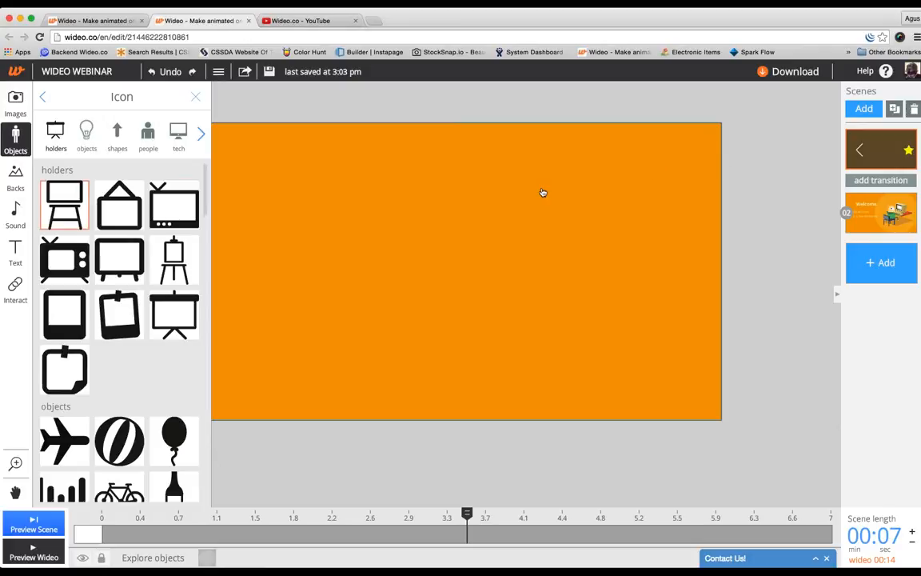
scroll(87, 339, down, 10)
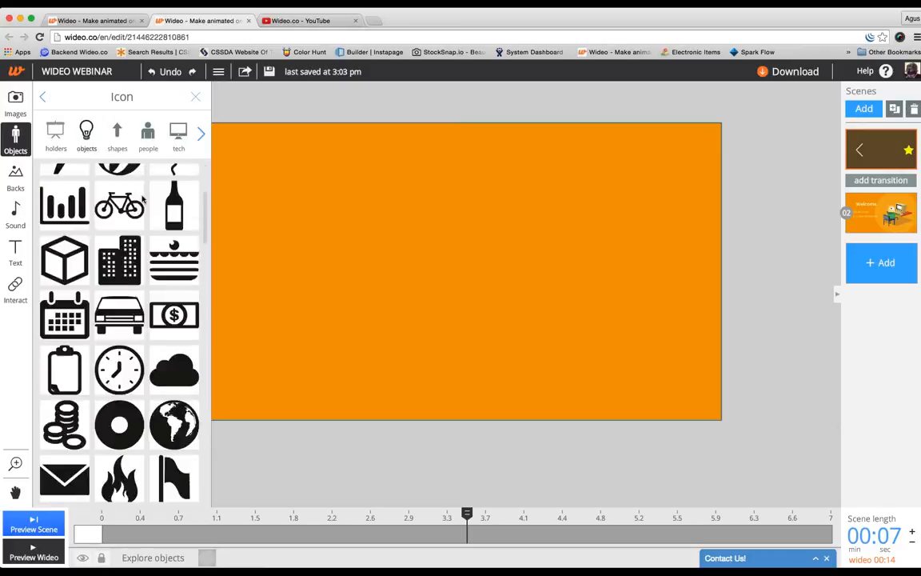
click(43, 98)
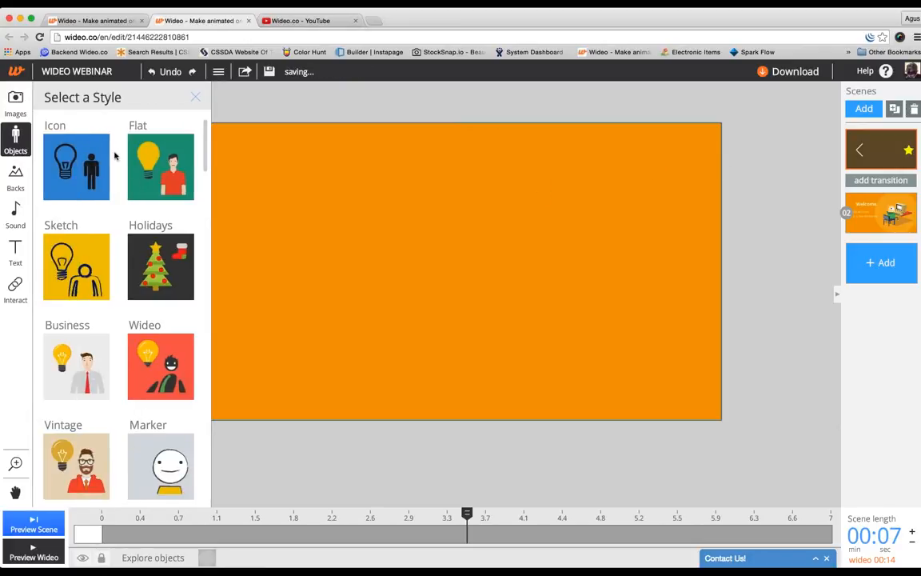
Step: Add two copies of the Flat style standing man in a red shirt with hands on hips to the scene
click(169, 186)
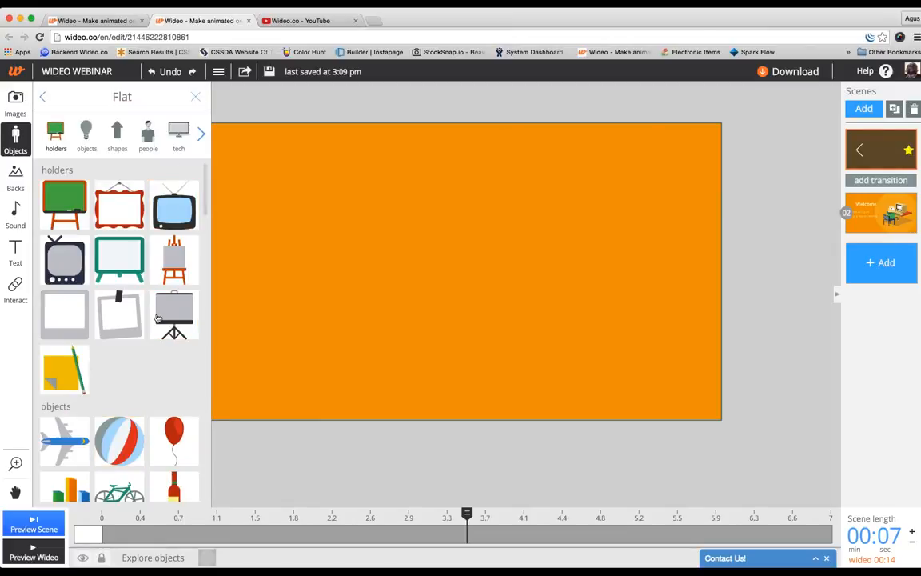
click(147, 136)
scroll(132, 295, down, 5)
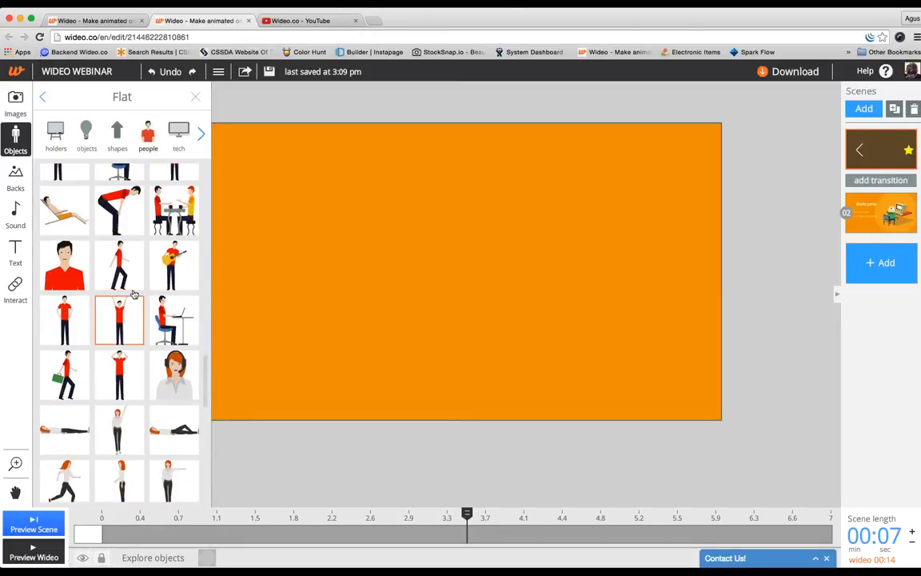
click(68, 328)
drag(68, 327, 374, 298)
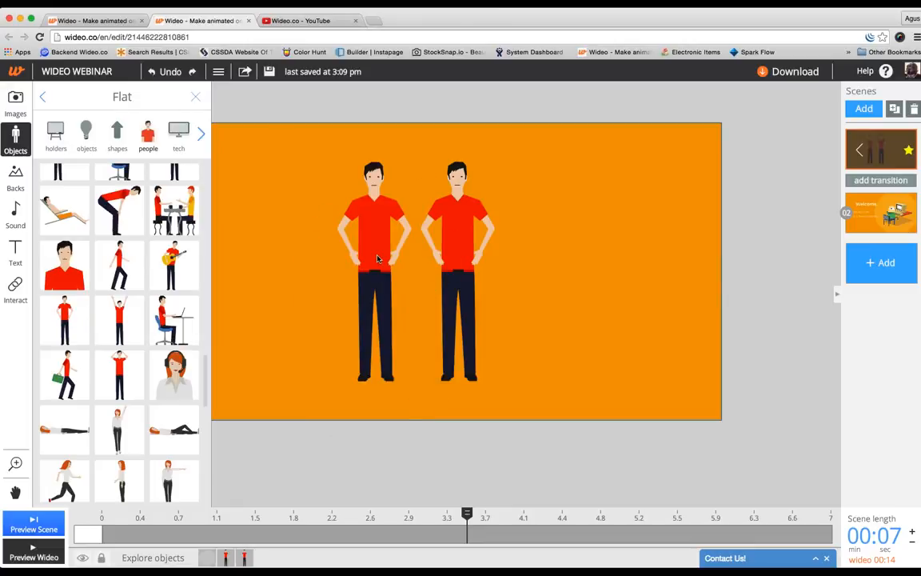
Step: Delete the left copy of the man and reposition the remaining one near the scene's centre
click(381, 187)
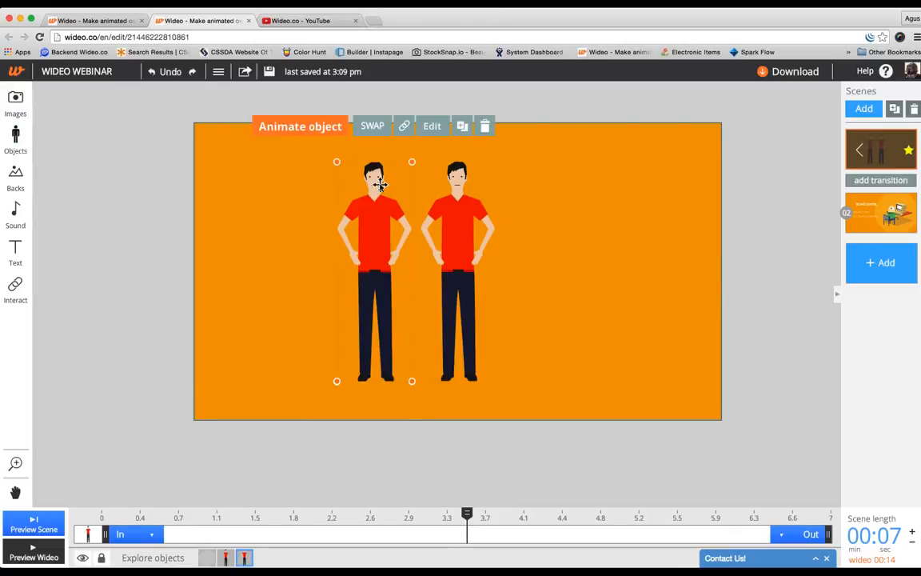
key(Delete)
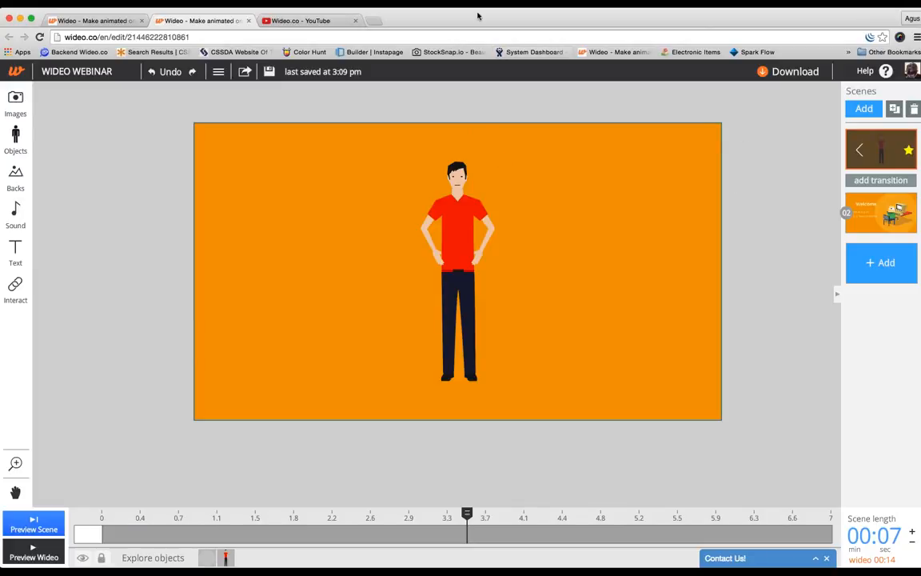
mouse_move(471, 230)
mouse_down()
mouse_move(468, 223)
mouse_move(469, 241)
mouse_move(454, 241)
mouse_move(462, 241)
mouse_up()
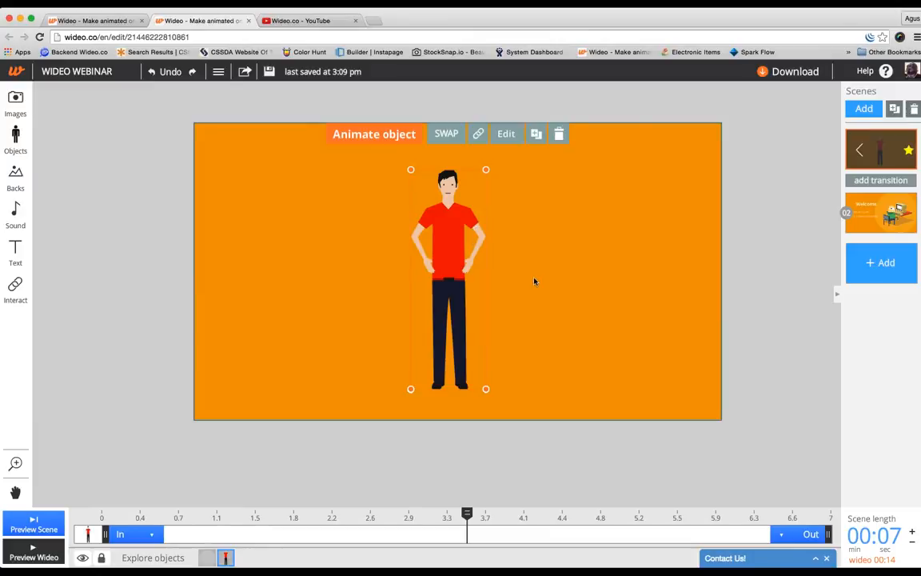
click(747, 69)
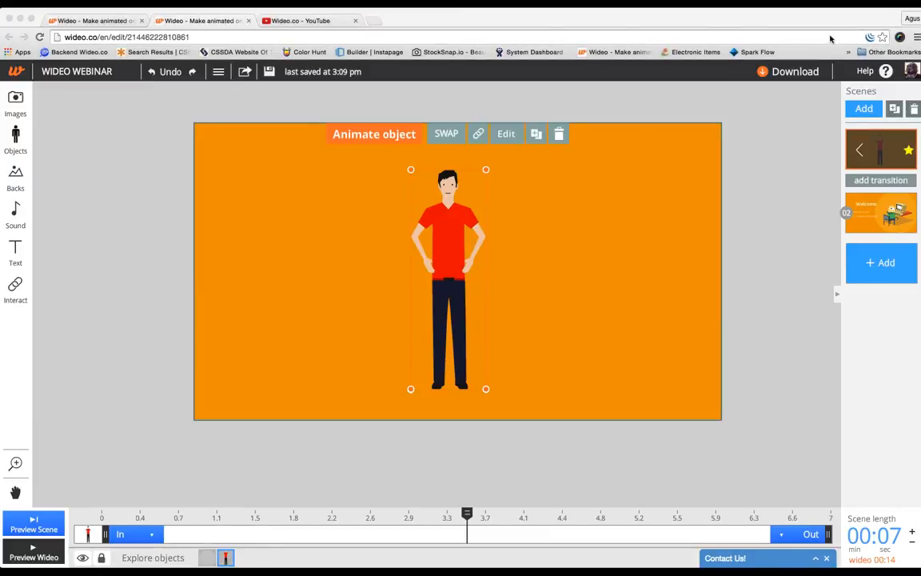
click(456, 247)
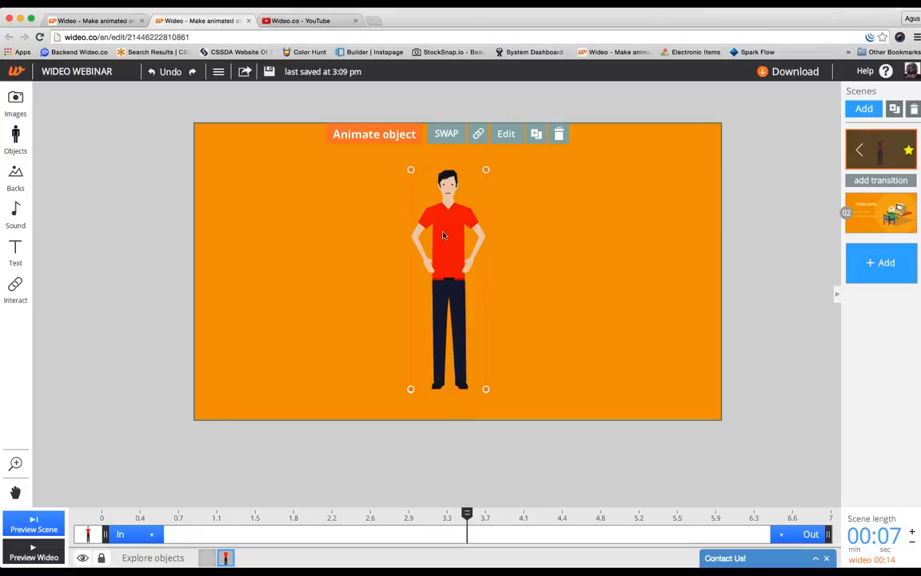
mouse_move(449, 229)
mouse_down()
mouse_move(440, 234)
mouse_move(459, 224)
mouse_up()
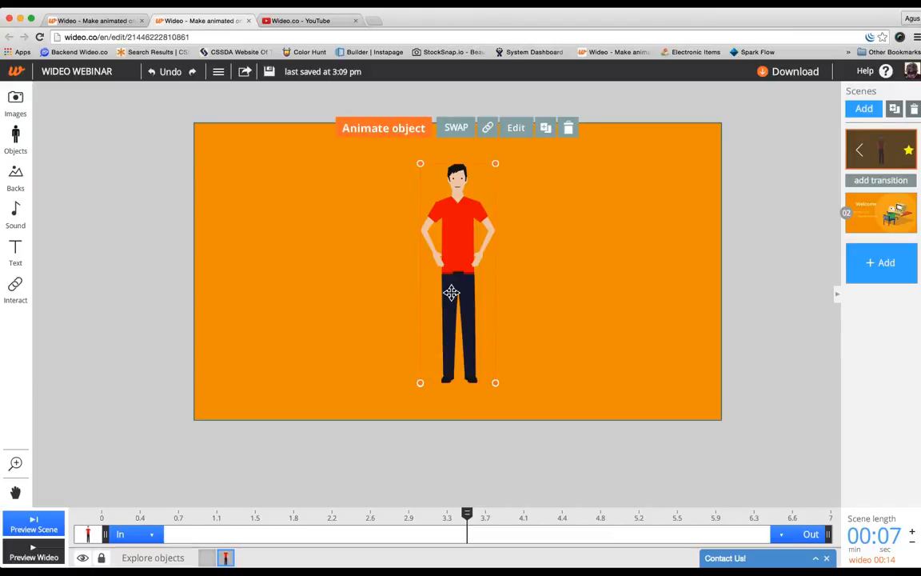
drag(455, 276, 449, 274)
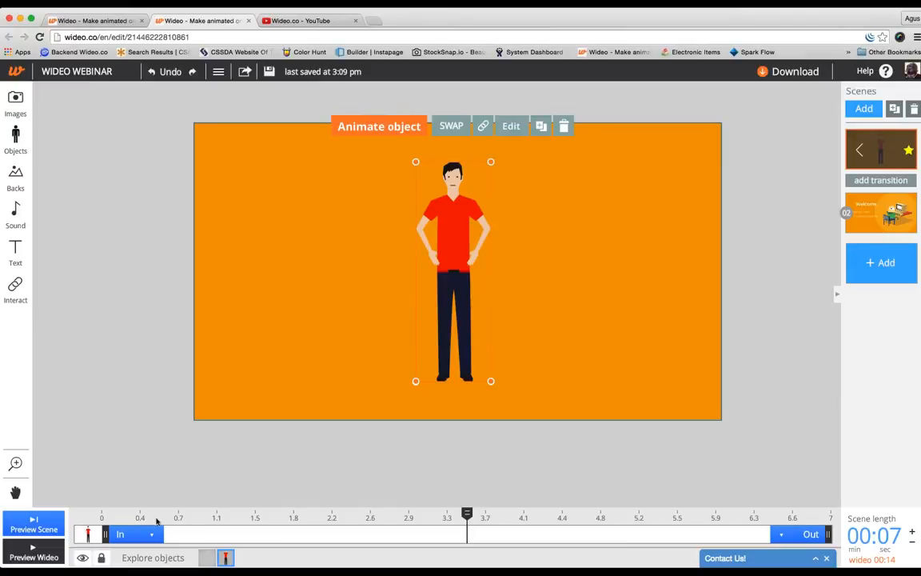
Step: Scrub through the scene's timeline to examine when the man is shown between his In and Out markers
drag(159, 521, 286, 516)
click(256, 490)
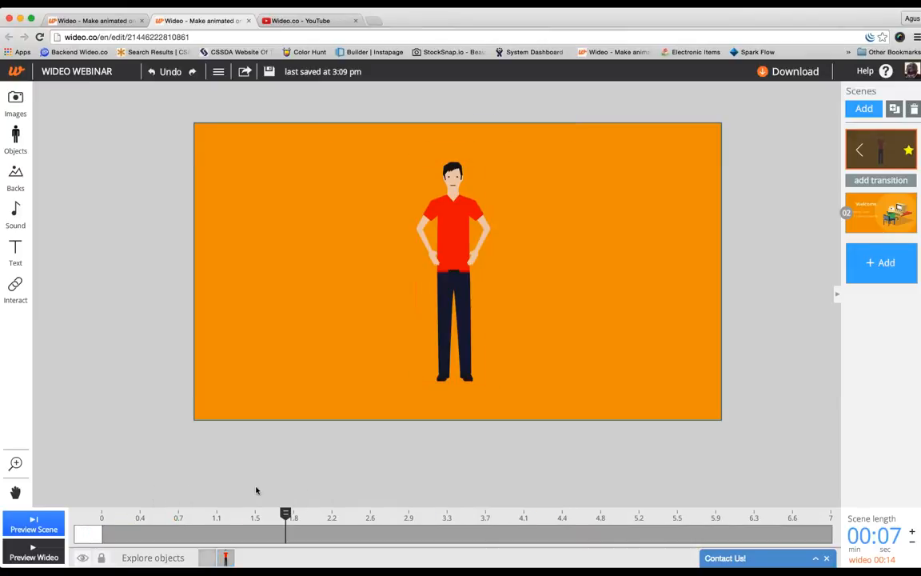
click(443, 274)
drag(102, 520, 769, 545)
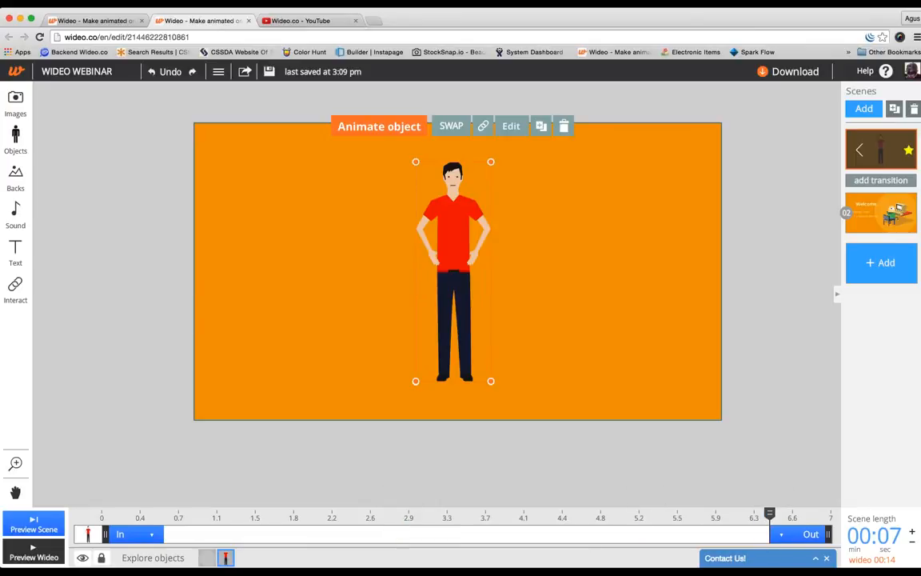
drag(638, 524, 184, 516)
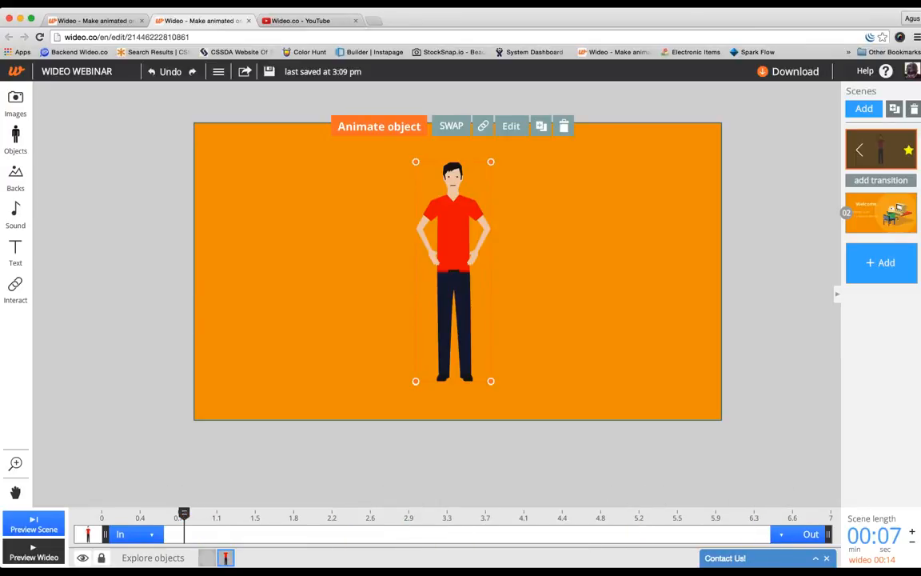
click(792, 50)
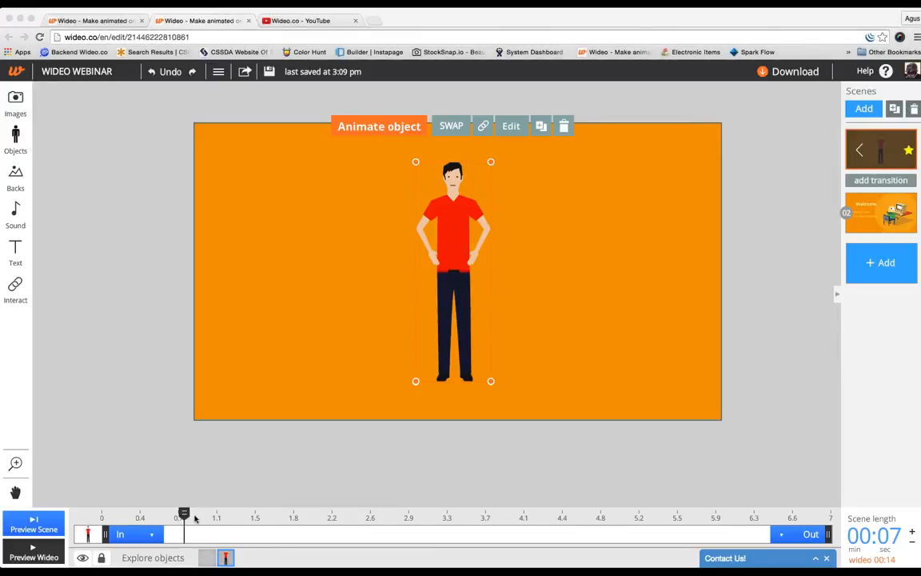
click(121, 518)
drag(117, 518, 238, 518)
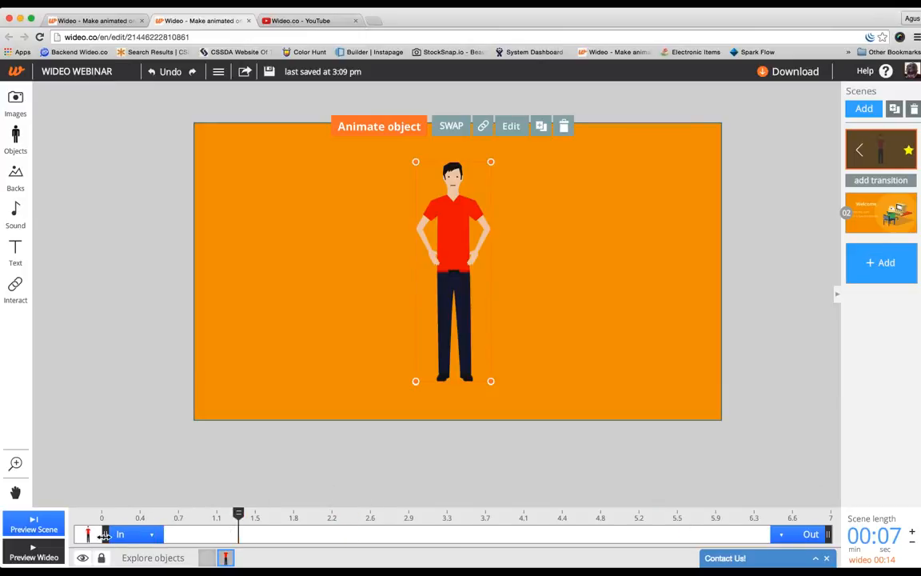
Step: Delay the man's entrance to about 1.5 s and preview the scene
drag(104, 536, 76, 465)
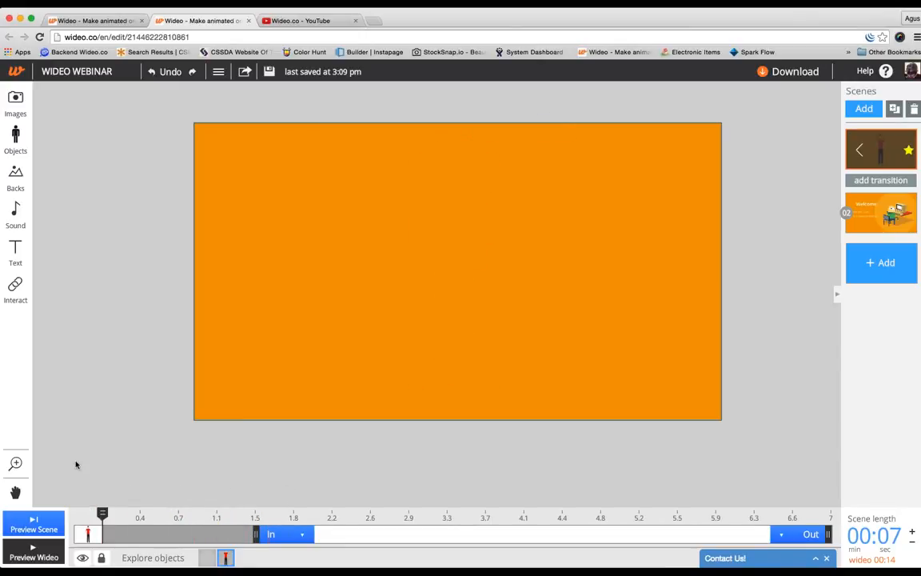
click(35, 524)
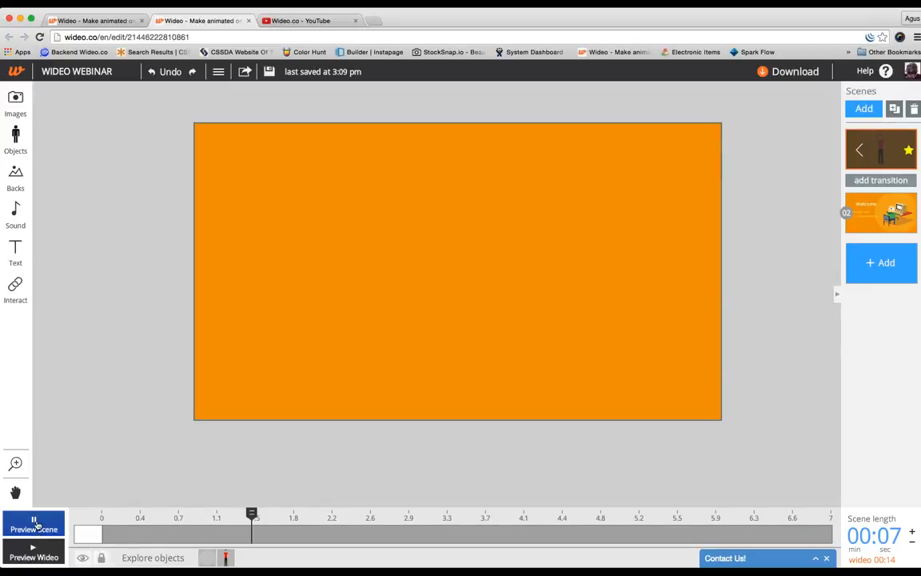
click(467, 228)
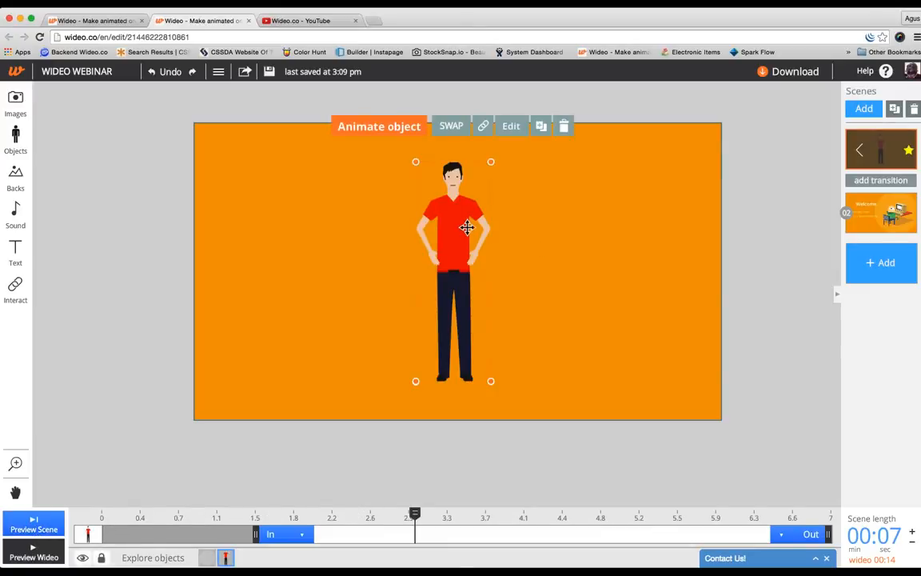
Step: Set the man to enter the scene at about 0.4 s and leave it at about 6.3 s
drag(256, 535, 238, 533)
click(620, 33)
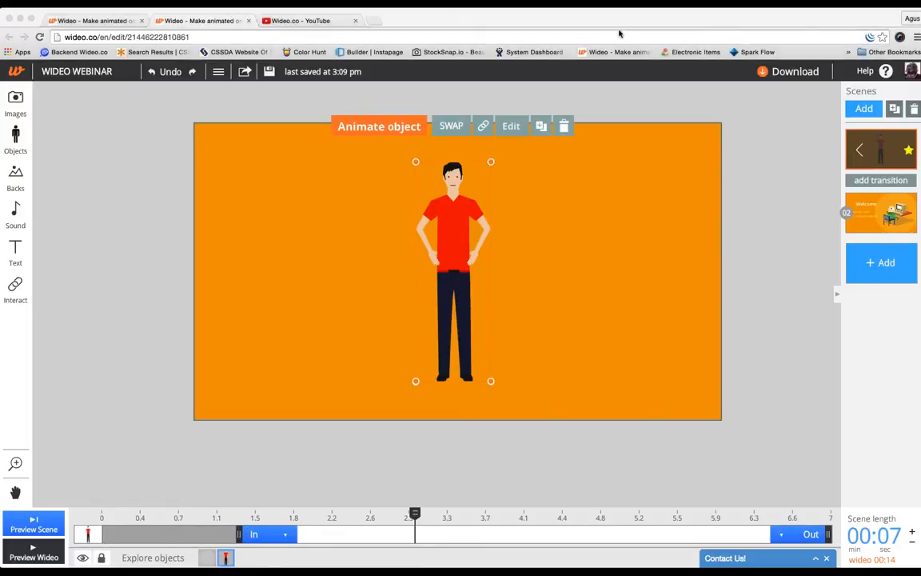
drag(828, 538, 756, 536)
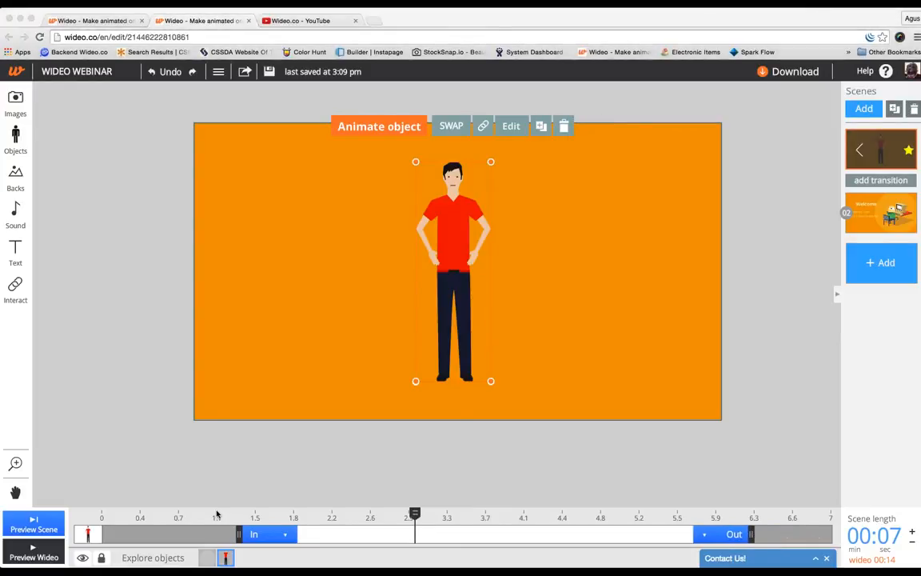
drag(345, 518, 140, 536)
mouse_move(150, 518)
mouse_down()
mouse_move(143, 518)
mouse_move(161, 522)
mouse_up()
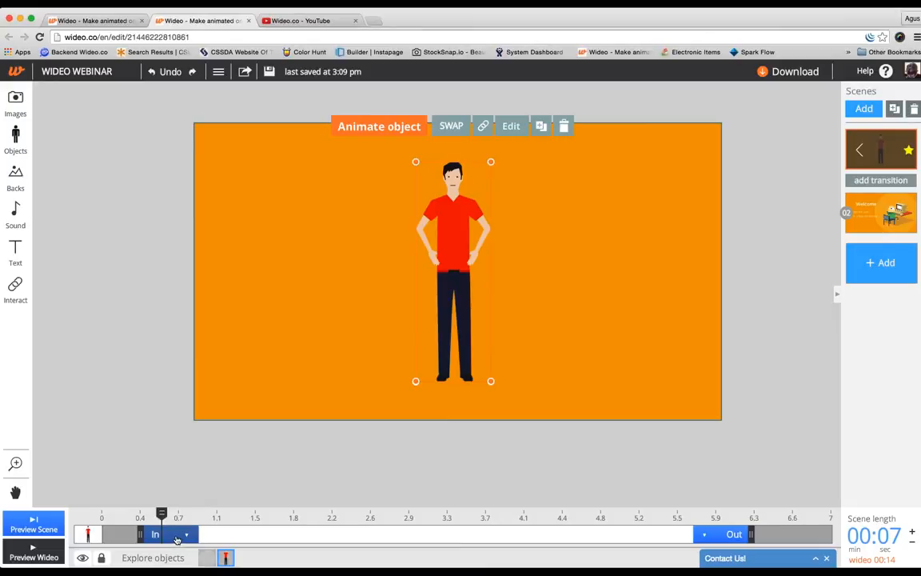
Step: Apply the grow entrance animation to the man and preview the scene
click(177, 539)
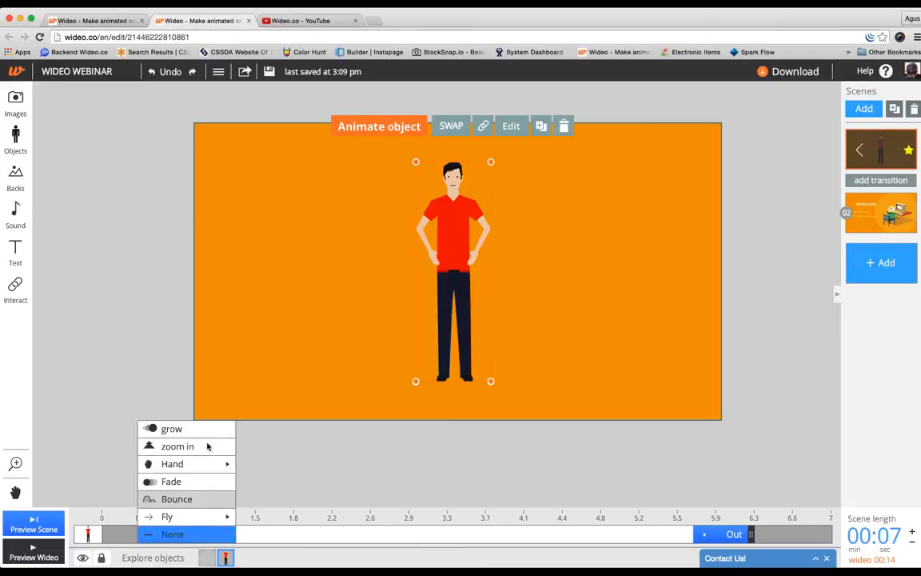
mouse_move(208, 515)
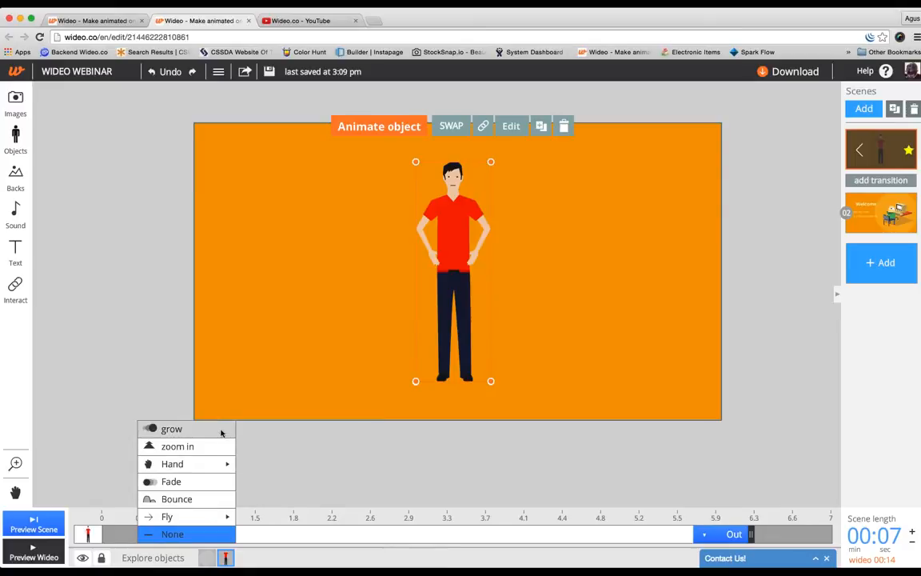
click(189, 431)
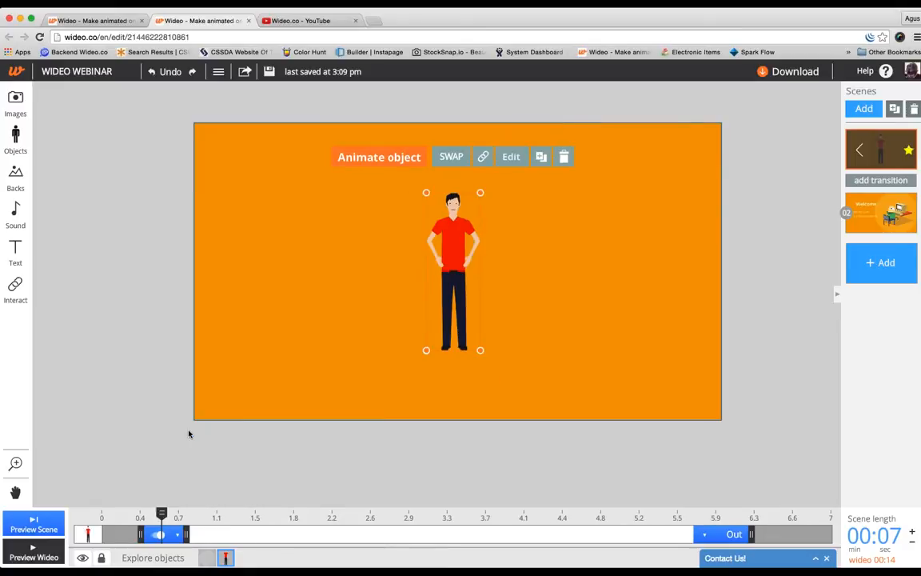
click(69, 522)
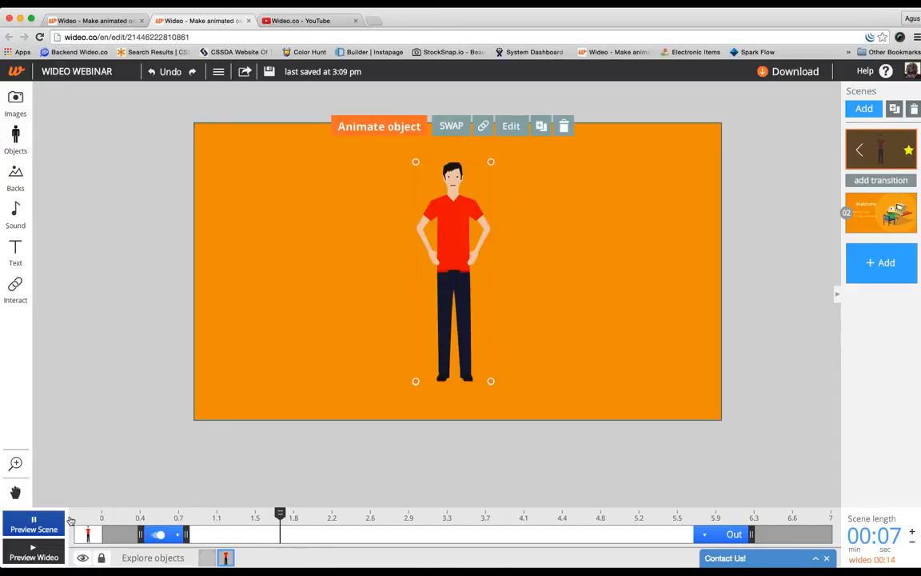
click(68, 521)
click(112, 480)
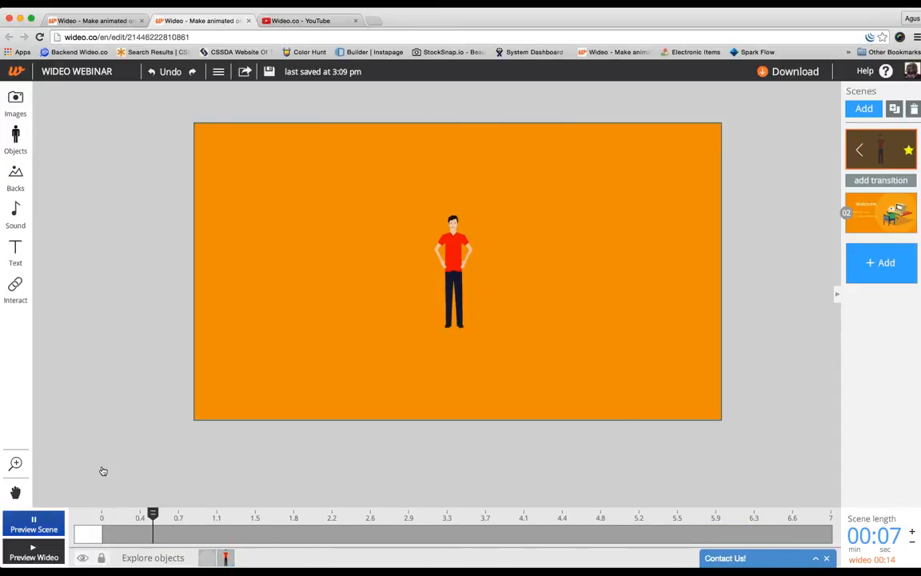
click(65, 534)
Step: Change the man's entrance animation to zoom in and preview the scene
click(465, 212)
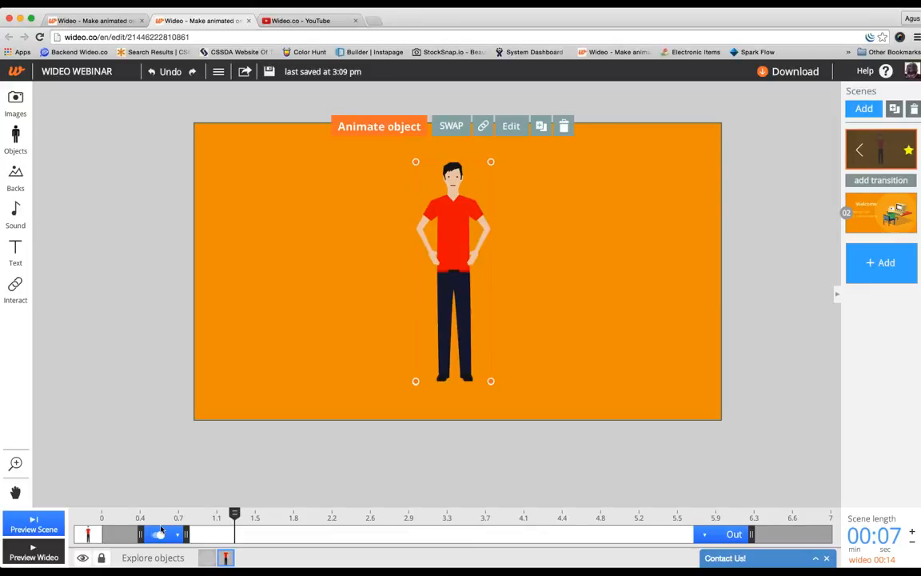
click(178, 533)
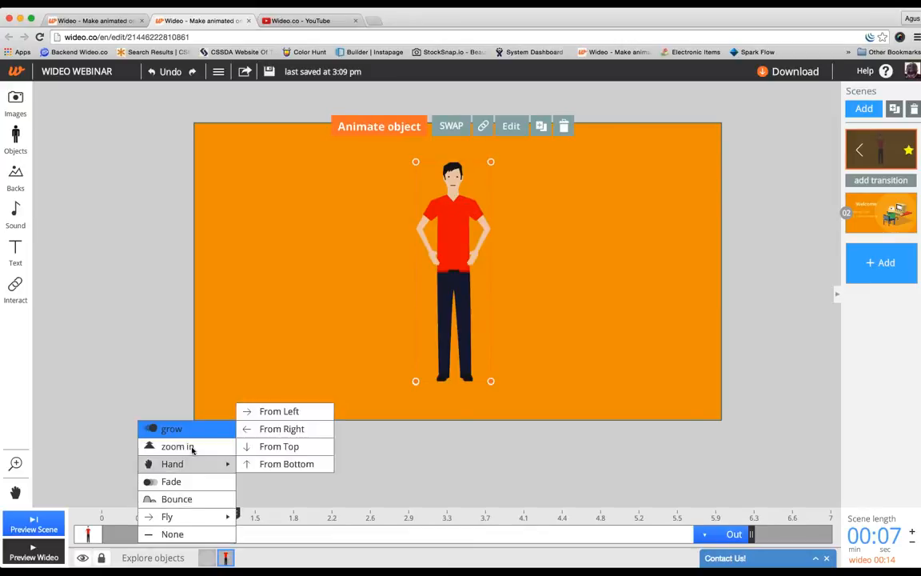
click(178, 446)
click(56, 533)
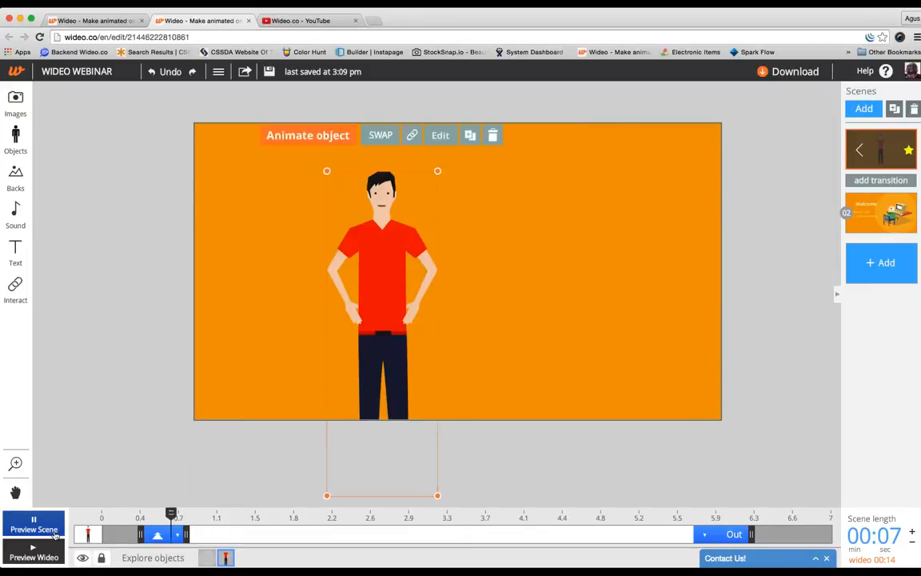
Step: Change the man's entrance animation to Hand, From Left, and preview the scene
click(178, 534)
mouse_move(181, 464)
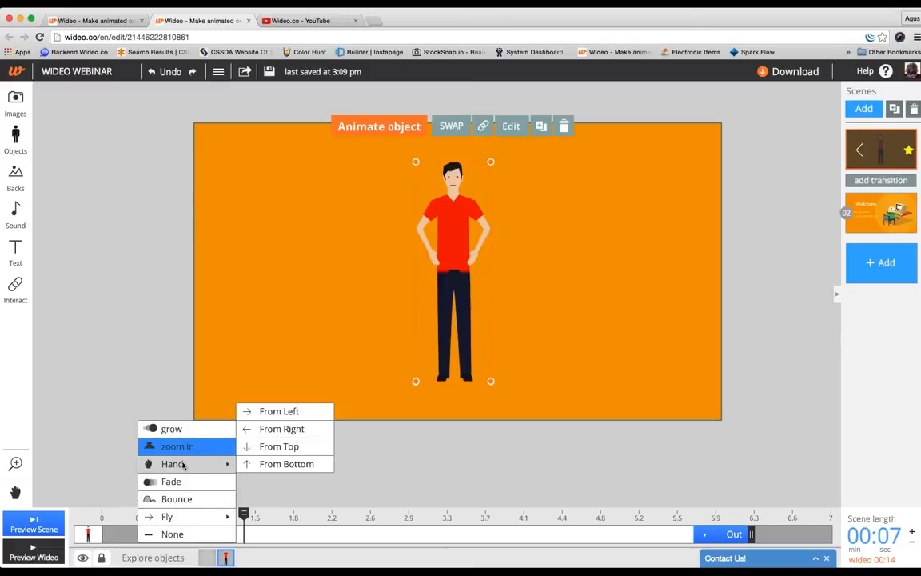
click(288, 414)
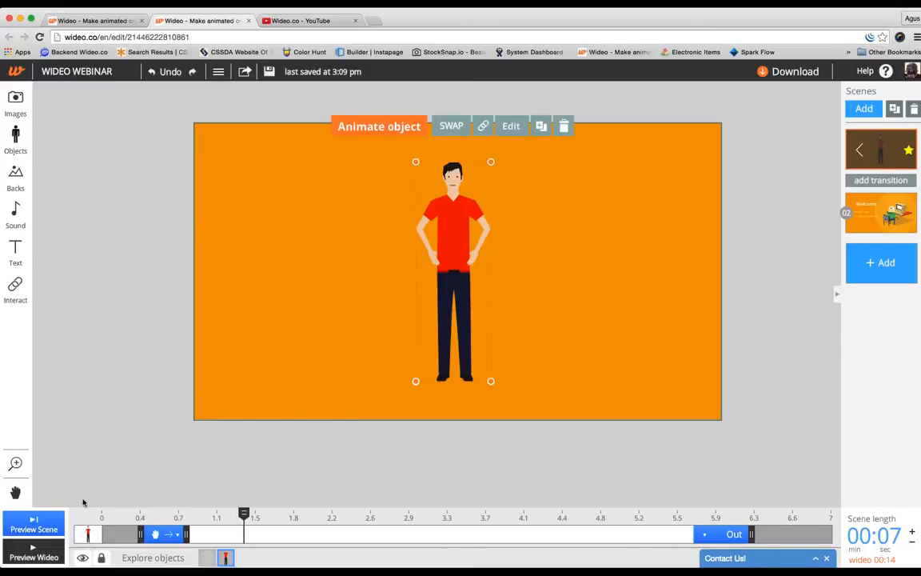
click(19, 528)
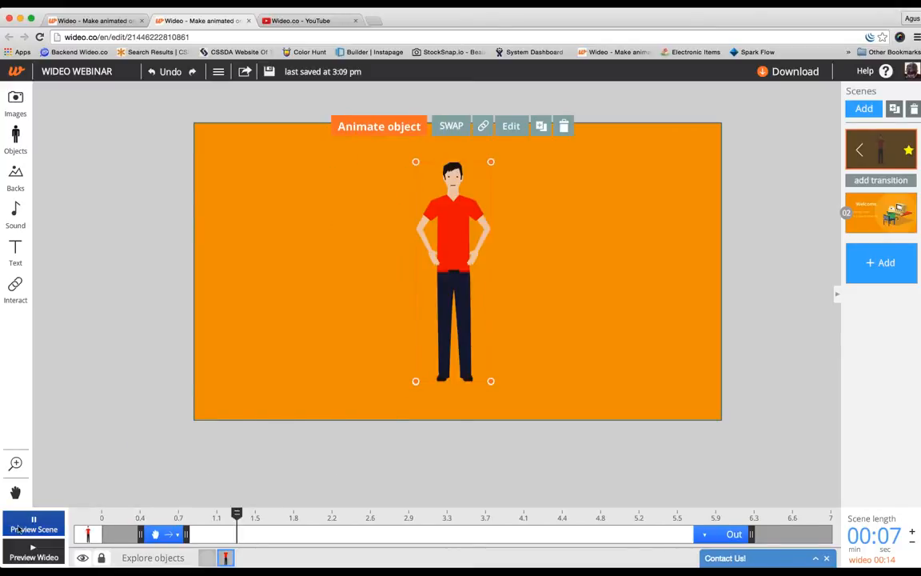
Step: Lengthen the man's entrance animation so it ends at about 2.1 s, and preview the scene from the start
click(19, 529)
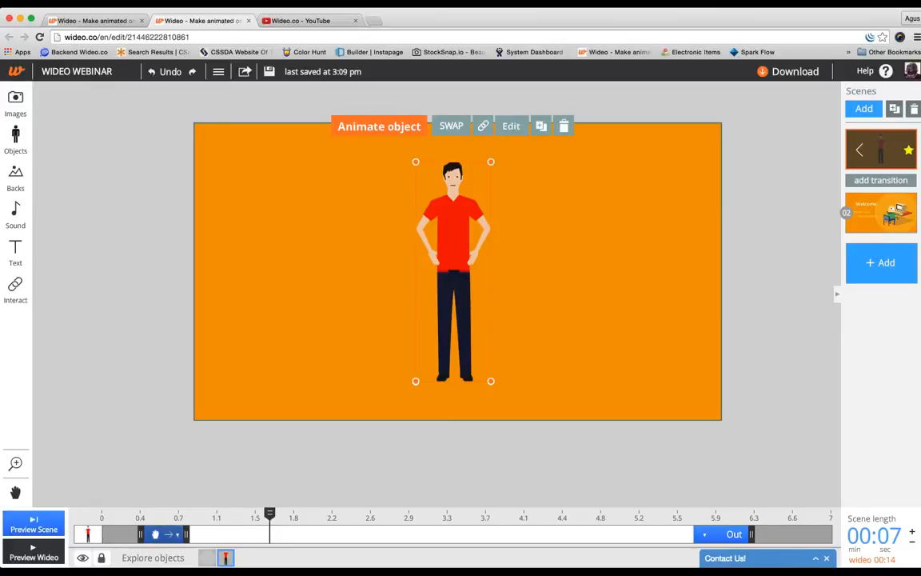
drag(186, 534, 318, 534)
drag(269, 514, 110, 515)
click(71, 490)
click(53, 522)
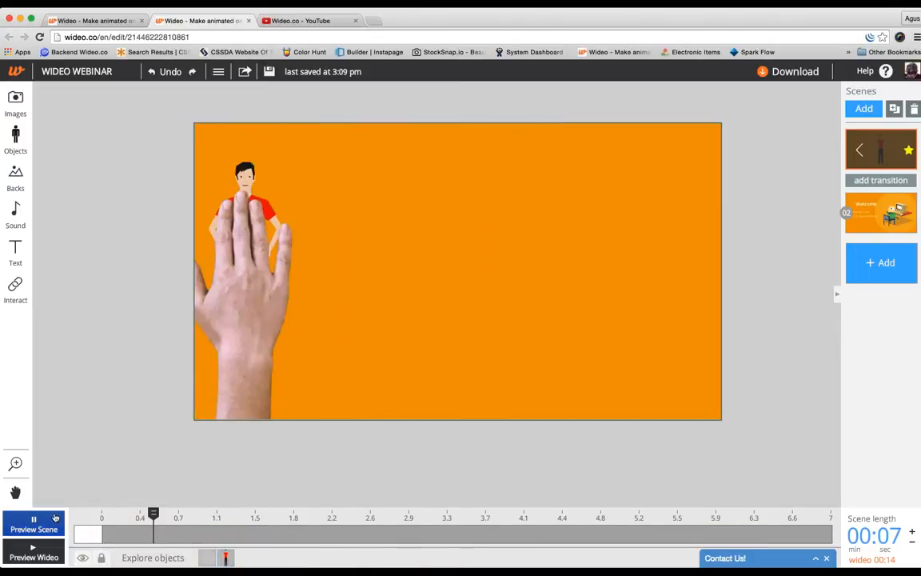
click(469, 307)
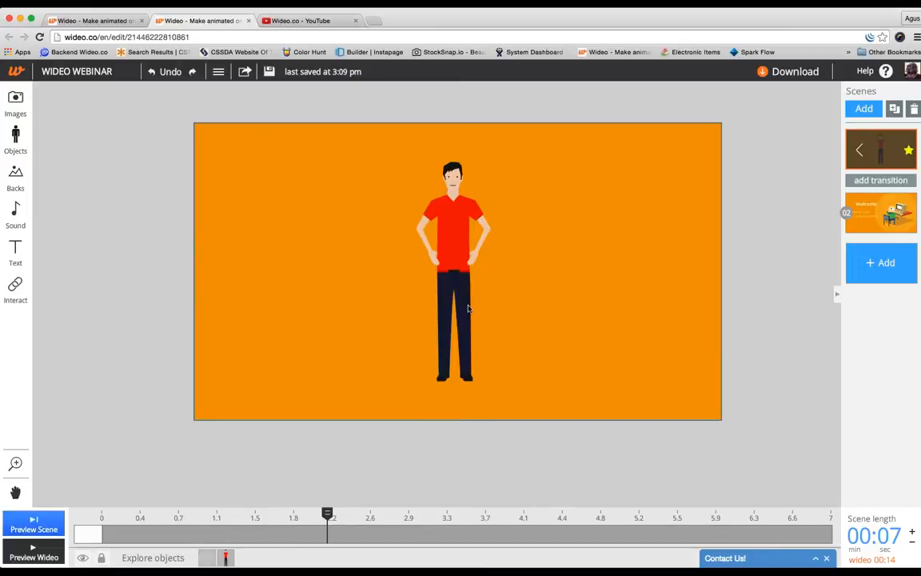
Step: Apply the Fade exit animation to the man and preview the scene
click(464, 284)
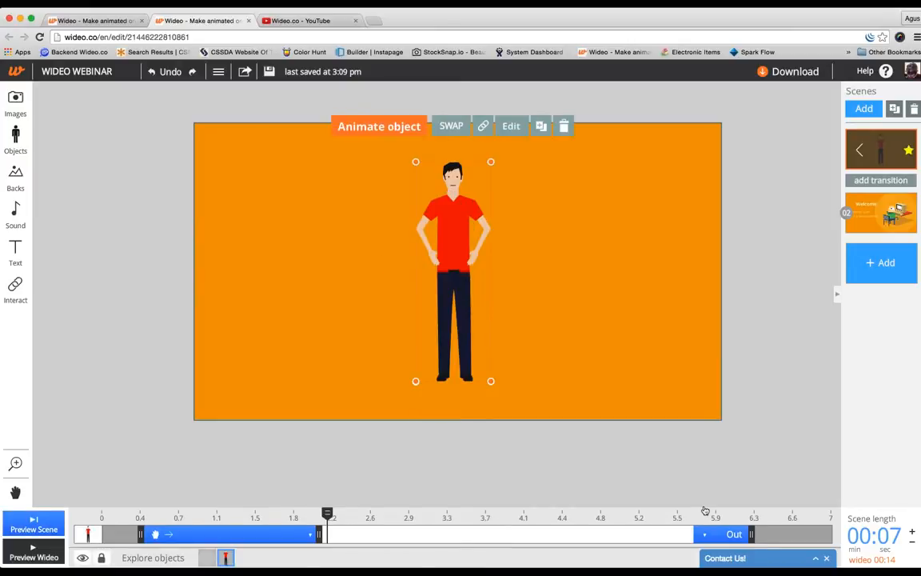
click(725, 534)
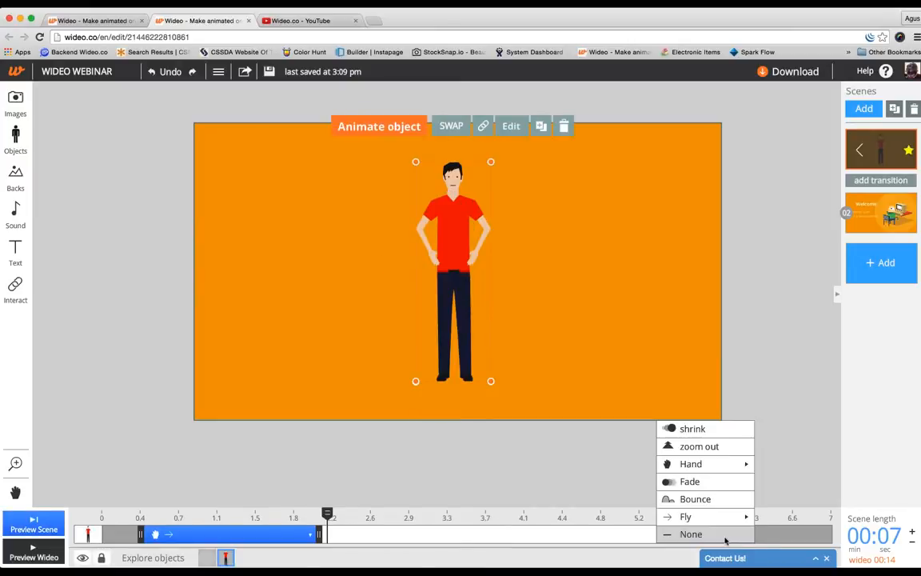
click(724, 483)
click(533, 531)
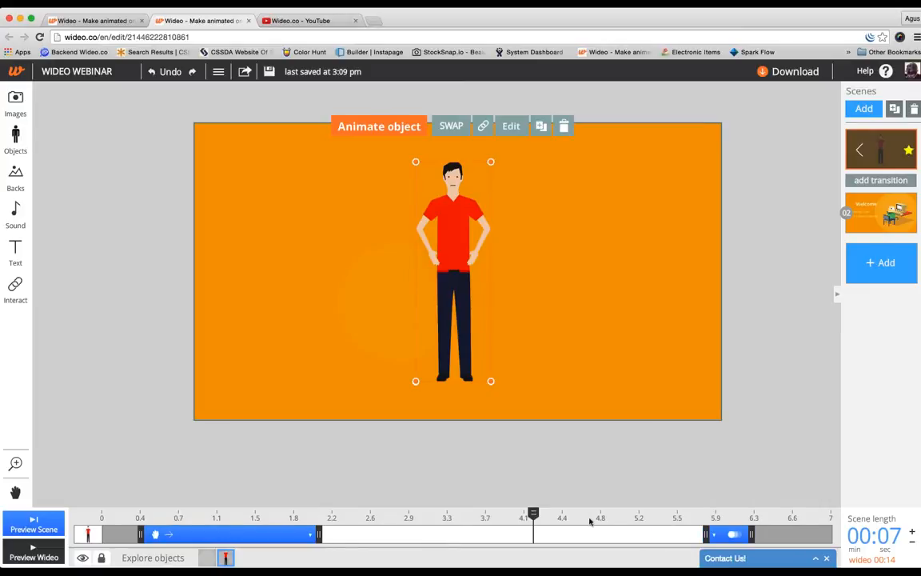
click(50, 525)
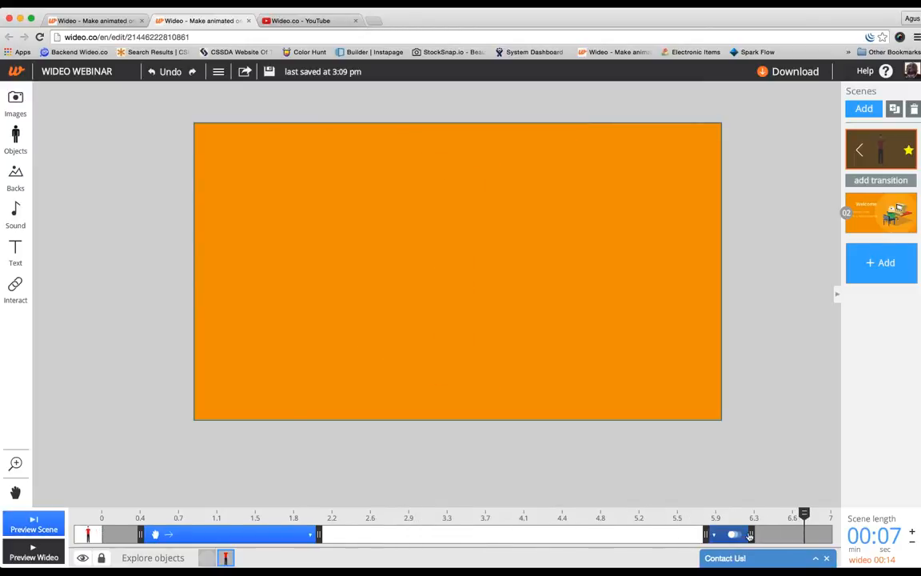
Step: Set the man's exit animation to run from about 2.8 to 4 s and change it to Bounce
drag(749, 533, 402, 535)
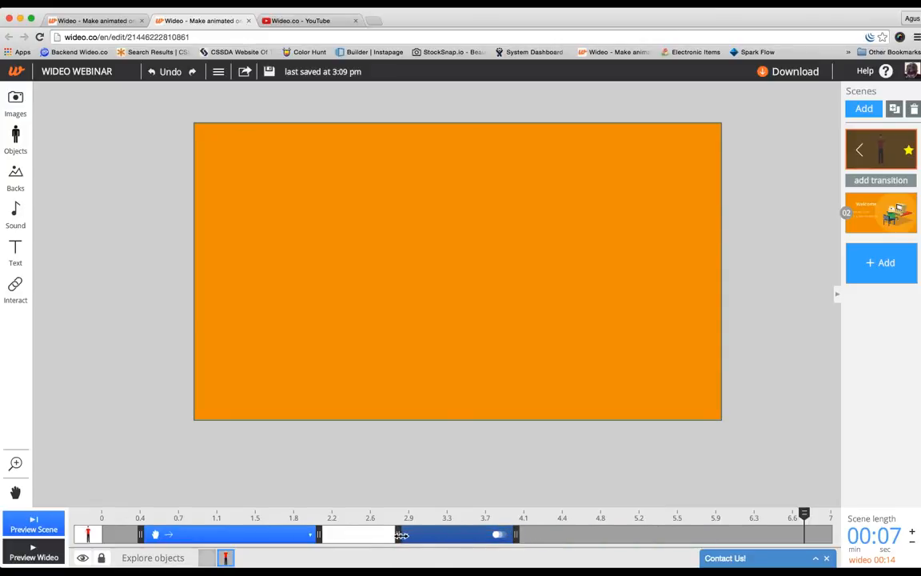
click(471, 537)
click(484, 498)
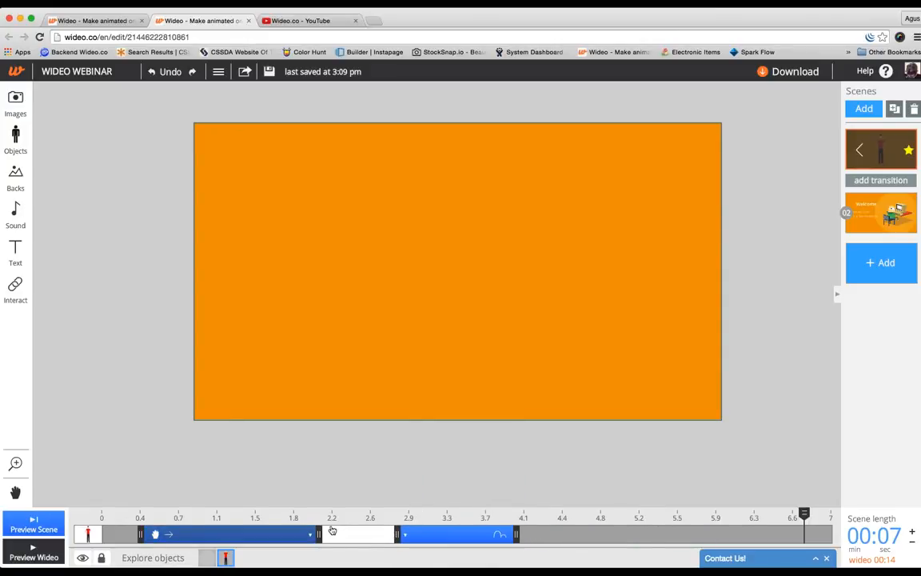
Step: Change the man's entrance animation to Fly, From Top, and preview the scene
click(259, 539)
mouse_move(216, 463)
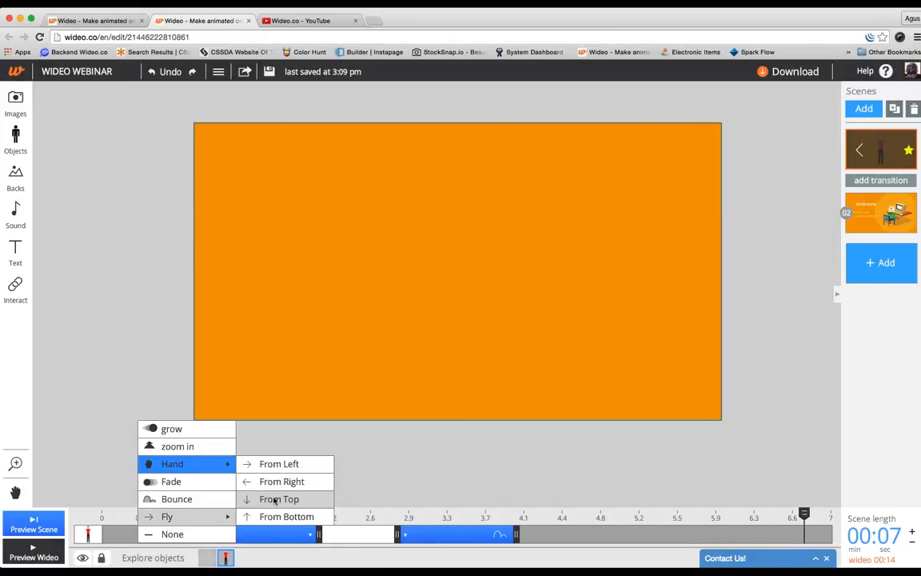
click(265, 497)
click(40, 528)
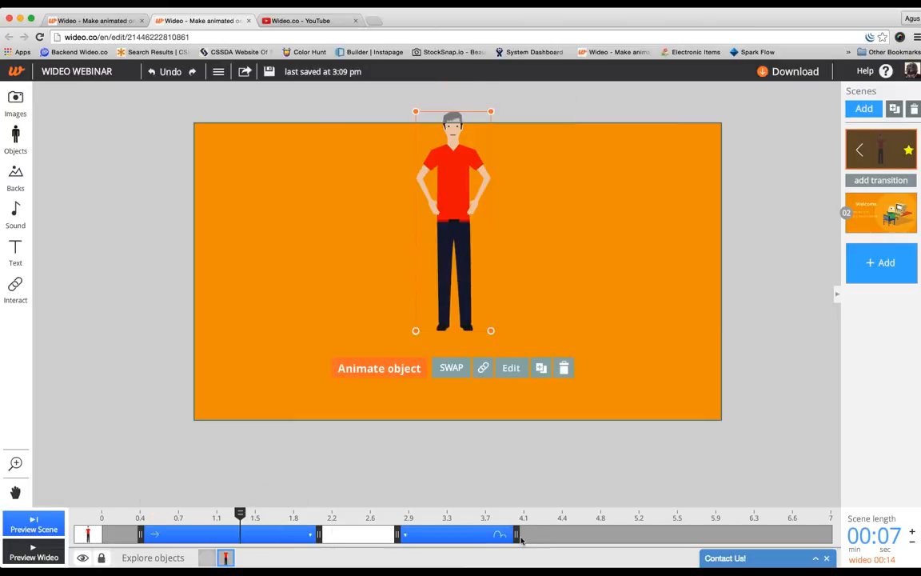
Step: Move the man's exit animation to end at about 5.8 s, and scrub the playhead to about 2.9 s
drag(520, 537, 705, 536)
drag(240, 513, 305, 527)
click(403, 519)
click(416, 536)
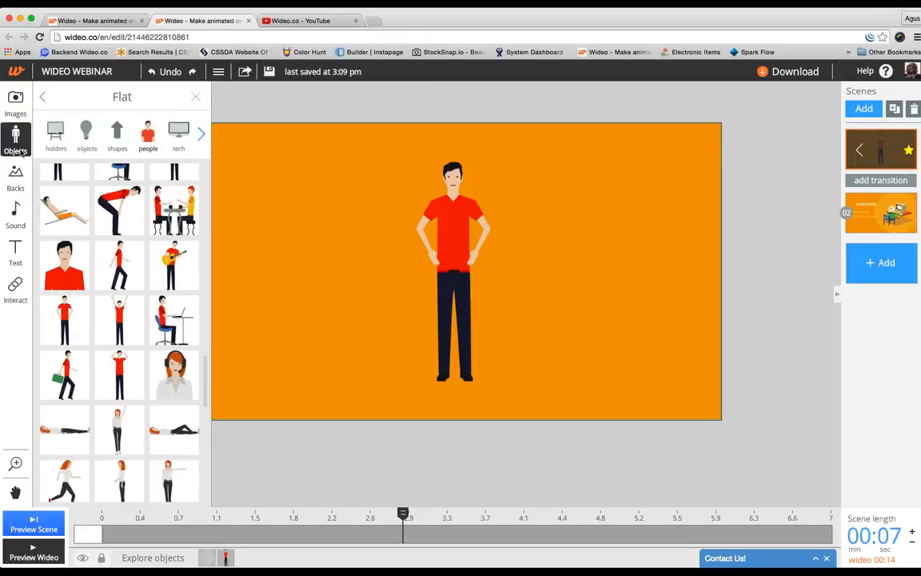
Step: Add the light bulb from the Flat style's objects category to the scene
scroll(149, 410, up, 8)
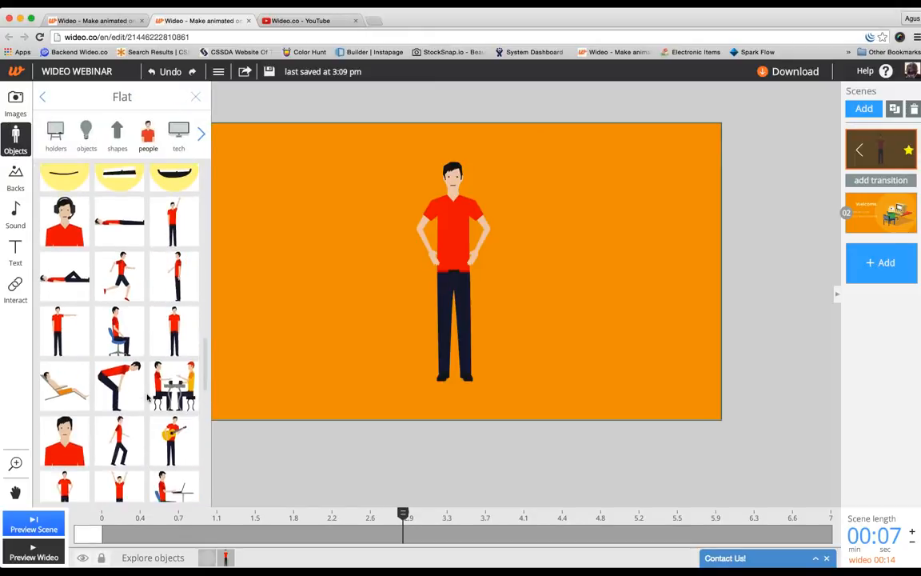
scroll(160, 336, up, 3)
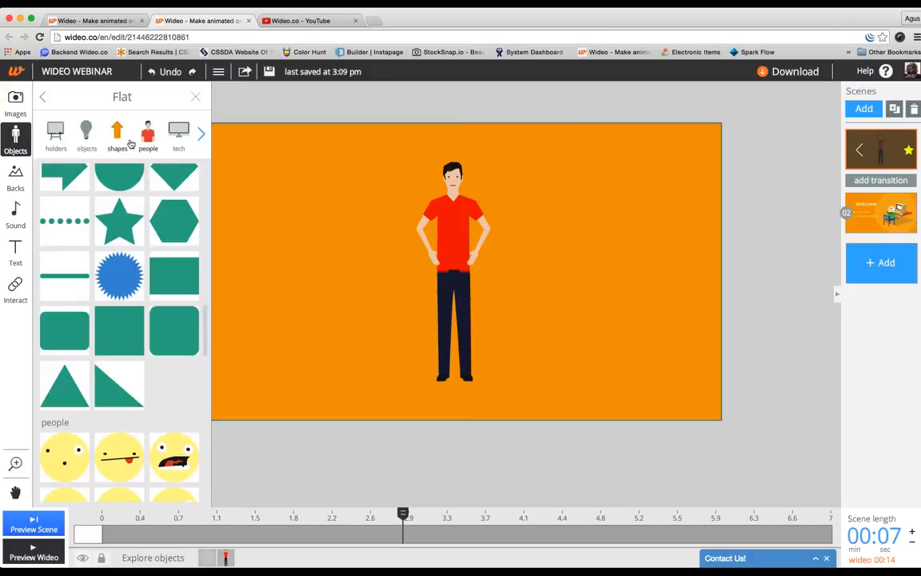
click(91, 133)
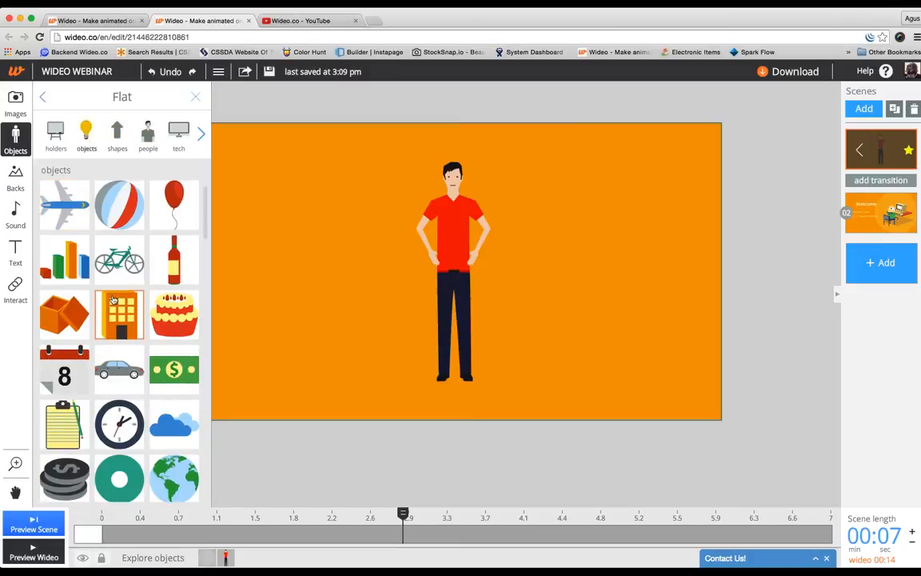
scroll(113, 400, down, 5)
scroll(113, 419, down, 2)
click(119, 441)
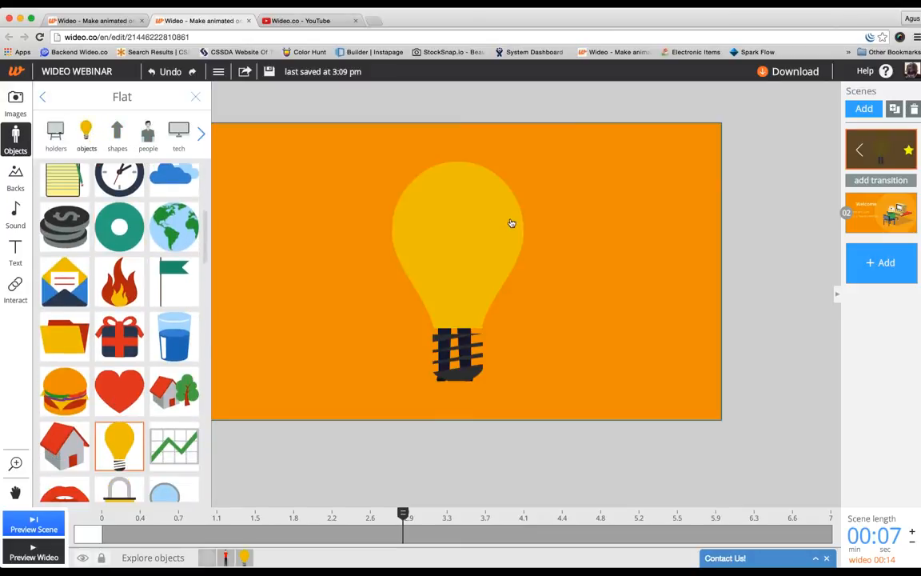
Step: Shrink the light bulb to about a third of its size, tilt it slightly clockwise and place it beside the man's head
drag(560, 236, 626, 224)
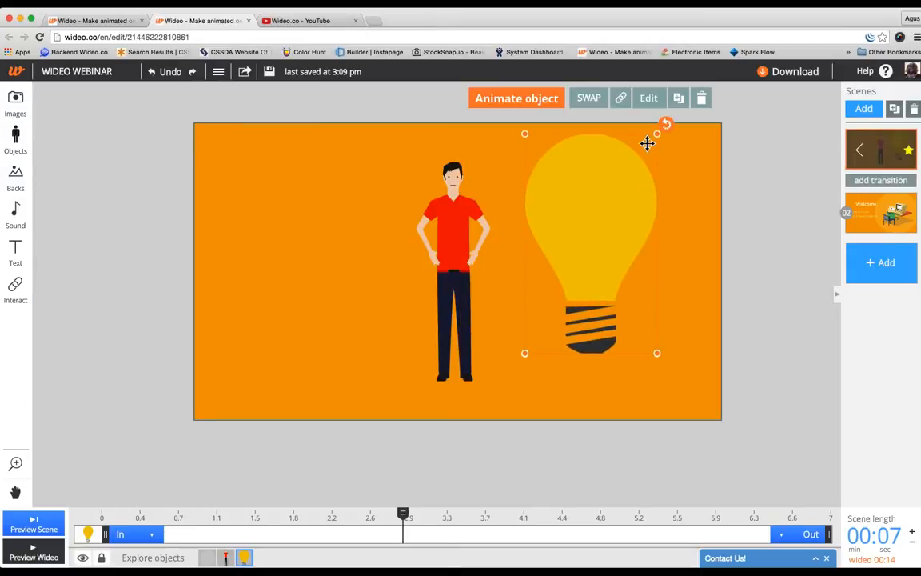
drag(655, 135, 570, 187)
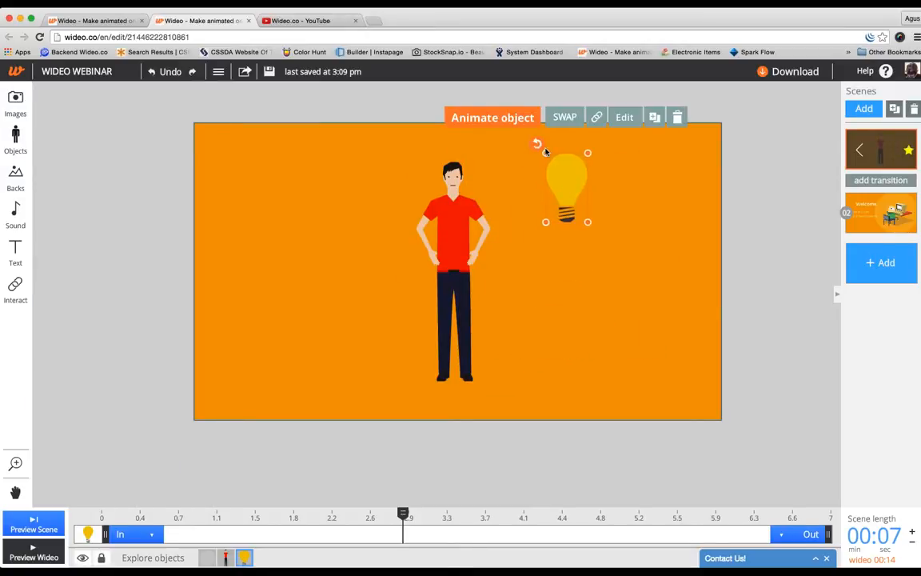
drag(540, 145, 547, 140)
drag(571, 185, 524, 175)
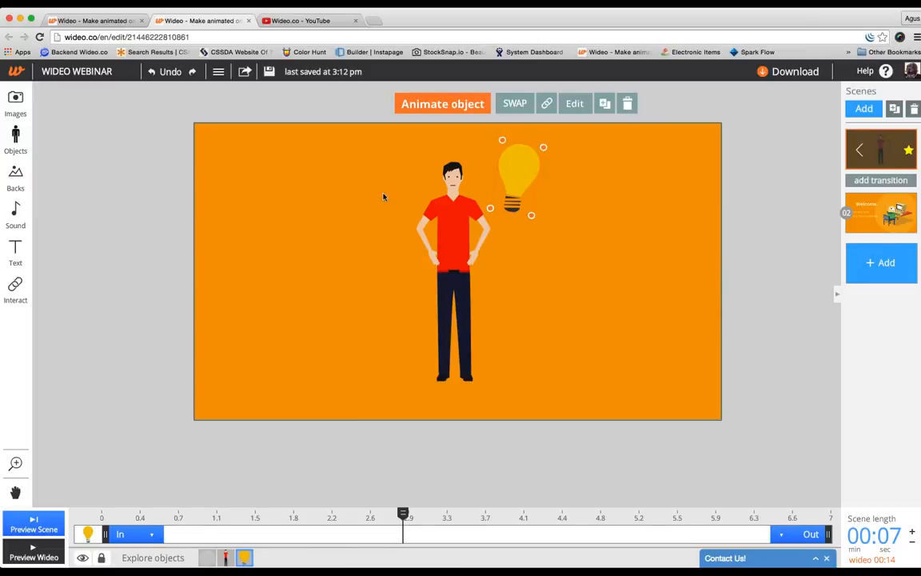
Step: Give the light bulb a Bounce entrance running from about 2.4 to 3.7 s, and preview the scene
click(132, 535)
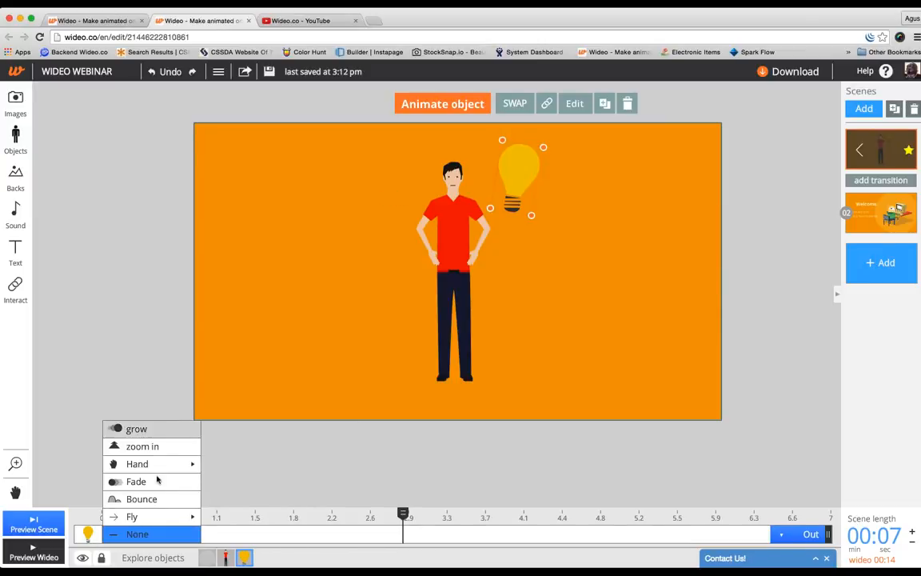
click(142, 499)
drag(102, 516, 300, 519)
drag(320, 519, 341, 518)
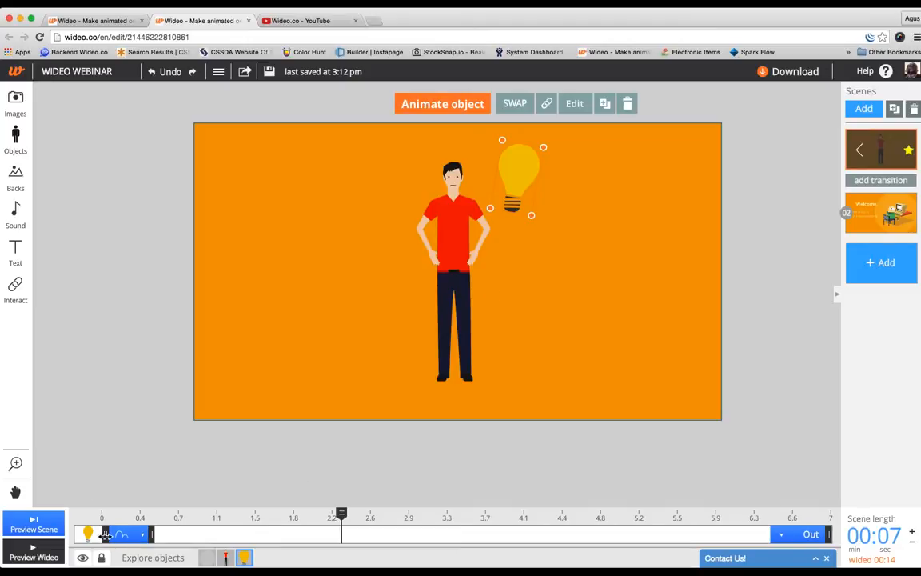
drag(104, 534, 485, 528)
drag(342, 514, 118, 529)
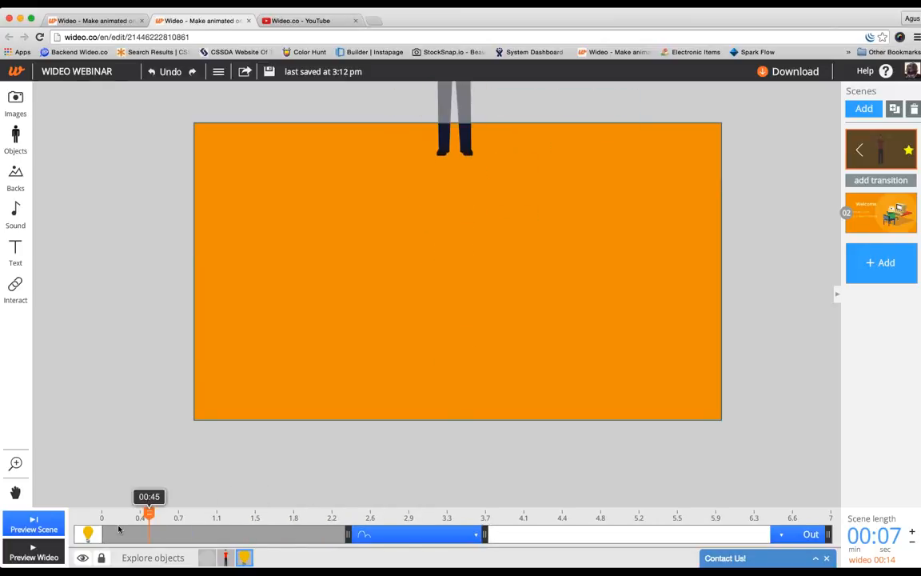
click(33, 525)
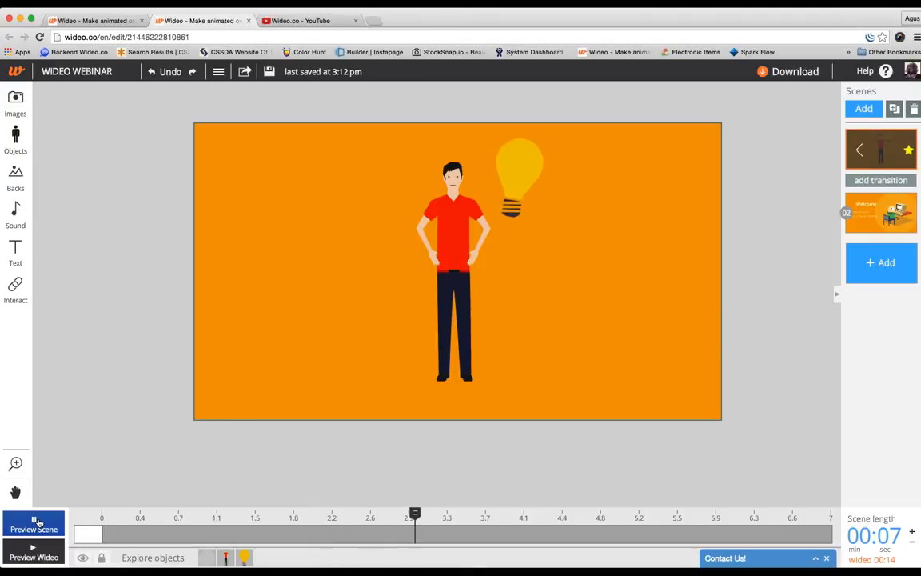
click(36, 522)
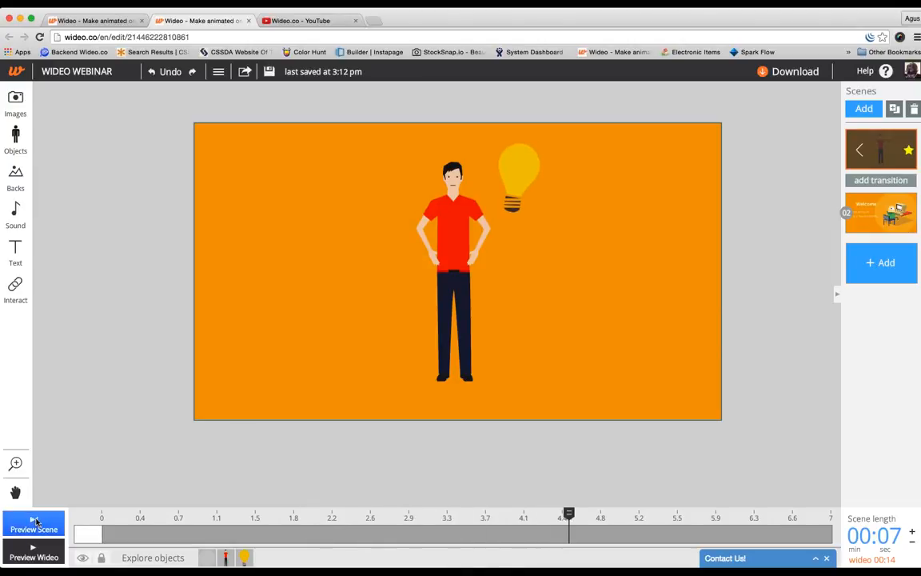
Step: Make the light bulb and the man both start at 0 s, with the man's entrance animation set to None
click(244, 557)
drag(356, 534, 112, 534)
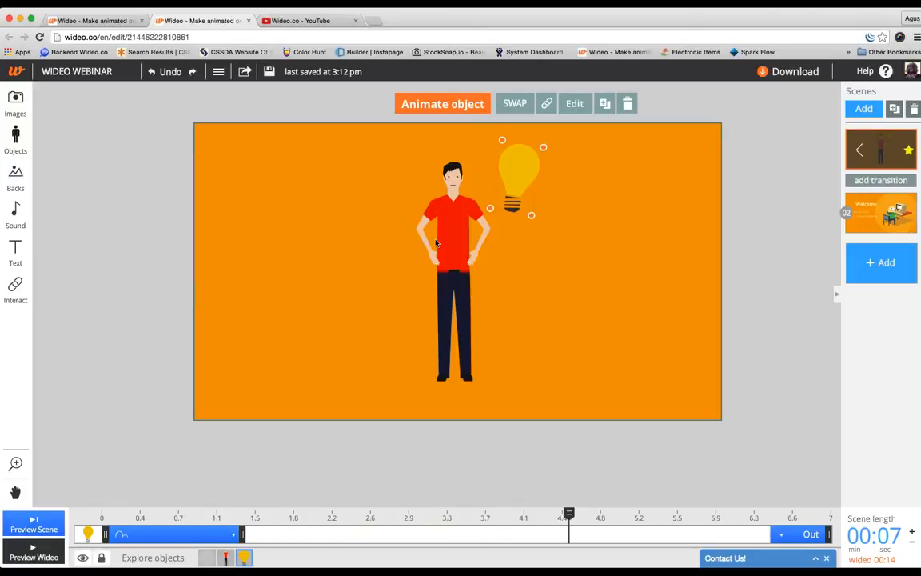
click(436, 242)
click(177, 534)
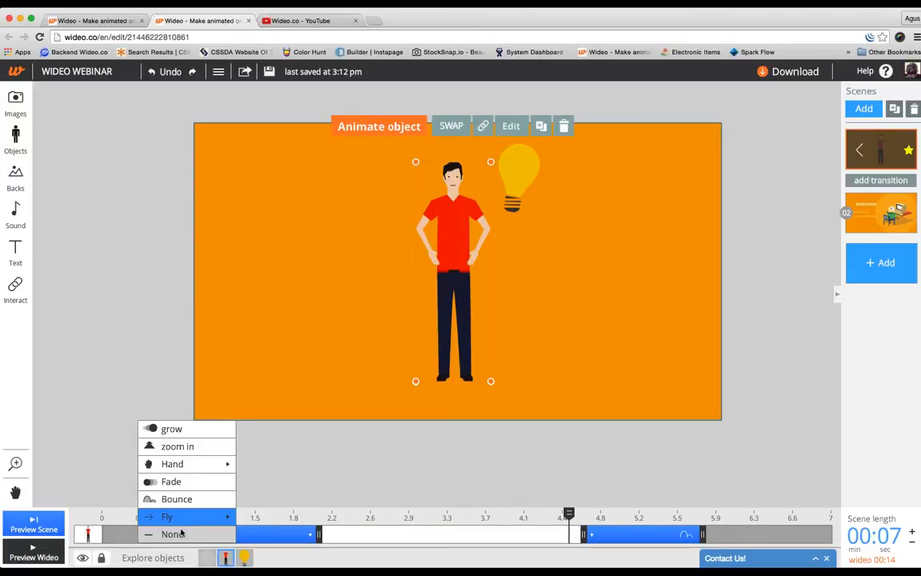
click(173, 533)
drag(141, 534, 82, 533)
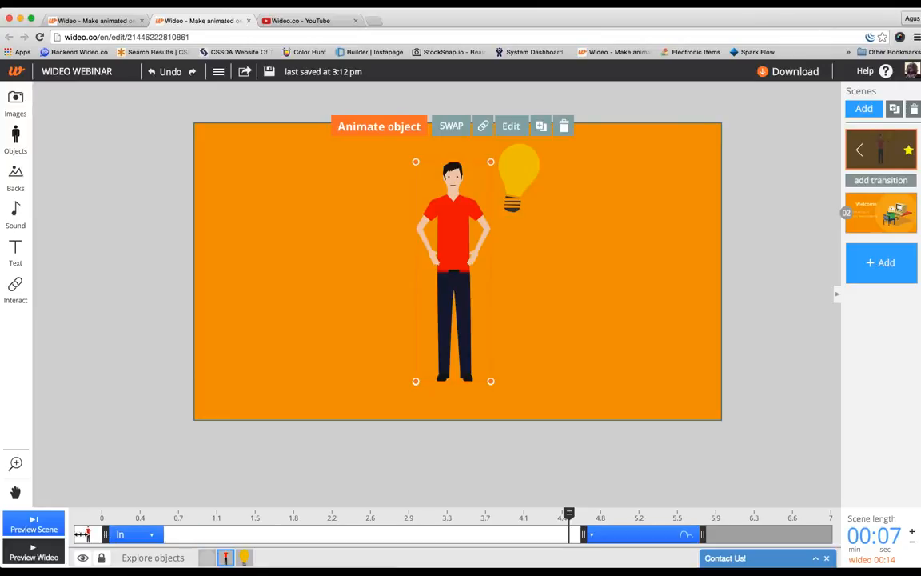
Step: Add a text object reading "HI!" in the empty area on the left side of the man
click(16, 252)
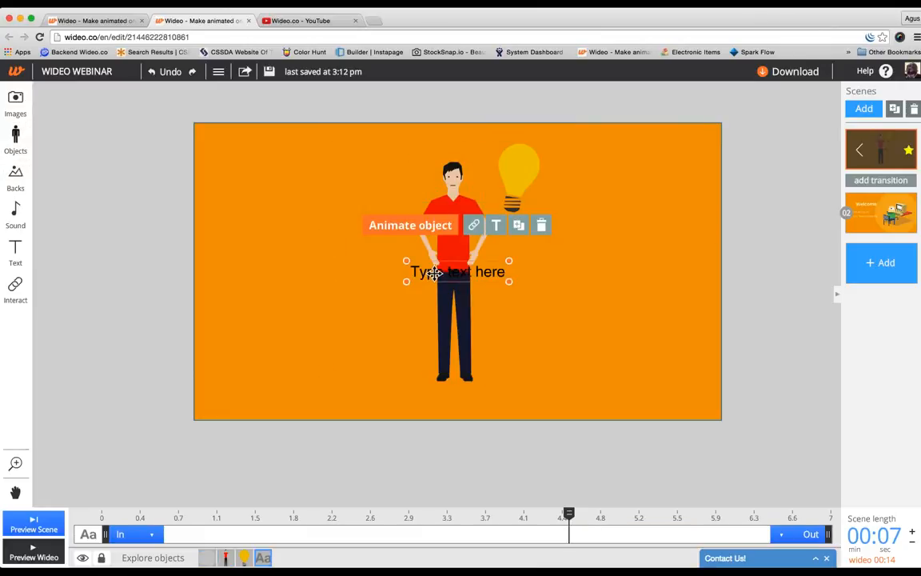
drag(435, 272, 309, 210)
double_click(307, 208)
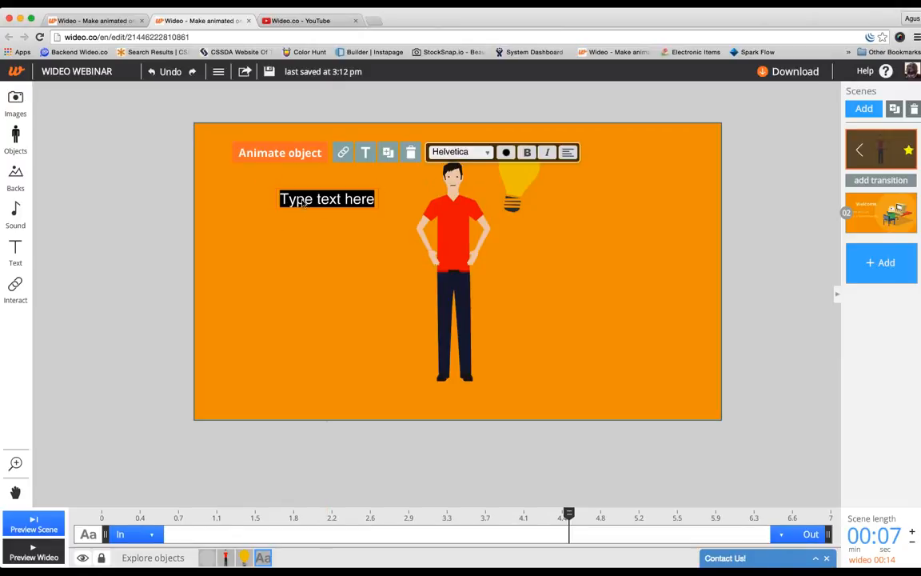
text(HI!)
click(280, 203)
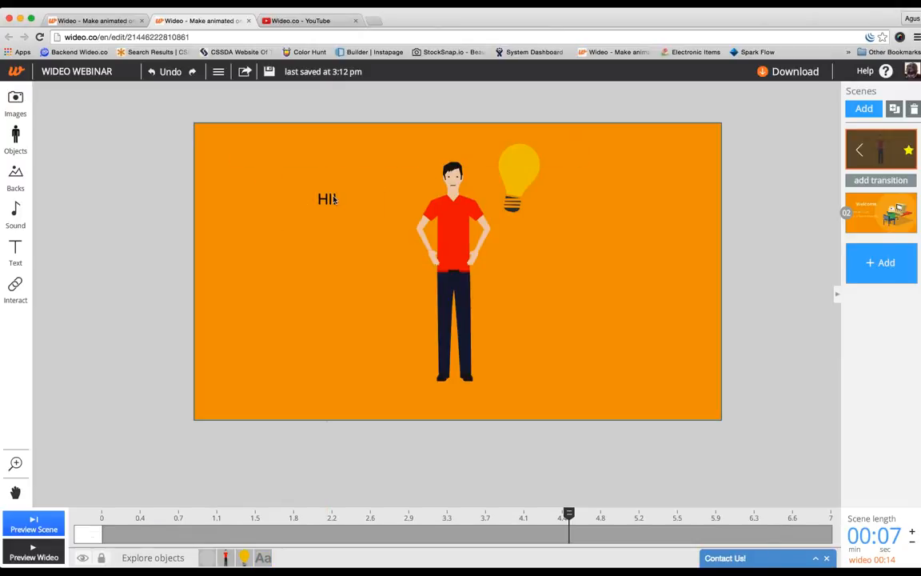
Step: Enlarge the "HI!" text several times and move it close beside the man's head
click(336, 191)
drag(339, 190, 383, 160)
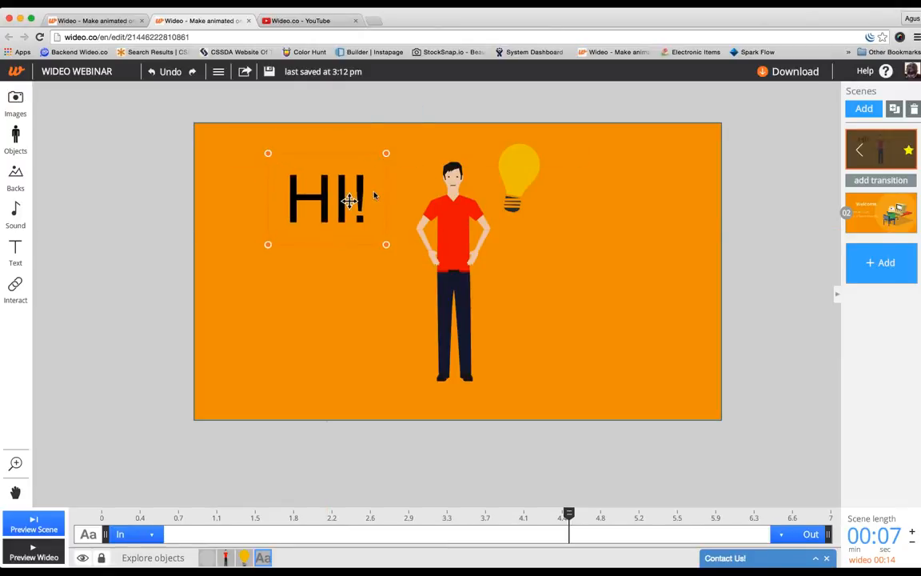
drag(349, 195, 376, 191)
click(268, 162)
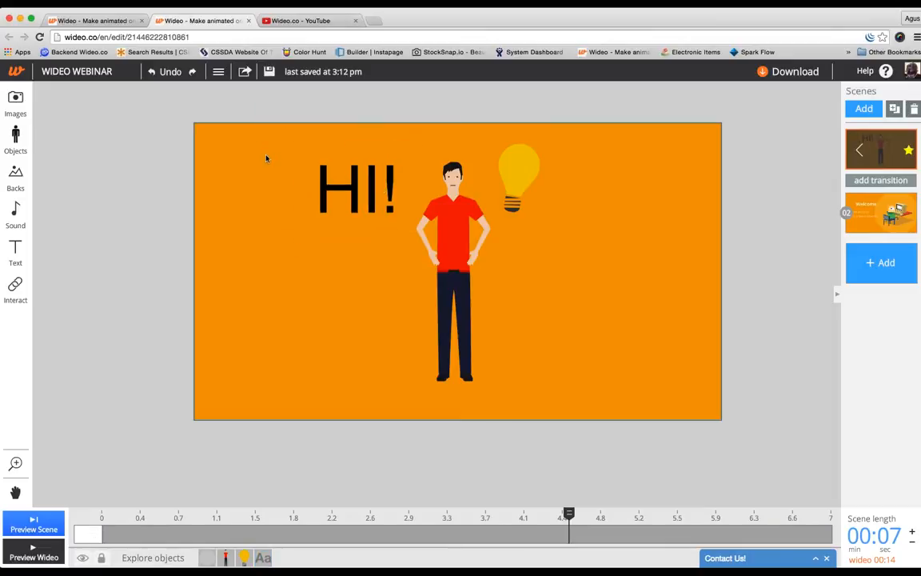
Step: Select the "HI!" text, the man and the light bulb together, and clear the selection
drag(446, 259, 591, 476)
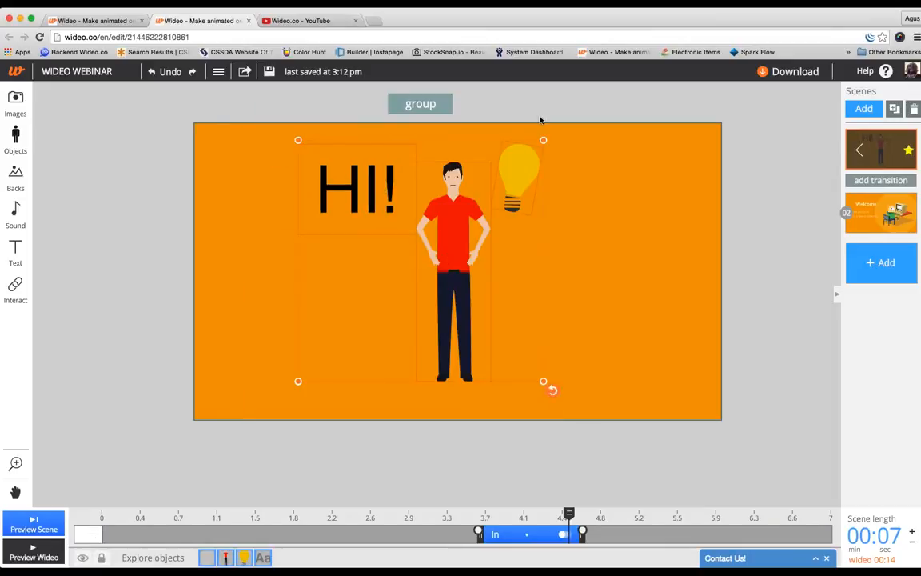
click(601, 422)
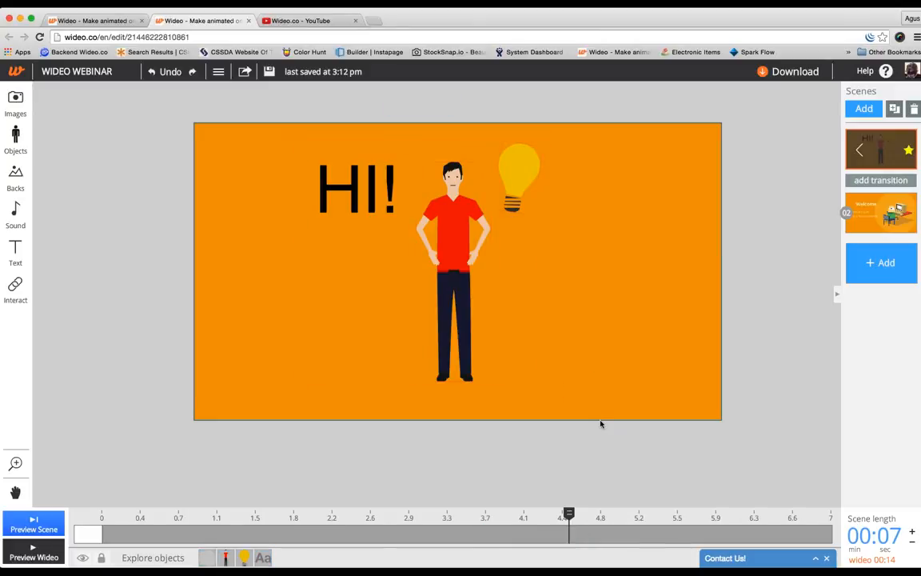
click(395, 187)
click(590, 331)
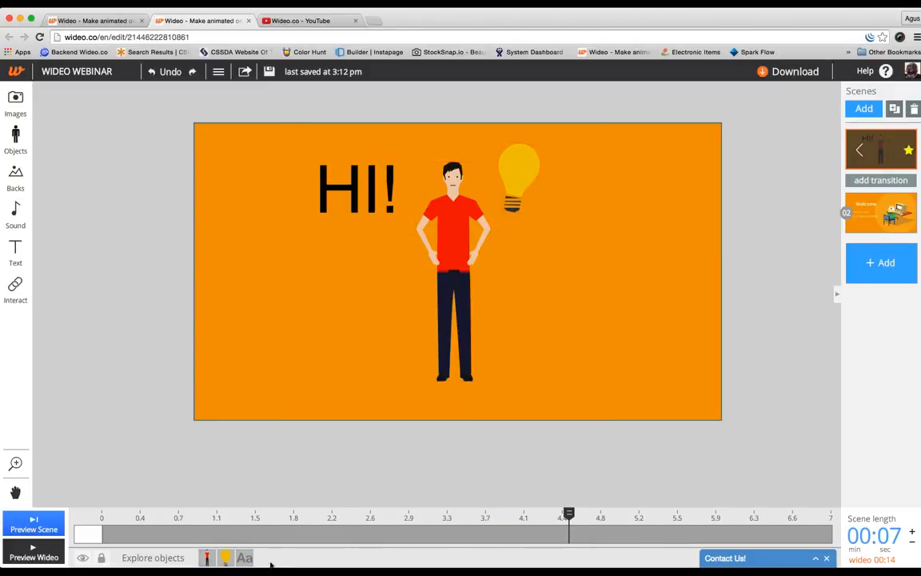
Step: Select the "HI!" text, the man and the light bulb together, pick only the light bulb, and clear the selection
drag(268, 148, 605, 411)
click(605, 411)
click(506, 176)
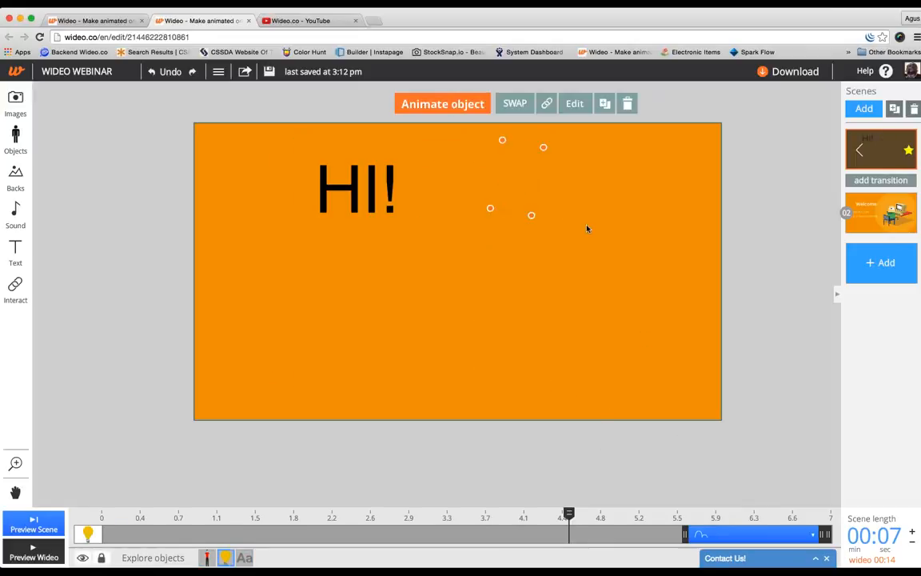
click(588, 226)
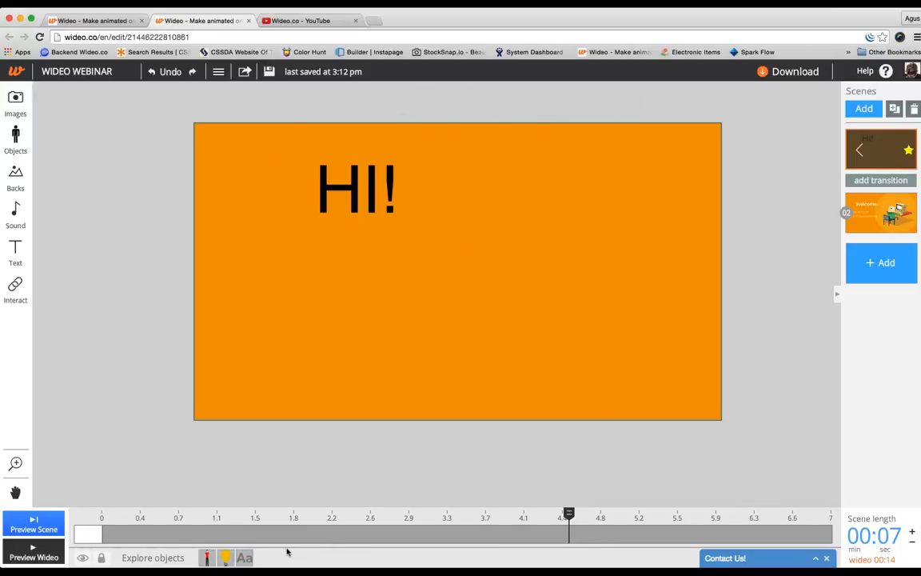
Step: Extend the light bulb's timing back to 0 s and the man's timing to the scene's end at 7 s
click(226, 558)
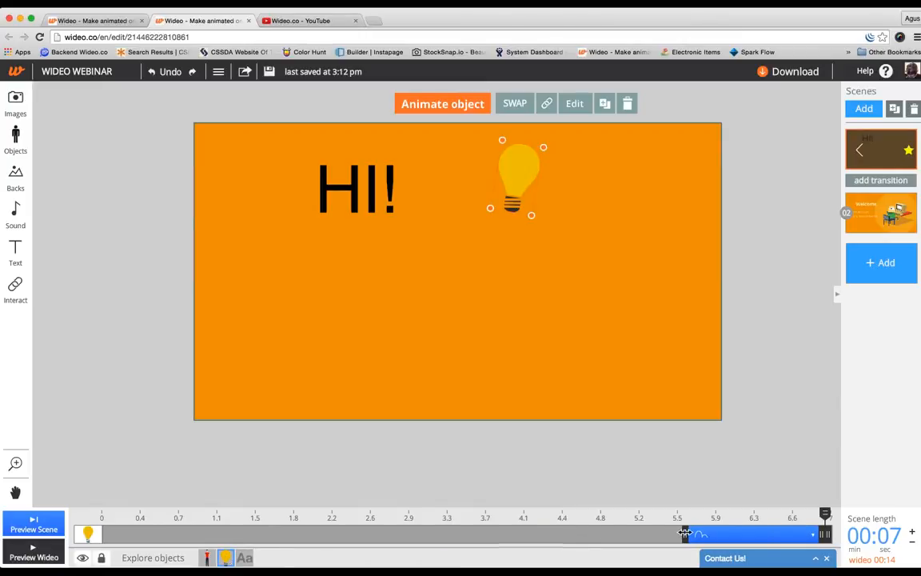
drag(685, 534, 79, 515)
click(481, 230)
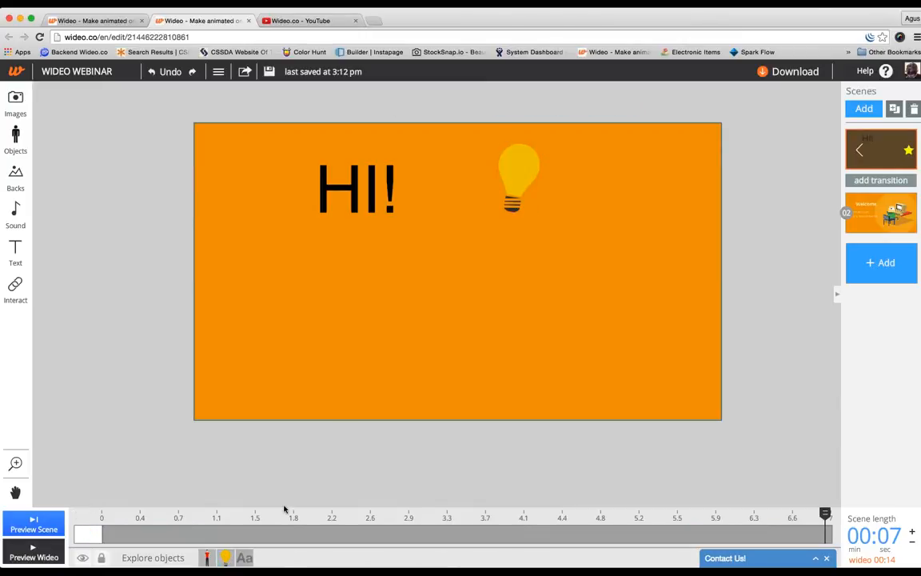
click(206, 557)
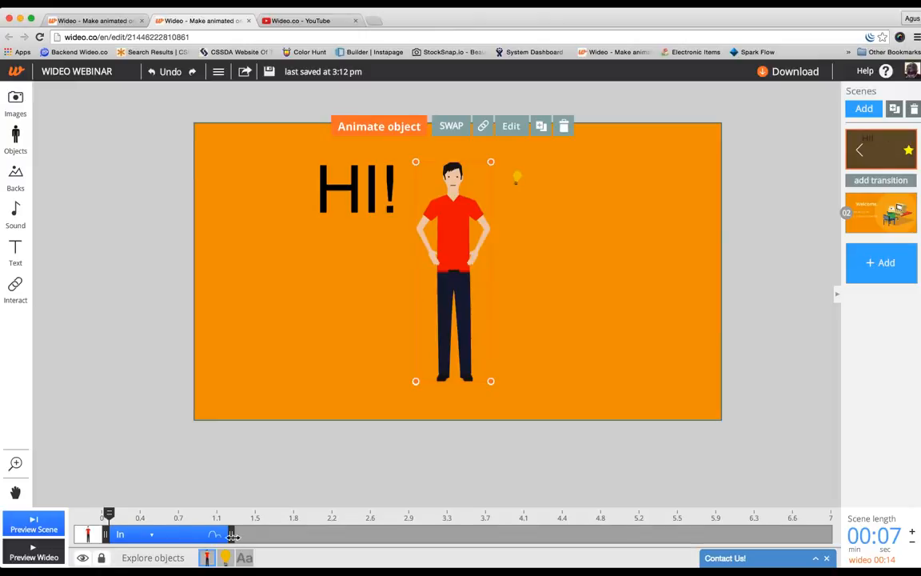
drag(232, 537, 910, 559)
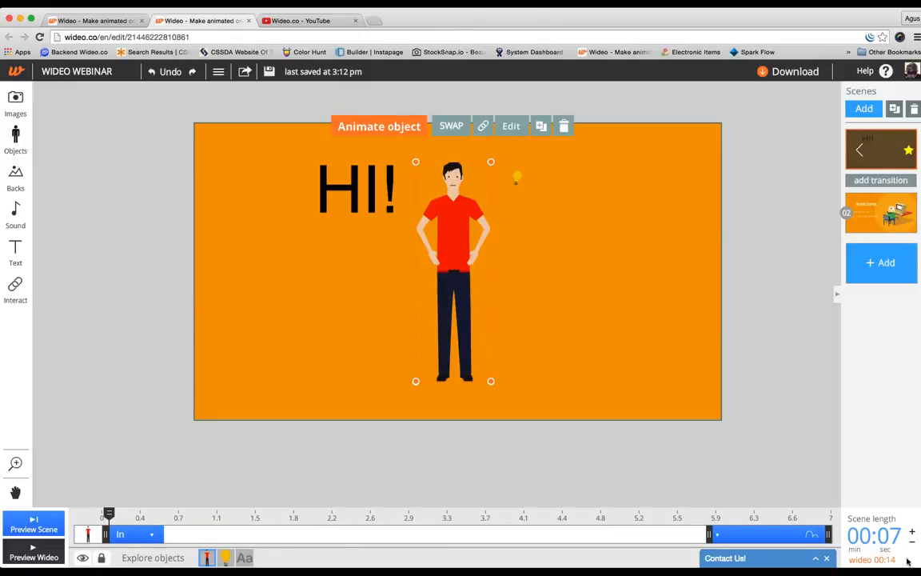
Step: Check the scene timing of the light bulb, the "HI!" text and the man one object at a time
click(227, 558)
click(244, 557)
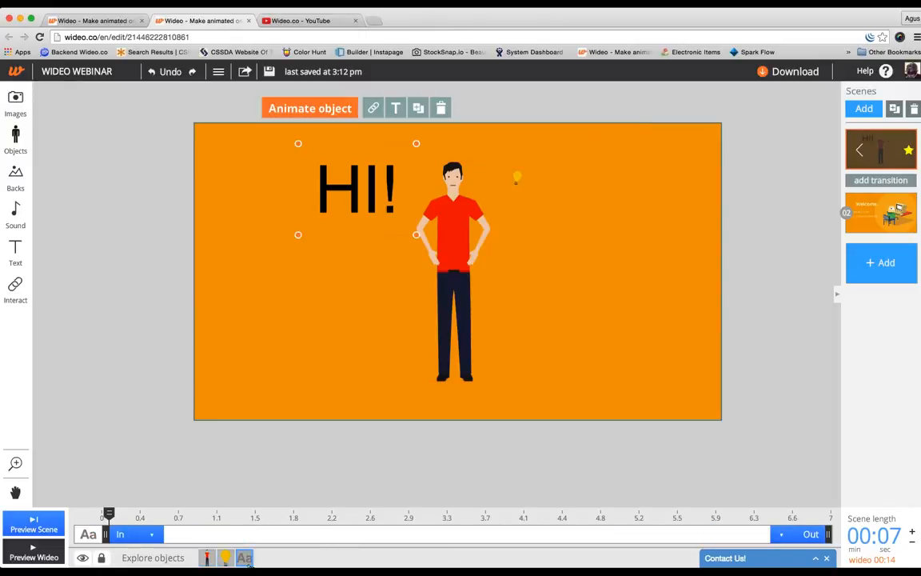
click(206, 558)
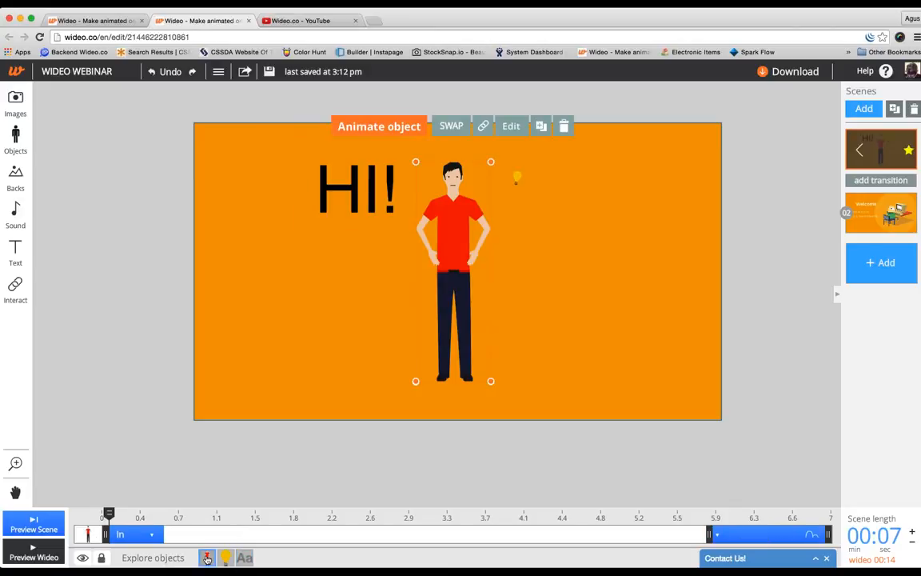
click(226, 558)
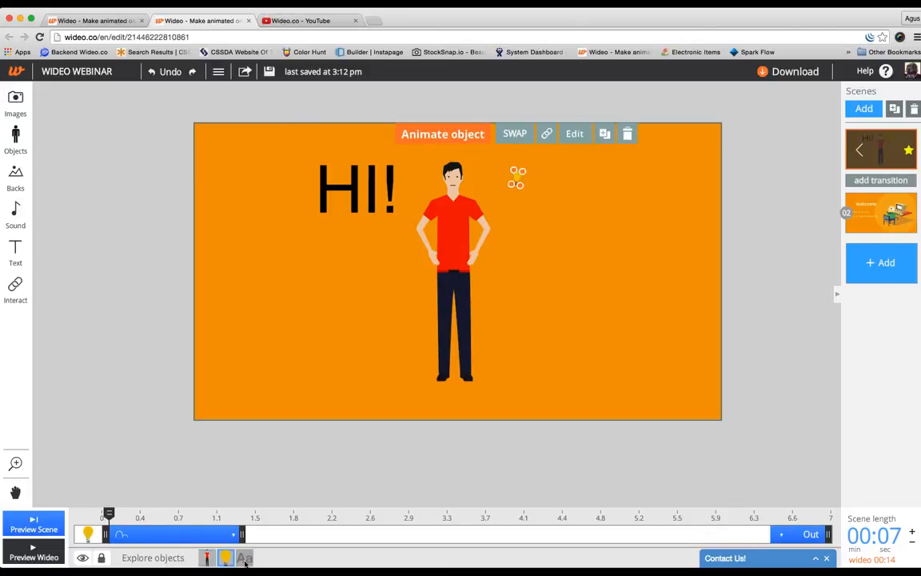
click(398, 266)
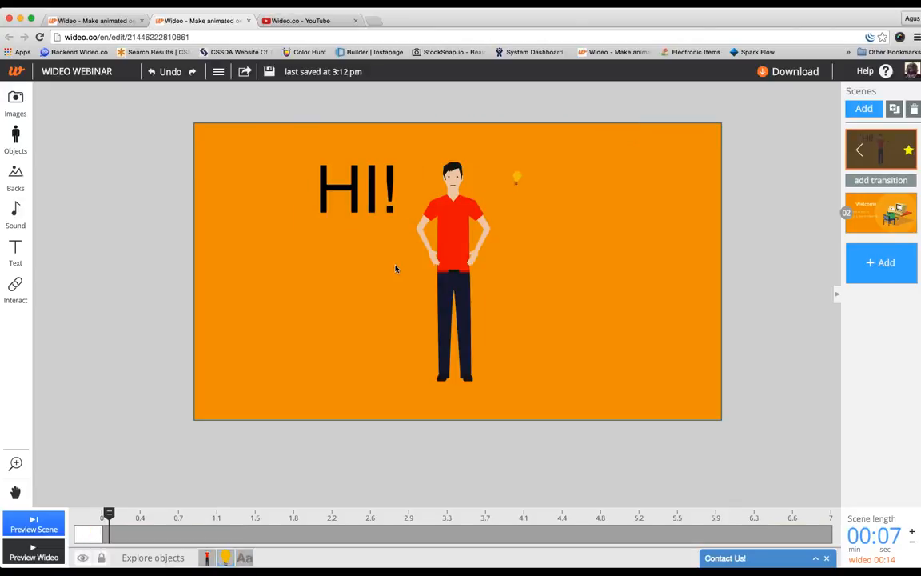
click(389, 184)
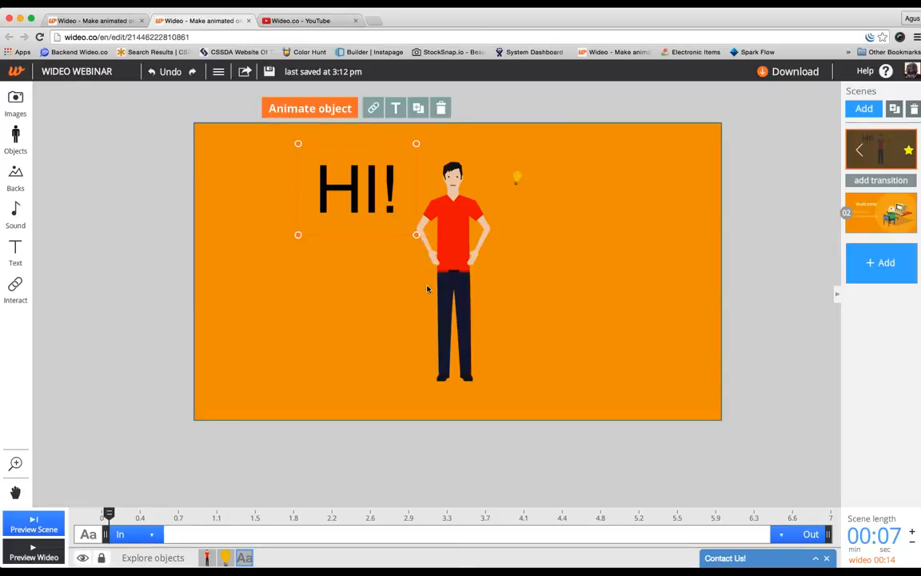
Step: Set the entrance animation of the man, the light bulb and the "HI!" text together to zoom in, and preview the scene
click(225, 557)
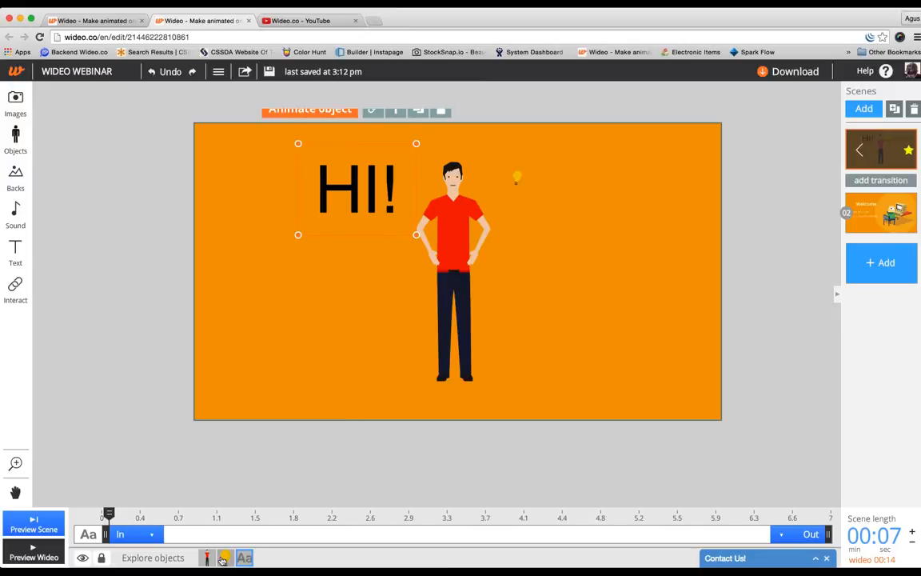
click(207, 558)
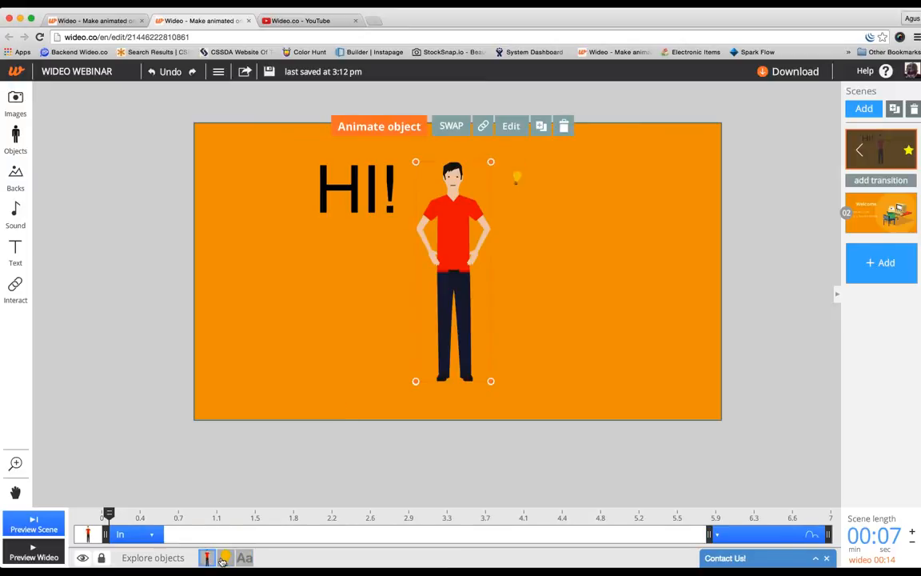
shift+click(225, 558)
shift+click(244, 557)
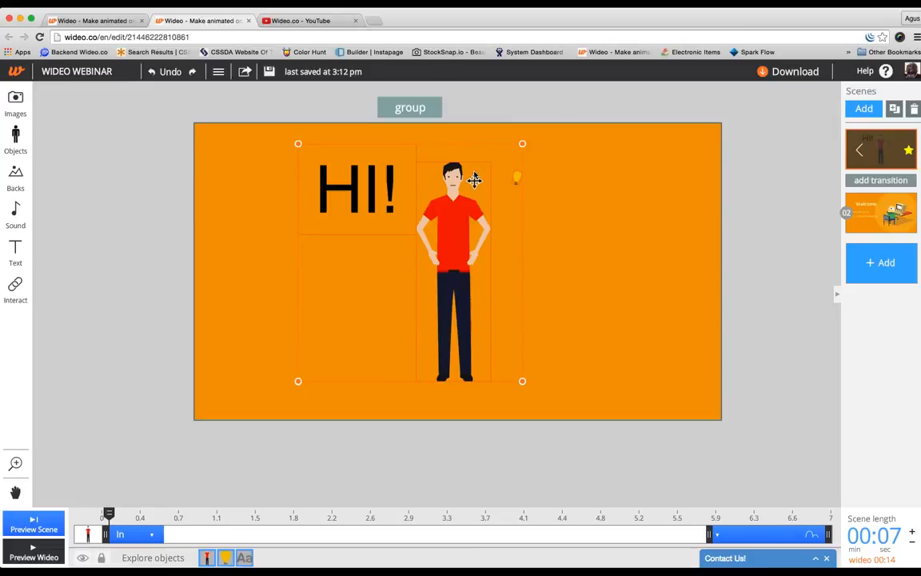
click(151, 533)
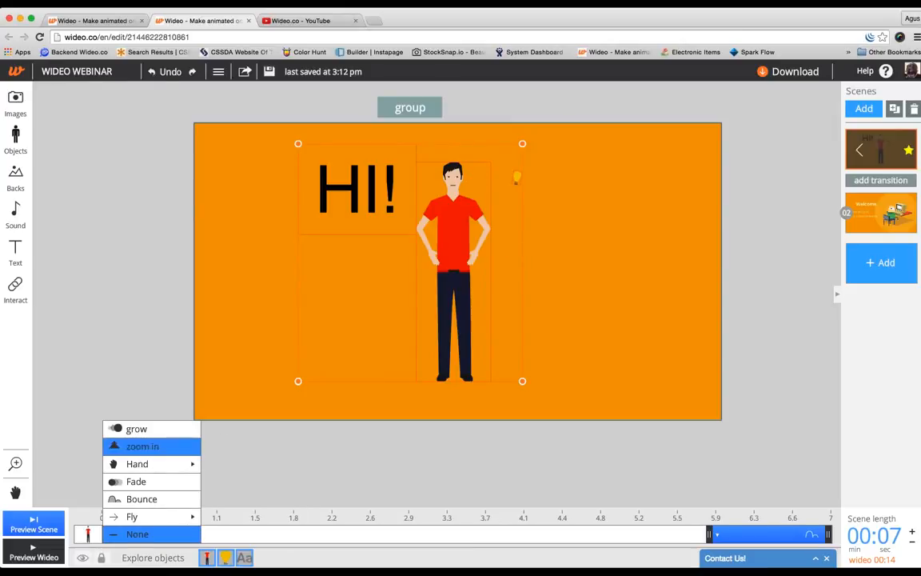
click(143, 446)
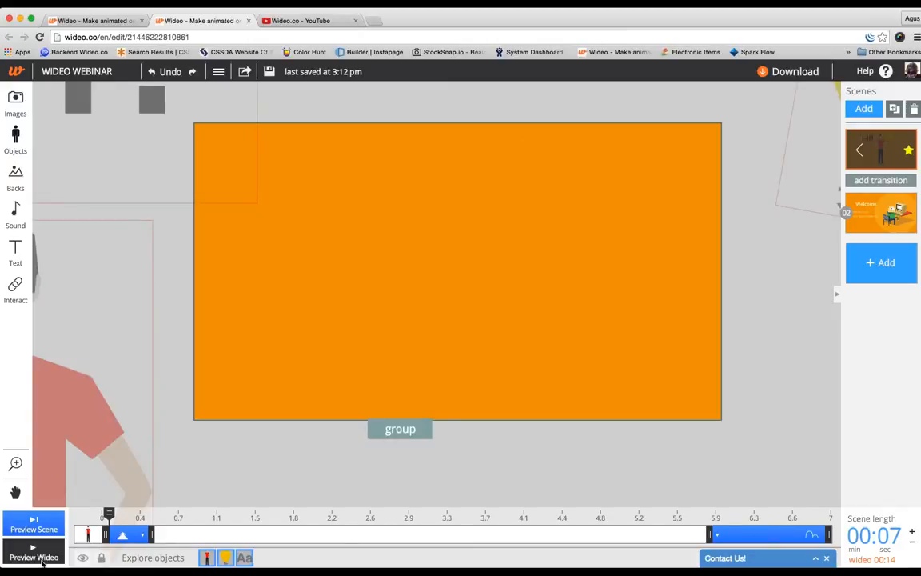
click(44, 525)
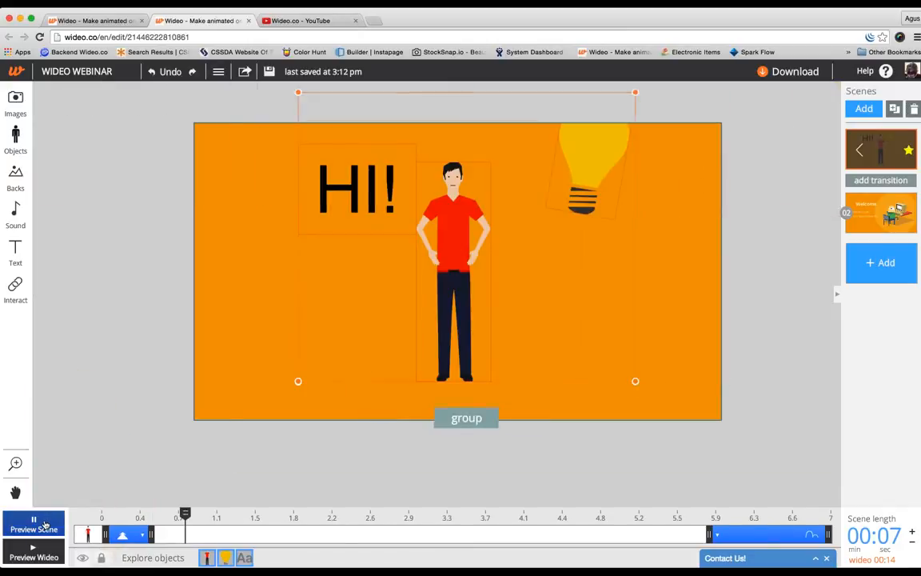
click(40, 525)
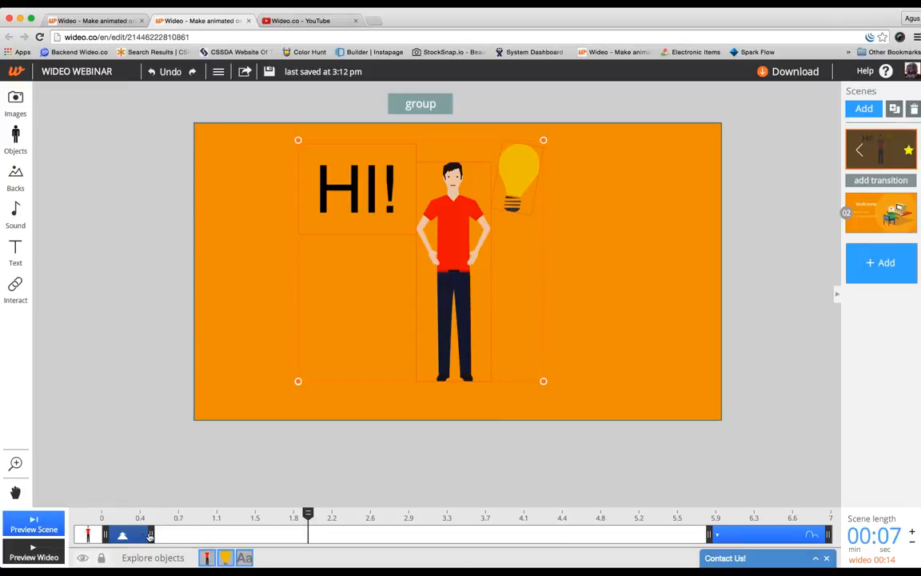
Step: Lengthen the three selected objects' zoom in entrance to end at about 2.7 s and play the scene from the start
drag(150, 535, 383, 534)
drag(263, 515, 94, 515)
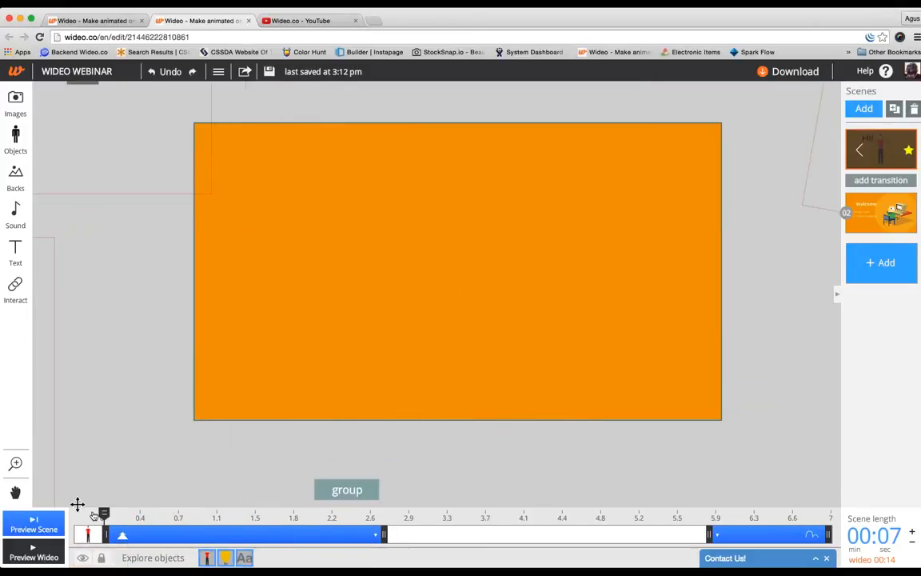
click(34, 524)
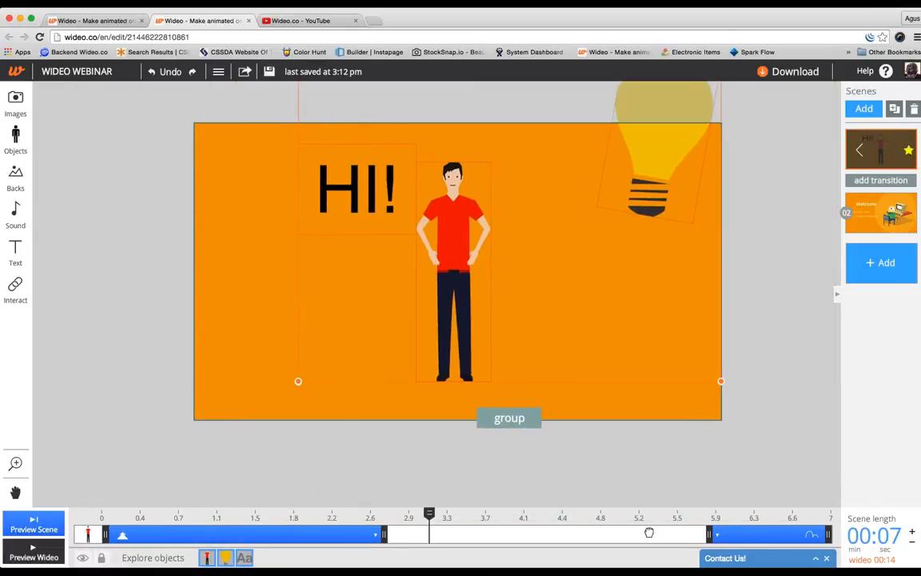
Step: Make the three selected objects end at about 5.2 s with a Bounce exit animation, and preview the scene
drag(829, 534, 646, 534)
click(624, 532)
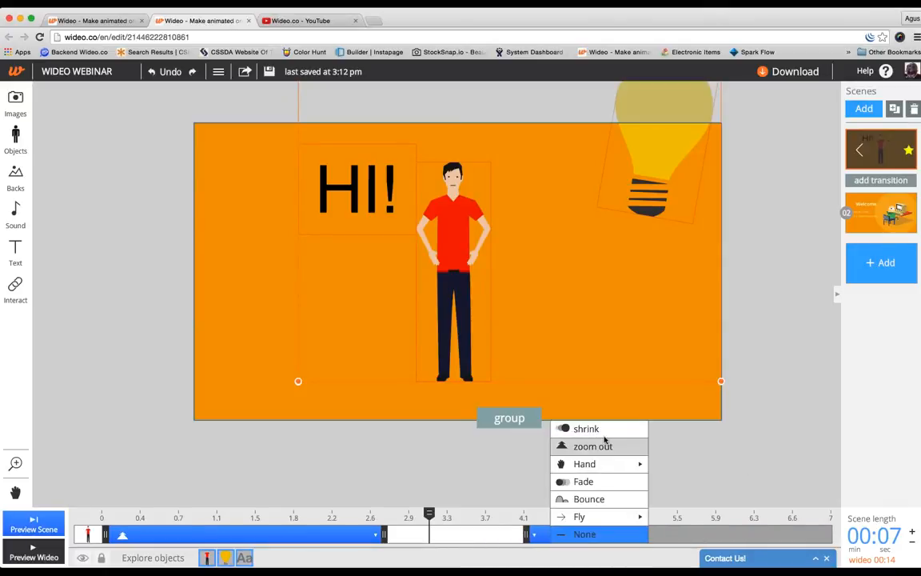
click(590, 498)
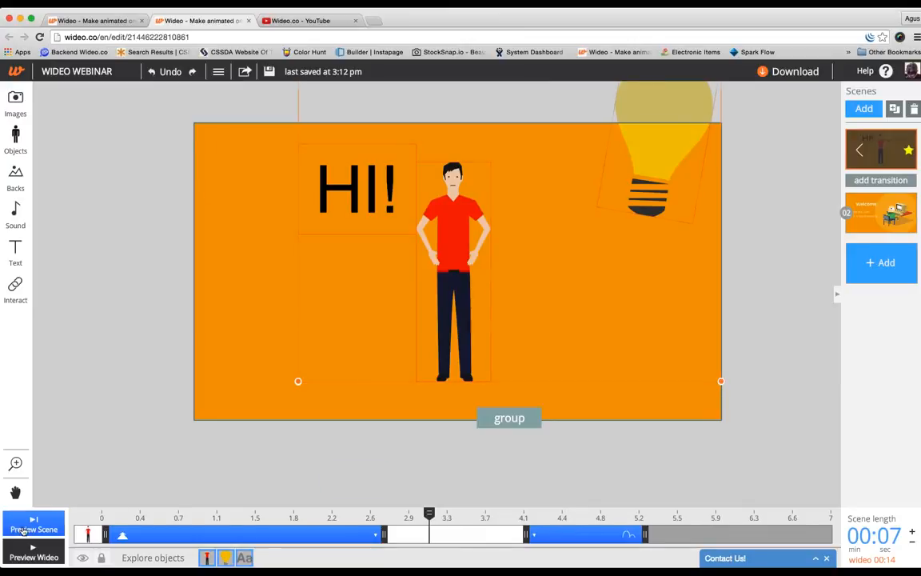
click(23, 528)
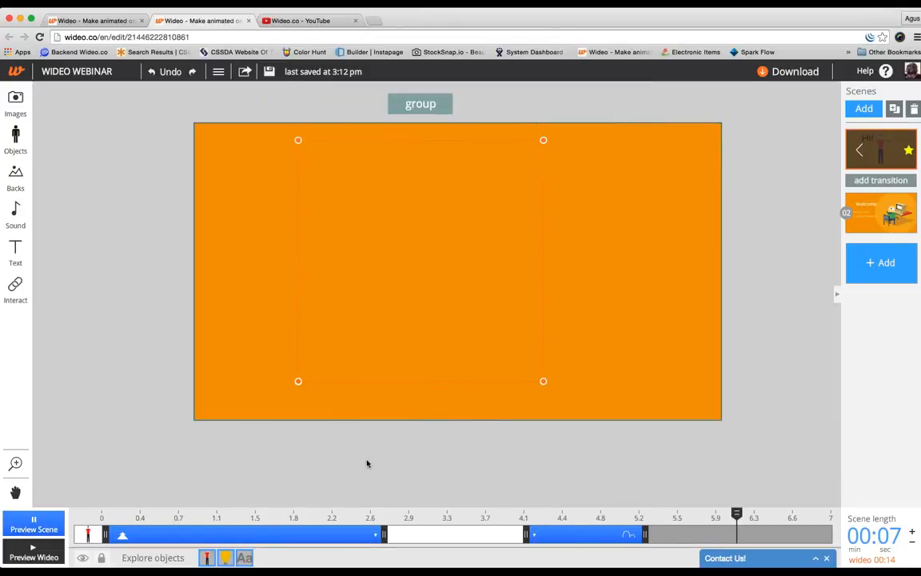
Step: Set only the man's exit animation to Hand, To Bottom, and preview the scene
click(410, 517)
drag(235, 512, 466, 512)
click(466, 235)
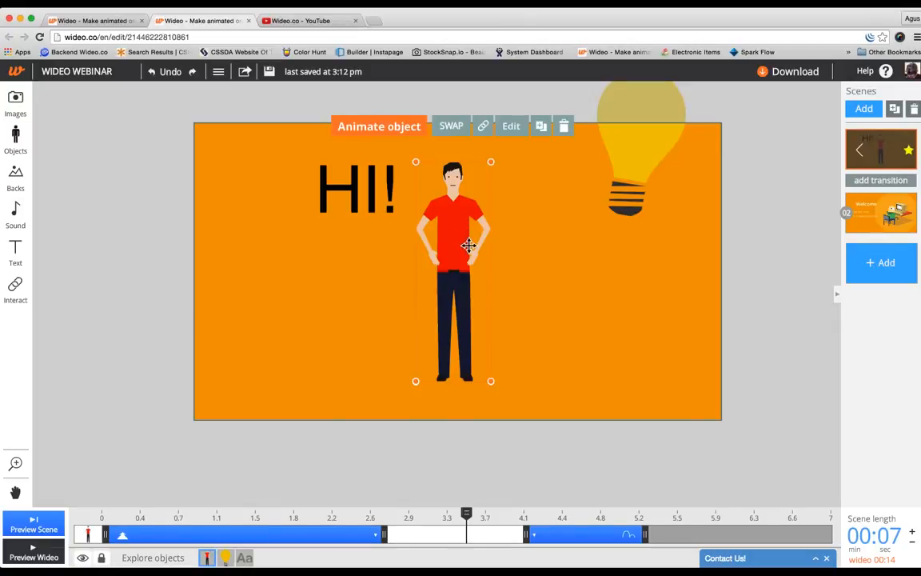
click(550, 536)
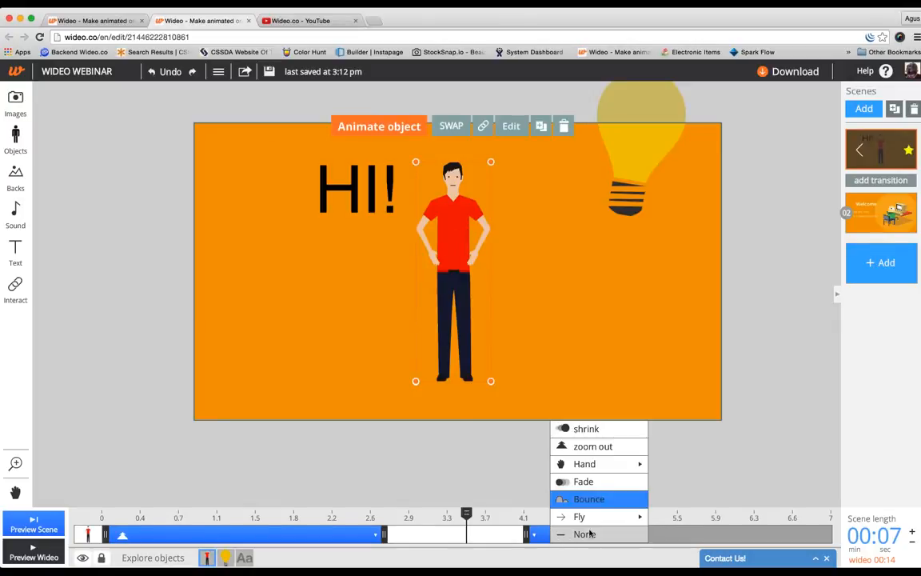
mouse_move(632, 464)
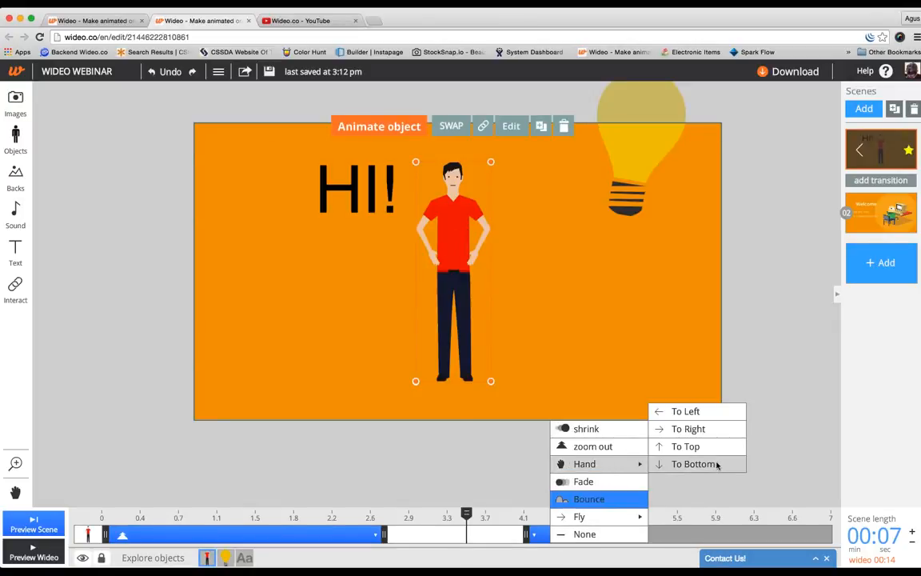
click(717, 465)
click(56, 524)
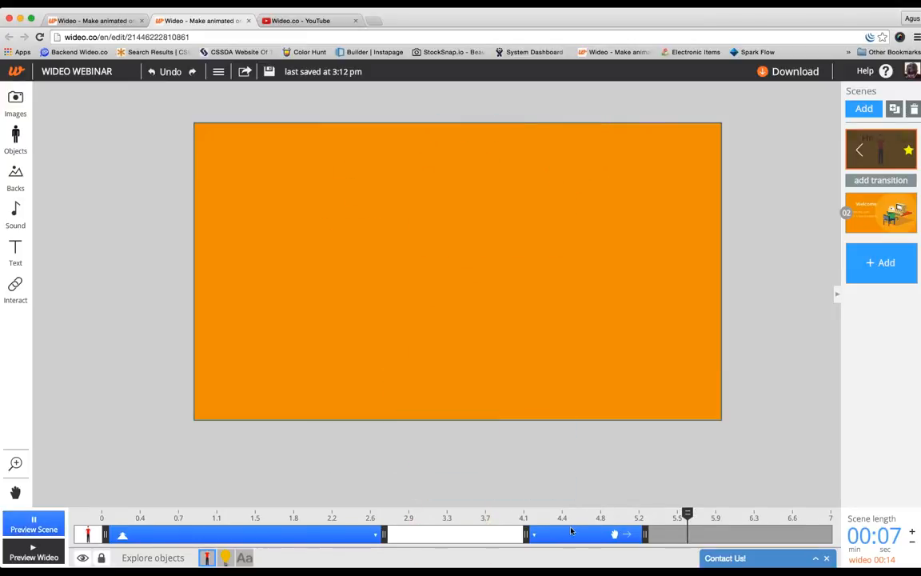
Step: Stop the scene at about 4.2 s, enlarge the light bulb beside the man, and clear the selection
drag(503, 518, 543, 514)
click(562, 199)
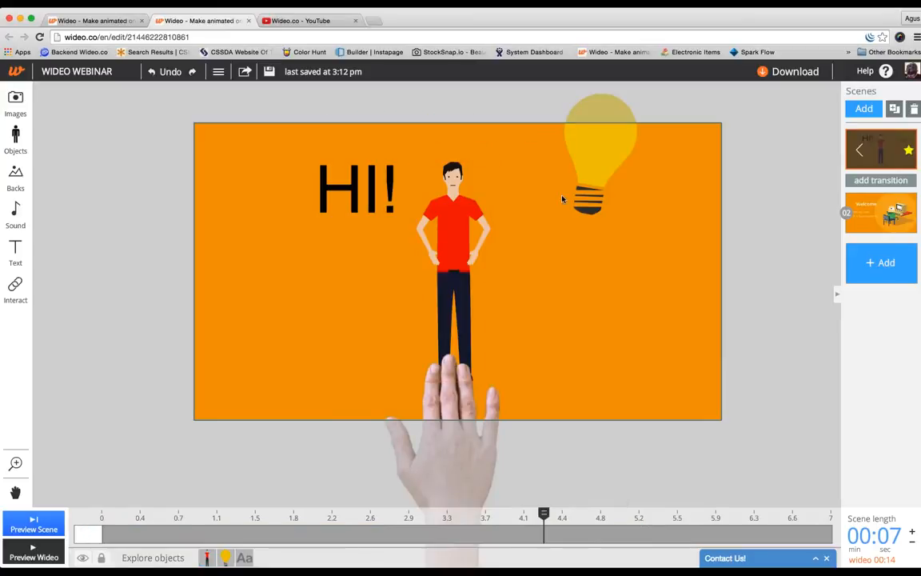
click(608, 171)
drag(607, 156, 578, 215)
click(634, 350)
click(619, 179)
click(517, 430)
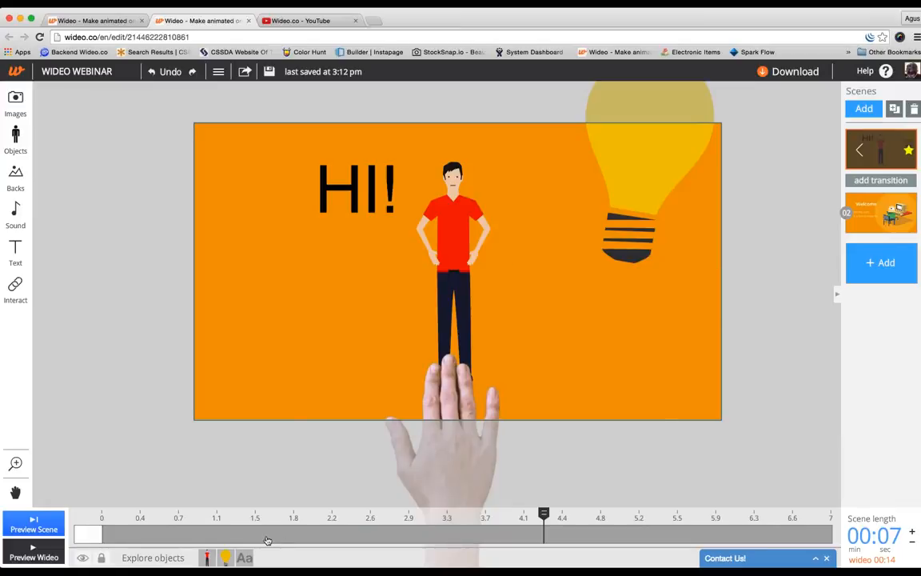
Step: Delete the light bulb, the man and the "HI!" text from the first scene
click(225, 557)
key(Delete)
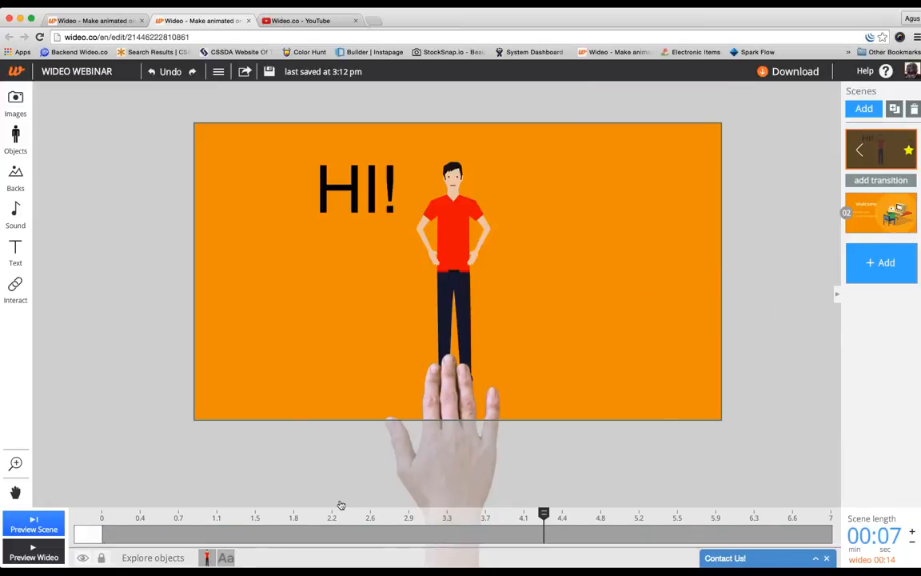
click(468, 270)
key(Delete)
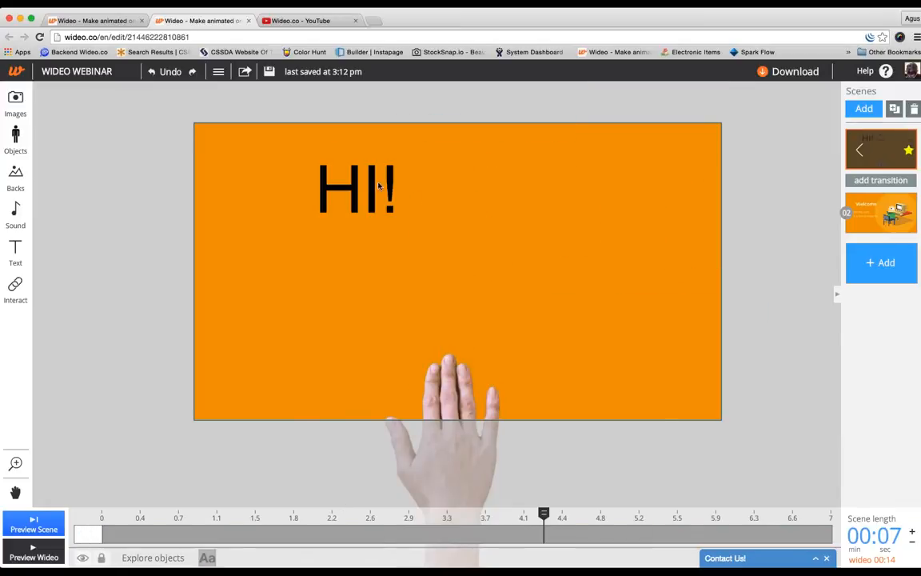
click(377, 186)
key(Delete)
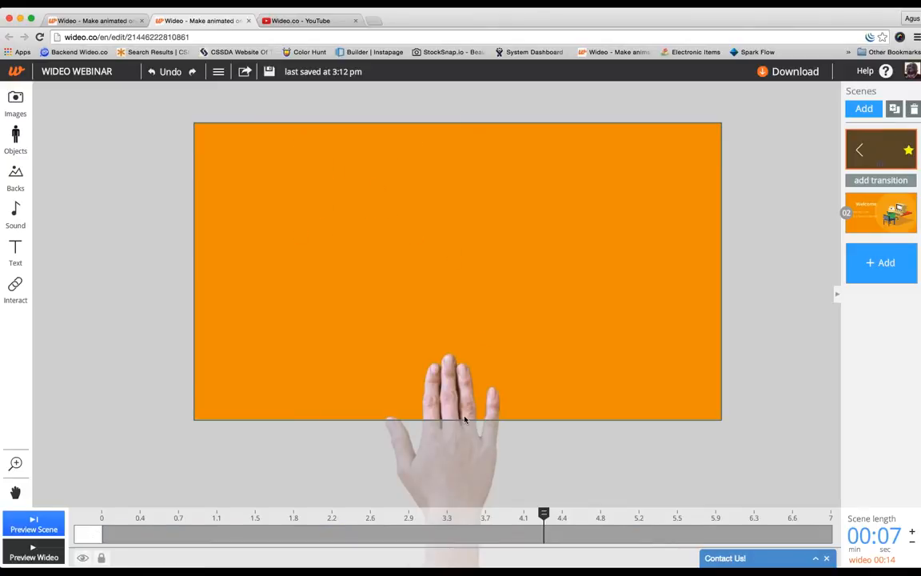
Step: Open the scene templates for adding another scene, and reload the editor page
drag(108, 524, 662, 520)
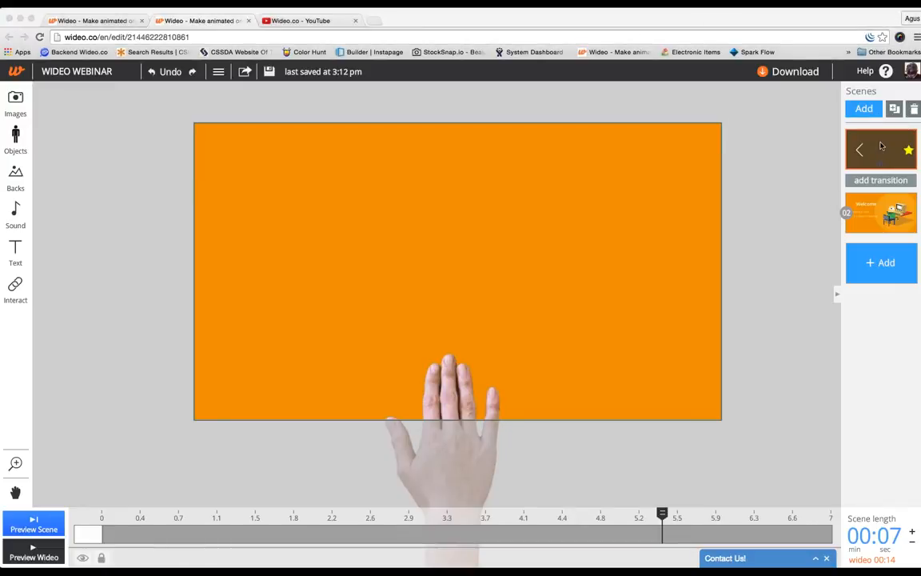
click(895, 272)
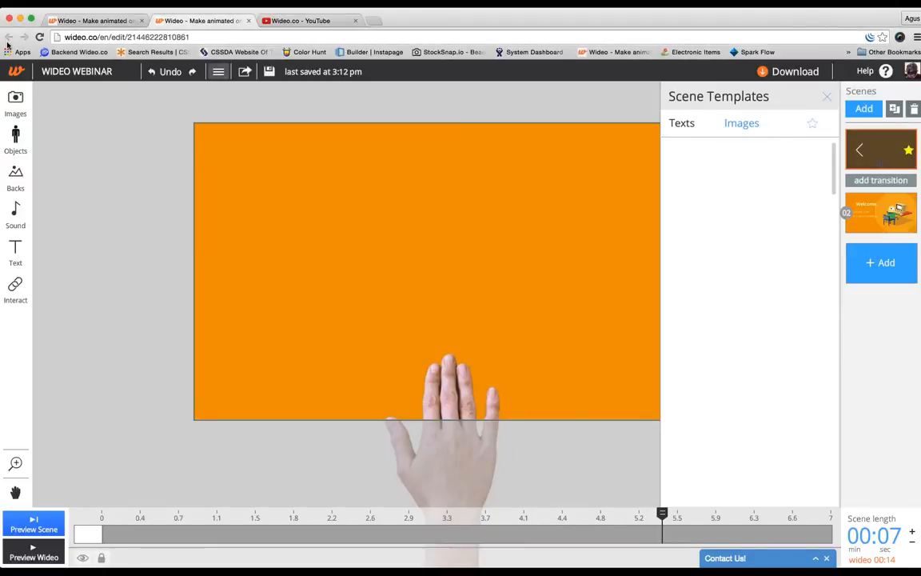
click(39, 36)
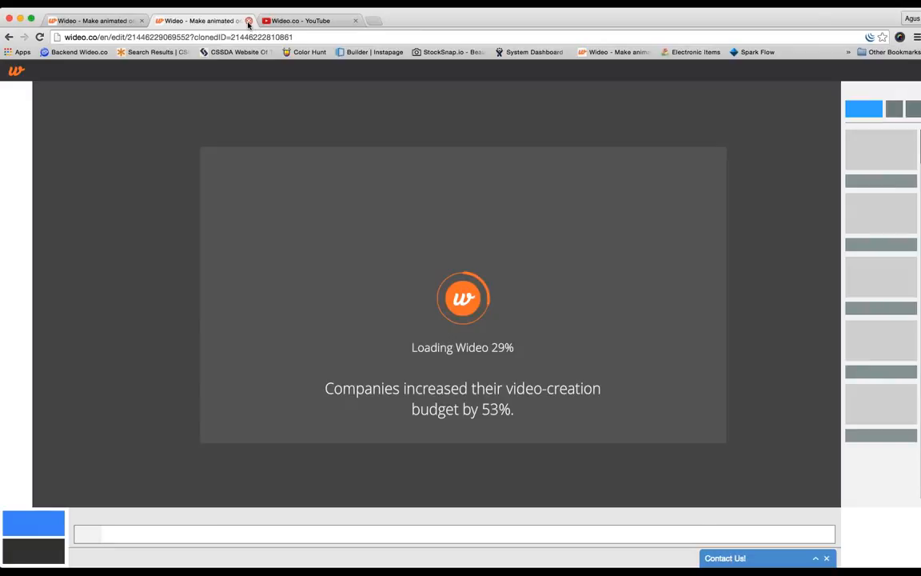
Step: Delete the light bulb and the man from the first scene
click(829, 7)
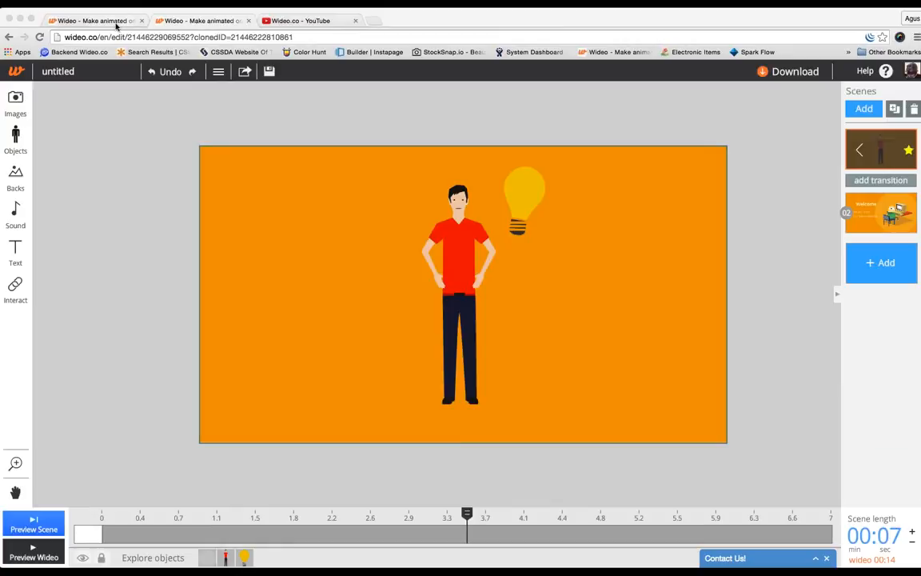
click(482, 223)
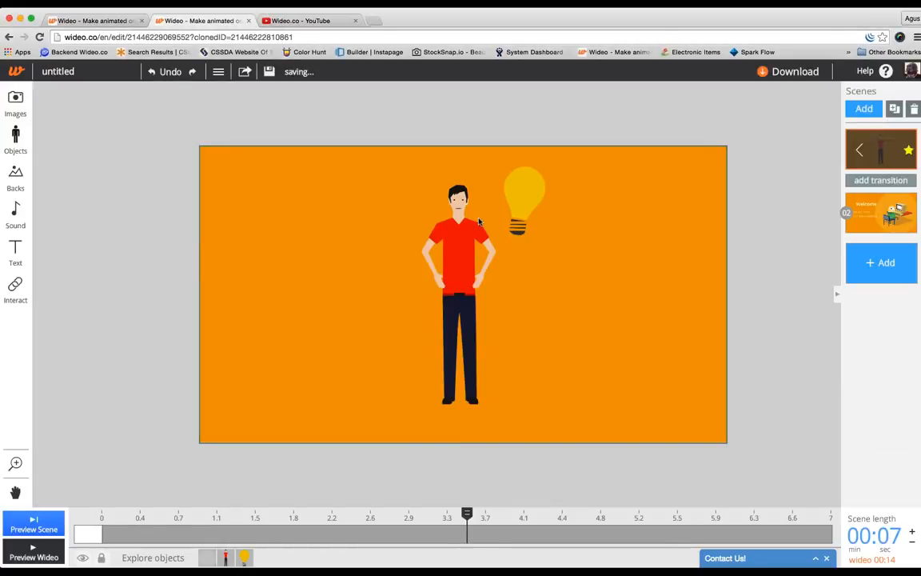
click(455, 250)
click(534, 200)
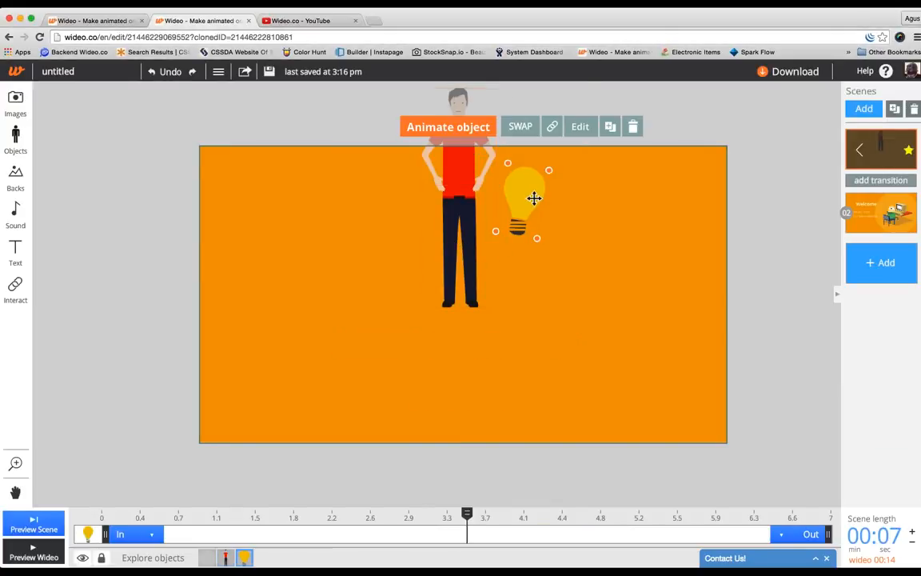
key(Delete)
click(448, 174)
key(Delete)
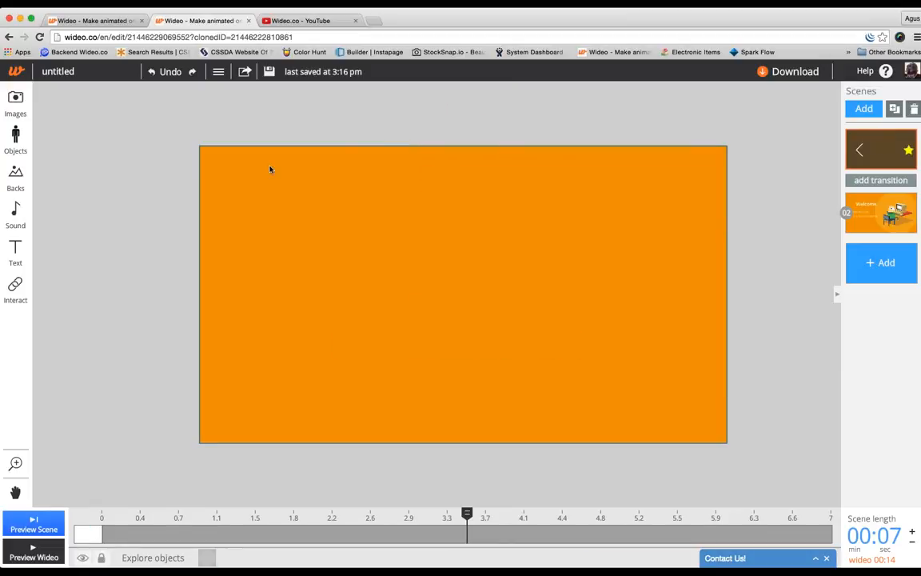
Step: Add the black waving-person icon from the Icon people category to the scene, shrink it near the centre, and clear the selection
click(16, 141)
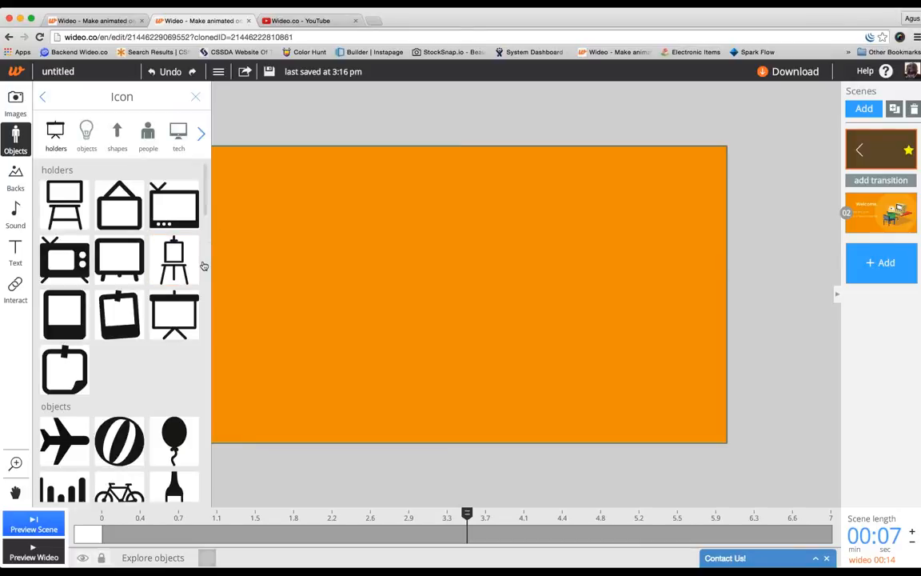
scroll(142, 371, down, 10)
scroll(142, 369, down, 5)
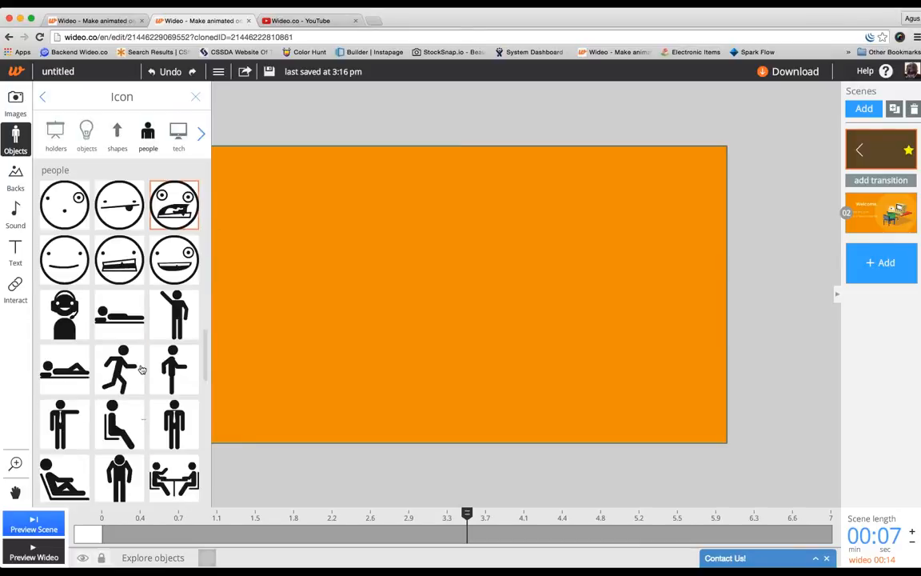
scroll(168, 264, down, 1)
drag(174, 256, 450, 274)
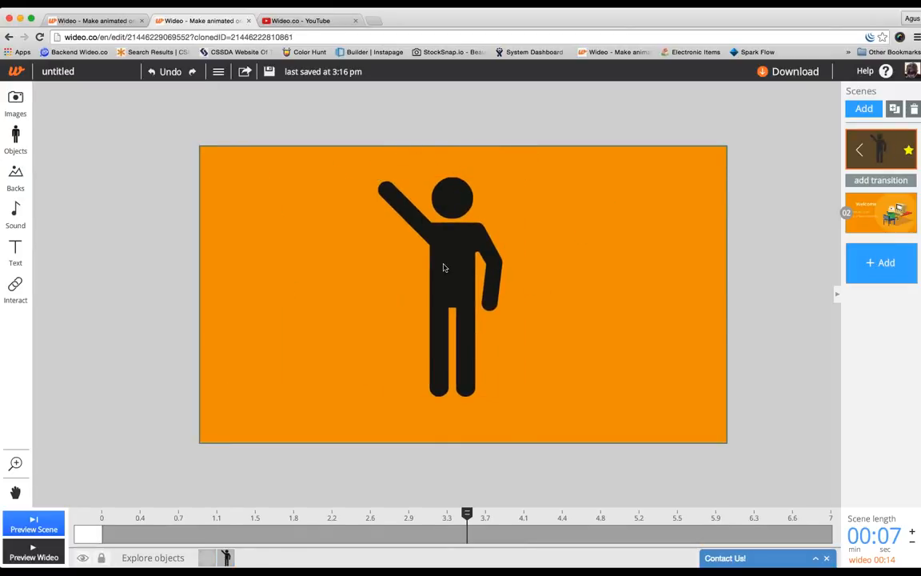
click(444, 265)
drag(502, 177, 479, 215)
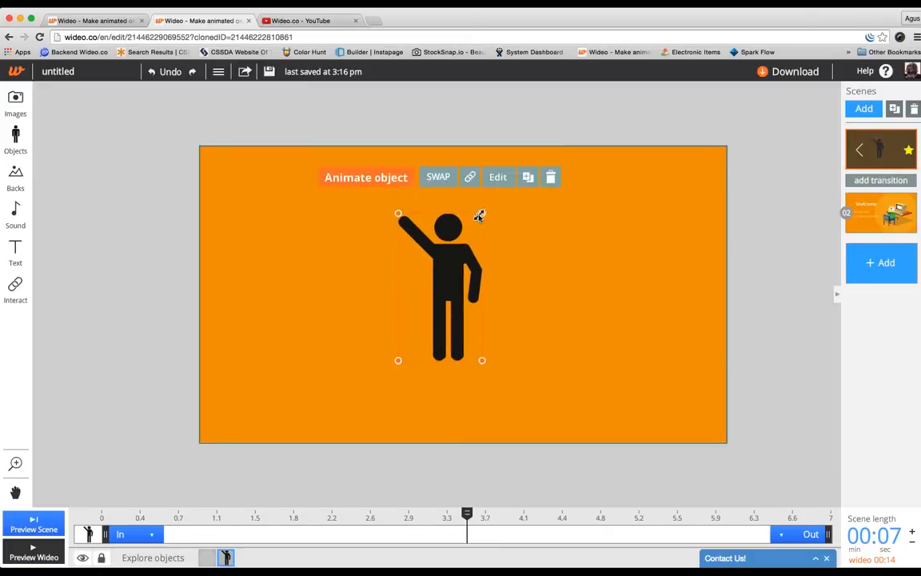
click(553, 229)
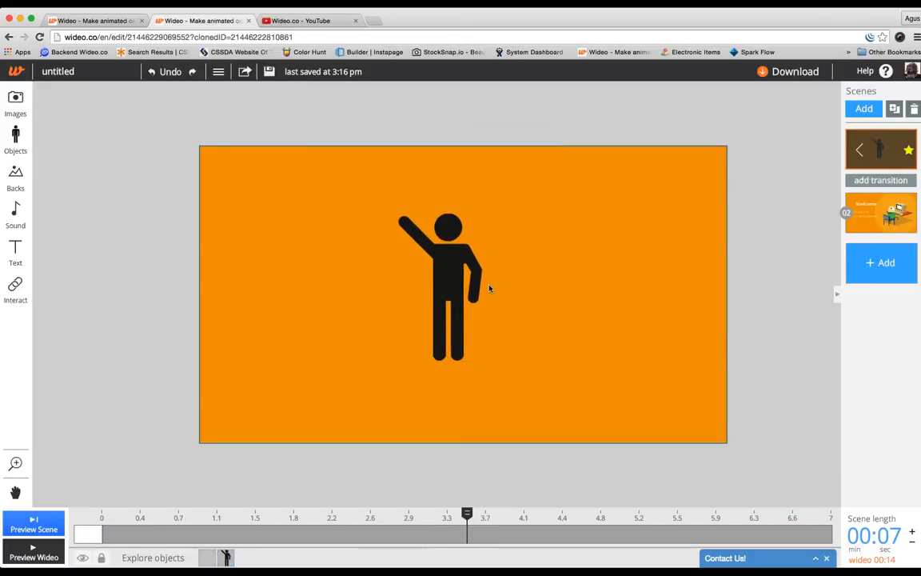
Step: Begin animating the waving person by defining its start position outside the scene's left edge, with the start keyframe at about 2.65 s
click(457, 278)
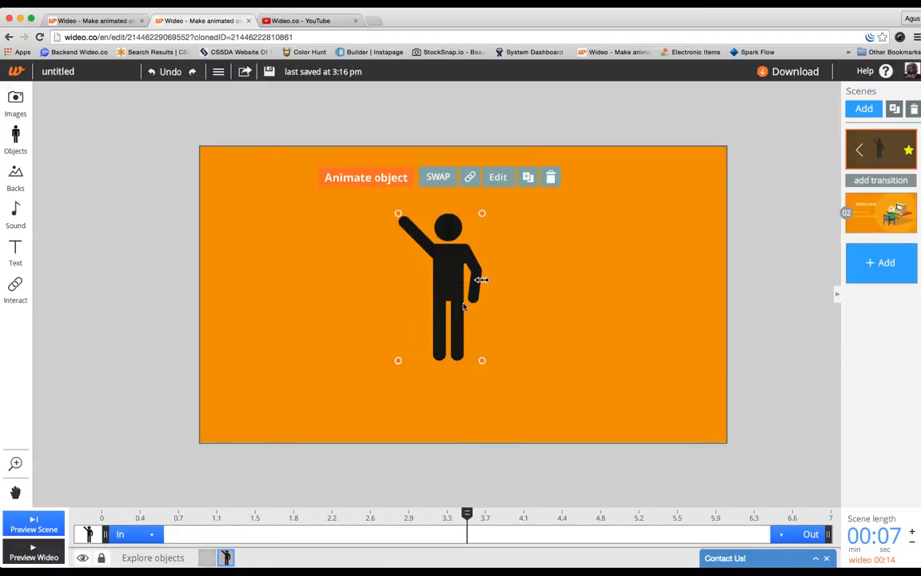
click(552, 278)
click(446, 259)
click(353, 181)
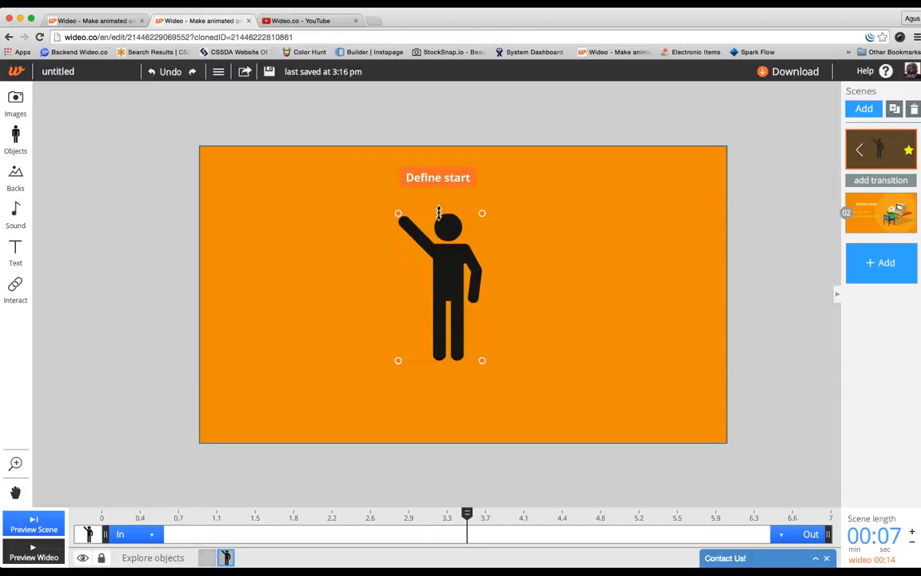
drag(440, 274, 146, 217)
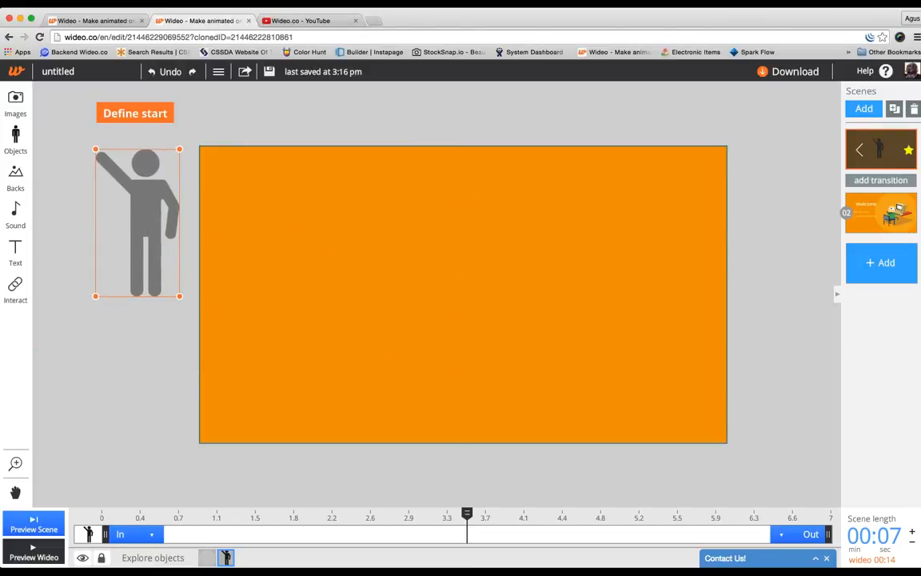
click(150, 116)
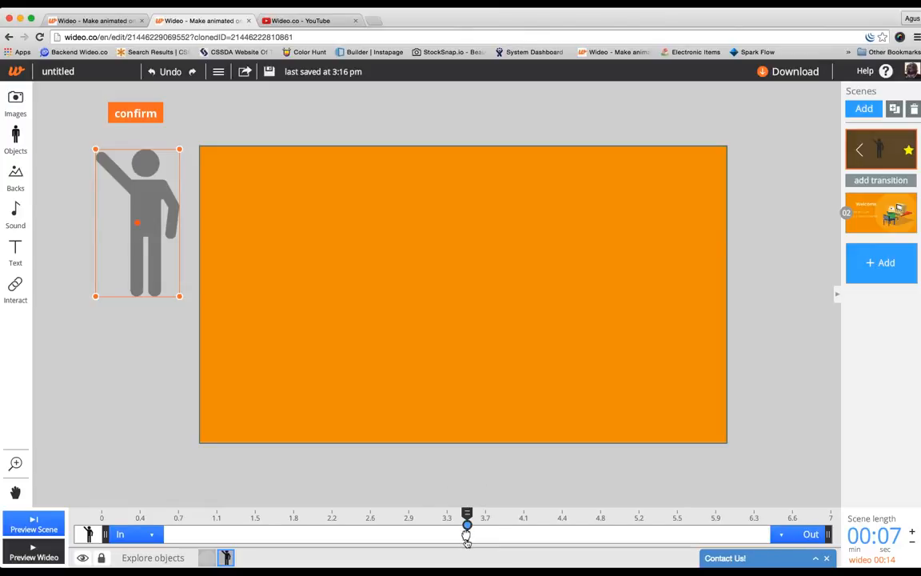
drag(464, 530, 410, 532)
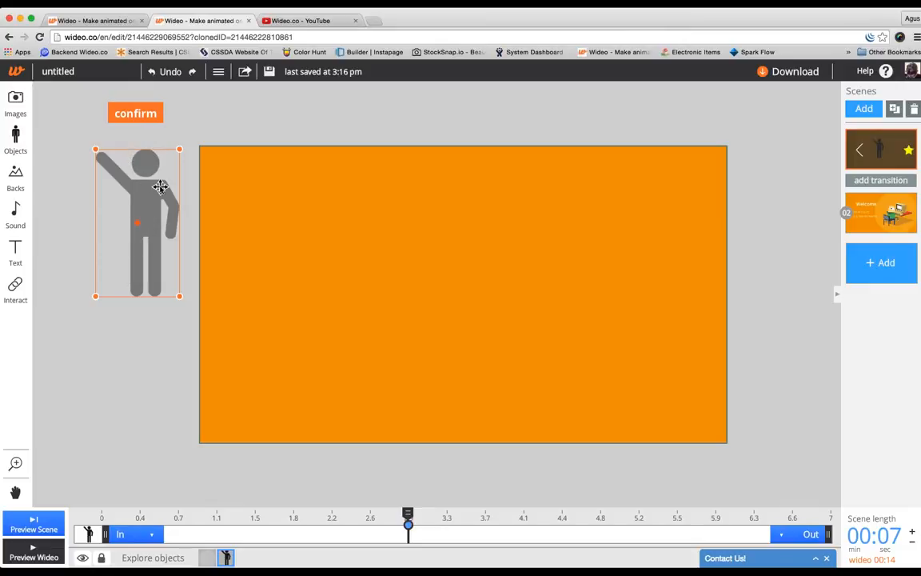
mouse_move(408, 525)
mouse_down()
mouse_move(353, 526)
mouse_move(460, 525)
mouse_up()
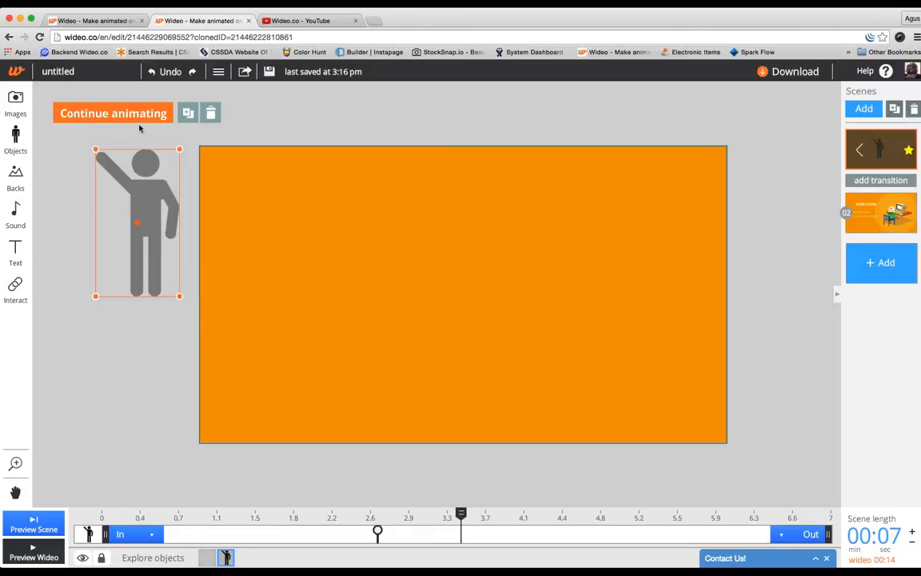
Step: Animate the person to a smaller, tilted pose at the scene's centre with a keyframe at 3.45 s, and preview the scene
drag(142, 210, 444, 264)
drag(482, 201, 468, 239)
click(447, 193)
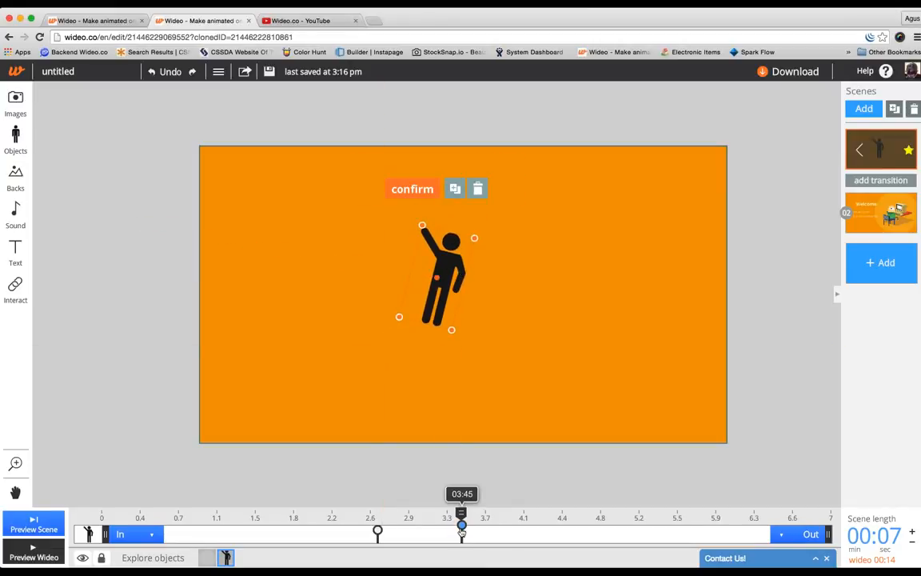
drag(461, 530, 360, 518)
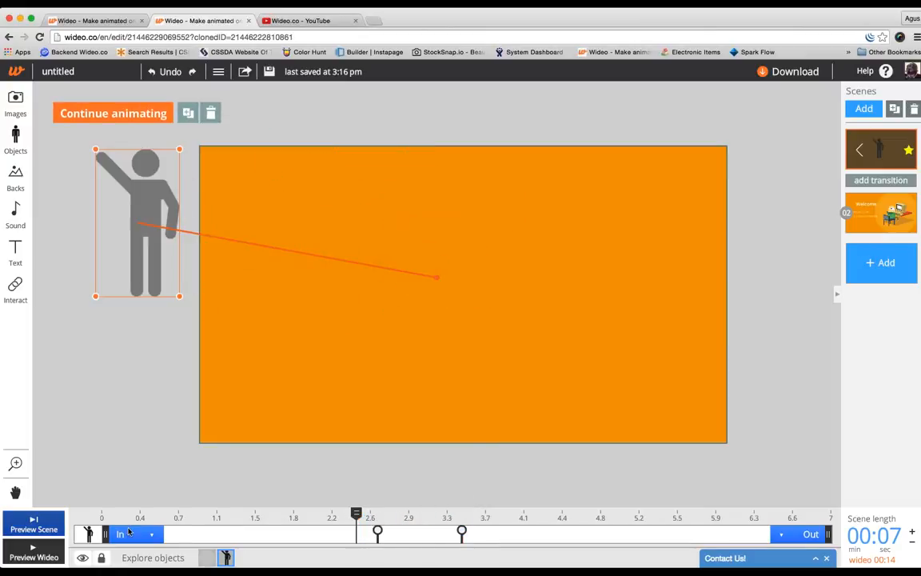
click(44, 524)
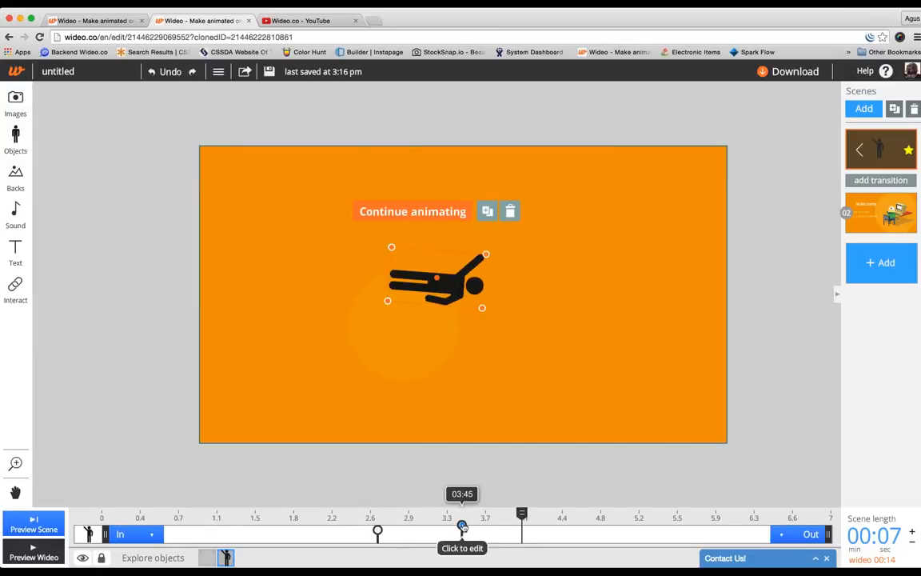
Step: Replace the 3.45 s keyframe with one at about 3.8 s that places the upright person on the scene's right side
drag(462, 531, 473, 474)
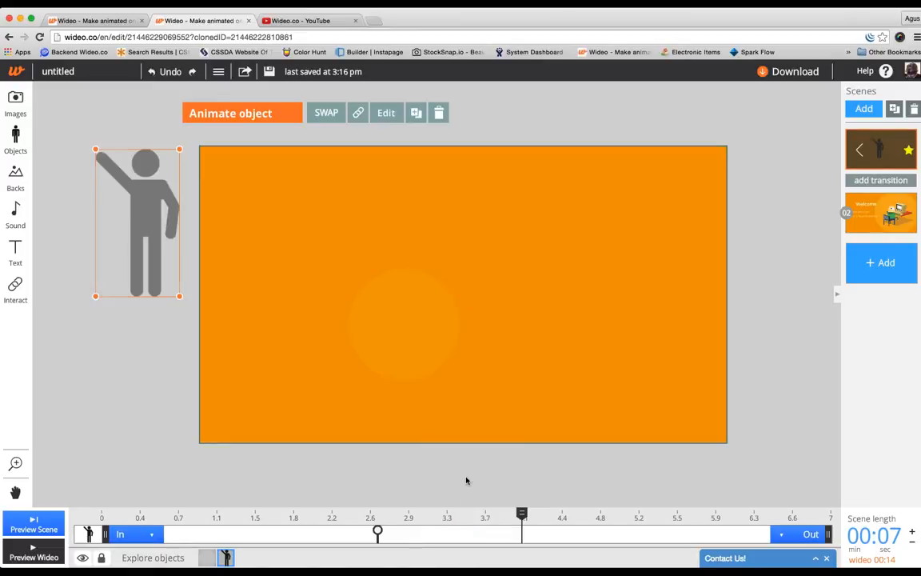
click(493, 521)
click(205, 117)
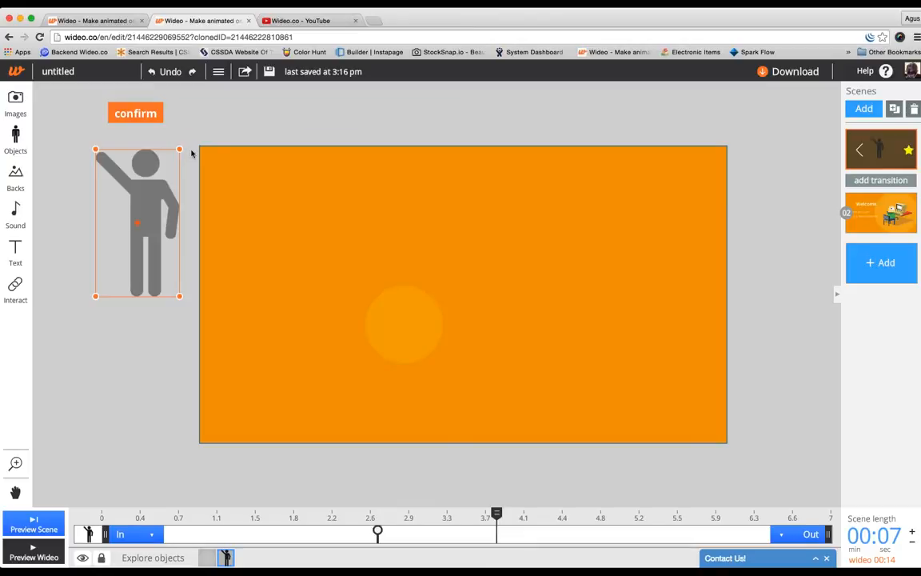
drag(140, 200, 560, 268)
drag(549, 230, 547, 216)
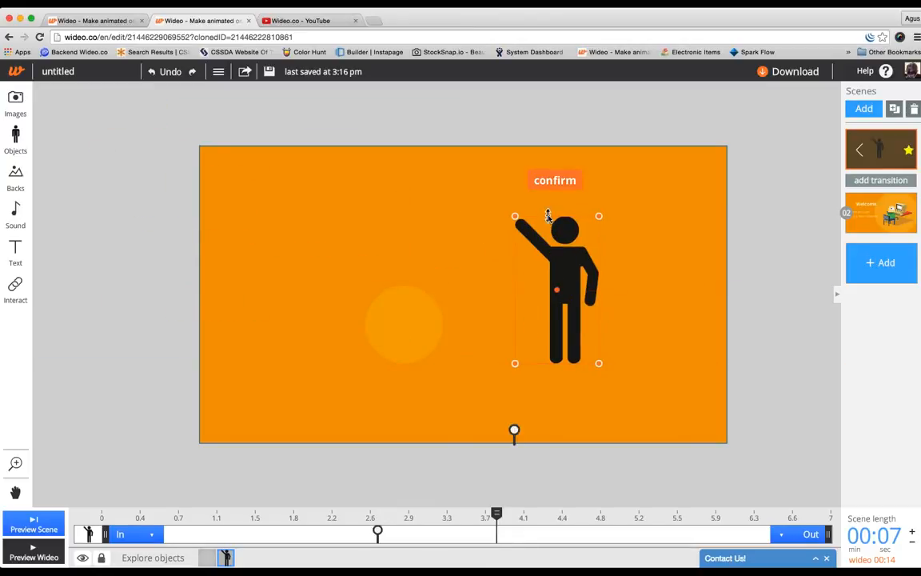
click(317, 520)
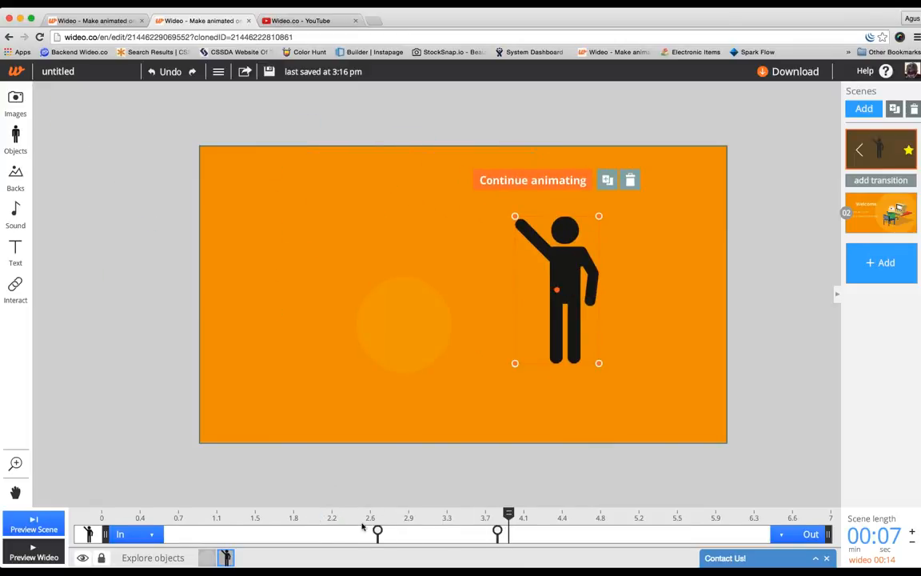
Step: Move the start keyframe to about 0.85 s and the end keyframe to about 4.75 s, and preview the scene
drag(399, 519, 189, 528)
drag(497, 532, 129, 522)
click(31, 525)
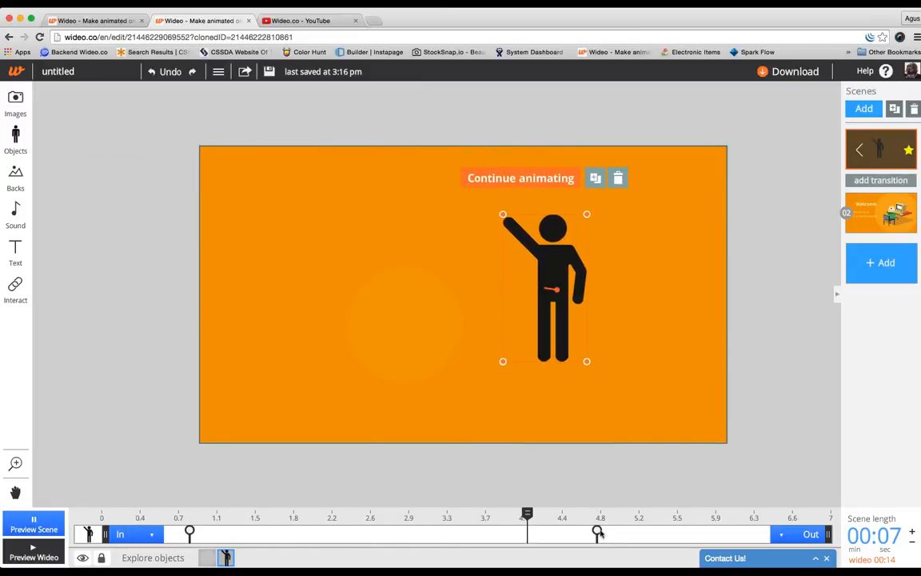
Step: Set the second keyframe to about 2.3 s and add a third at about 3.5 s with the person half-size near the scene's left side
mouse_move(597, 531)
mouse_down()
mouse_move(340, 532)
mouse_move(471, 516)
mouse_up()
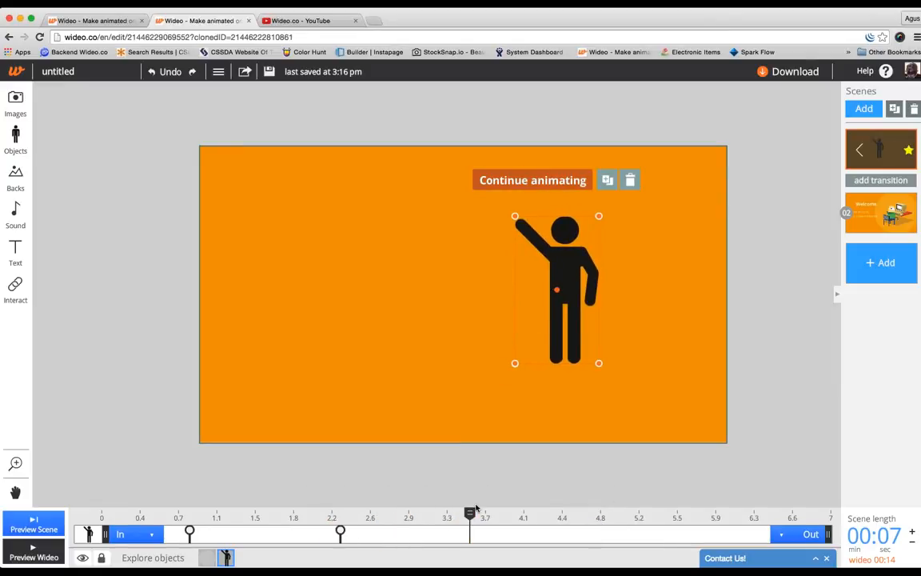
click(573, 187)
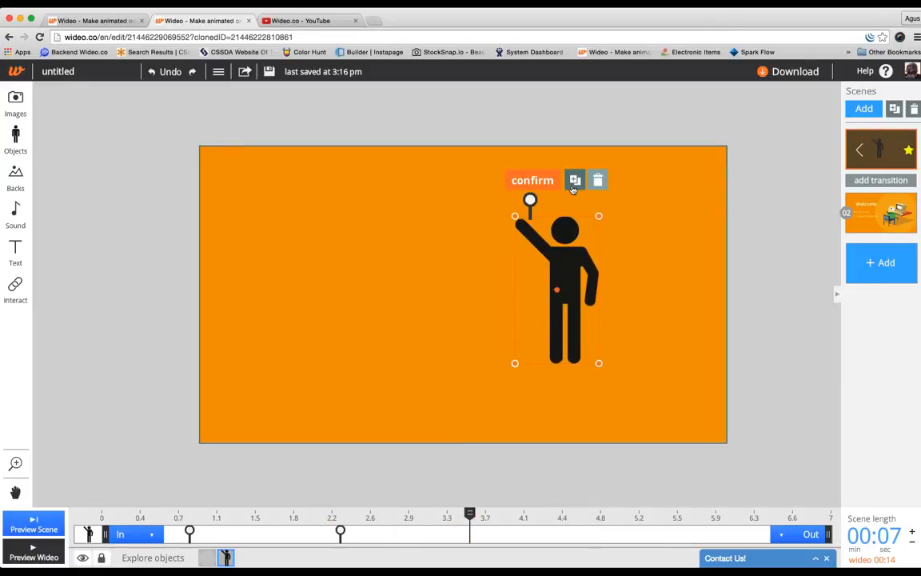
click(573, 188)
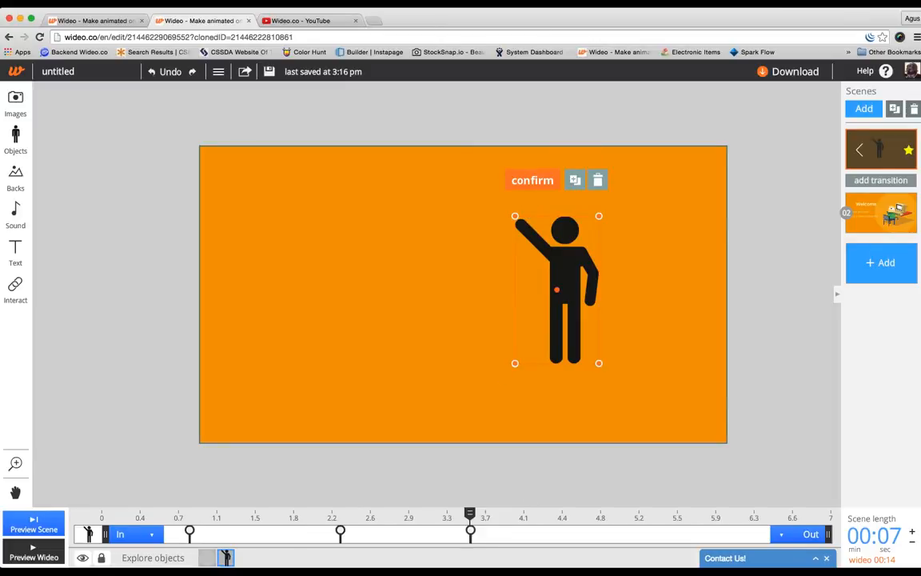
click(471, 532)
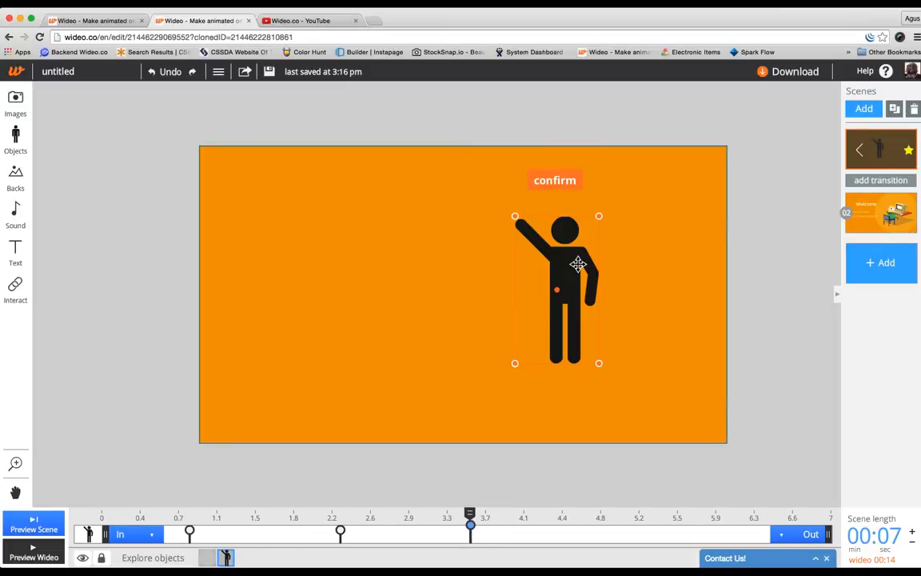
drag(578, 264, 305, 240)
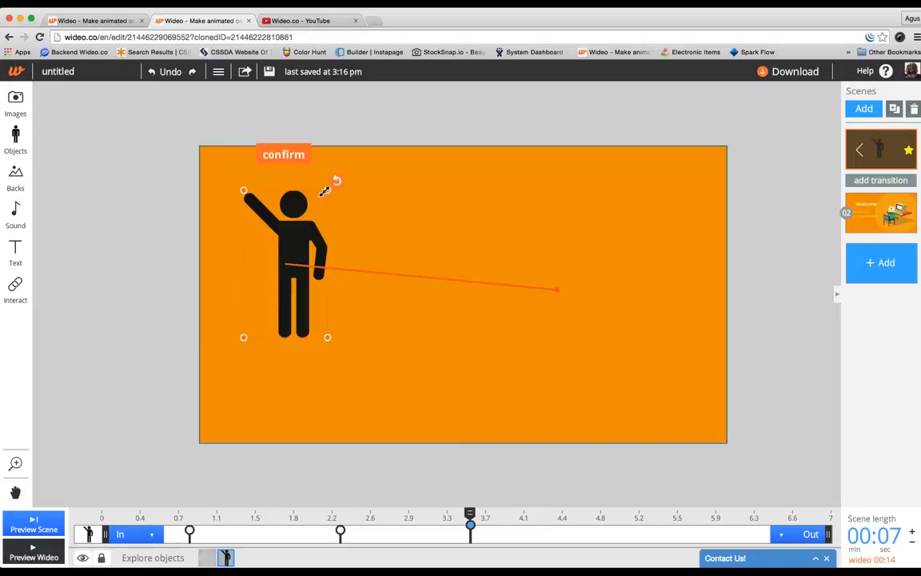
drag(324, 191, 301, 206)
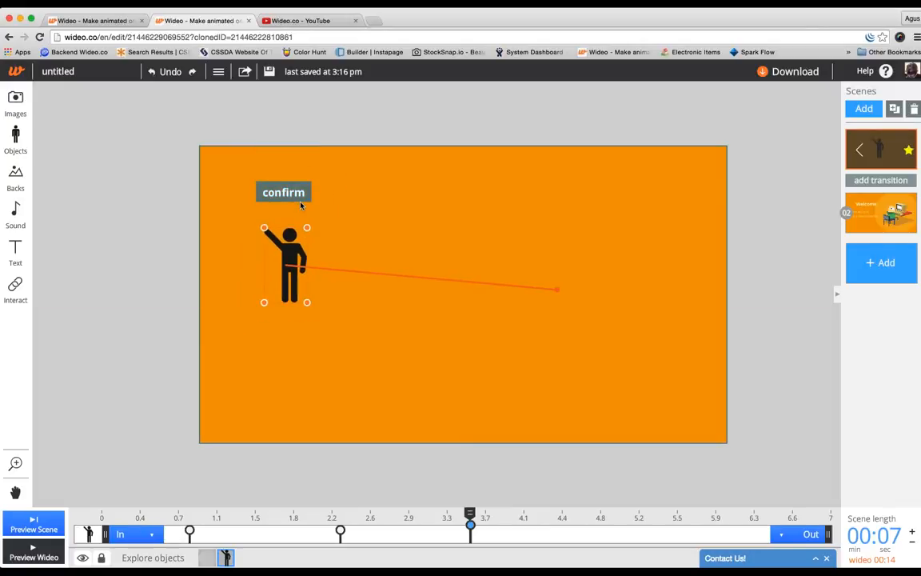
click(300, 200)
Step: Preview the scene from about 0.4 s, and move the playhead to about 4.4 s
drag(271, 524, 145, 524)
click(16, 532)
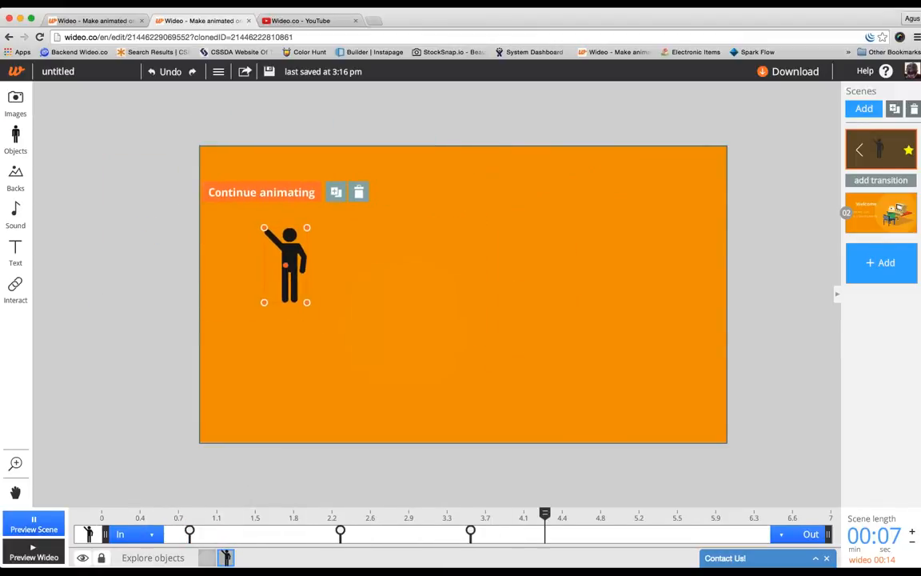
click(497, 515)
drag(497, 514, 559, 521)
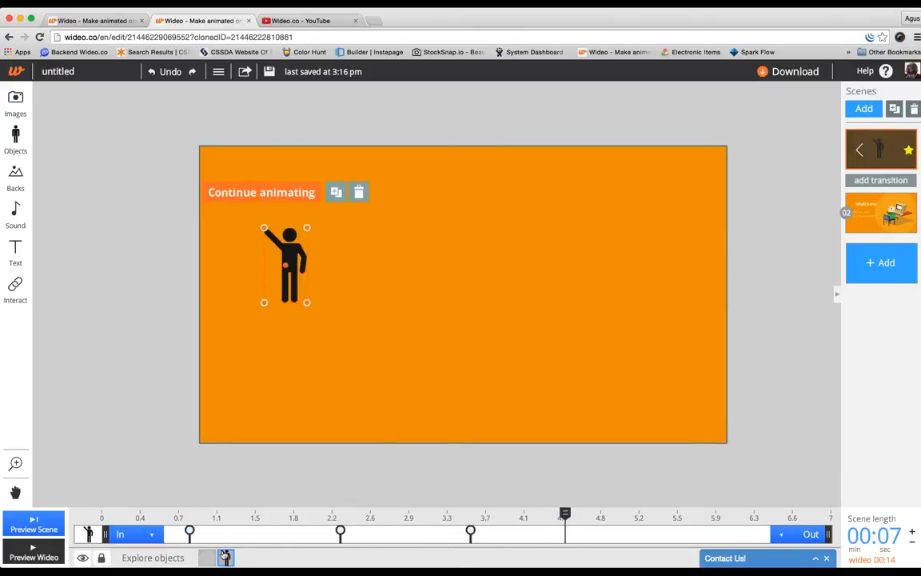
Step: Delete the waving person and its keyframe animation from the scene
key(Delete)
click(132, 516)
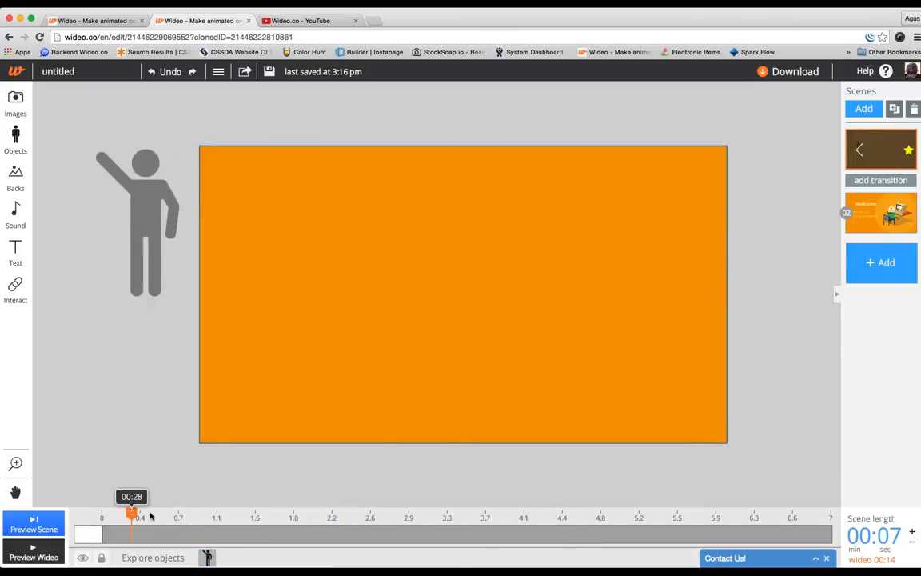
drag(150, 517, 486, 518)
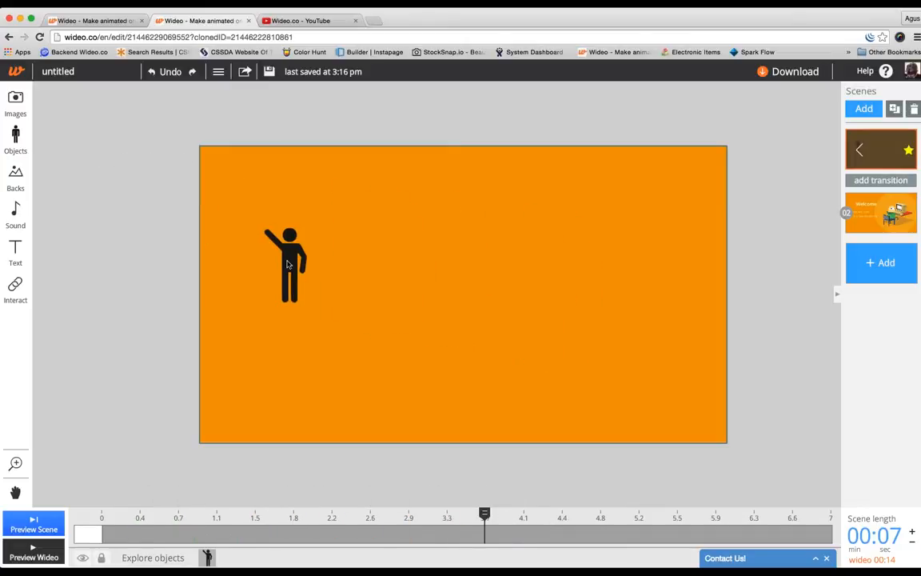
click(283, 255)
key(Delete)
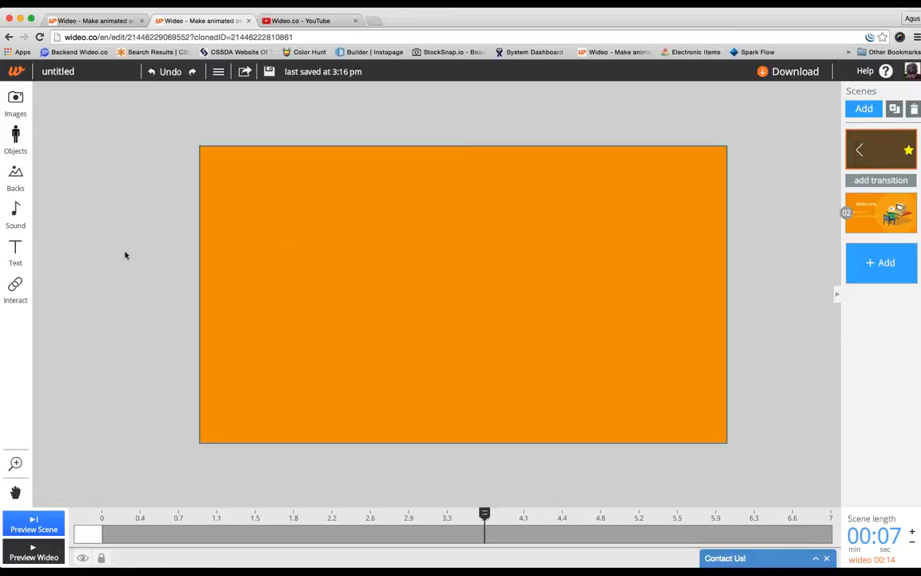
Step: Add a text object to the scene, enlarge it to about double size and place it slightly above the centre
click(15, 253)
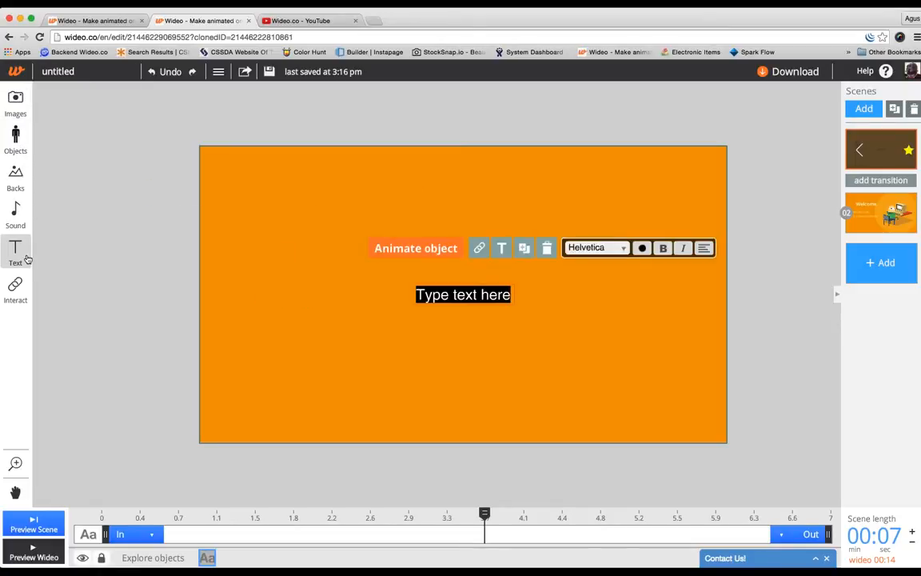
click(119, 323)
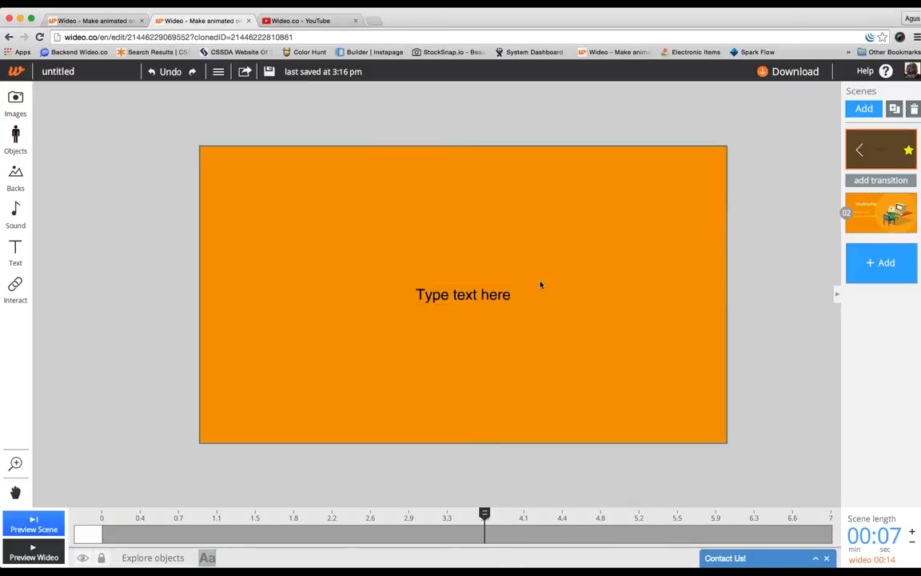
click(510, 295)
drag(515, 282, 533, 270)
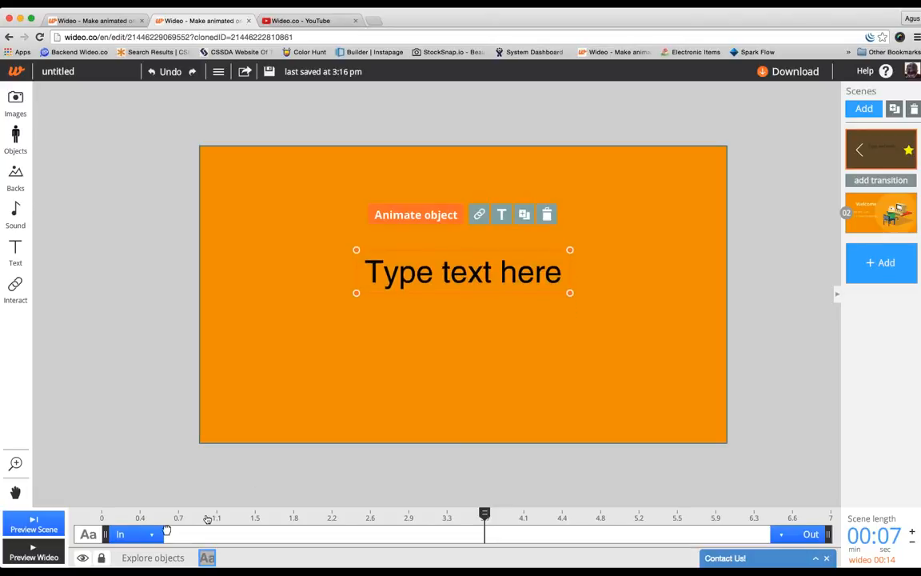
Step: Give the text an Auto Type entrance effect, extend it to about 1.7 s and preview the scene
click(132, 535)
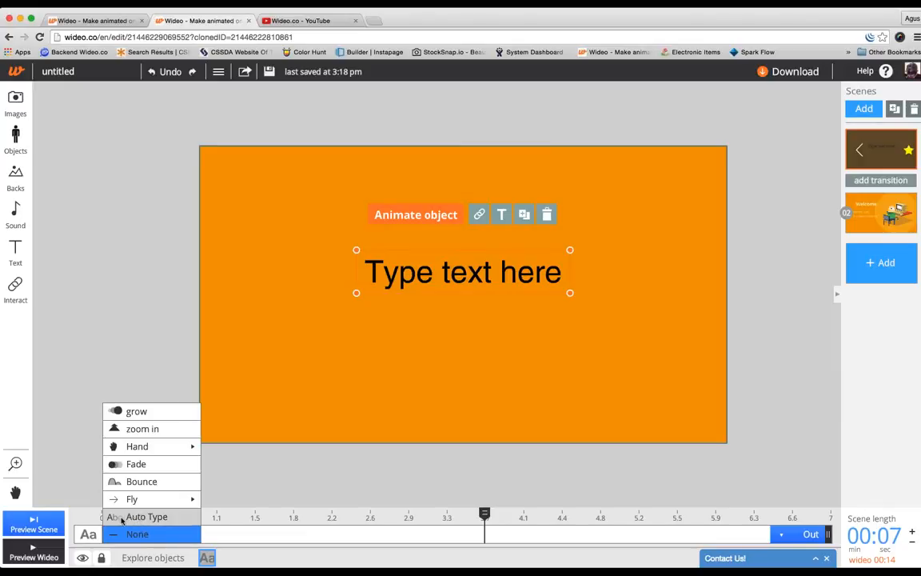
click(136, 517)
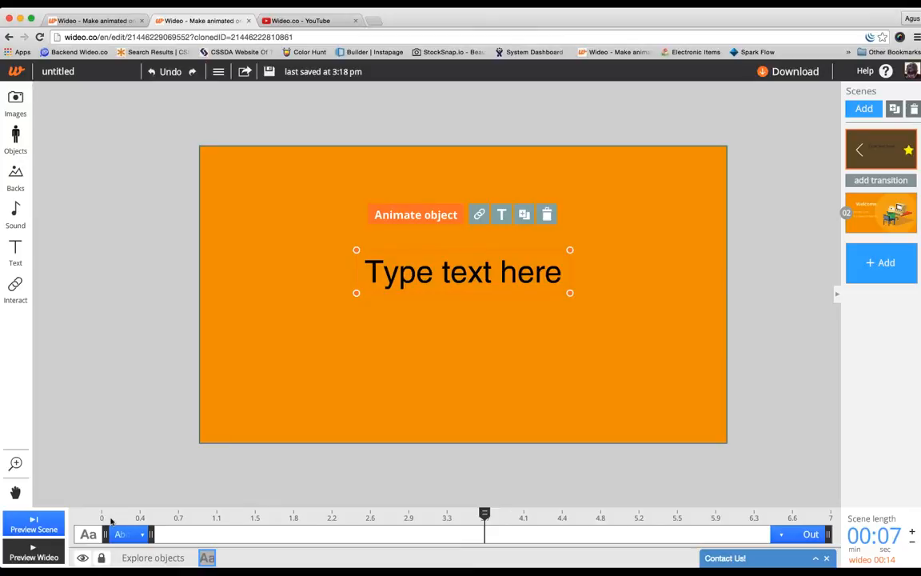
drag(150, 534, 278, 533)
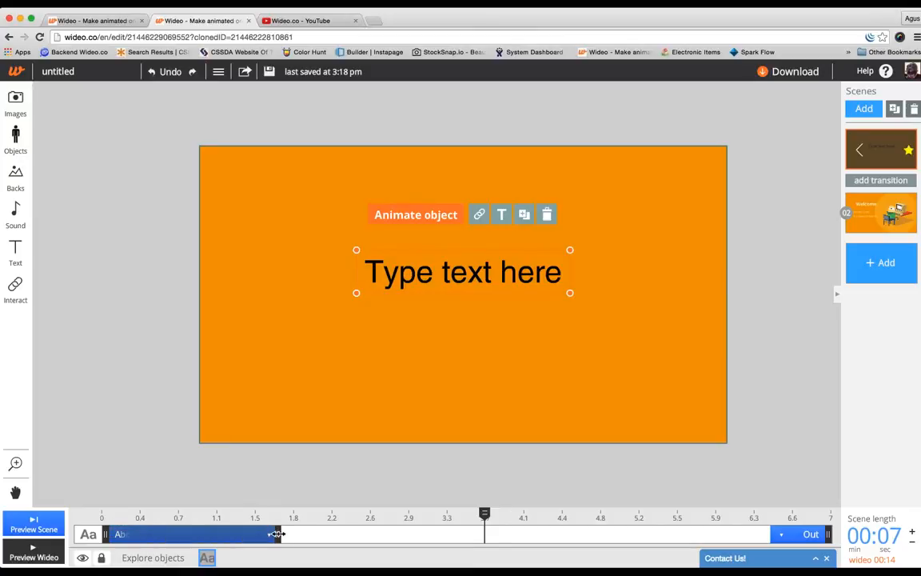
click(40, 526)
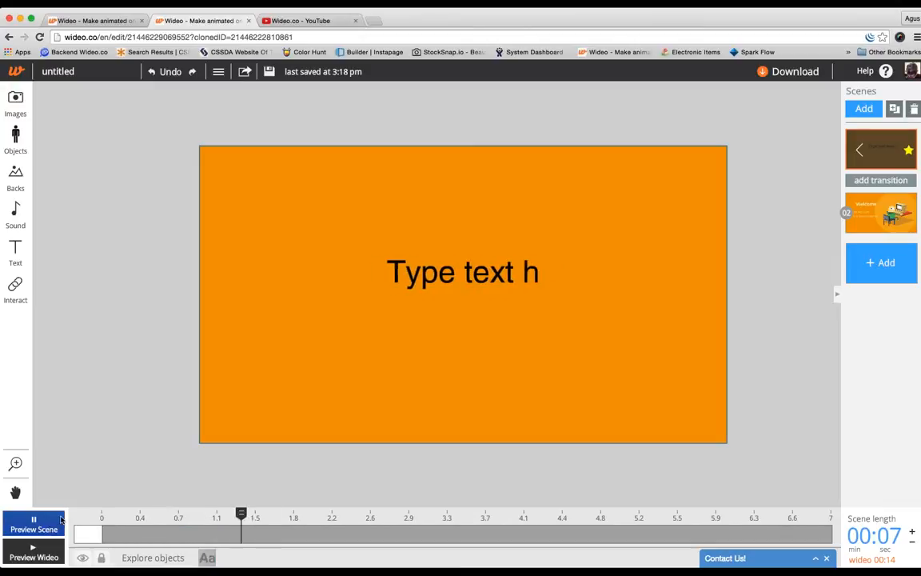
Step: Replace the placeholder text with "Hello everybody" and, on a new line, "this is an example of auto type"
double_click(464, 274)
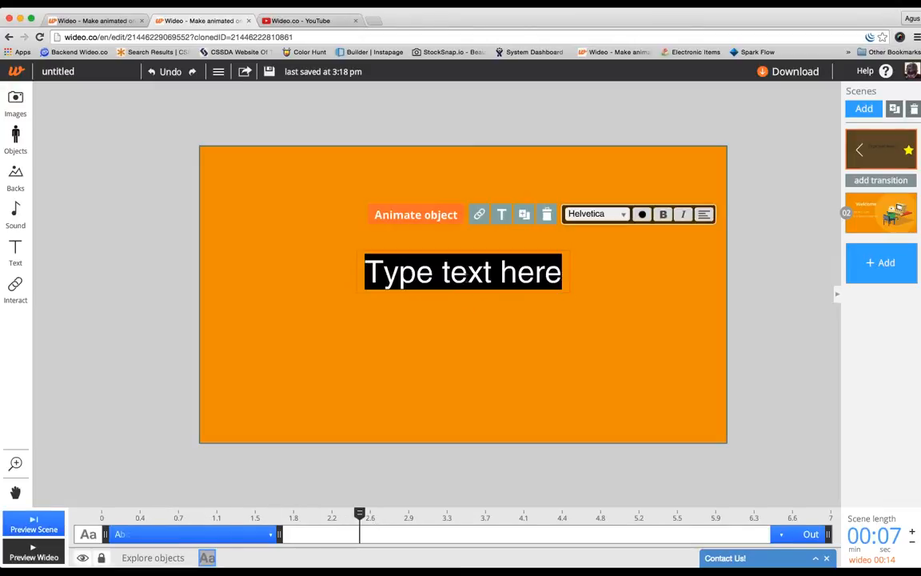
text(Hello e)
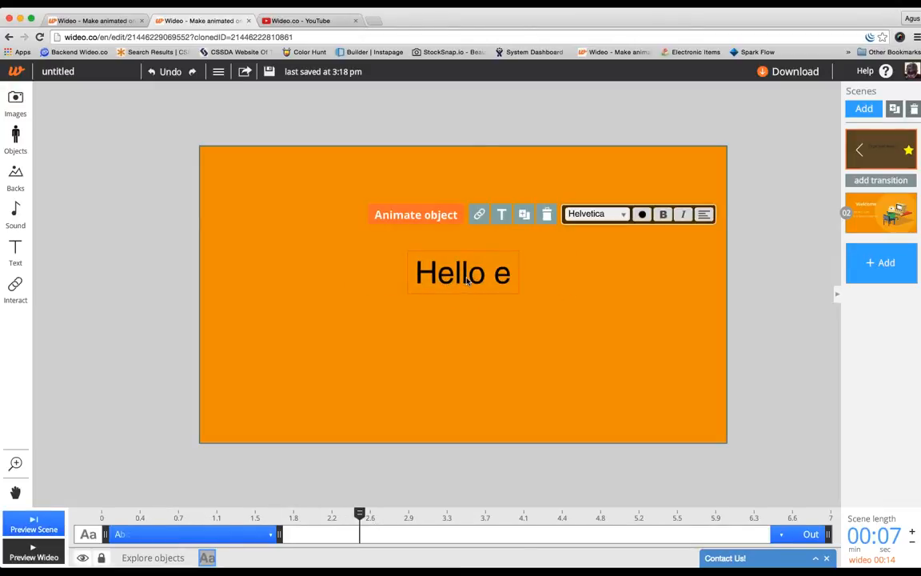
text(verybody)
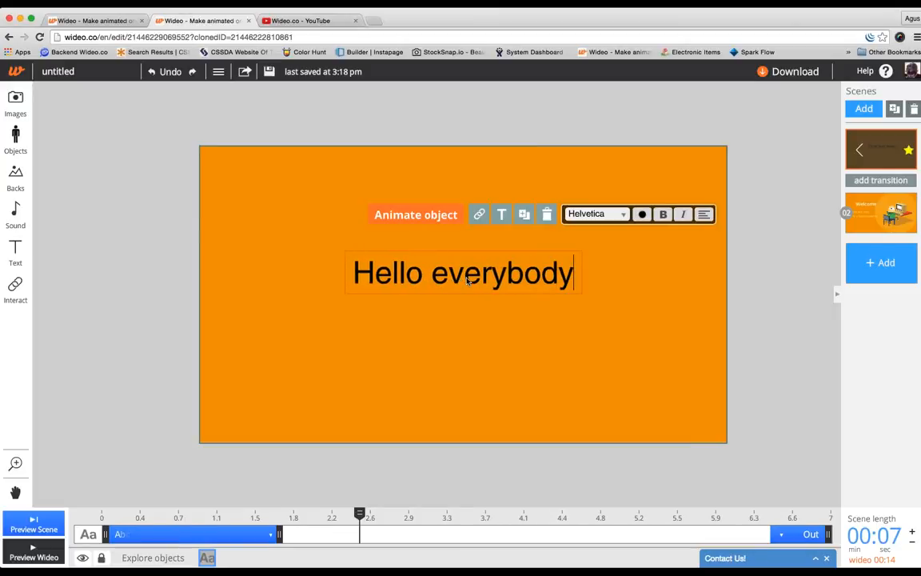
key(Return)
text(this is an examp)
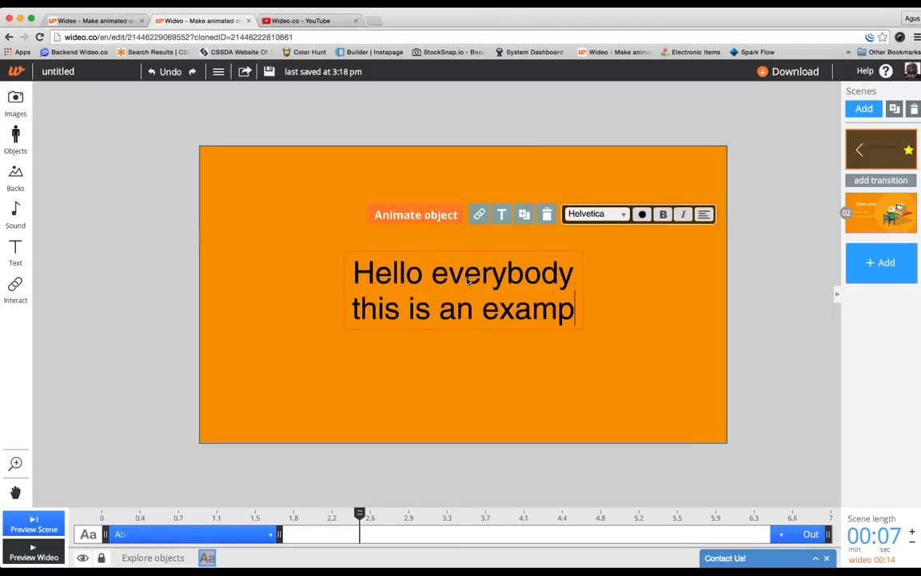
text(le of au)
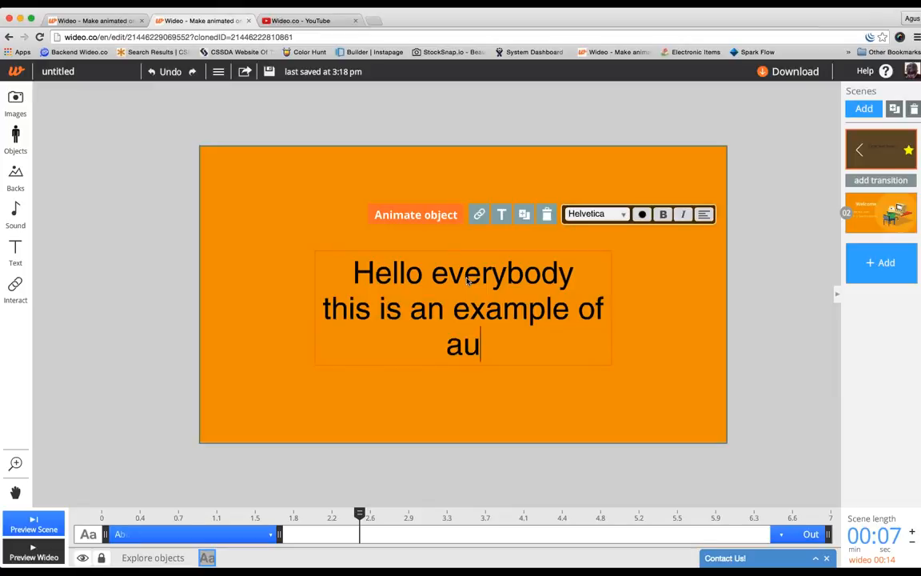
text(to type)
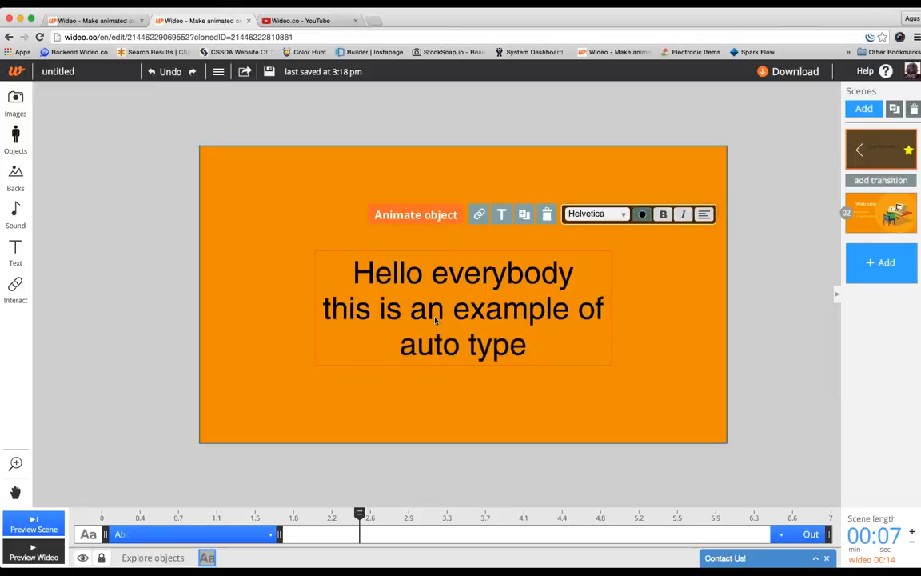
Step: Set the text's font to Gill Sans, try bold and turn it off again, and align the text left
click(596, 215)
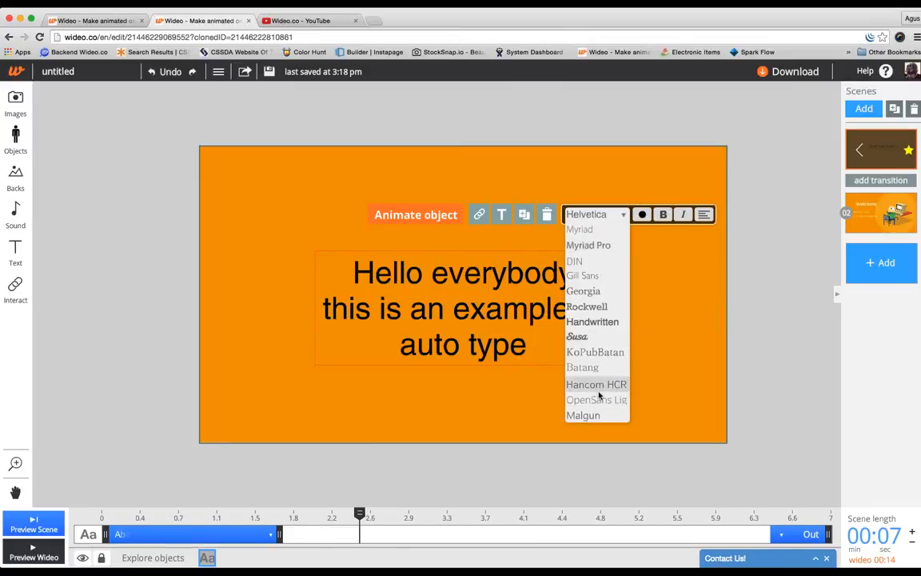
click(596, 277)
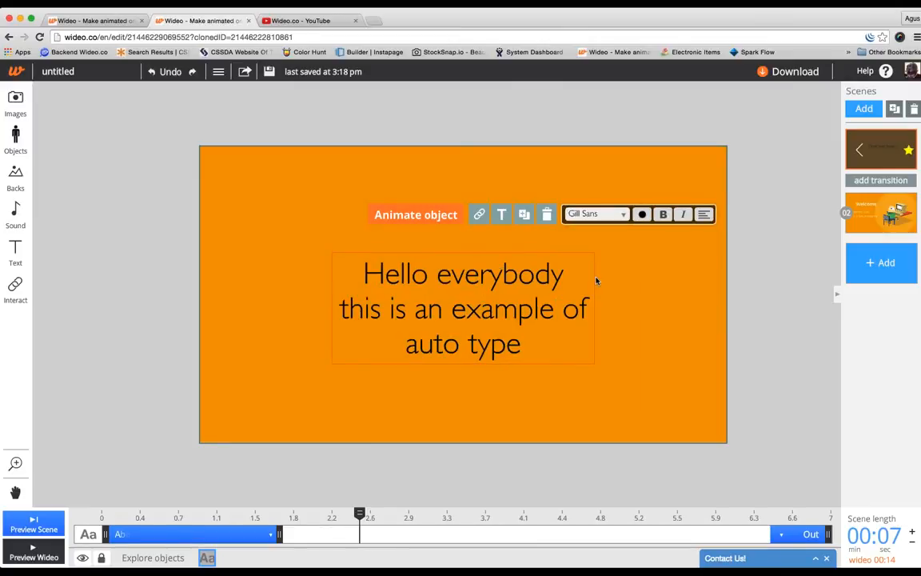
click(642, 214)
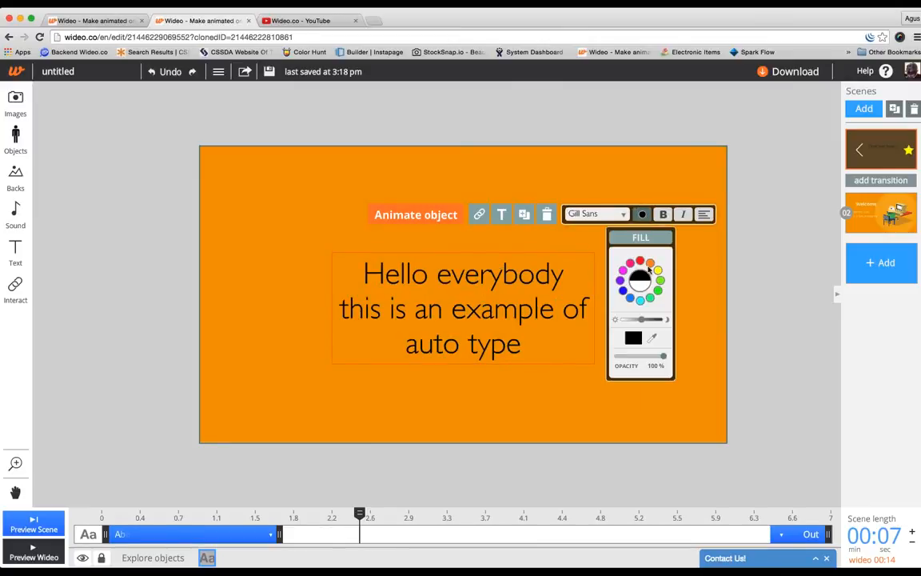
click(663, 221)
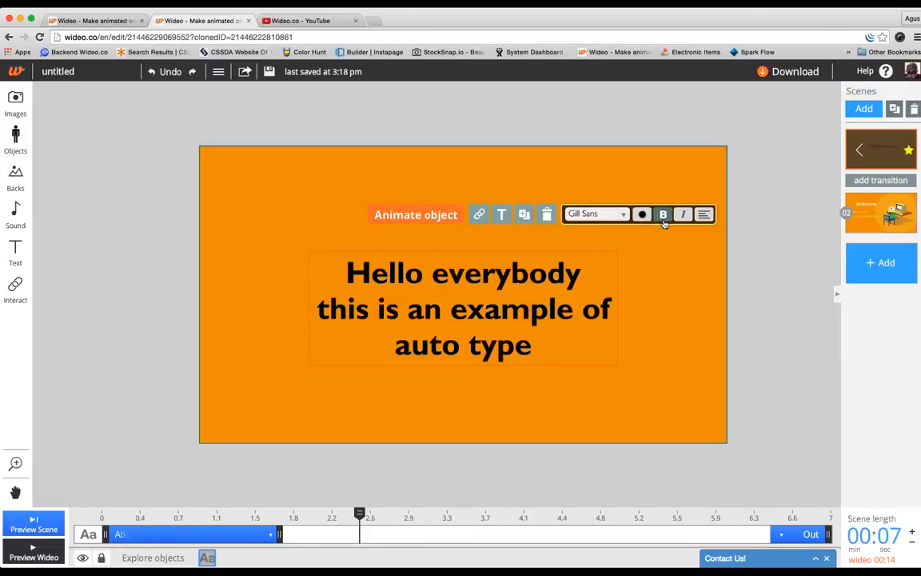
click(666, 222)
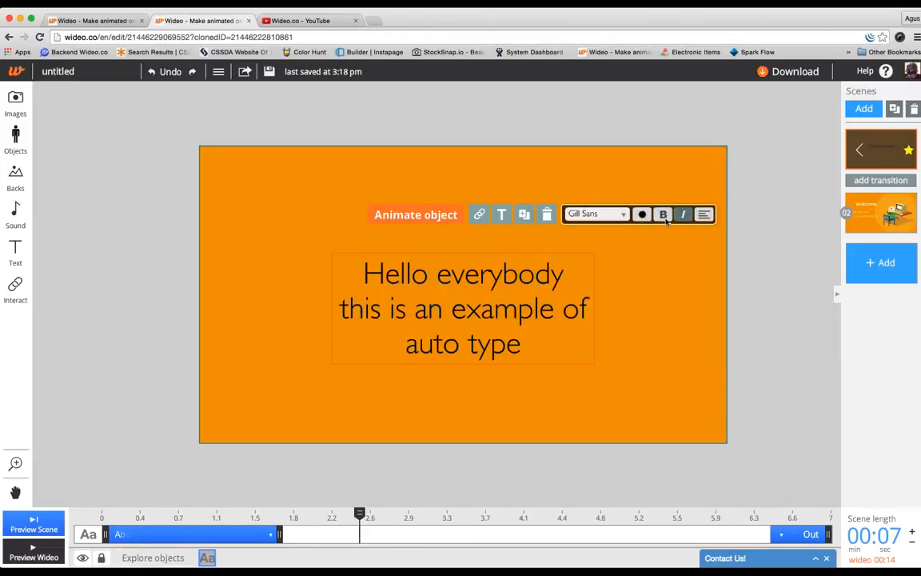
click(703, 214)
click(662, 234)
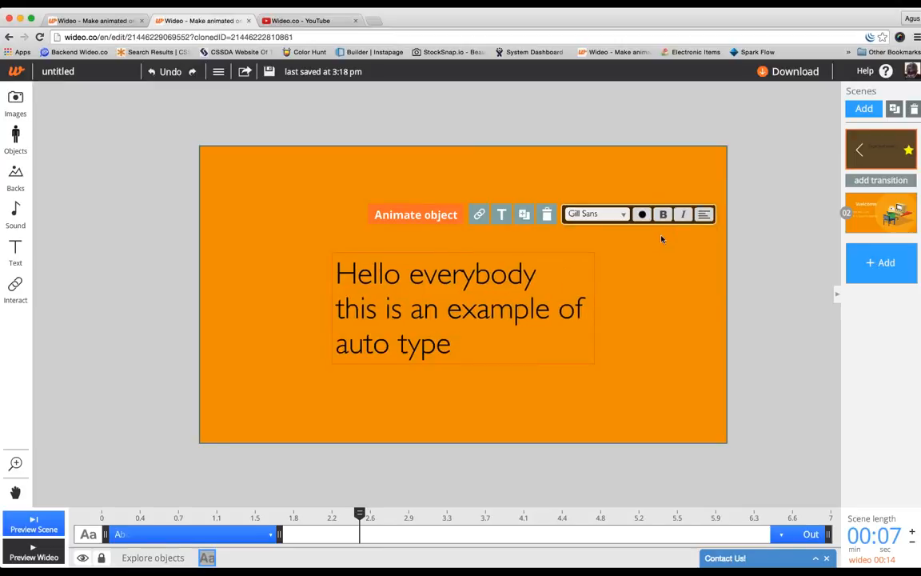
Step: Preview the text's Auto Type entrance from 0 s and select the text
click(100, 516)
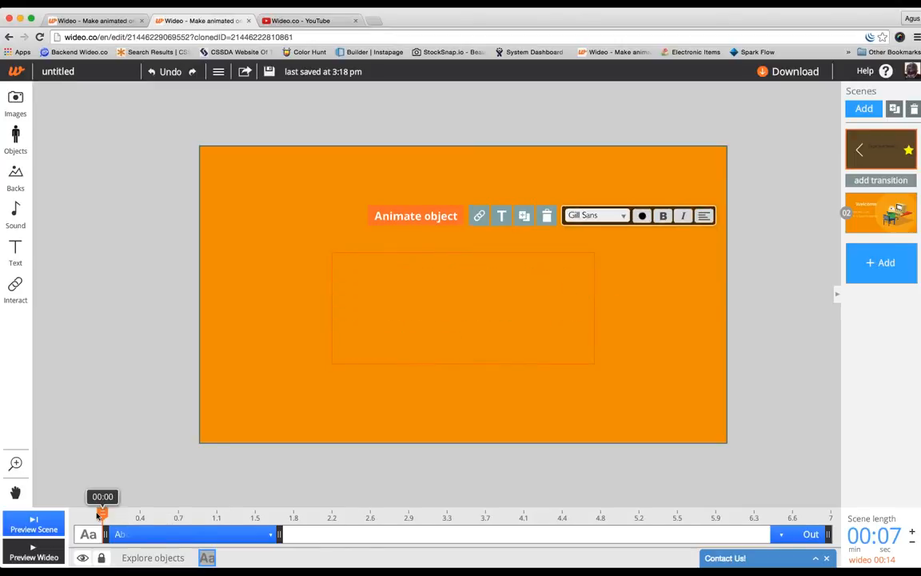
click(34, 523)
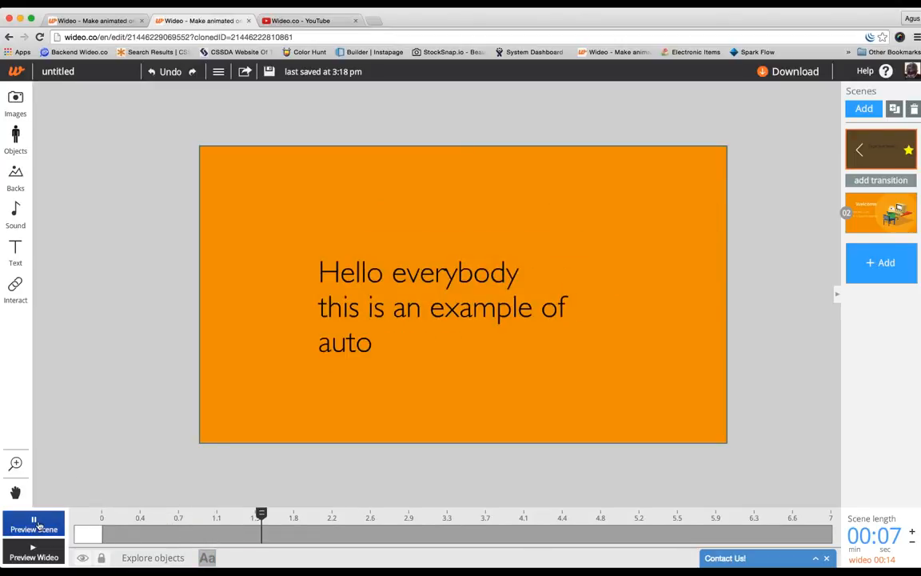
click(472, 313)
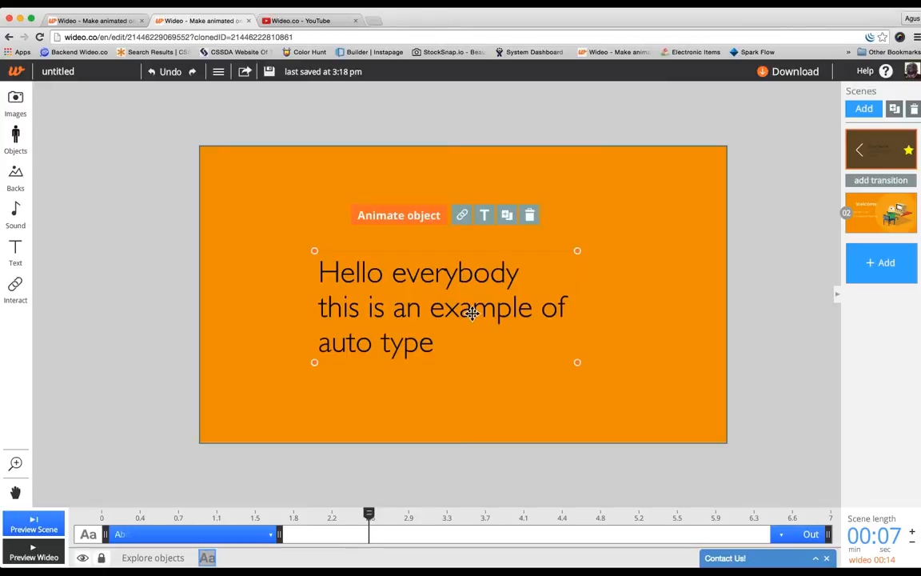
Step: Give the text an Auto Type exit effect running from about 2.2 s to about 3.6 s
click(781, 534)
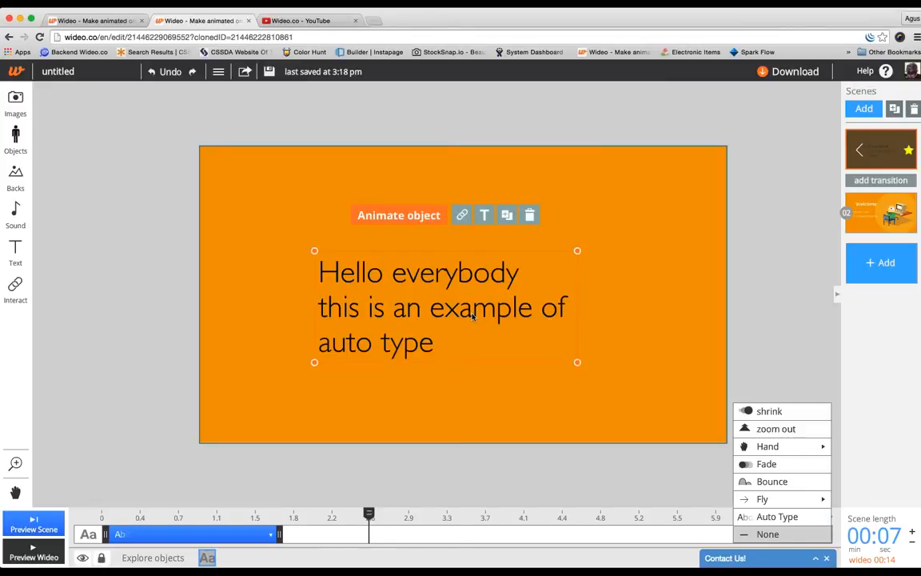
click(739, 522)
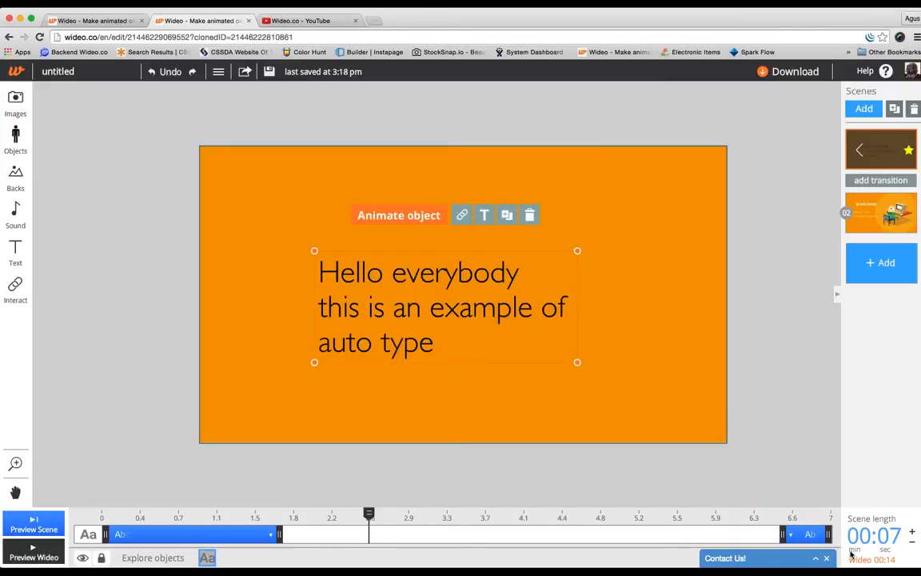
drag(830, 537, 478, 537)
Step: Preview the text's exit effect from about 1.8 s and pause the playback once the text has gone
click(295, 520)
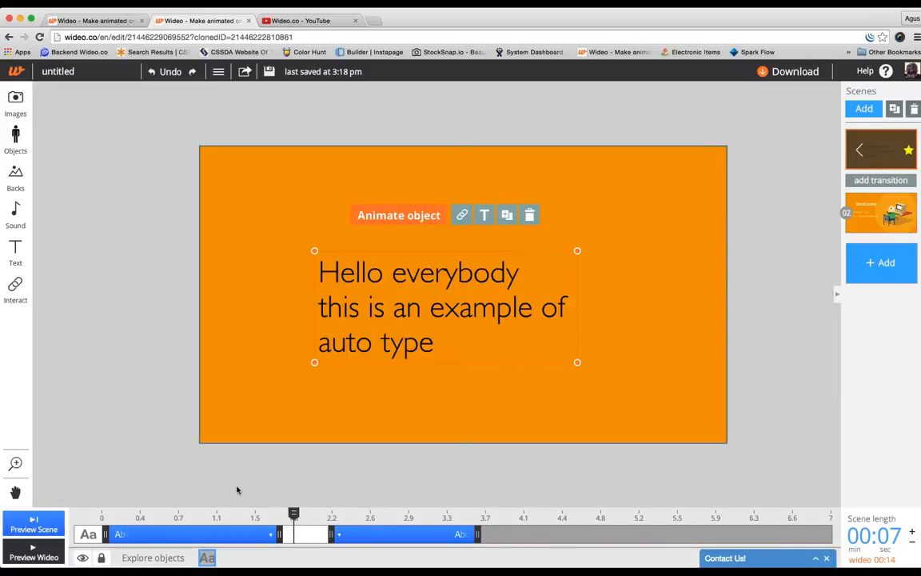
click(237, 490)
click(61, 524)
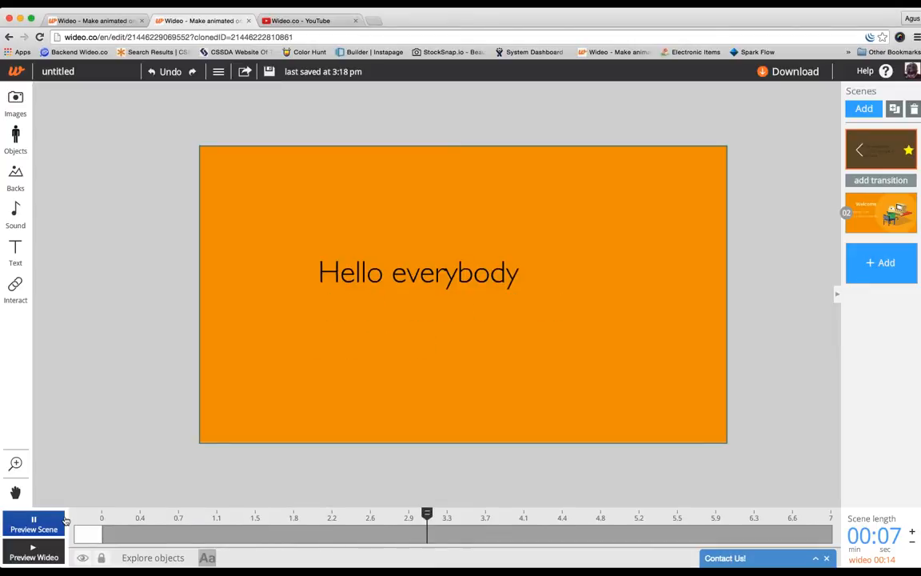
click(62, 521)
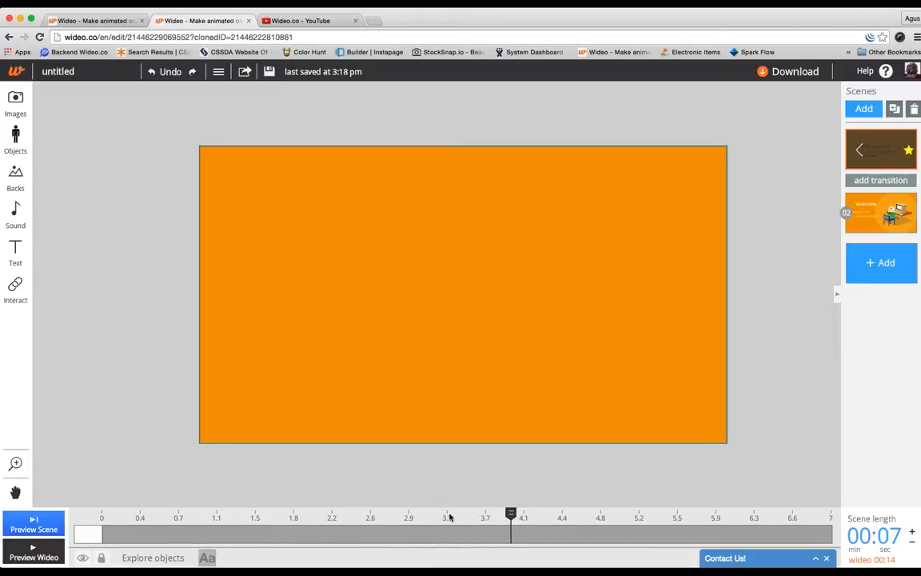
Step: Move the text block slightly up and to the right, toward the scene's centre
click(442, 313)
drag(445, 312, 471, 298)
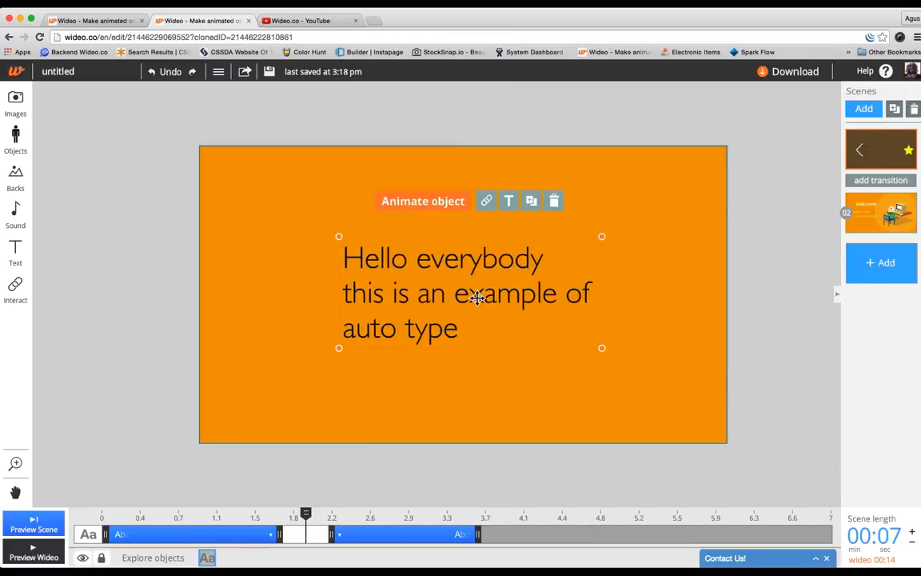
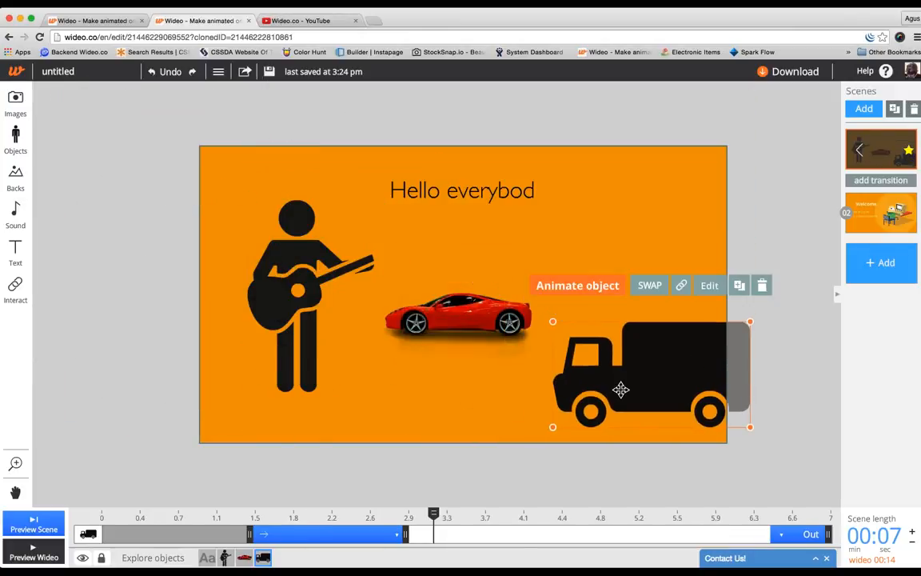
Step: Move the truck beneath the red car, then enlarge the car by about 30% and raise it above the truck
drag(619, 386, 471, 383)
click(335, 309)
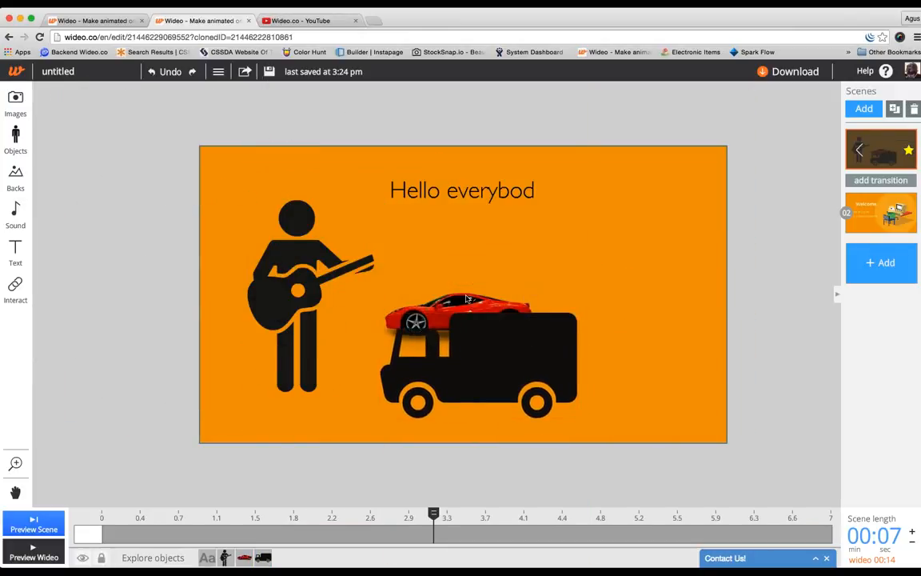
drag(467, 307, 467, 284)
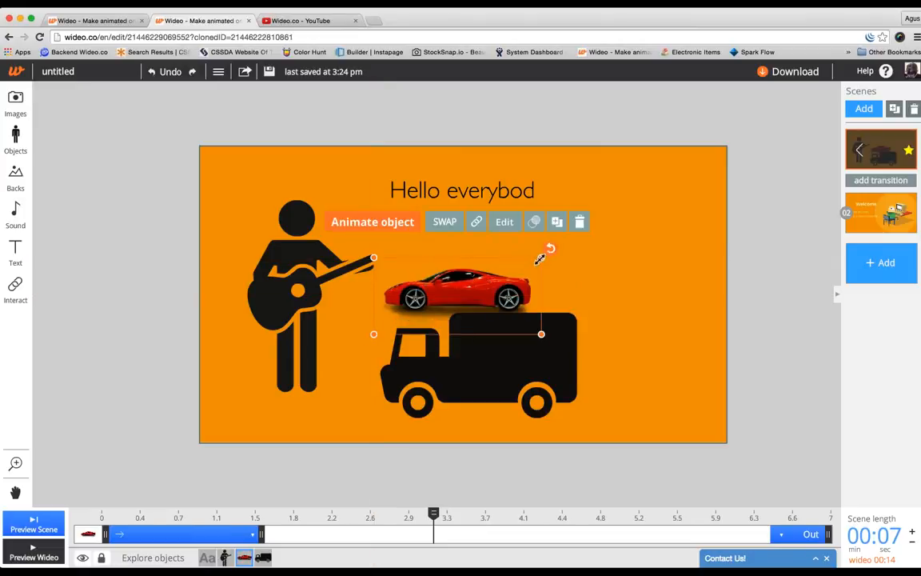
drag(541, 256, 592, 251)
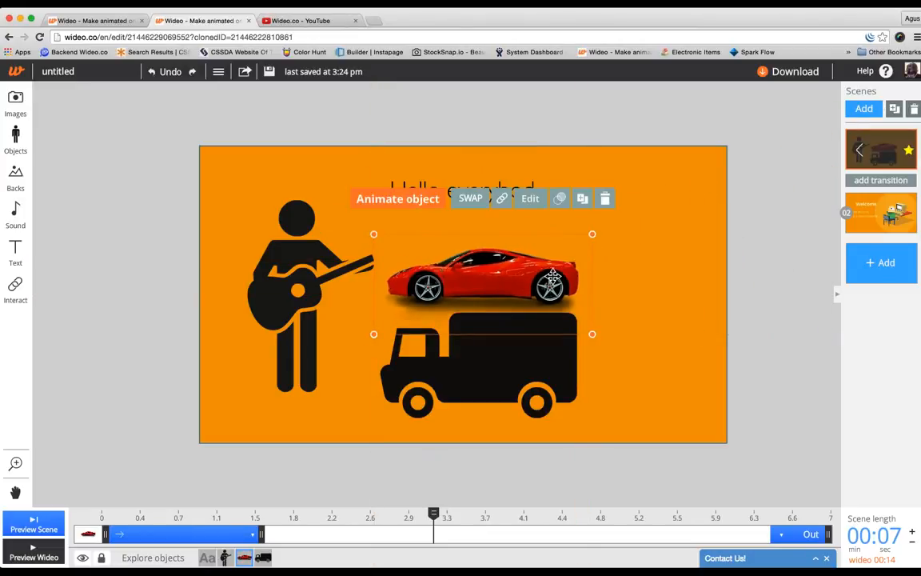
drag(550, 284, 551, 271)
Step: Set the truck's brightness to 5
click(547, 333)
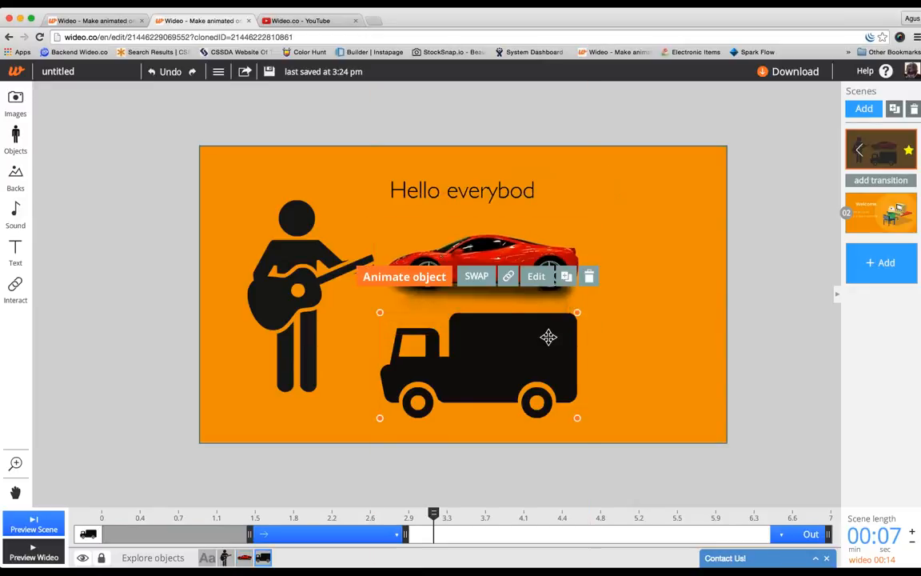
click(535, 277)
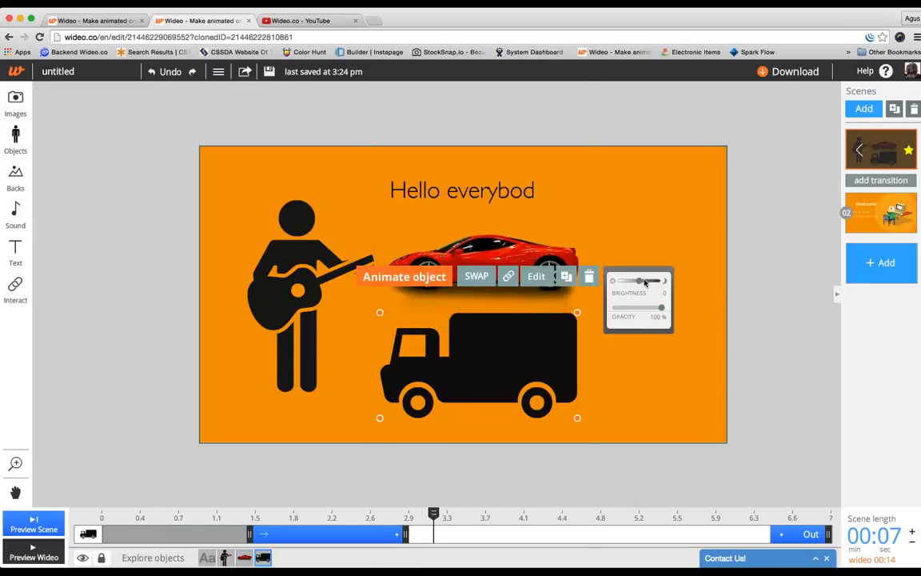
mouse_move(640, 280)
mouse_down()
mouse_move(619, 282)
mouse_move(640, 280)
mouse_up()
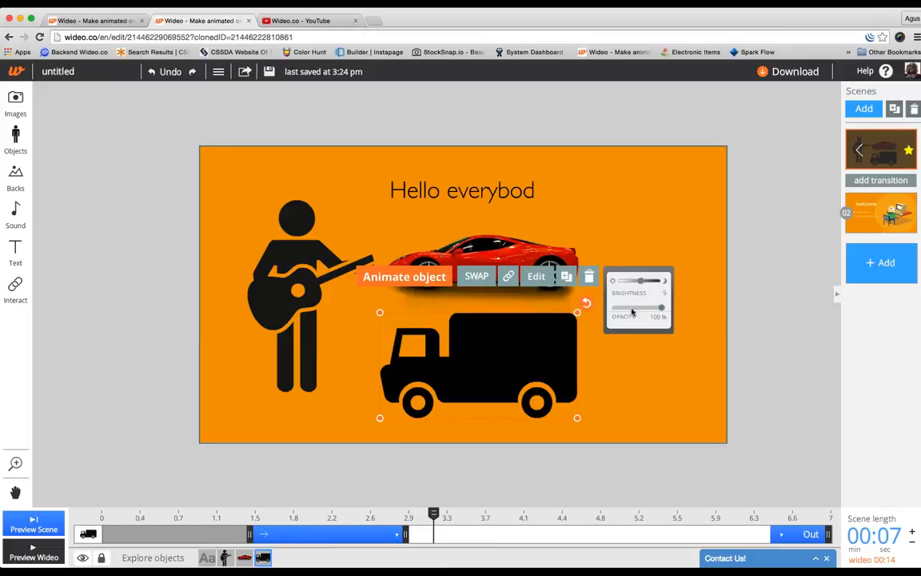
Step: Raise the truck's brightness until it turns white and lower its opacity so the orange background shows through
drag(656, 311, 611, 287)
click(619, 407)
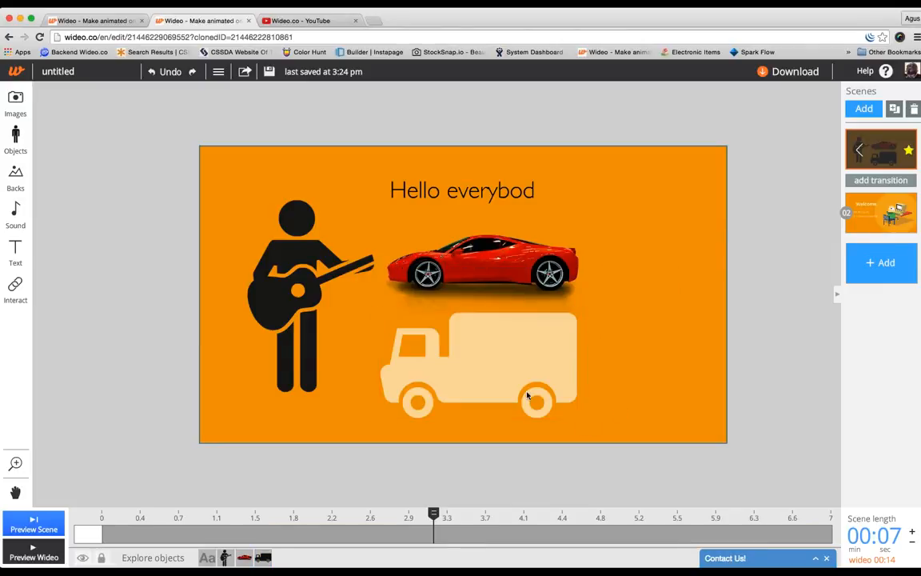
Step: Try to open the red car's appearance editing options
click(400, 232)
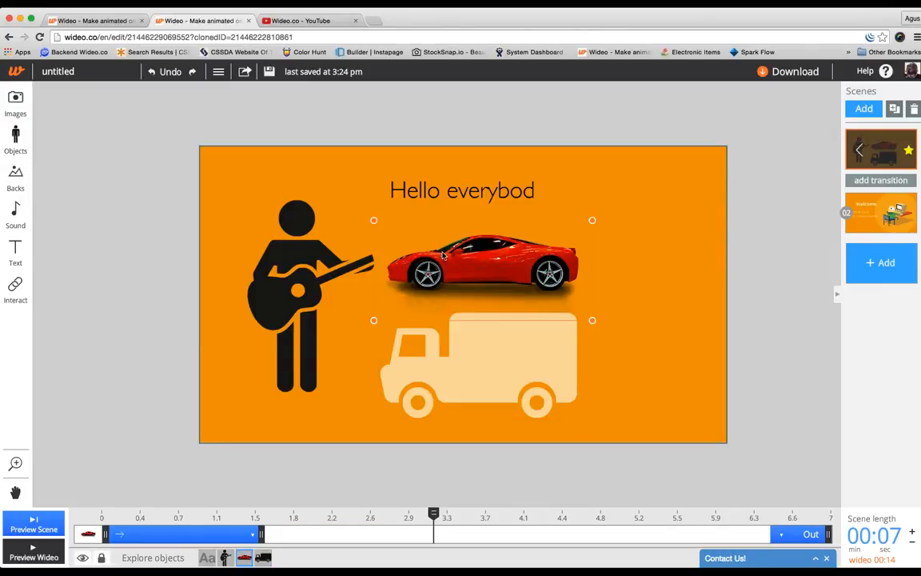
click(289, 244)
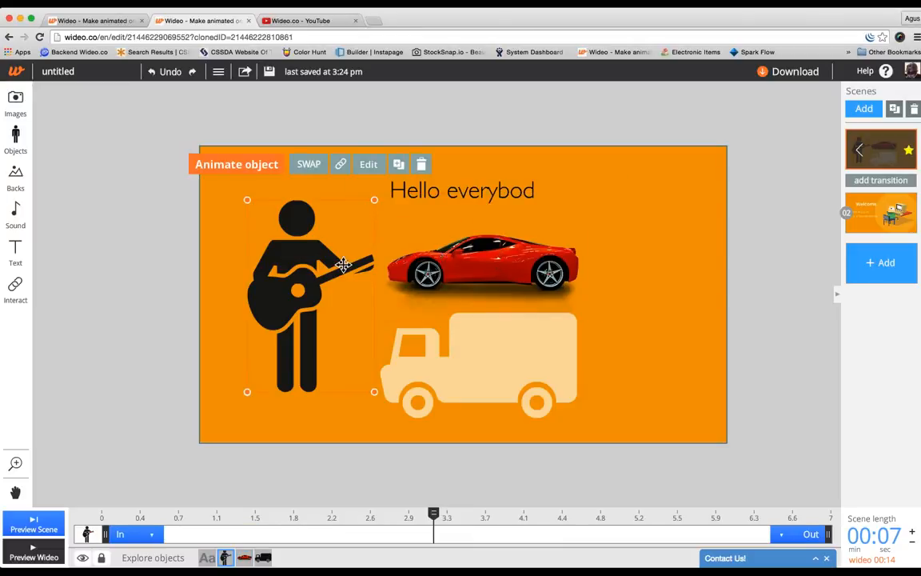
click(428, 232)
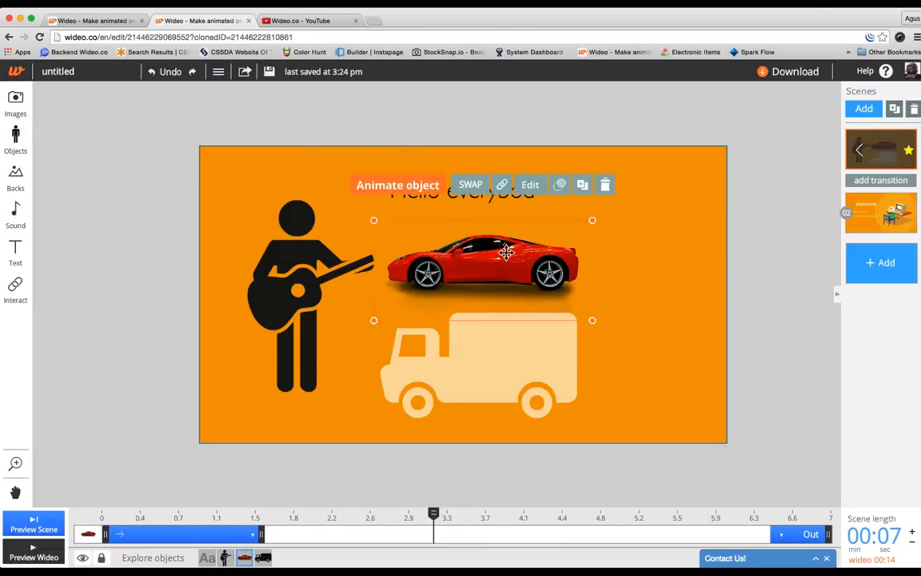
click(527, 186)
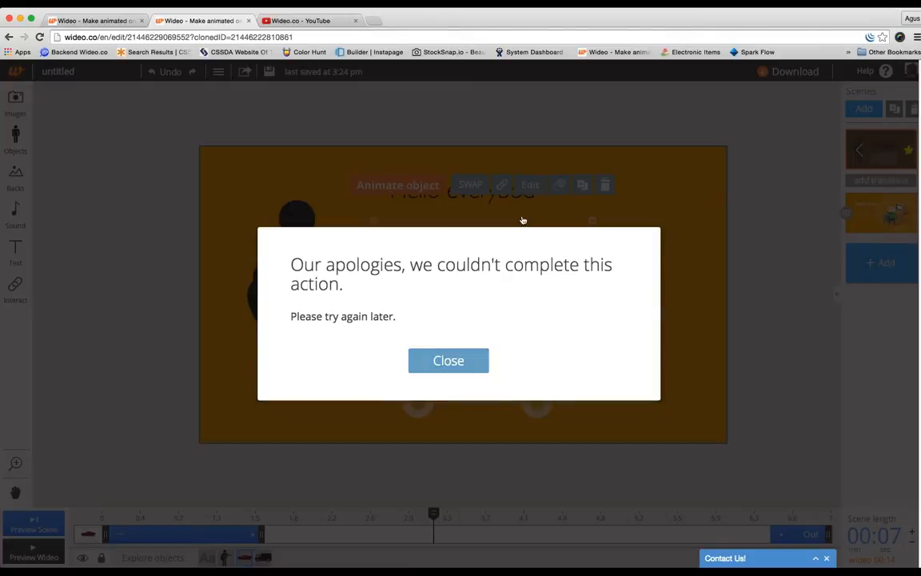
click(522, 219)
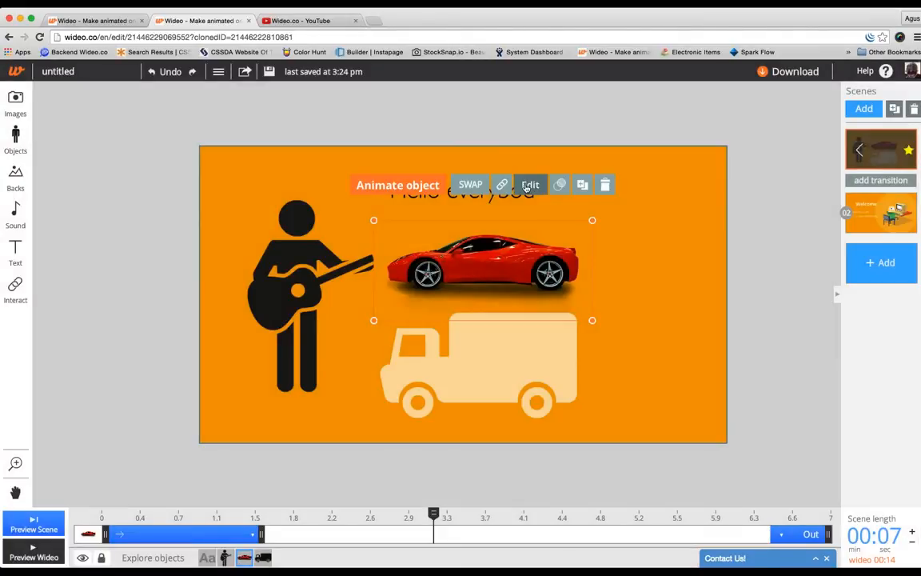
Step: Shrink the red car by about 10% and keep it centred above the truck, just below the text
drag(592, 320, 573, 309)
drag(516, 264, 527, 259)
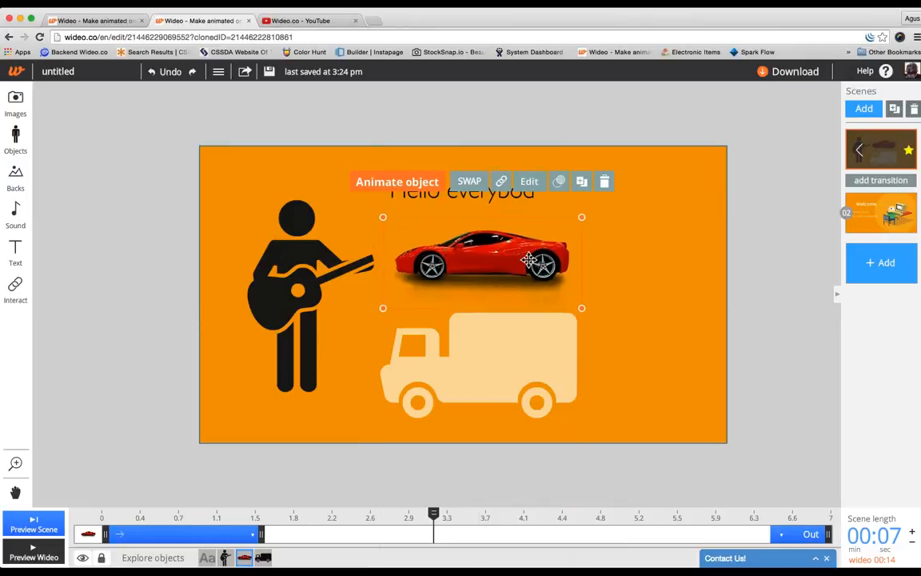
click(697, 244)
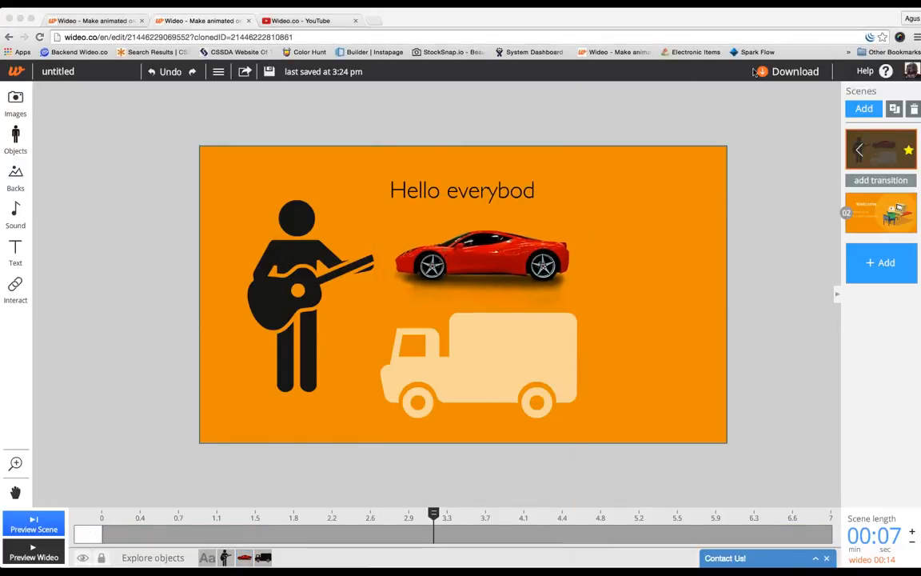
Step: Try several stock photo backgrounds on the scene, from the blurred city lights to the sunset and the garden swings
click(55, 187)
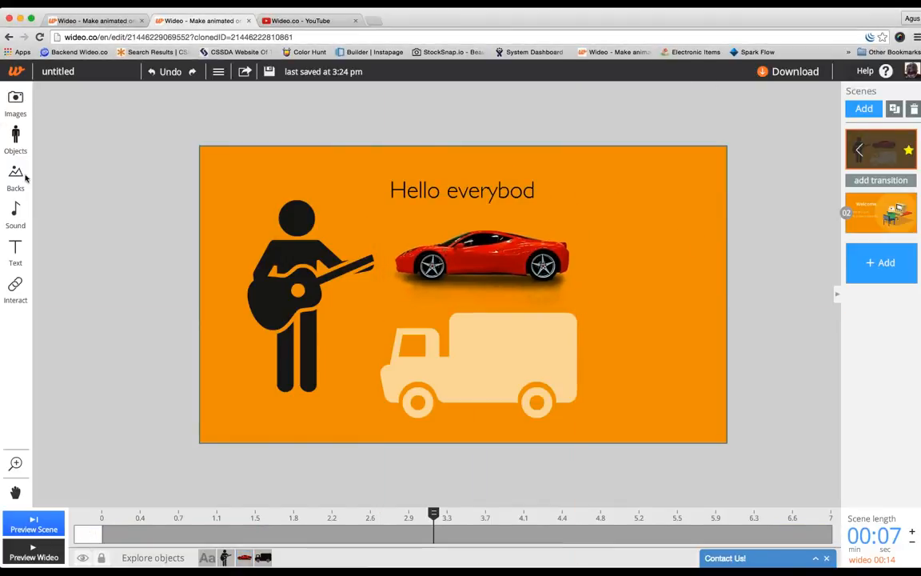
click(17, 174)
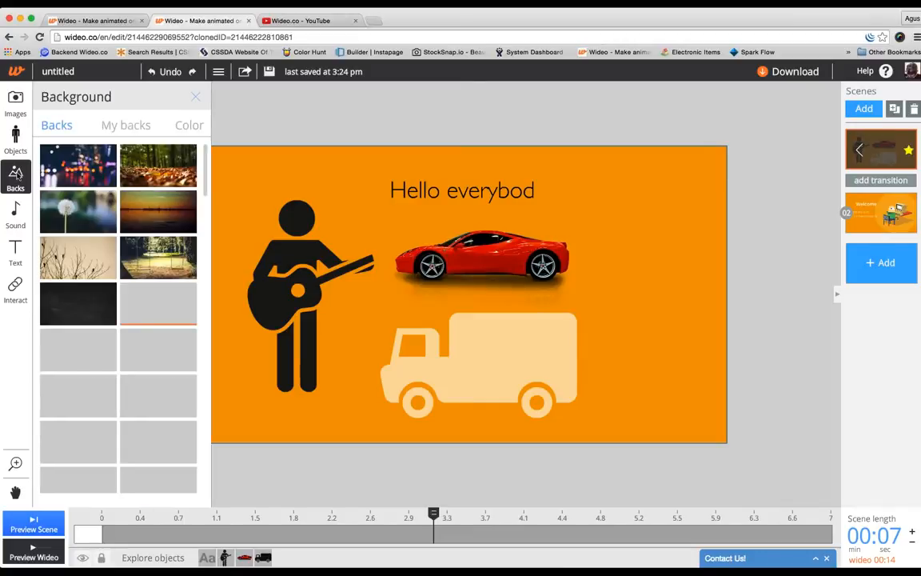
click(77, 165)
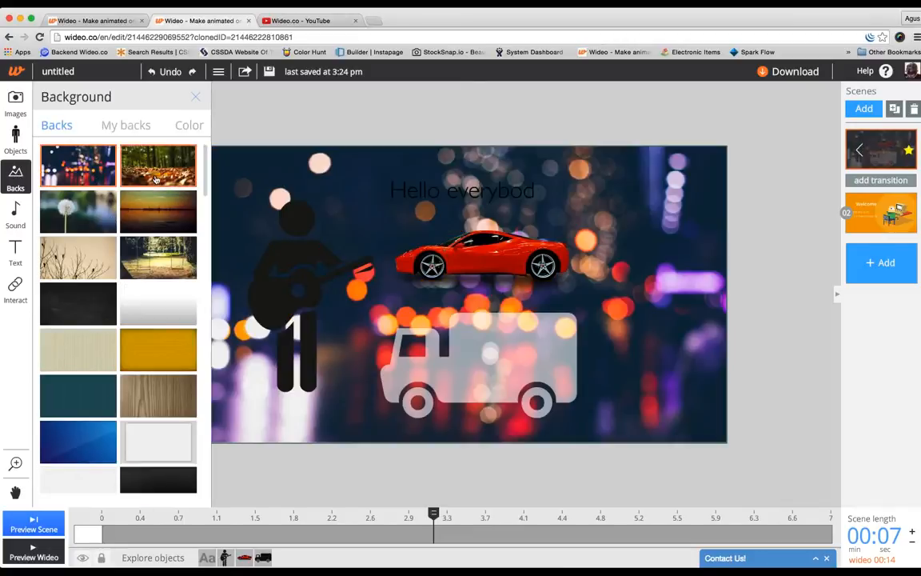
click(156, 179)
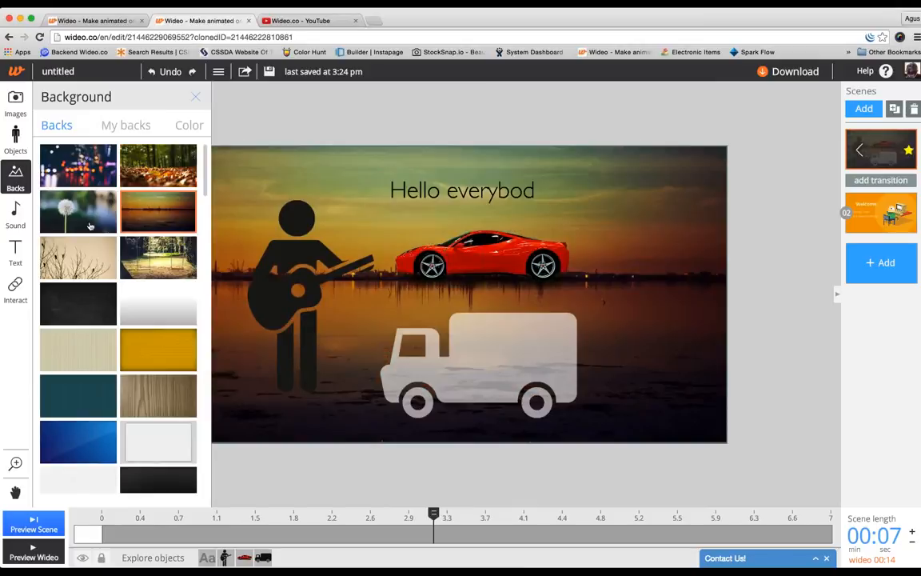
click(93, 272)
click(157, 262)
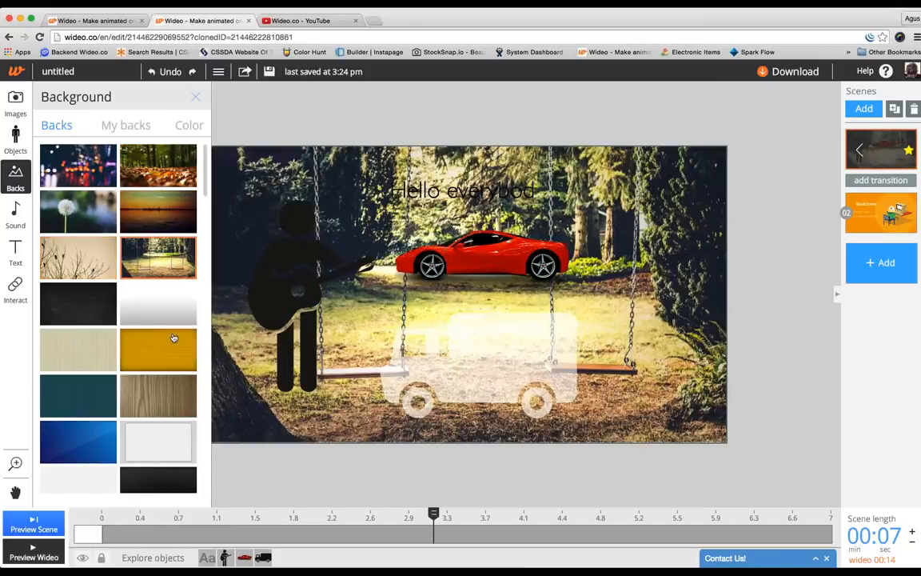
Step: Try the pink gradient, blue gradient, wood and dark chalkboard backgrounds on the scene
scroll(173, 339, down, 5)
click(78, 307)
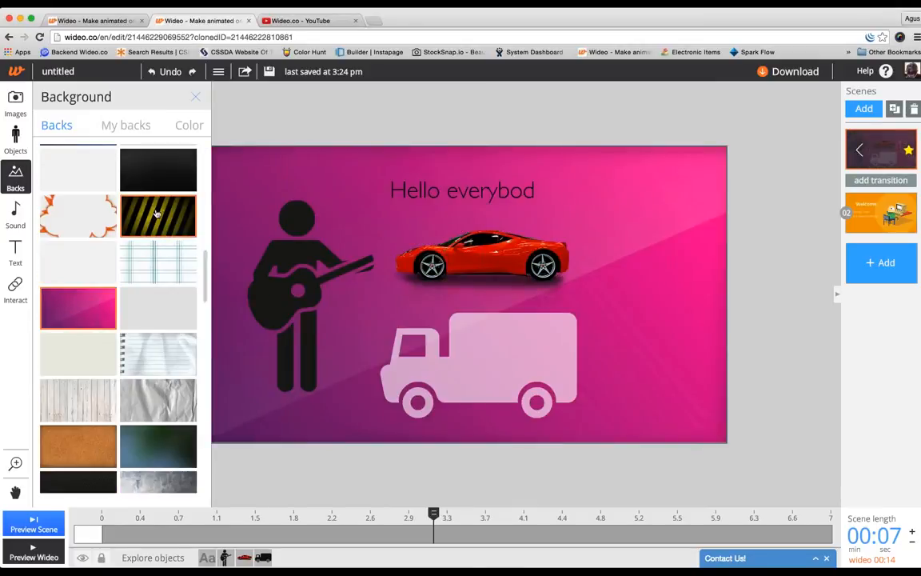
scroll(94, 232, up, 2)
click(94, 228)
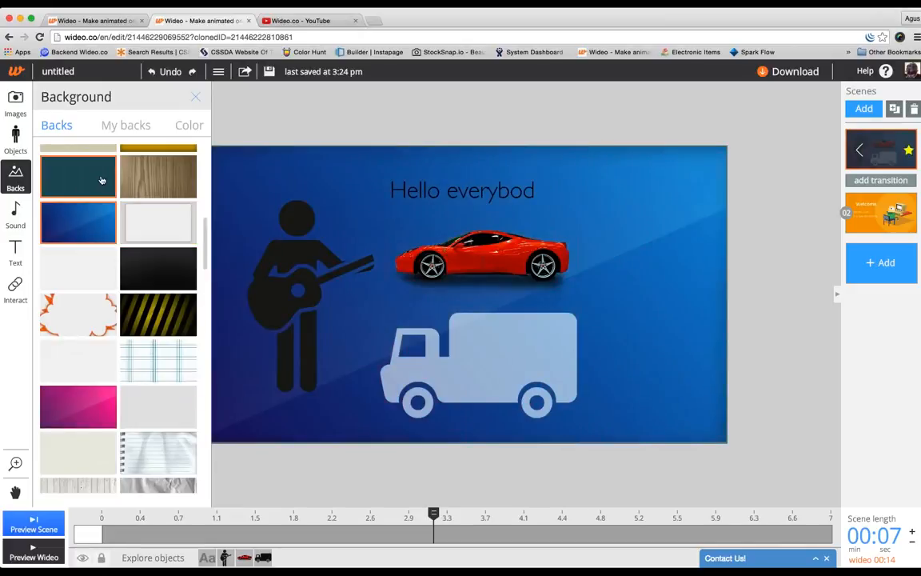
click(148, 181)
scroll(112, 216, up, 3)
click(74, 244)
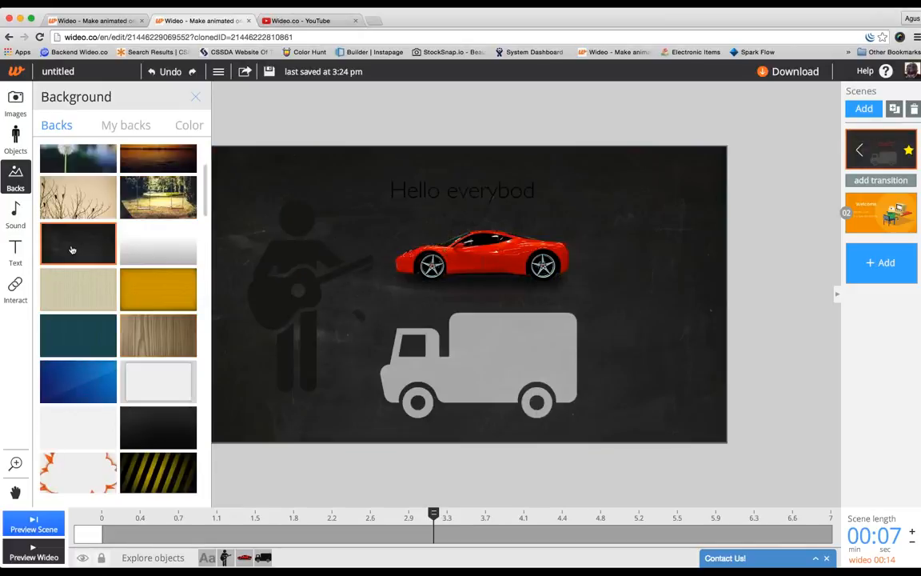
Step: Apply the uploaded purple Personal Fest image as the scene background and close the background library
click(126, 124)
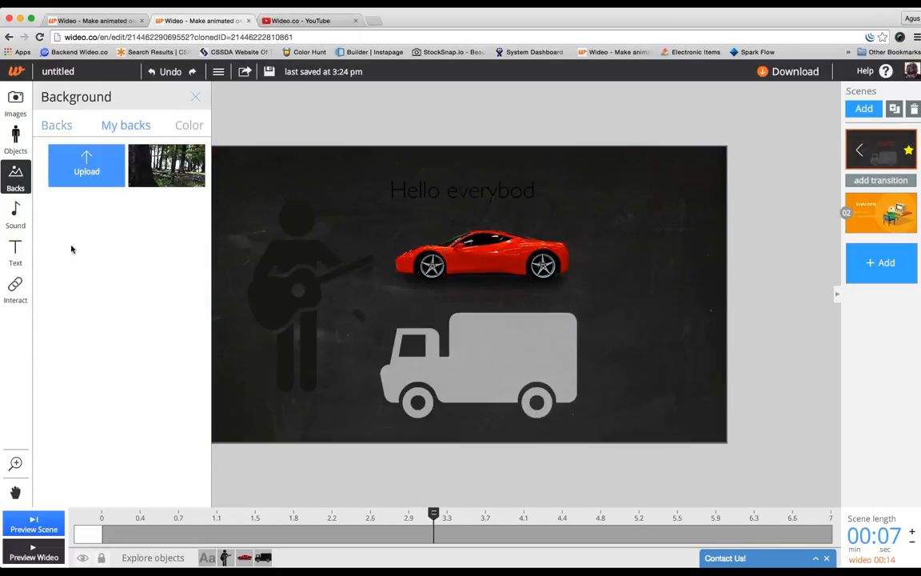
click(181, 180)
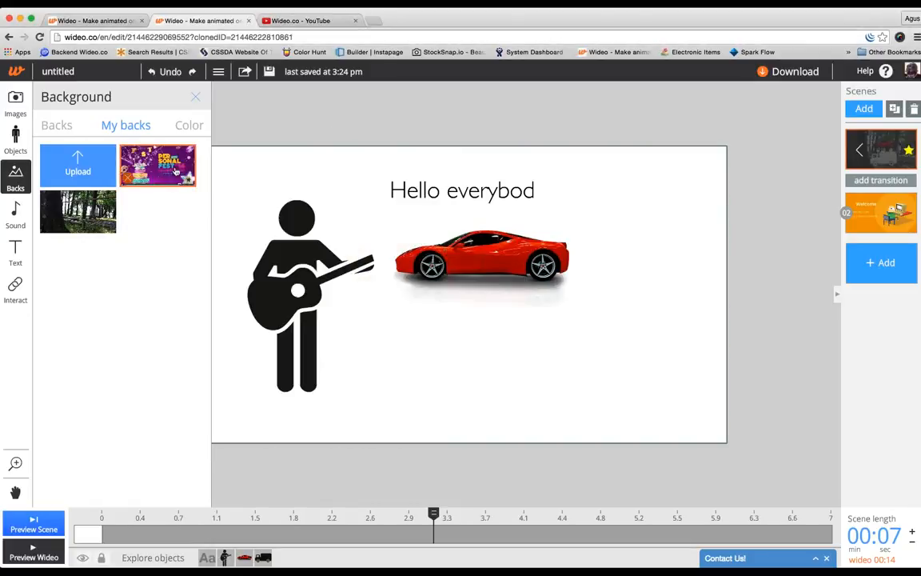
drag(251, 131, 351, 165)
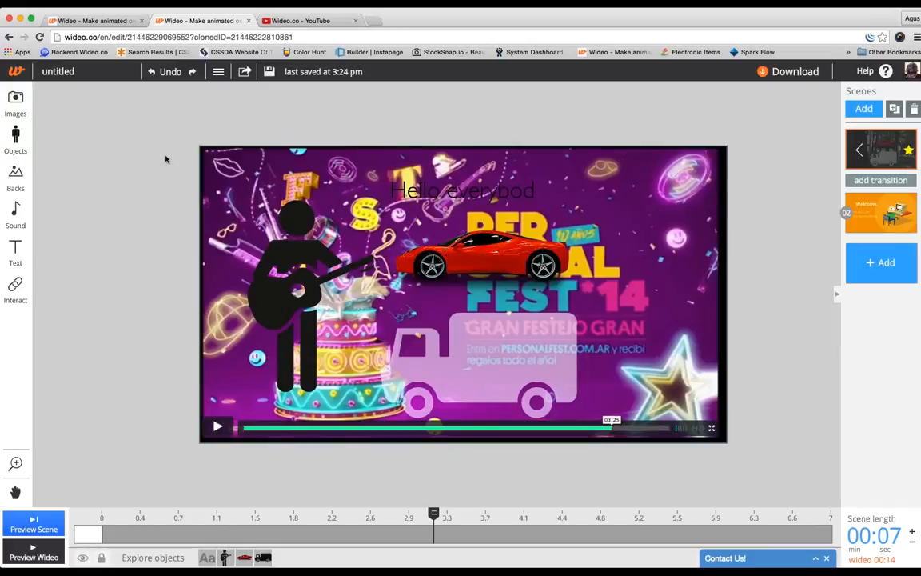
drag(165, 159, 598, 426)
click(56, 230)
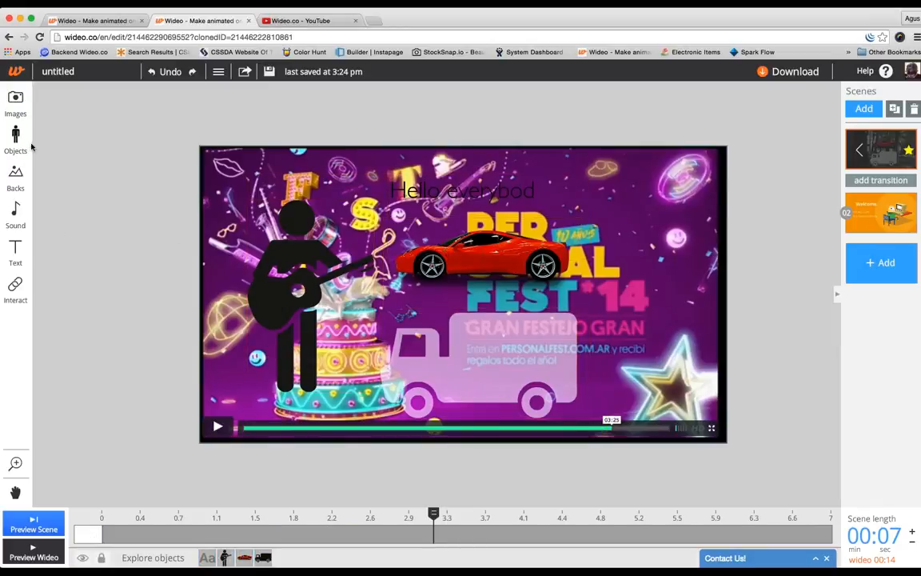
Step: Try the stock city-lights and white-to-grey gradient backgrounds, as well as the uploaded forest photo
click(14, 184)
click(100, 170)
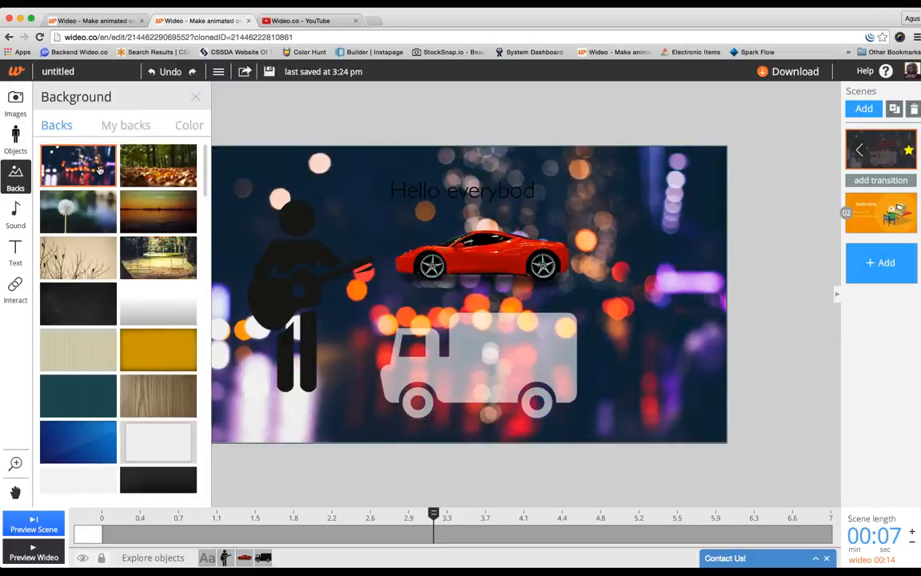
click(150, 308)
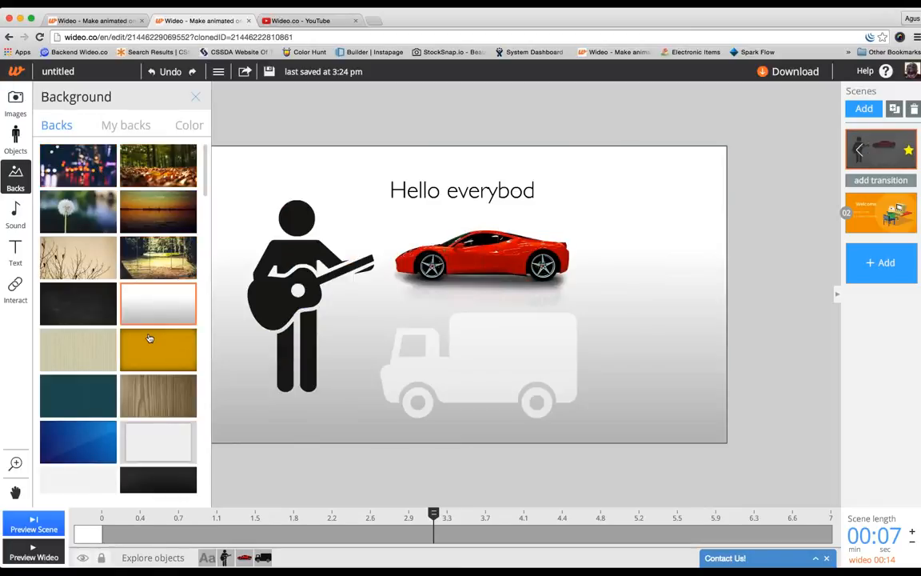
click(128, 124)
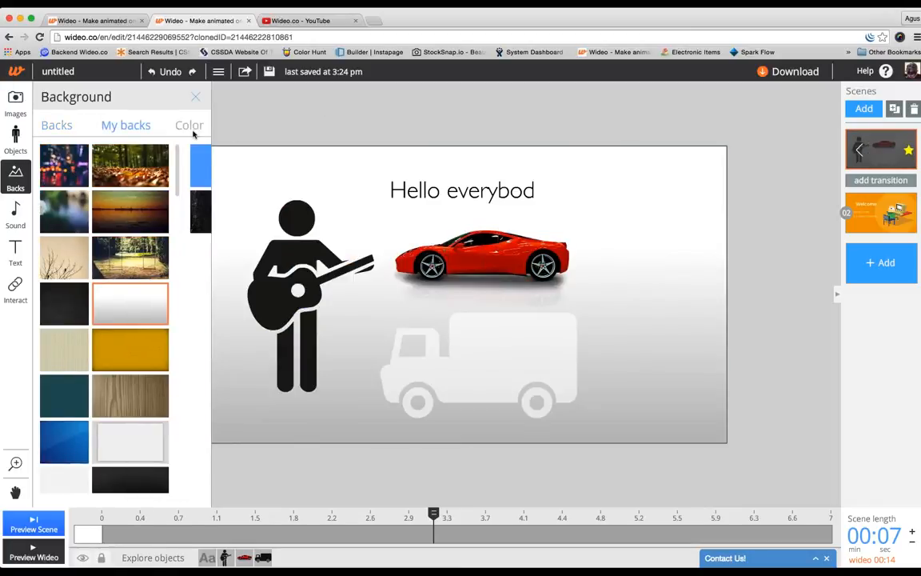
click(91, 213)
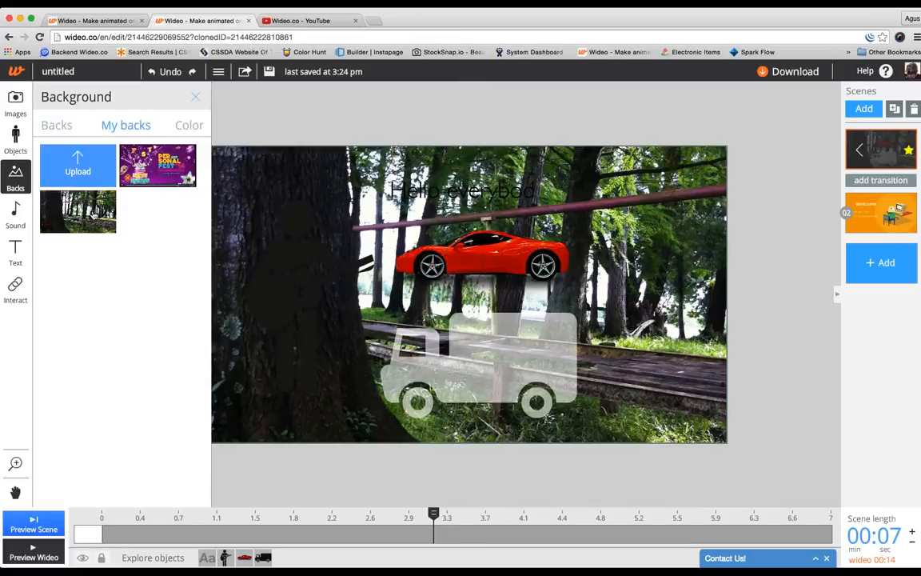
Step: Try three plain grey background colours, ending with the dark slate grey
click(189, 125)
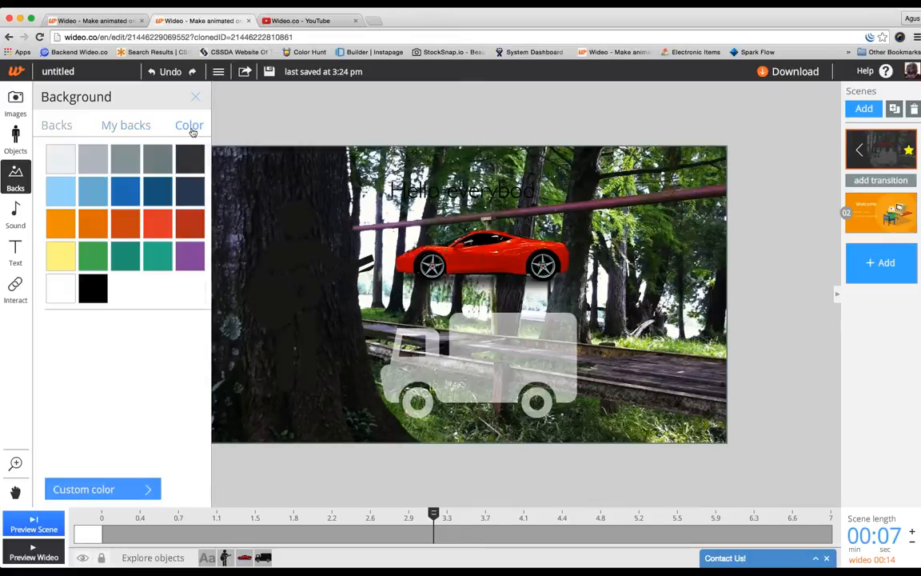
click(64, 161)
click(86, 159)
click(151, 159)
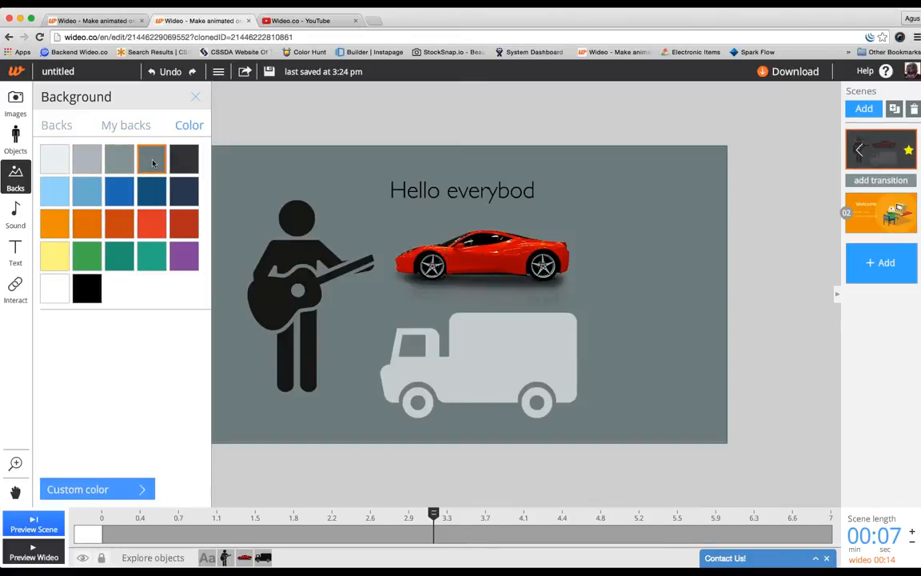
Step: Sample the red car's colour #b30101 as a custom background, and replace it with the light bluish-grey preset
click(116, 490)
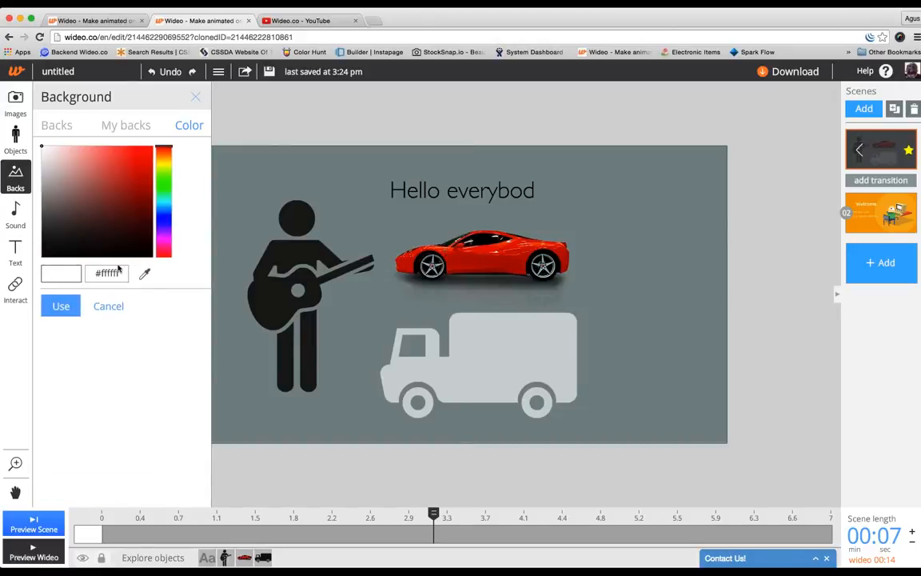
drag(98, 273, 125, 273)
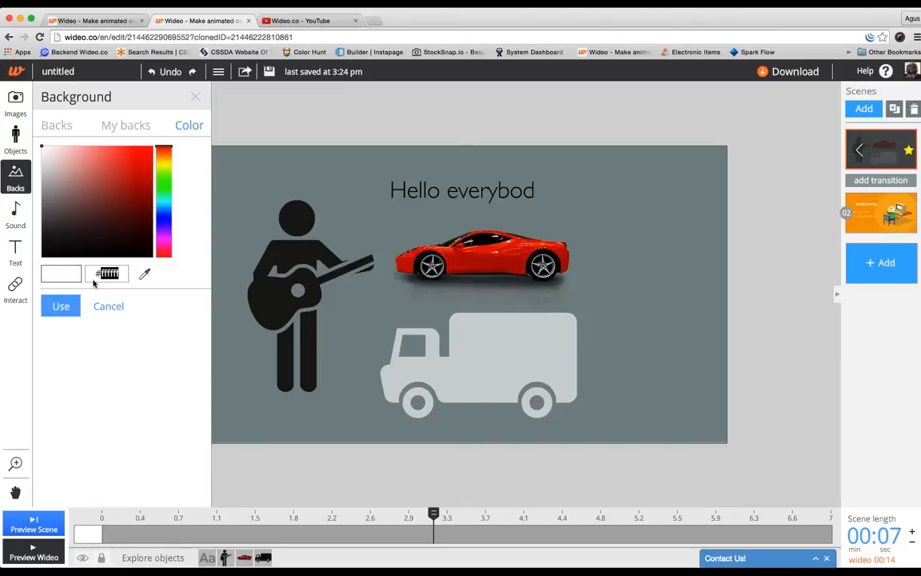
click(145, 273)
click(402, 273)
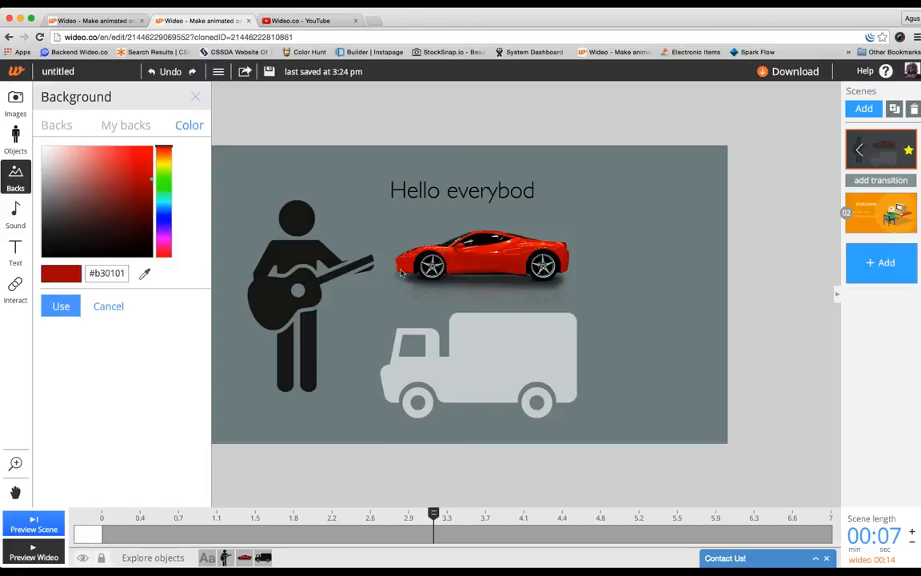
click(62, 306)
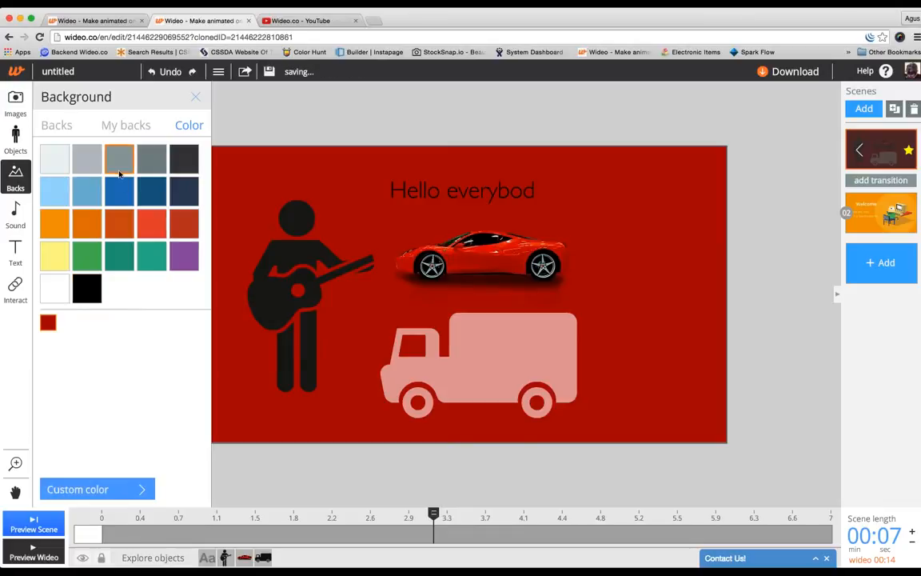
click(86, 159)
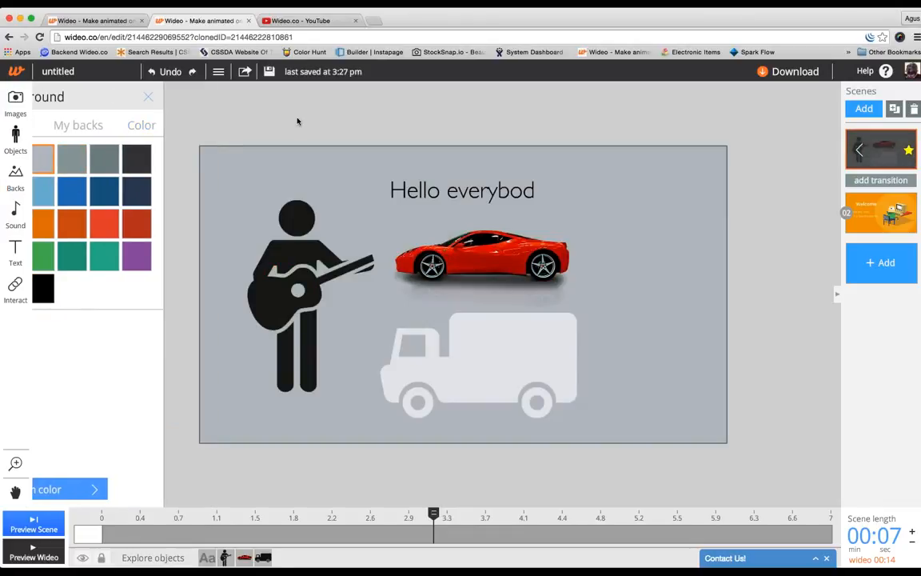
Step: Preview the Easy Listening and Times Of Change tracks, and use Easy Listening as the video's music
click(24, 214)
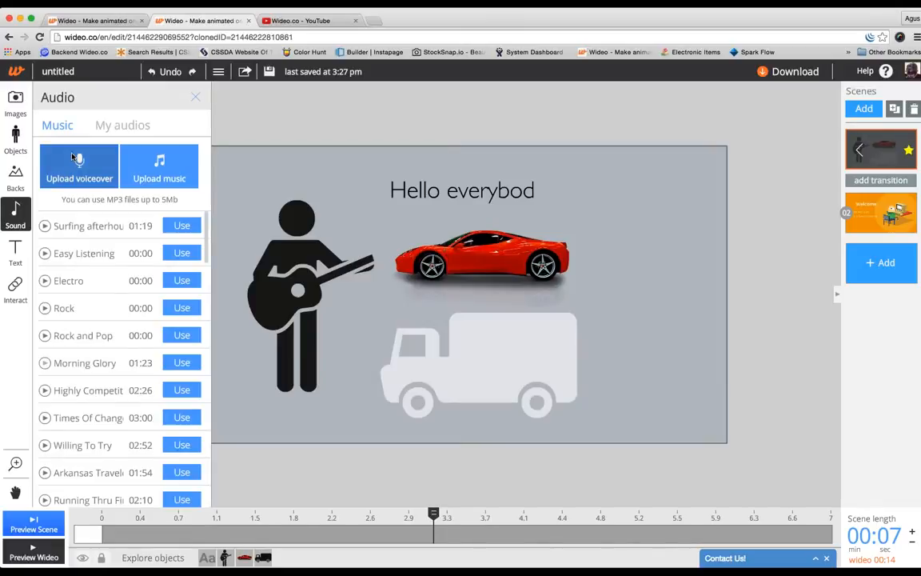
click(44, 254)
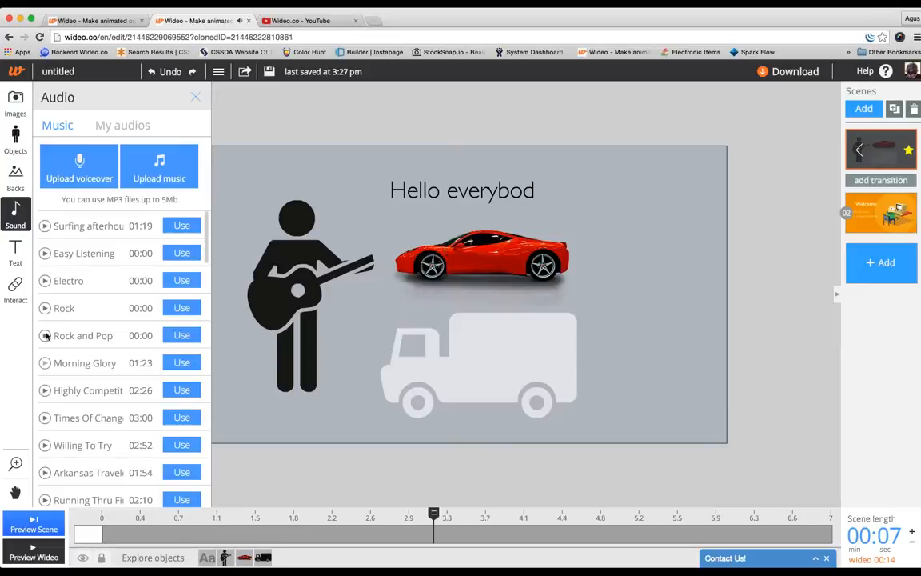
click(45, 416)
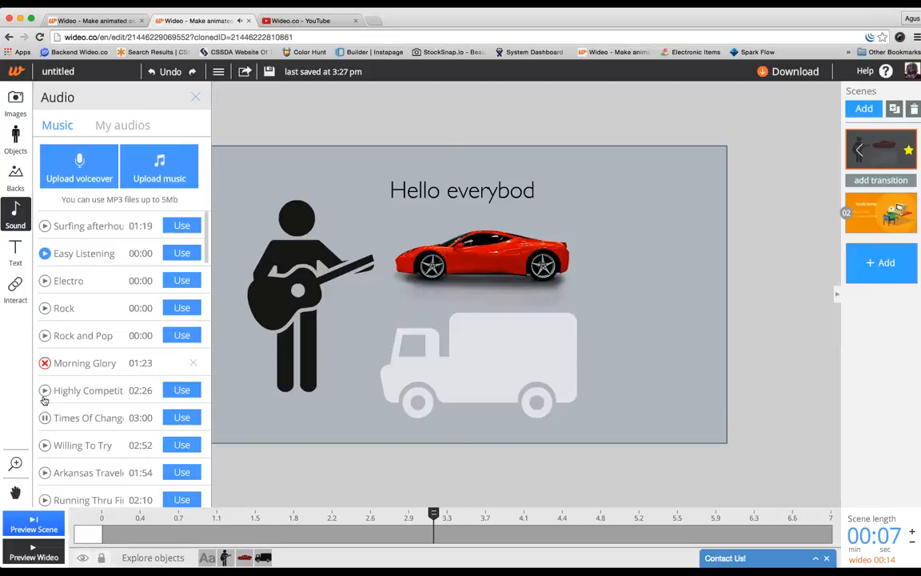
click(46, 254)
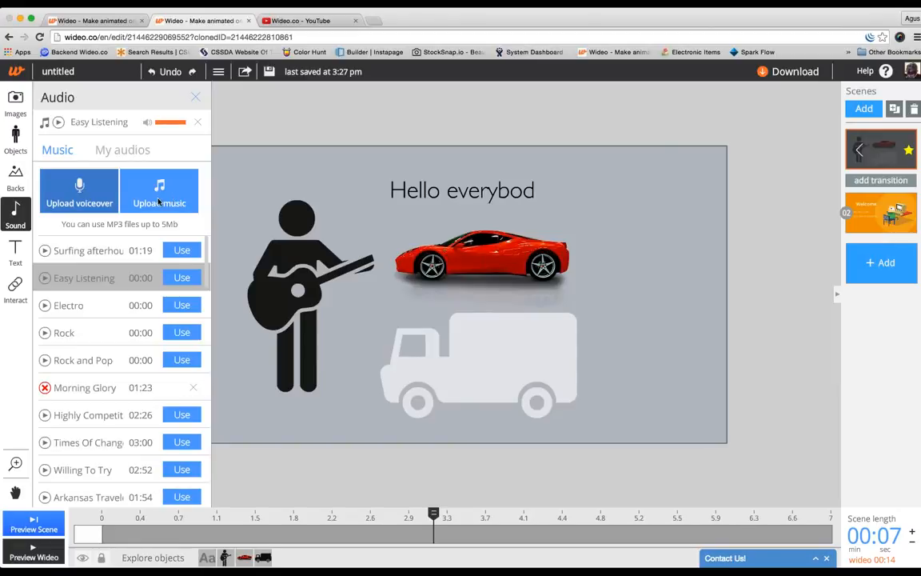
Step: Use the uploaded Grabacion 2 recording as voice-over, with the Easy Listening music turned down lower than it, and preview the whole video
click(112, 150)
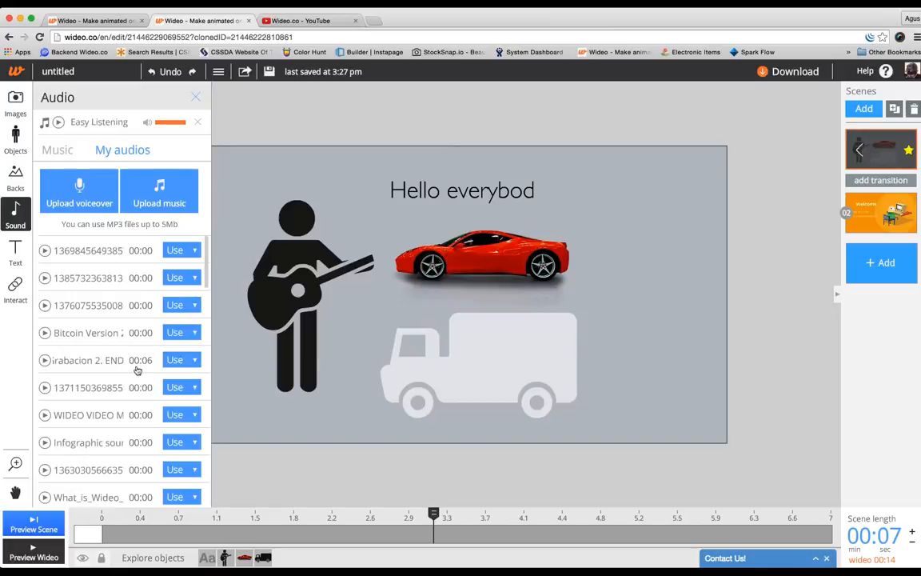
click(192, 360)
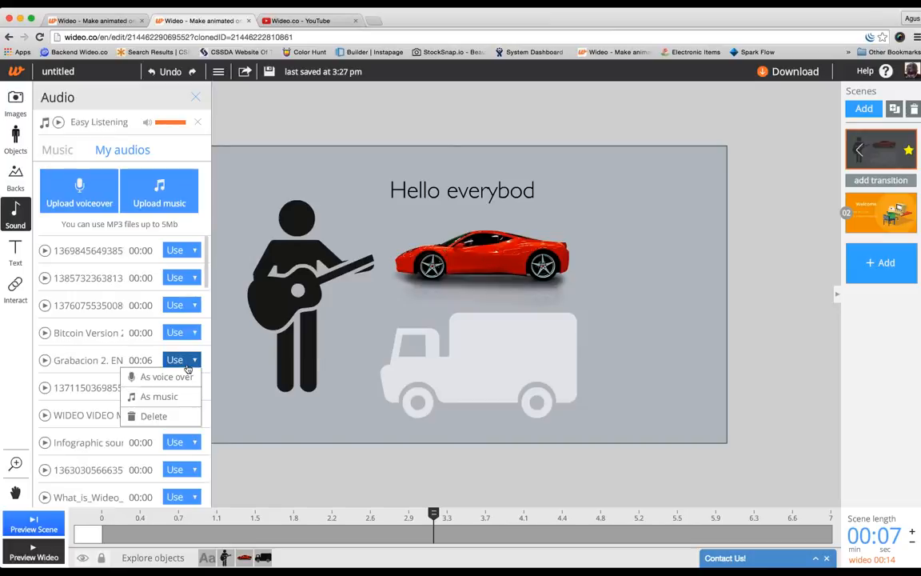
click(166, 376)
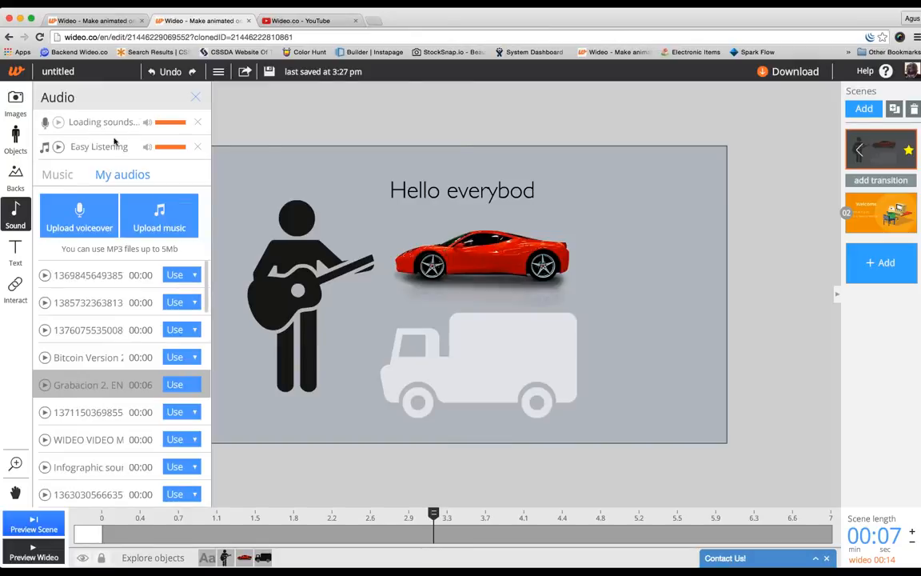
drag(179, 124, 162, 151)
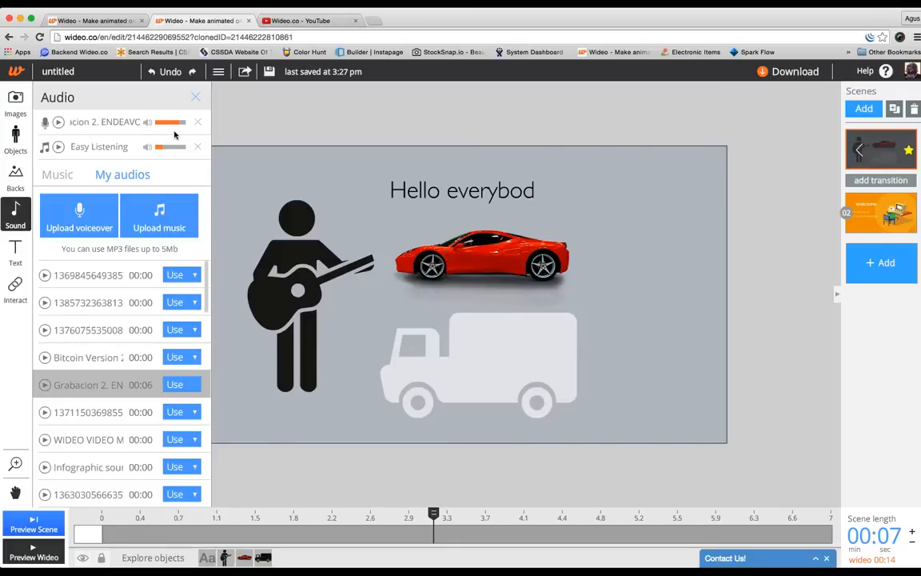
click(32, 542)
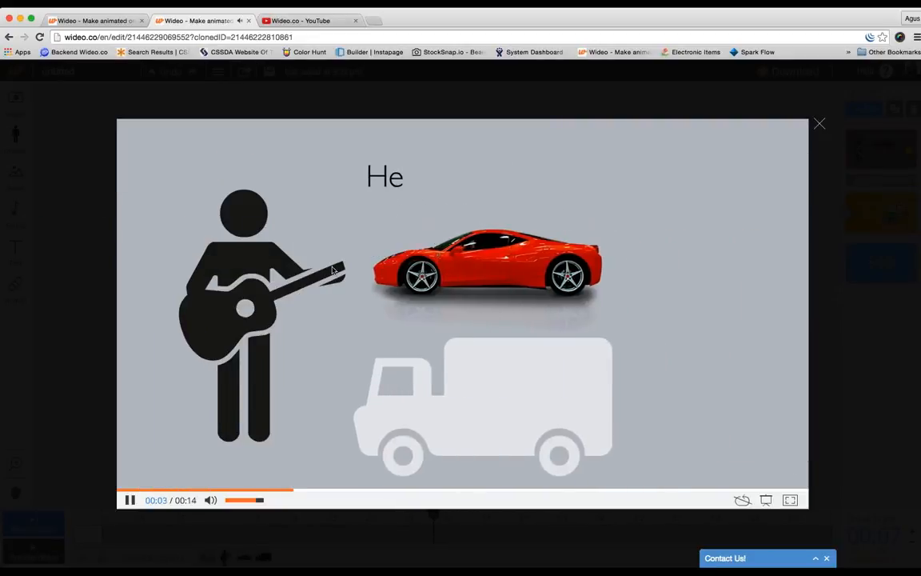
click(404, 105)
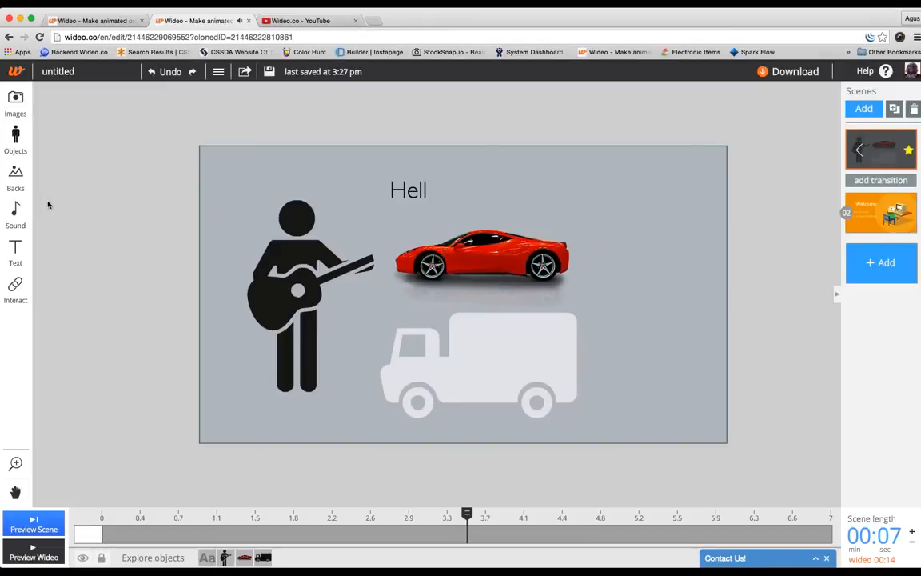
Step: Remove both the voice-over recording and the Easy Listening music from the video
click(15, 209)
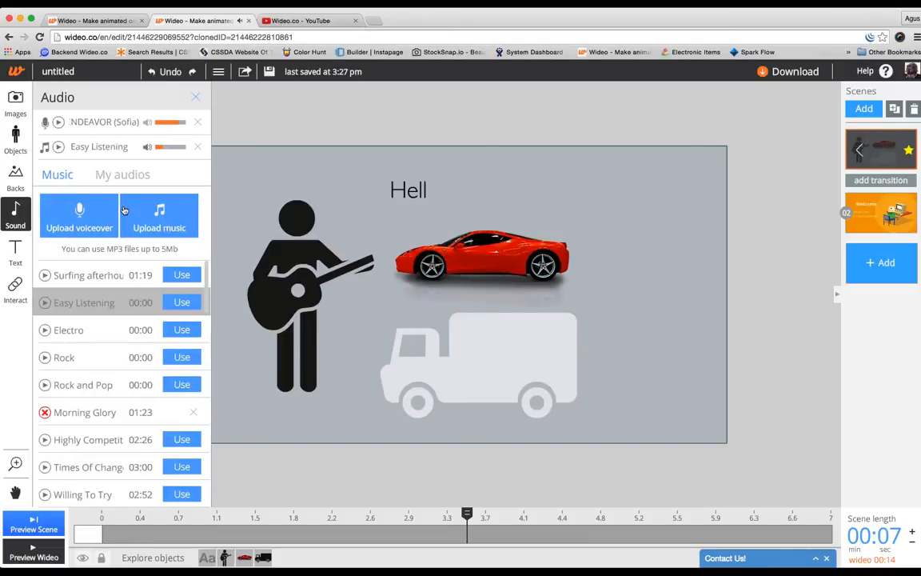
click(197, 122)
click(197, 122)
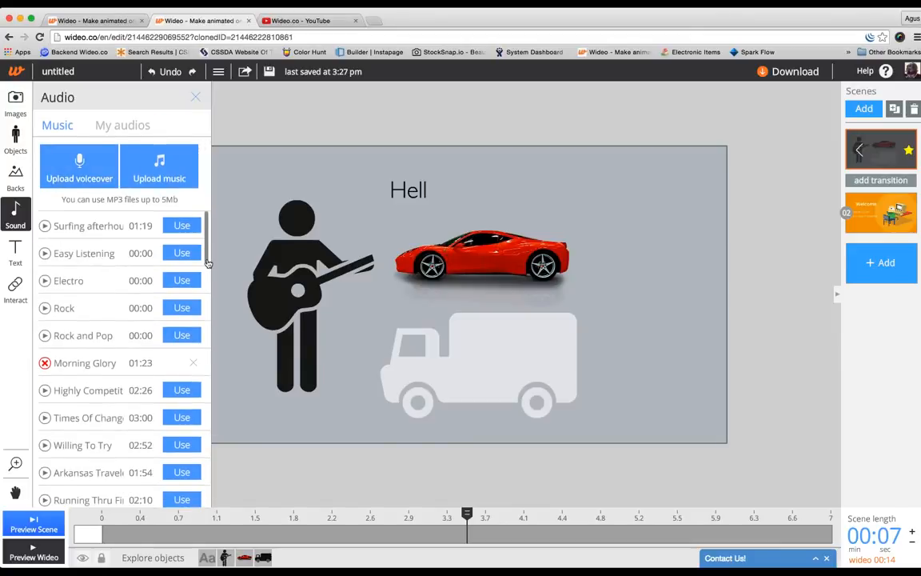
drag(207, 260, 218, 452)
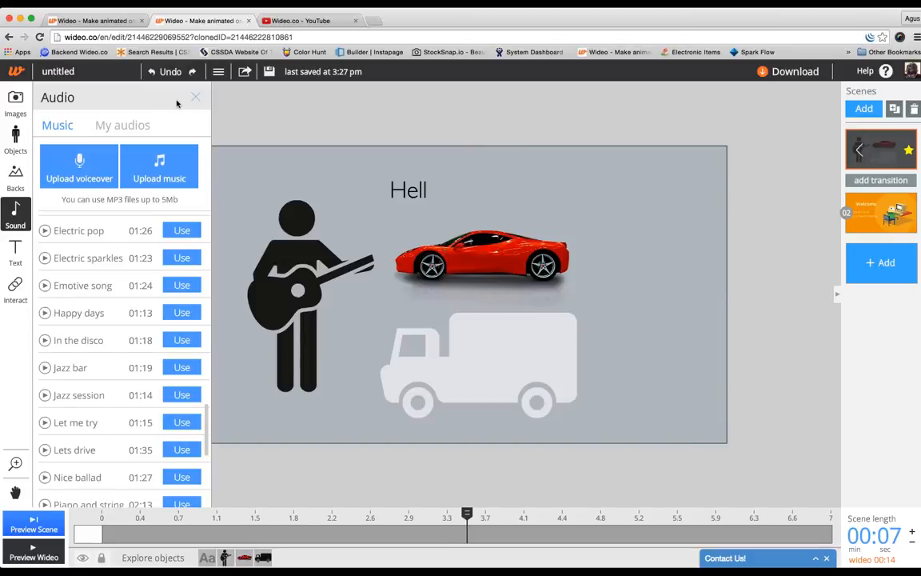
click(272, 97)
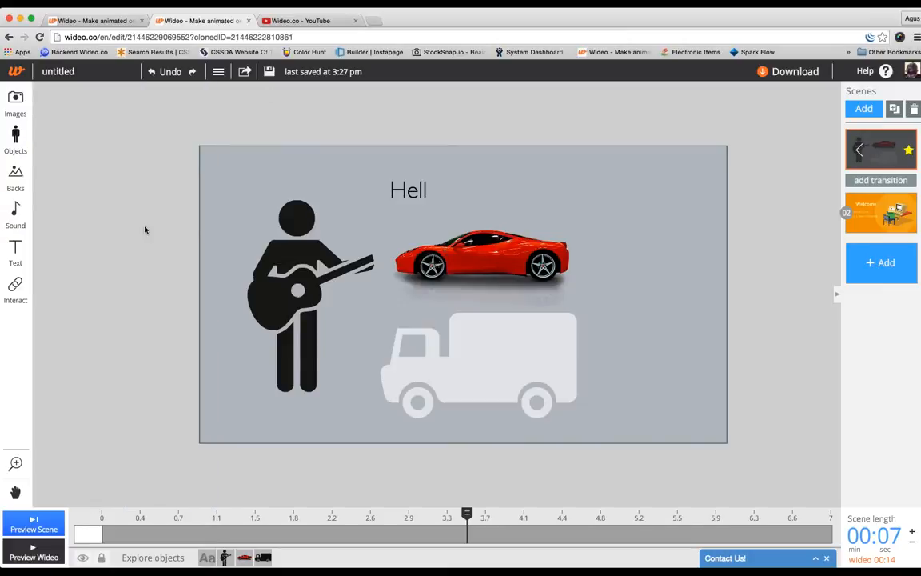
Step: Look over the interactive elements on offer, and open the link field of the red car
click(22, 292)
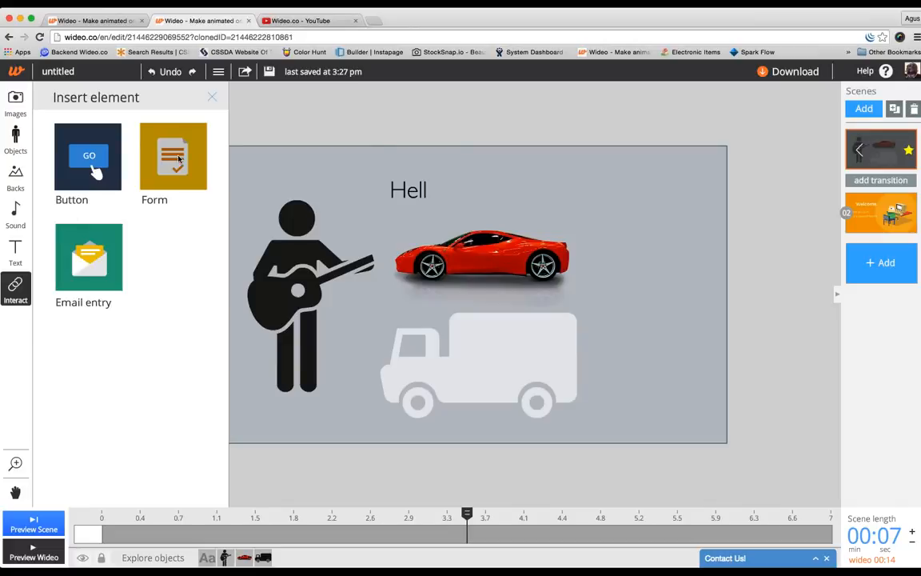
click(292, 304)
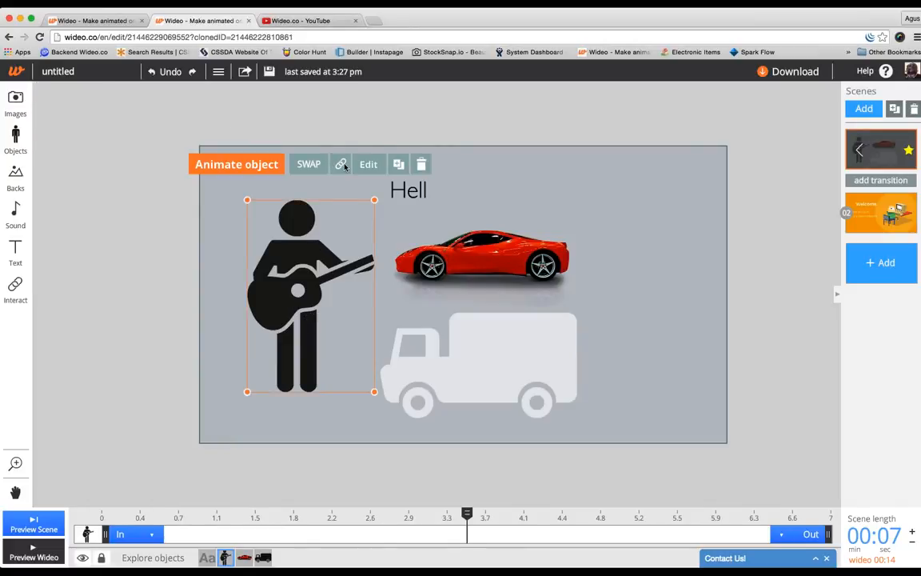
click(421, 141)
click(430, 227)
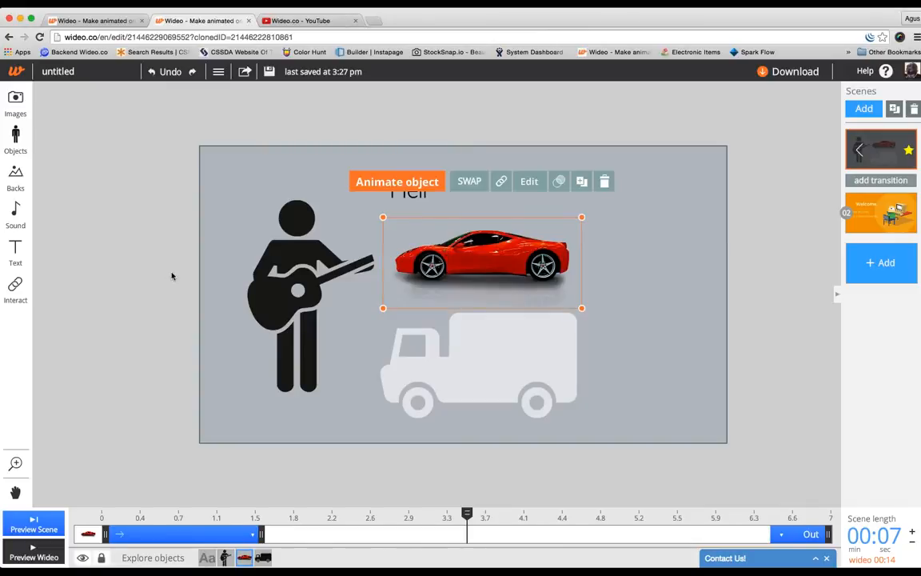
click(500, 182)
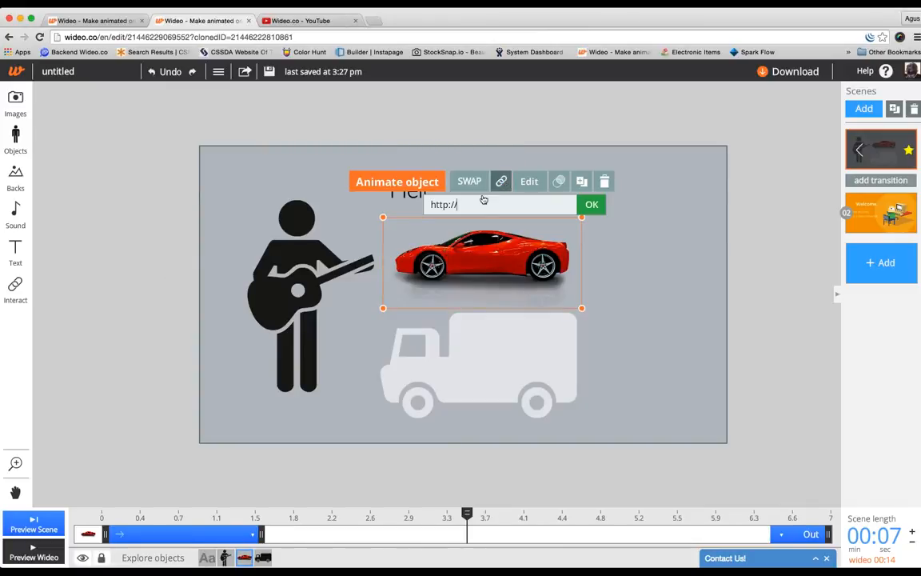
Step: Insert an interactive button and put it below the red car in place of the white truck, deleting the truck
click(18, 286)
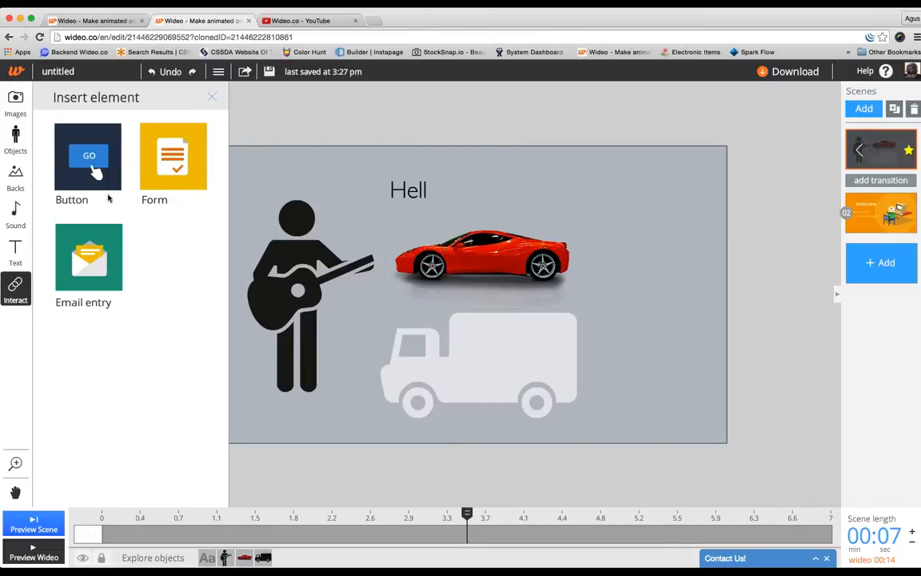
click(96, 177)
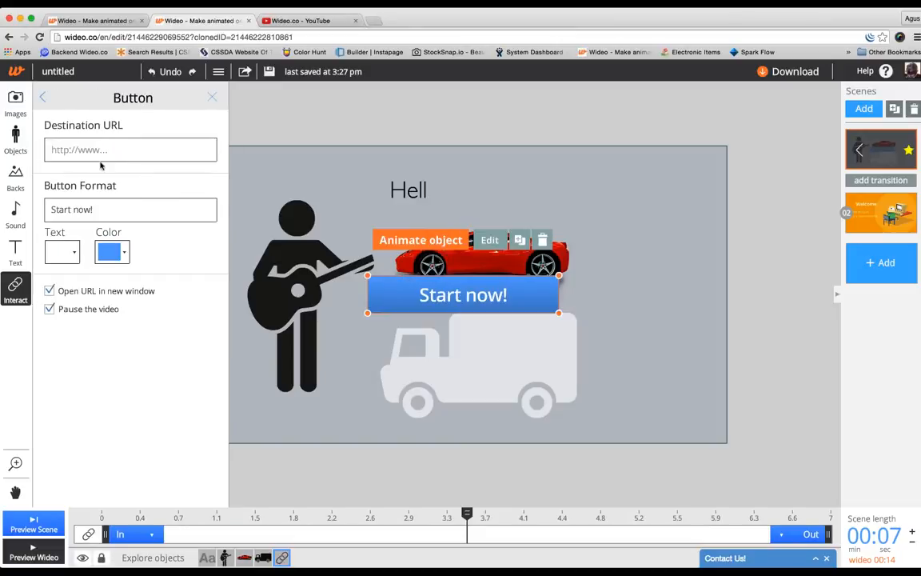
click(499, 358)
key(Delete)
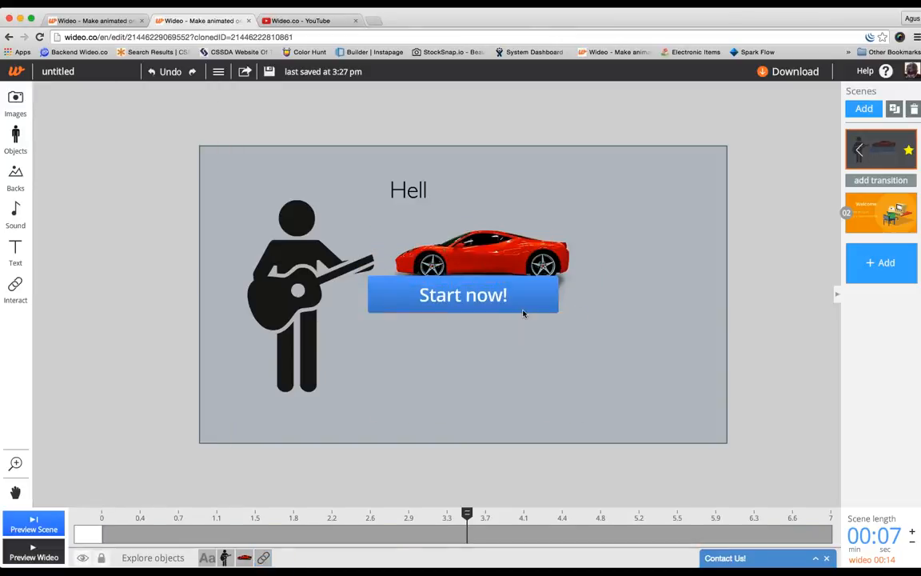
drag(520, 303, 565, 387)
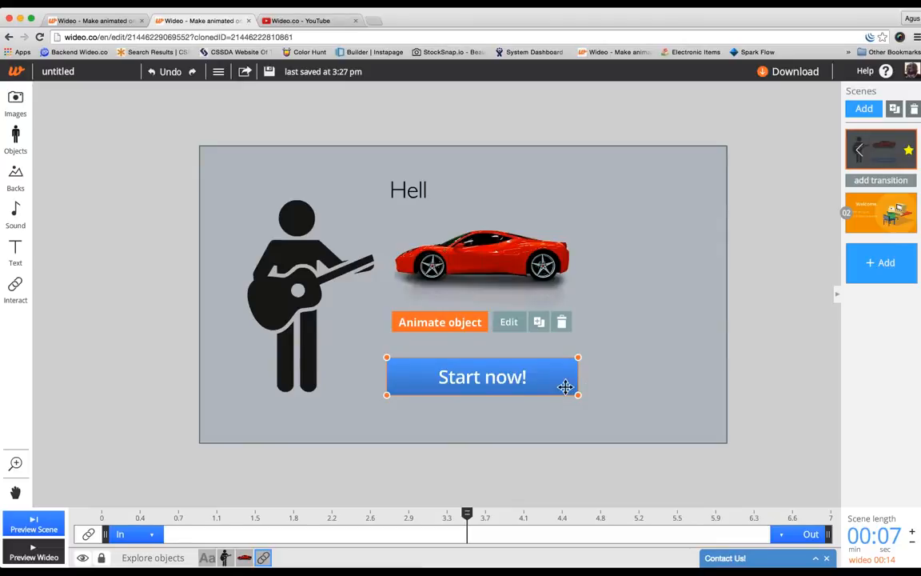
click(509, 322)
click(137, 175)
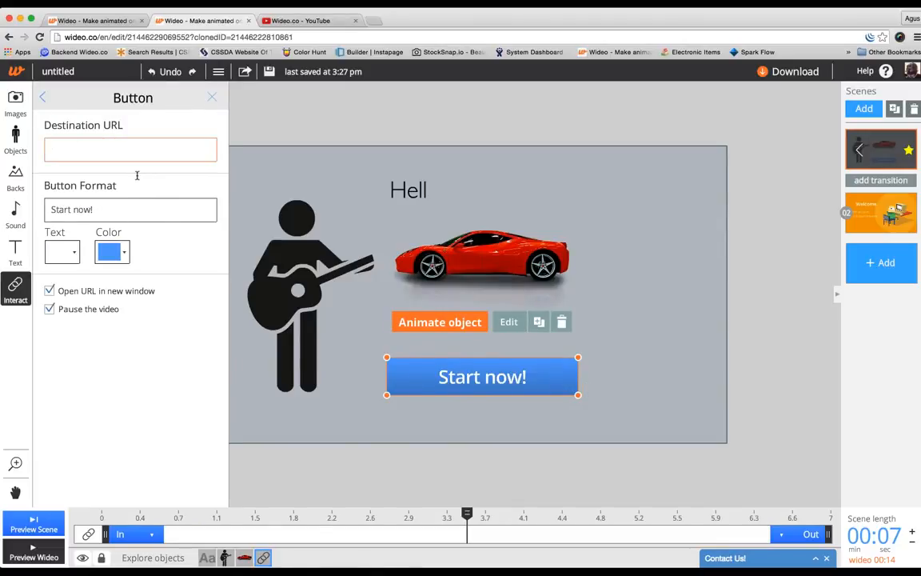
text(www.wideo.co)
Step: Change the button's label to "Make a wideo now!"
click(109, 219)
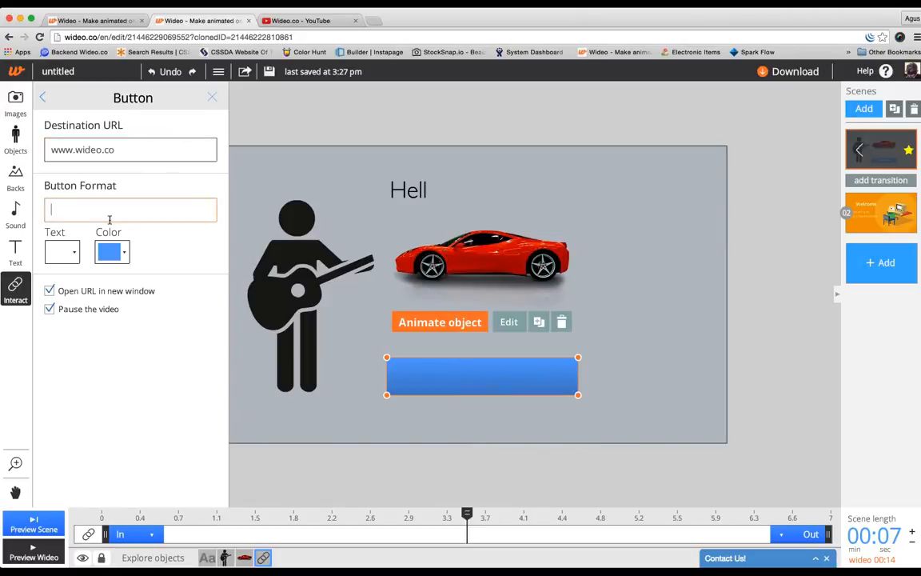
text(St)
text(a)
key(BackSpace)
key(BackSpace)
key(BackSpace)
text(Make)
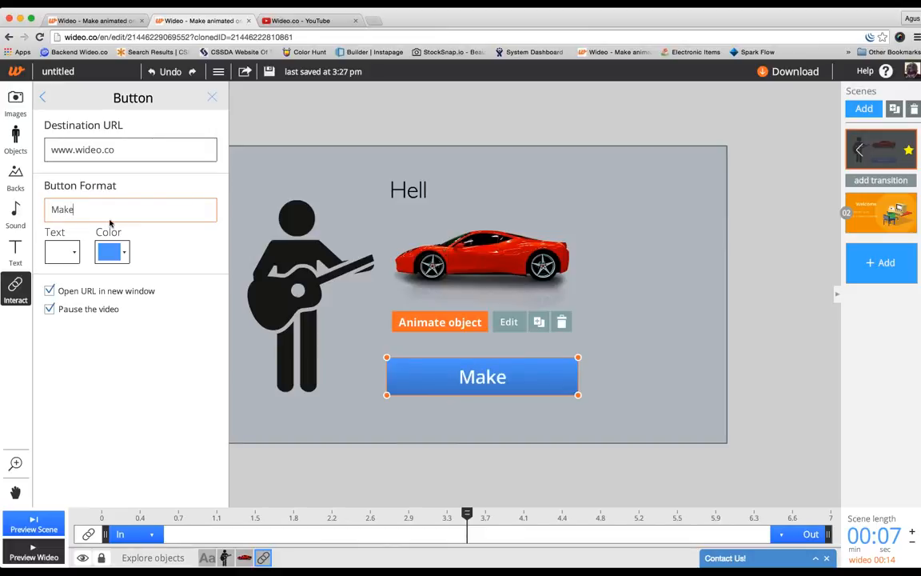
text( a wideo now!)
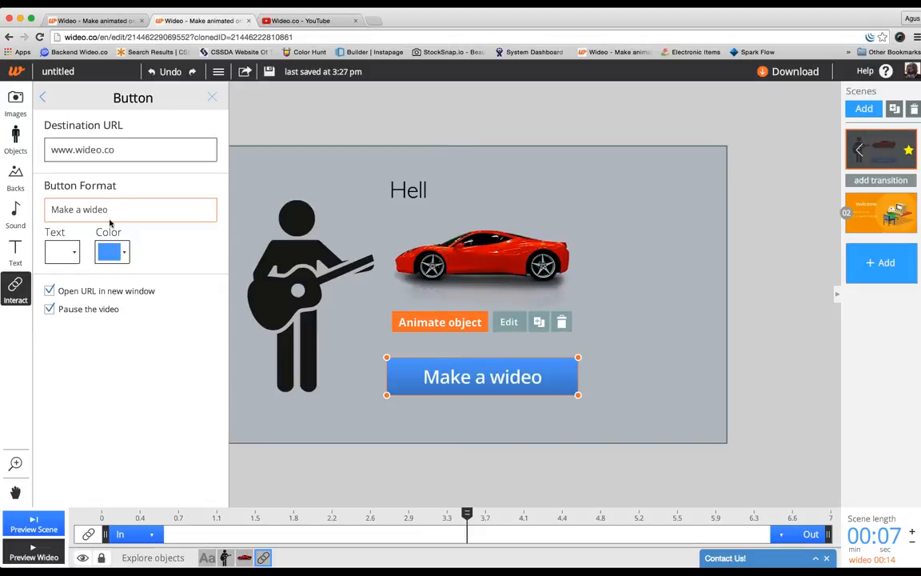
Step: Set the button's text colour to black
click(78, 255)
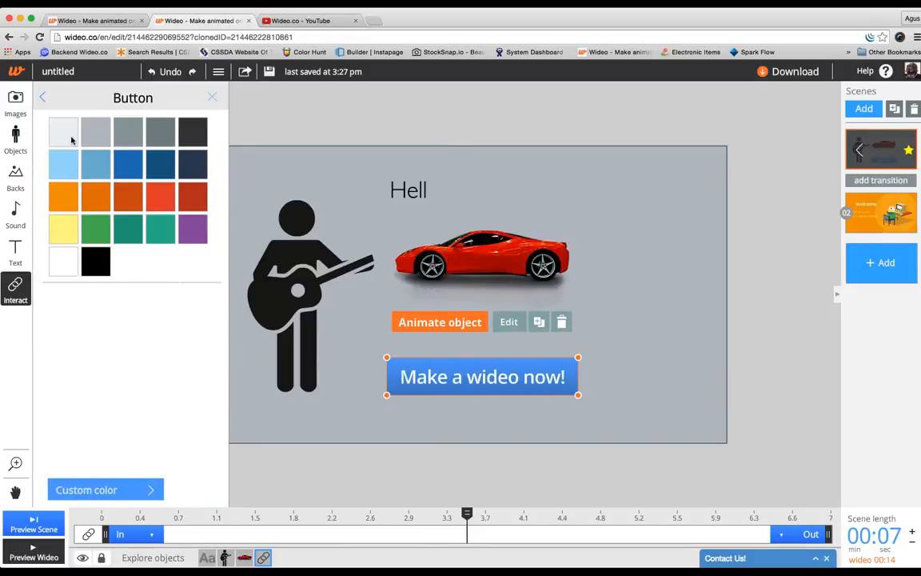
click(73, 138)
click(74, 254)
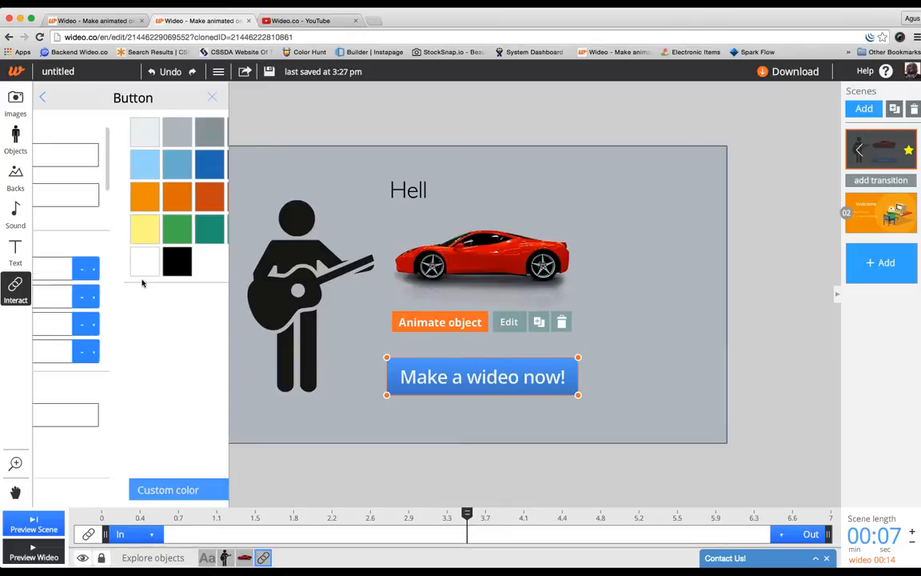
click(98, 267)
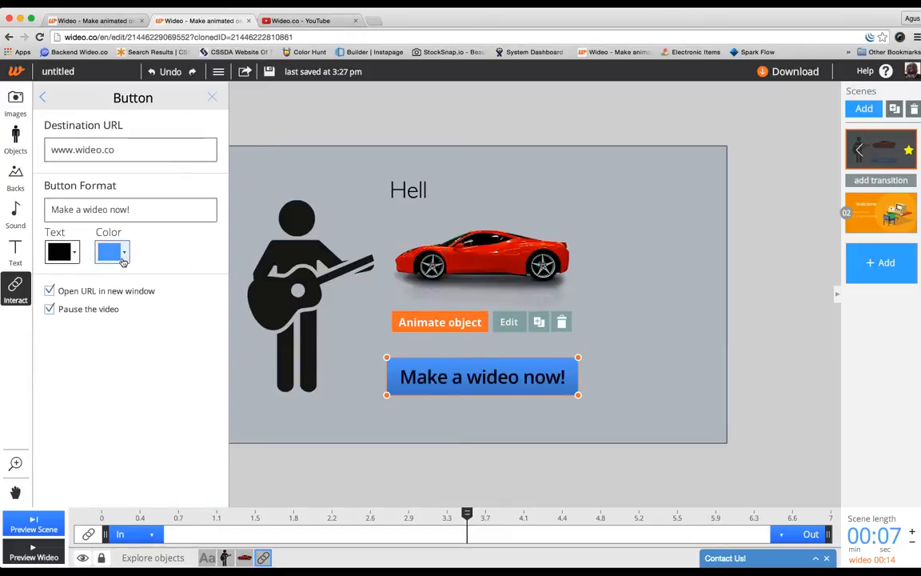
Step: Change the color of the "Make a wideo now!" button to green
click(122, 257)
click(100, 231)
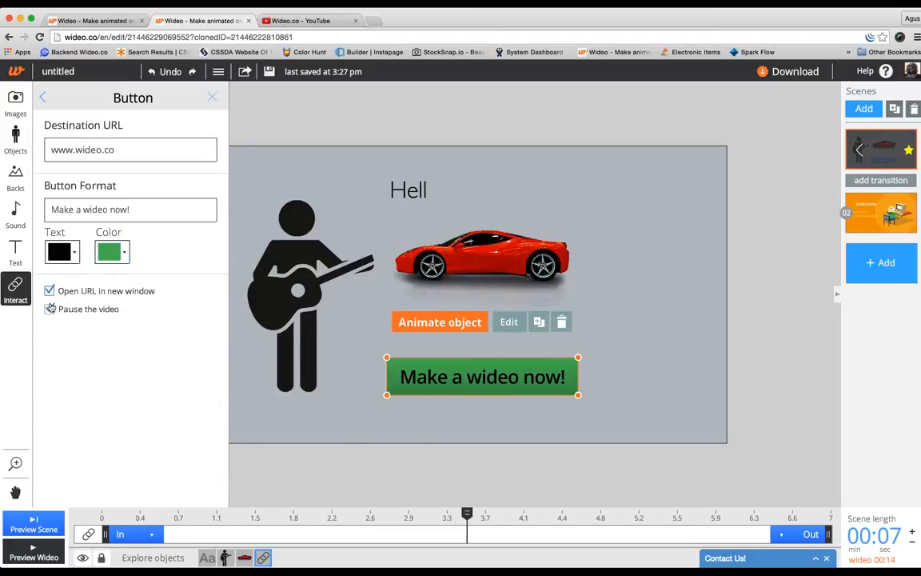
click(50, 309)
click(428, 152)
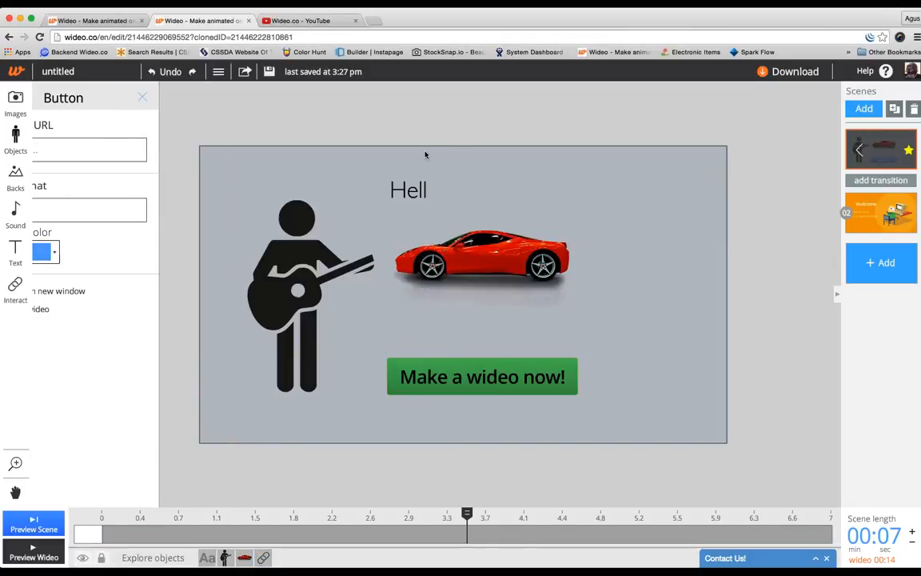
Step: Preview the whole video, test the green button's link, and return to the editor
click(34, 549)
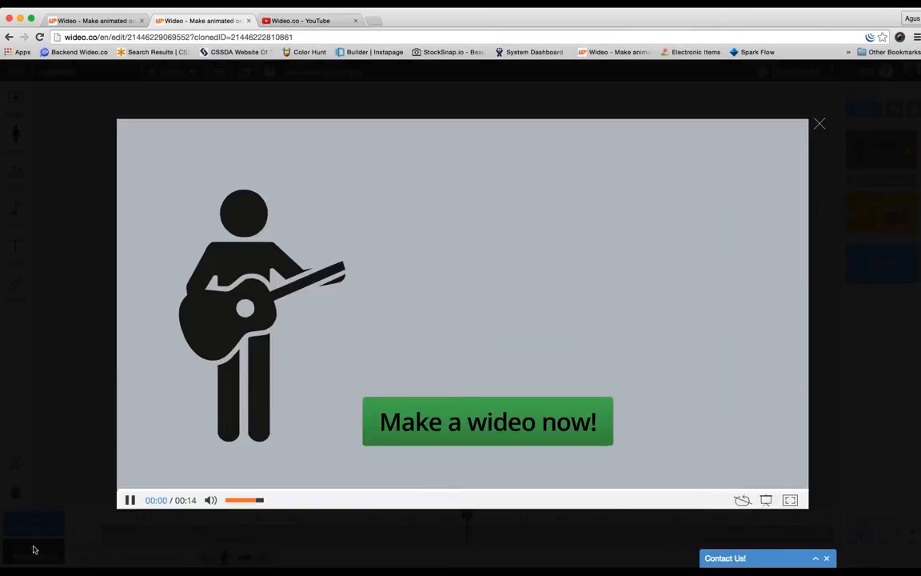
click(447, 436)
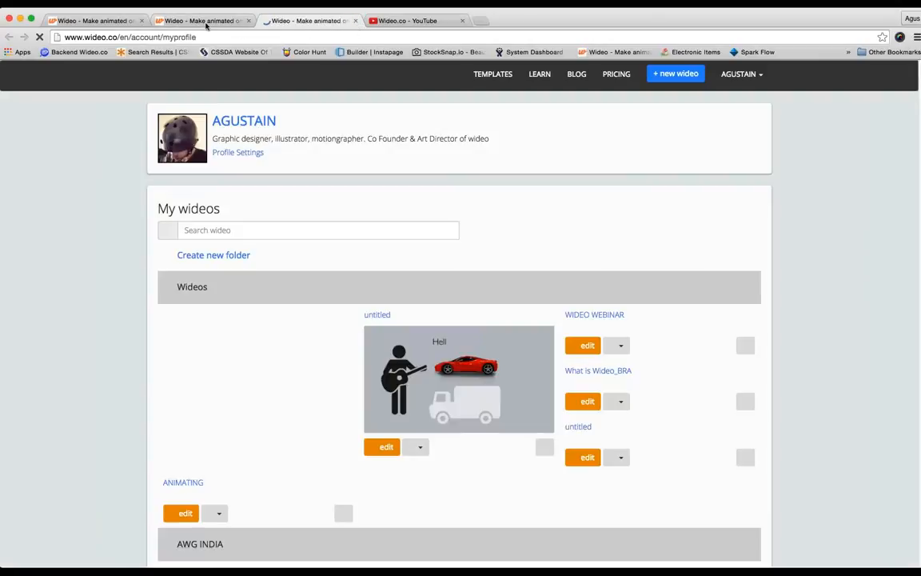
click(204, 21)
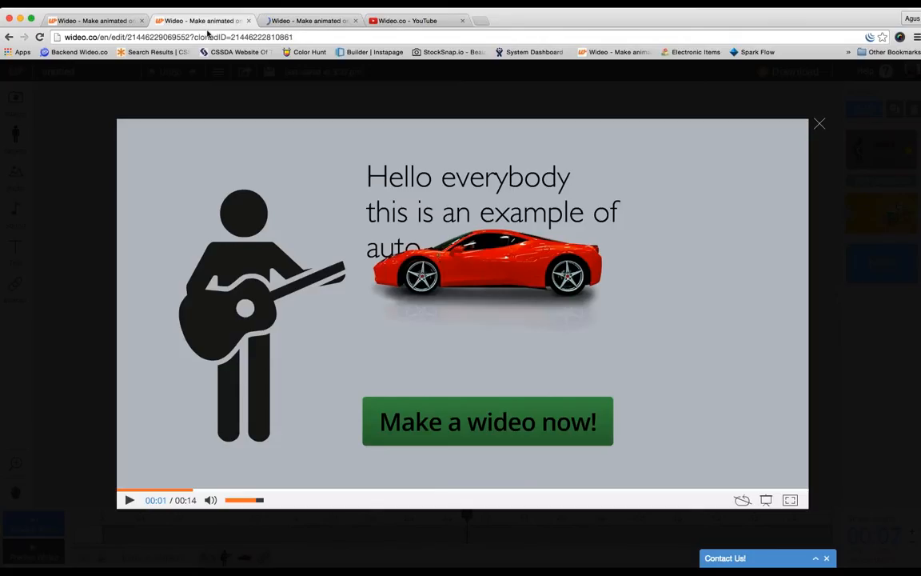
click(34, 452)
Step: Reopen the green button's settings and examine its option to pause the video
click(451, 370)
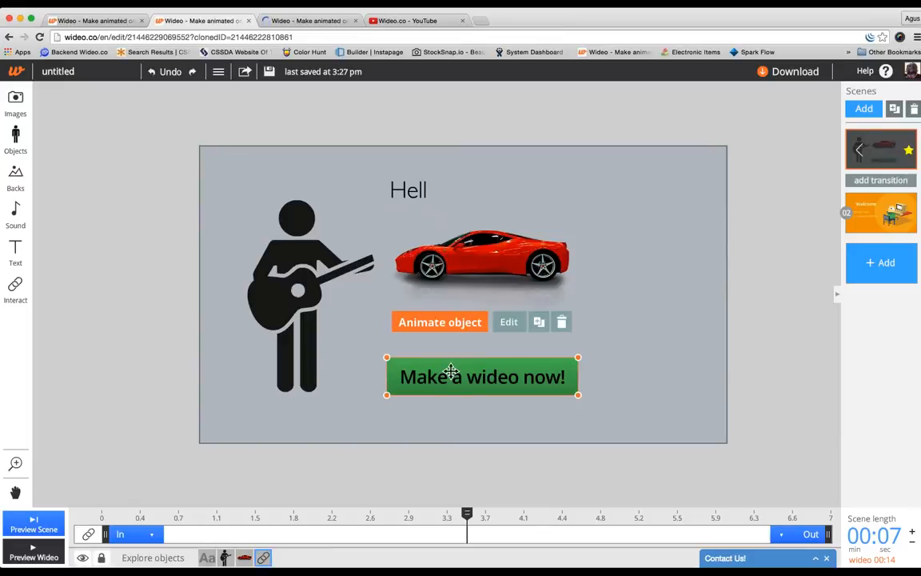
double_click(452, 379)
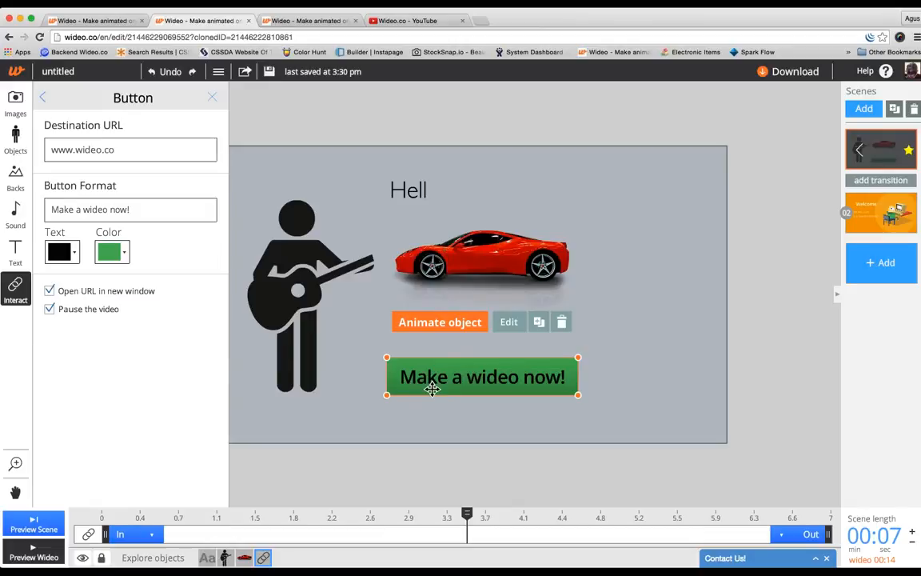
click(51, 310)
click(50, 310)
Step: Insert an interactive form and set its title to "Please fill this info"
click(25, 297)
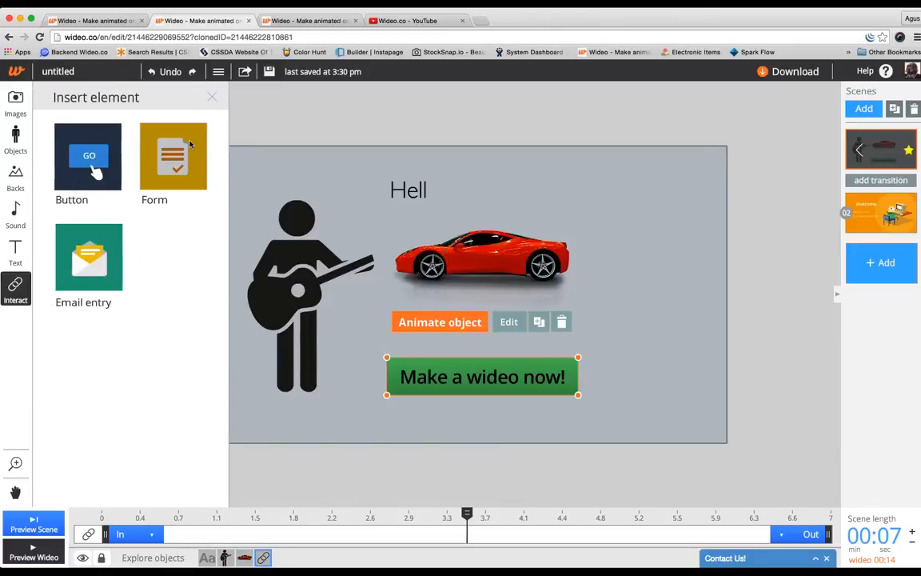
click(189, 144)
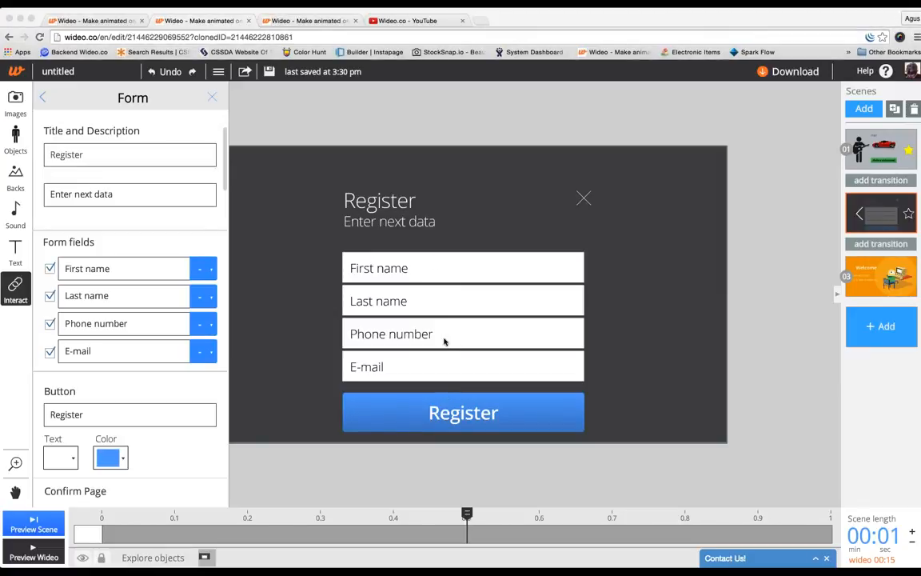
click(126, 160)
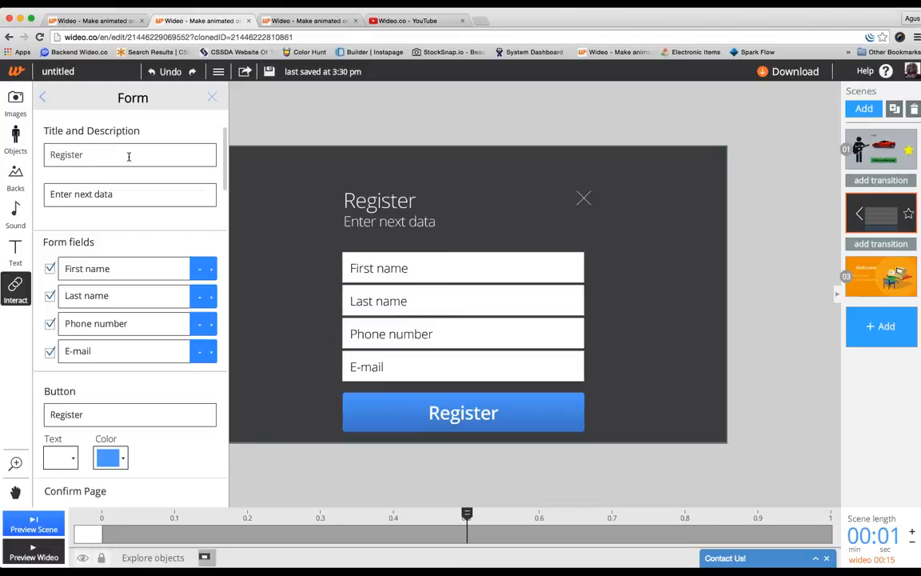
key(ctrl+a)
key(BackSpace)
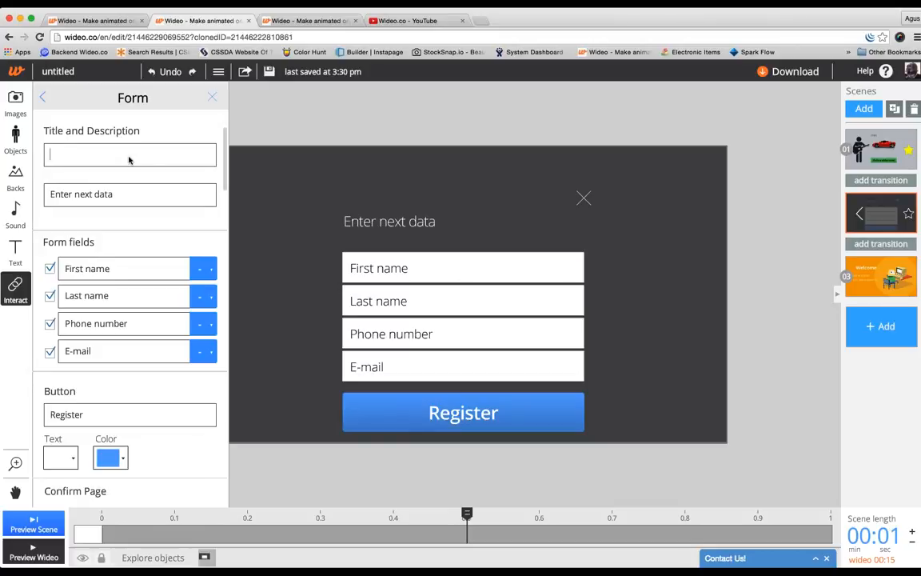
text(Please)
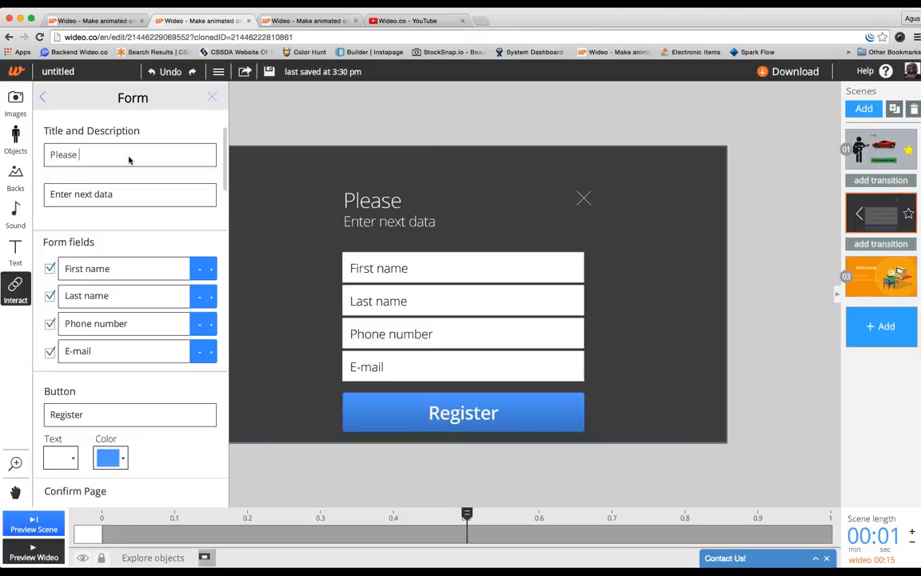
text( fill this informatio)
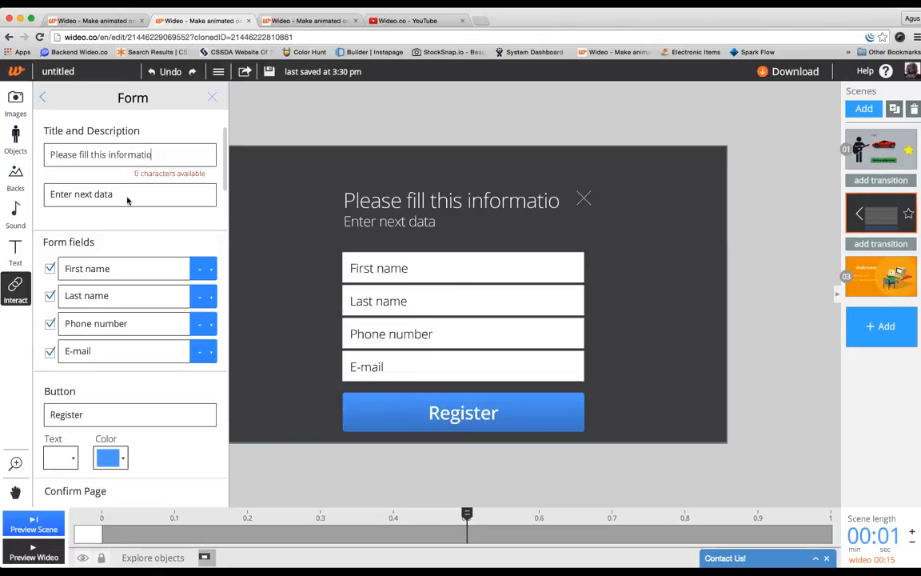
key(BackSpace)
key(BackSpace)
key(BackSpace)
key(BackSpace)
key(BackSpace)
key(BackSpace)
key(BackSpace)
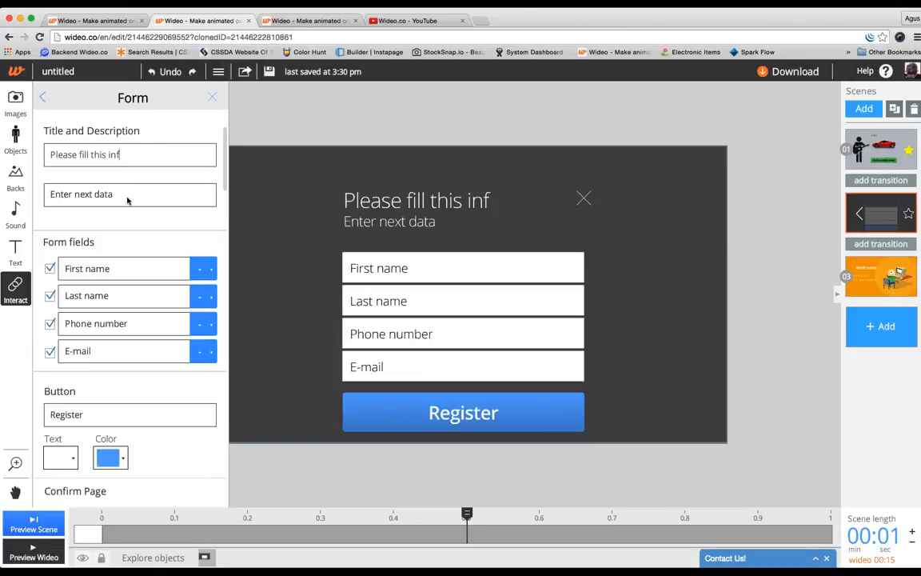
text(o)
Step: Replace the form's description with "We will send you a gift"
click(185, 202)
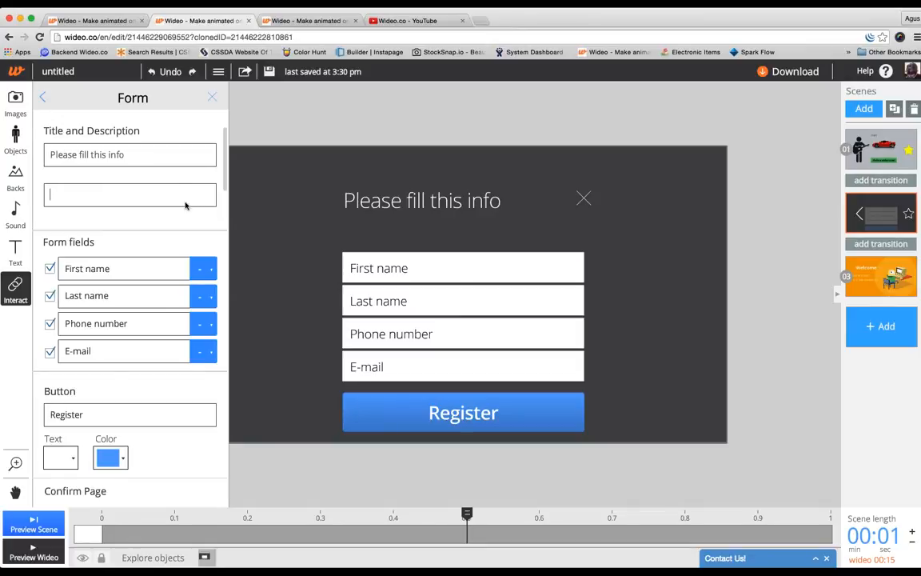
text(We will s)
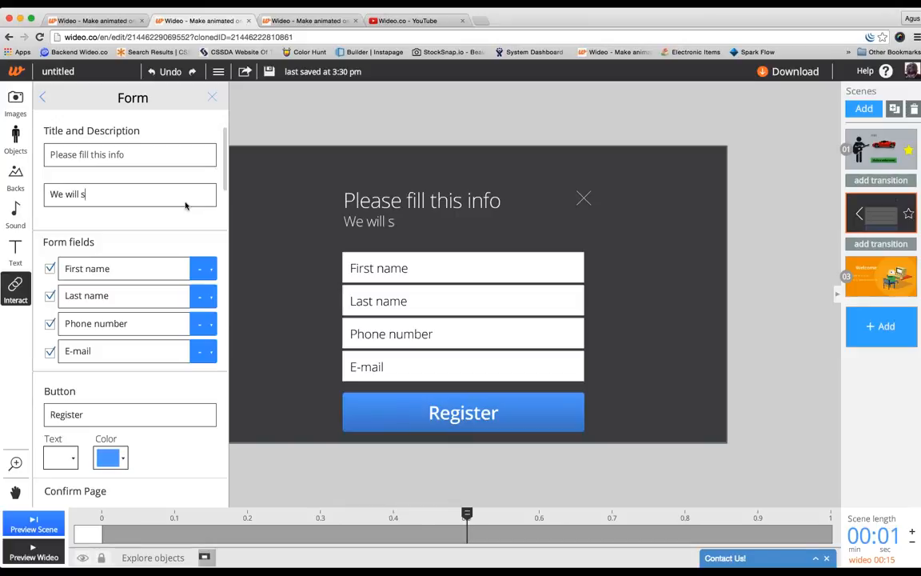
text(end you a gift)
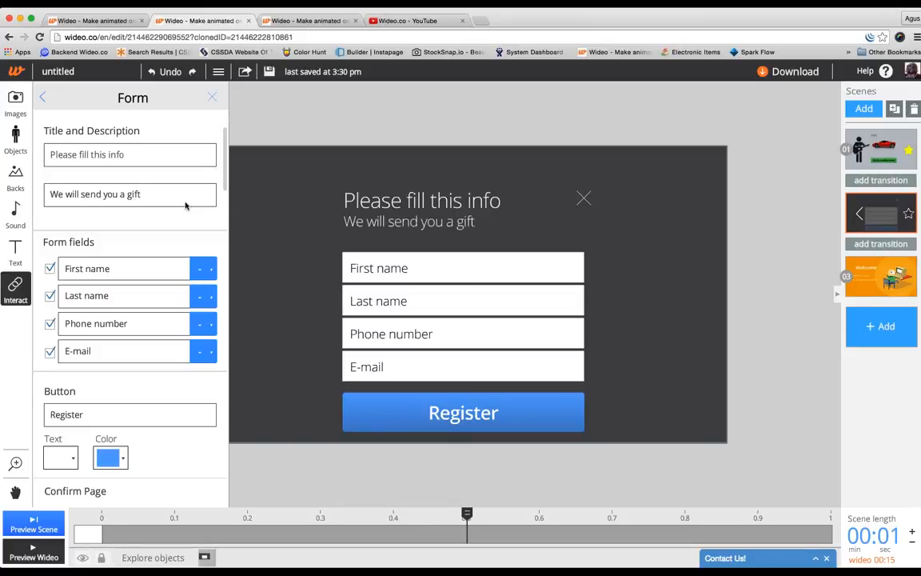
Step: Relabel the first form field "Please enter your name" and set its validation to text only
key(Tab)
key(BackSpace)
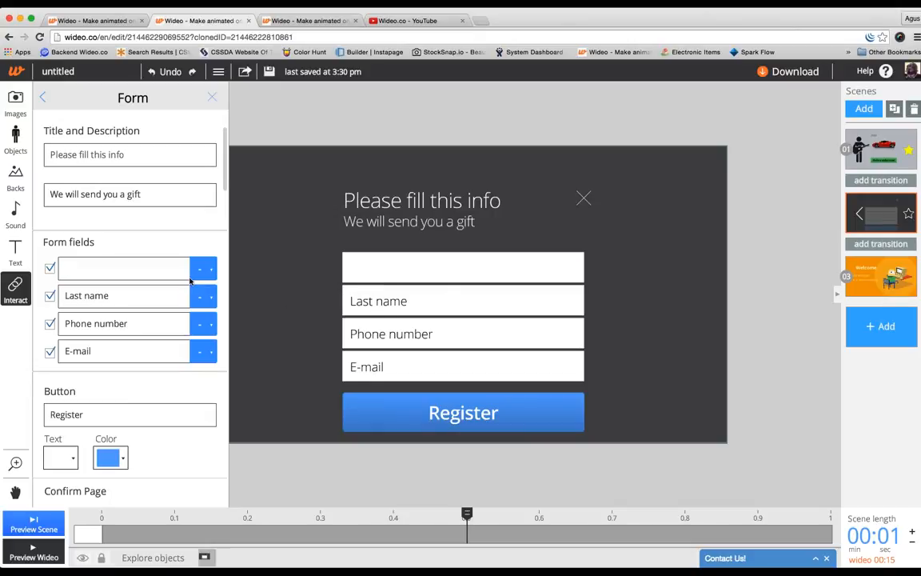
text(Please enter y)
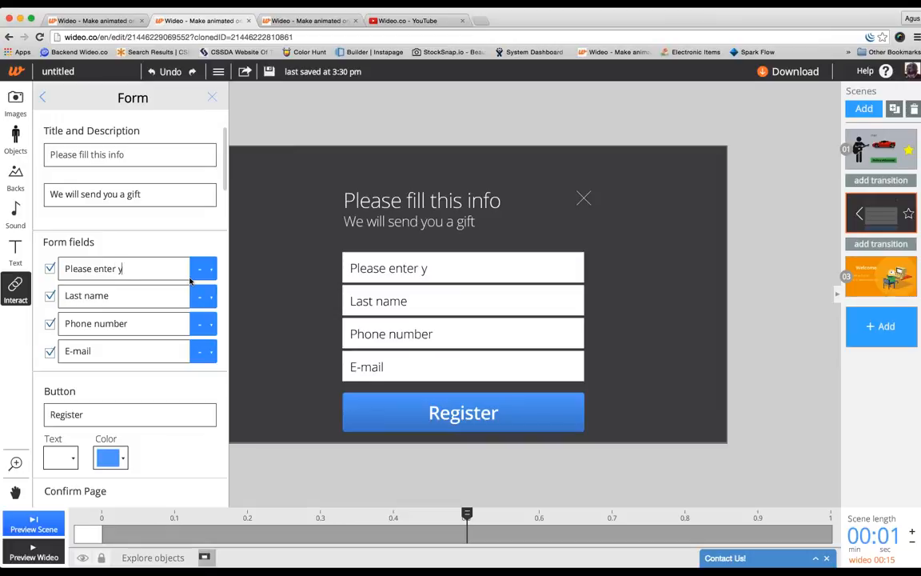
text(our name)
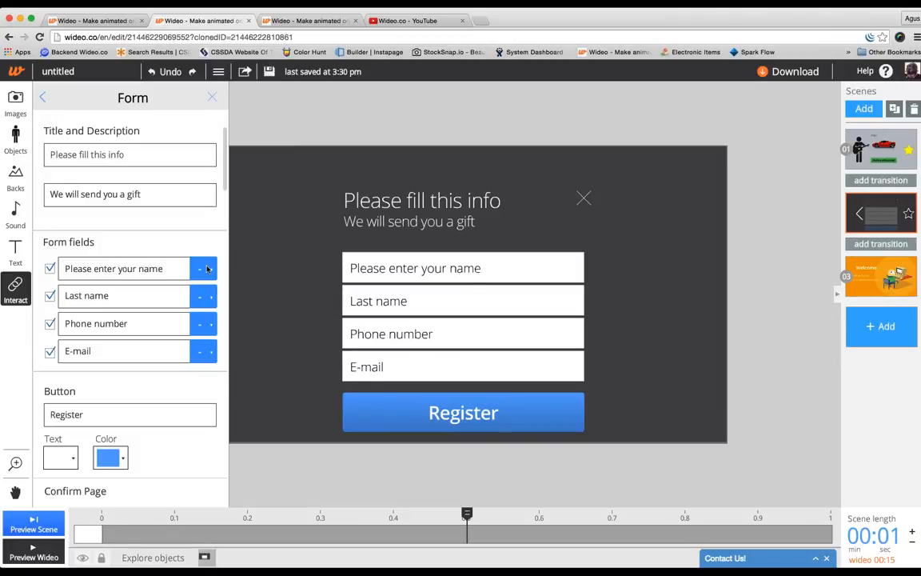
click(207, 269)
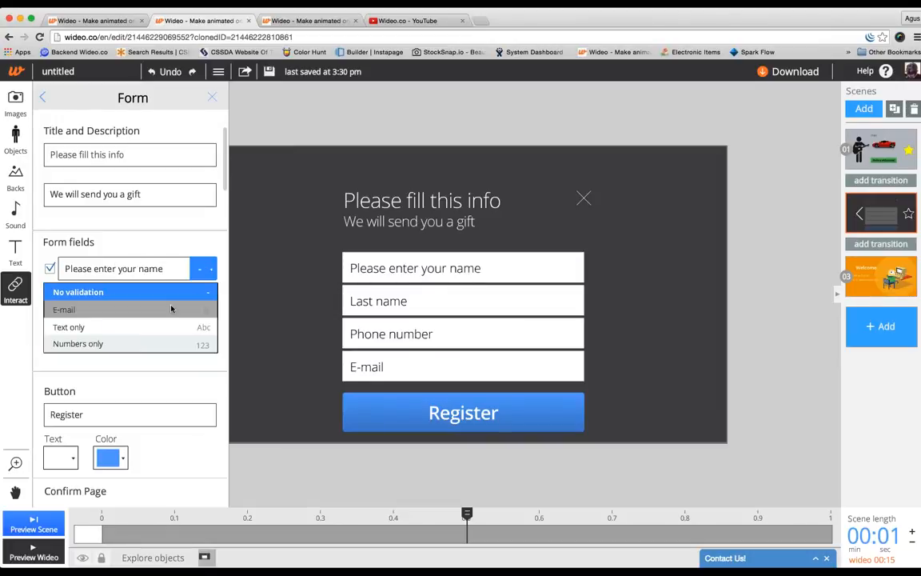
click(113, 328)
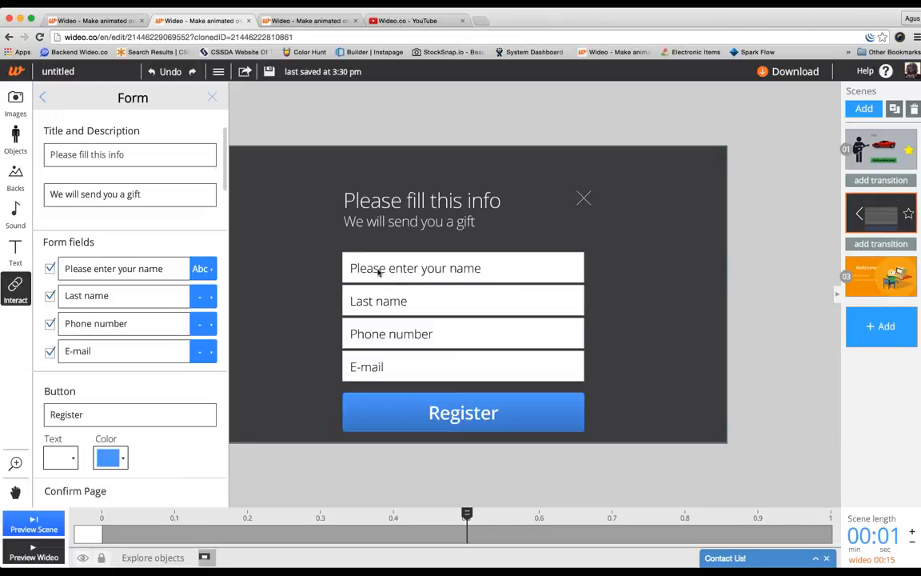
Step: Preview the video and test the name field's validation by submitting 12344, closing the form and the preview
click(345, 297)
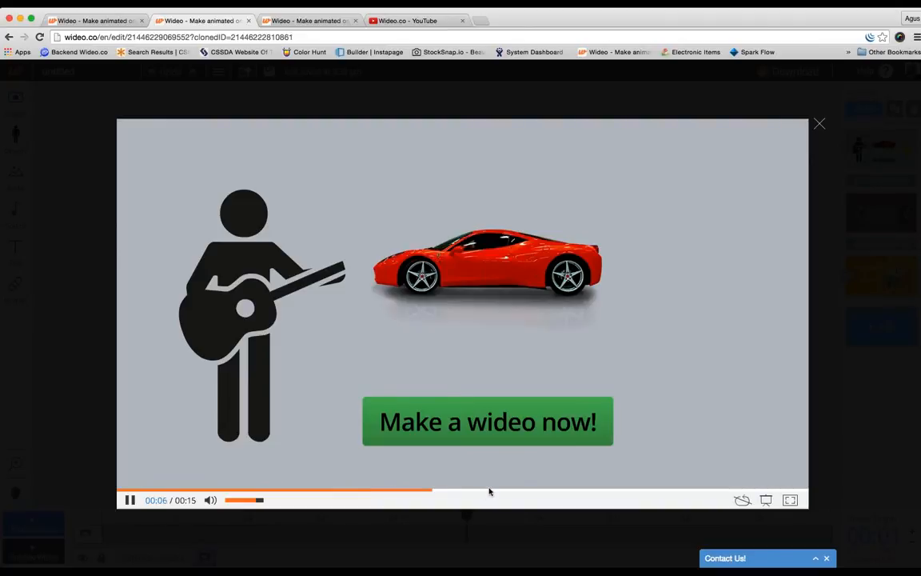
key(space)
click(130, 500)
click(356, 266)
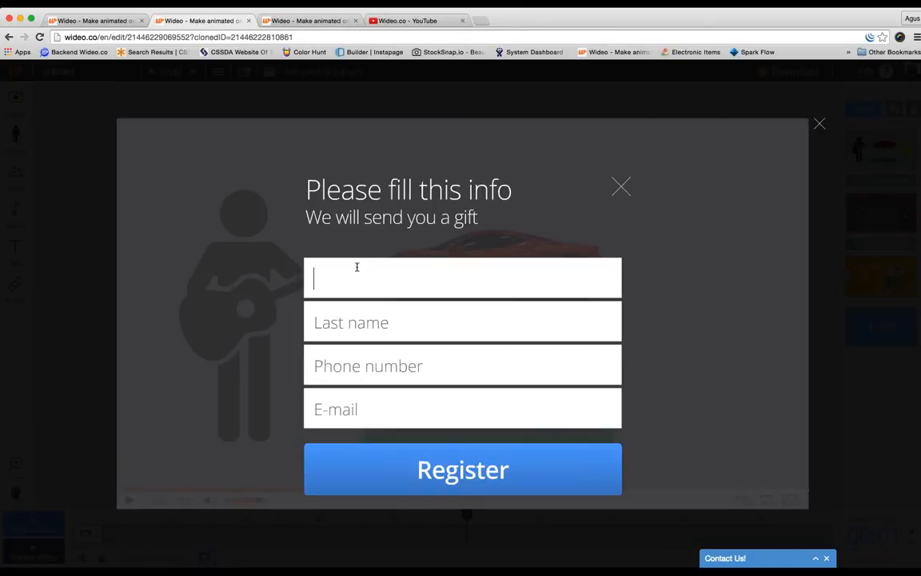
text(12344)
key(Return)
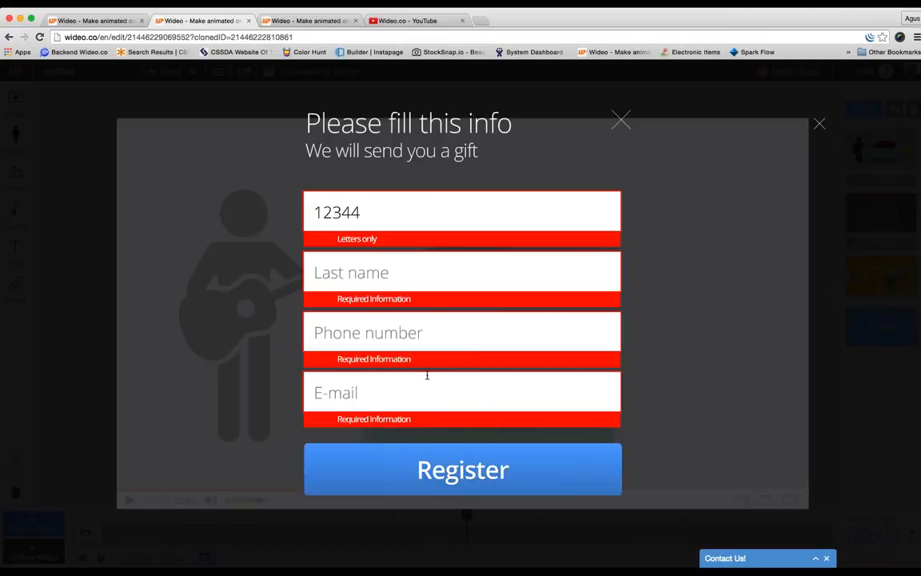
double_click(363, 216)
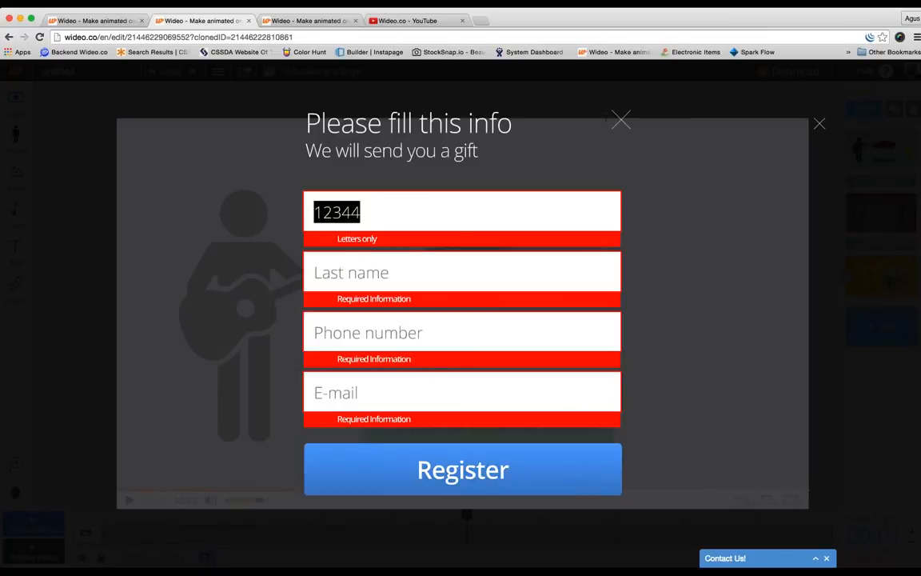
click(625, 124)
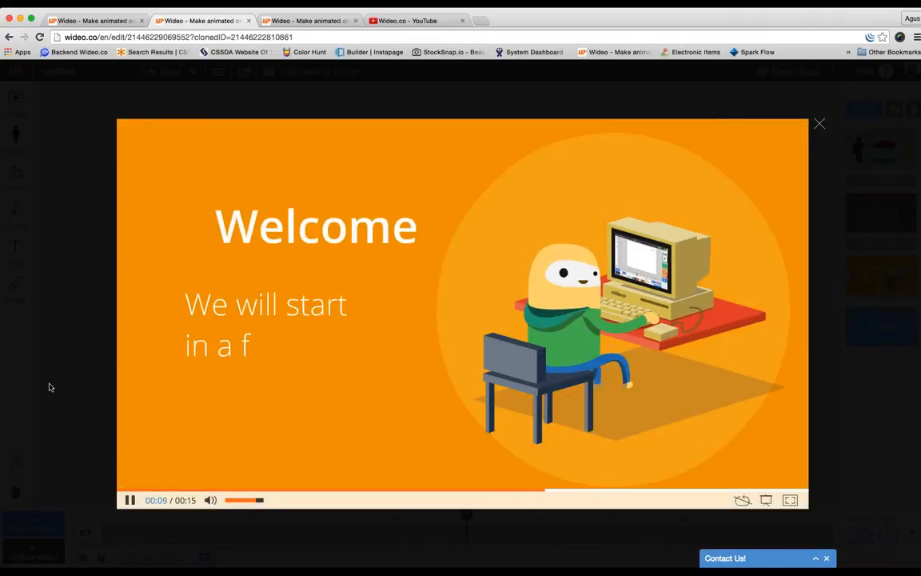
click(80, 407)
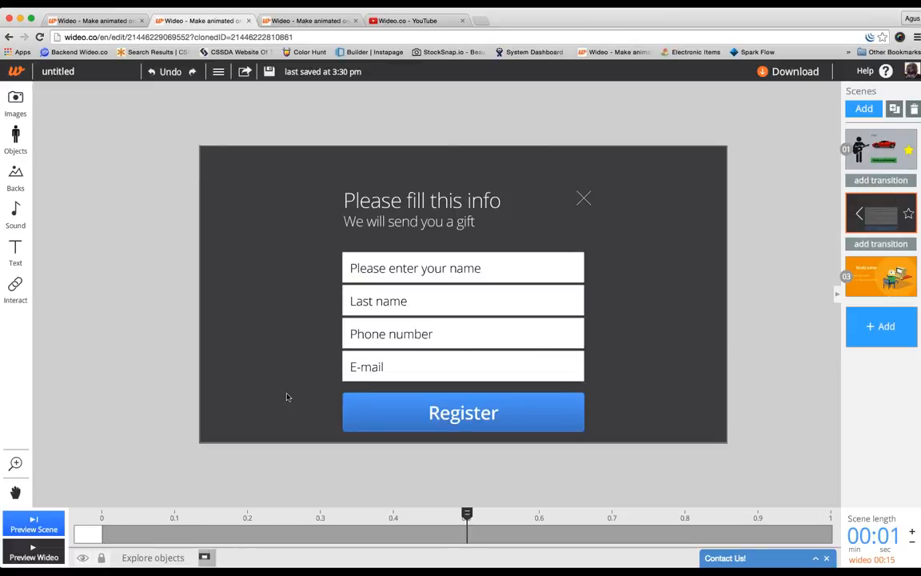
Step: Reopen the settings of the form in scene 02 and change its button text to "Submit"
click(5, 297)
click(405, 302)
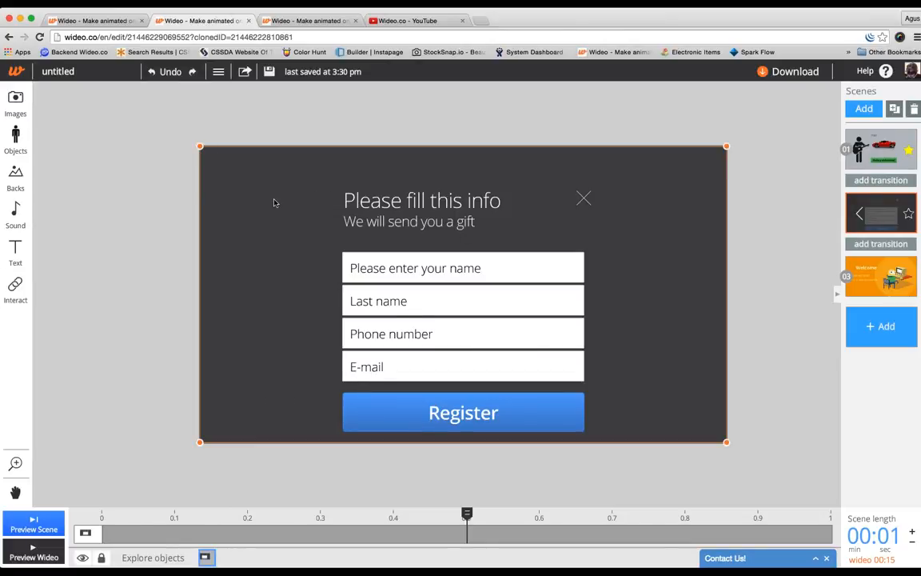
click(20, 292)
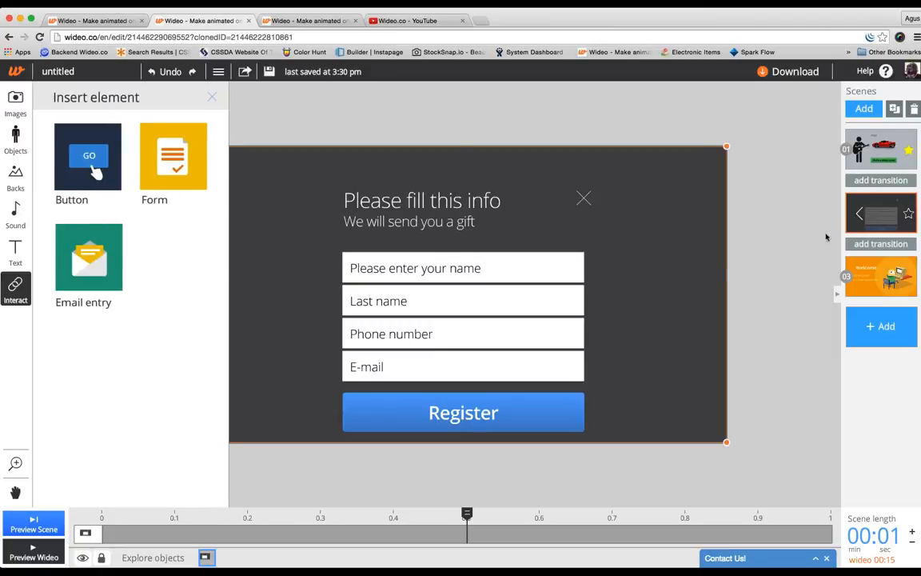
click(874, 217)
click(548, 242)
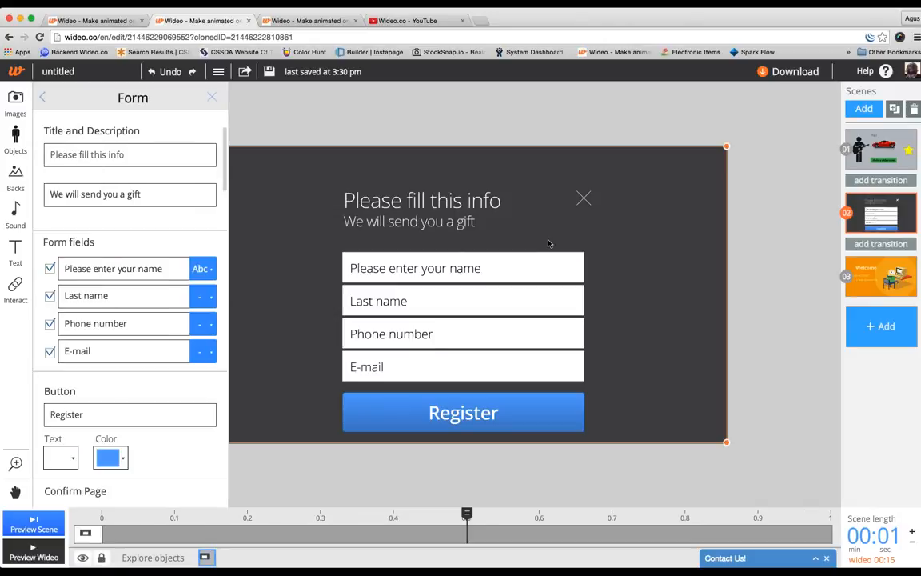
scroll(129, 388, down, 1)
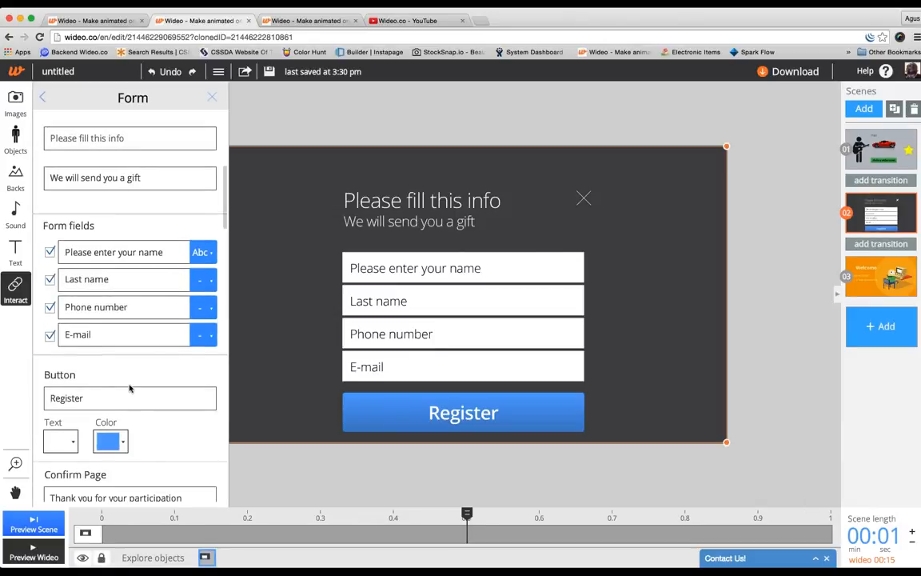
click(77, 405)
double_click(76, 405)
text(Sub)
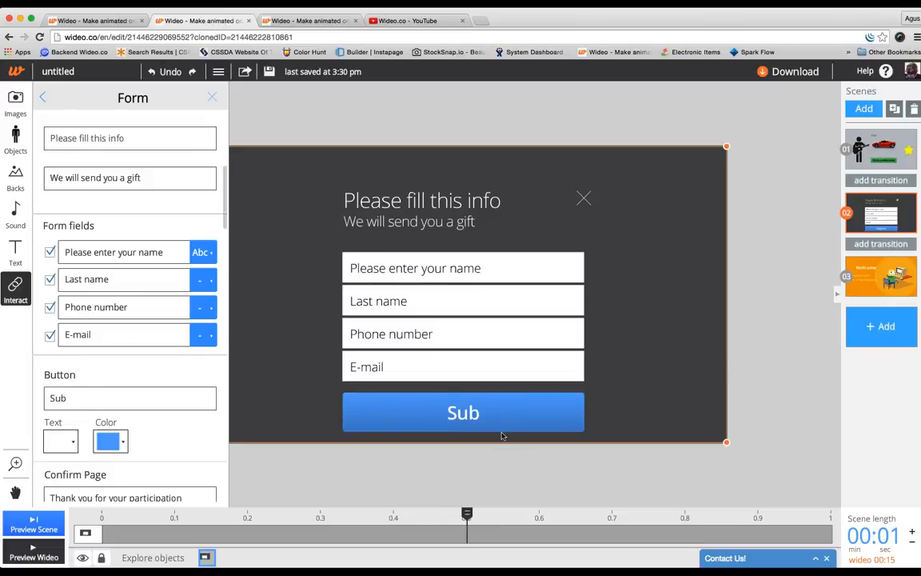
text(mit)
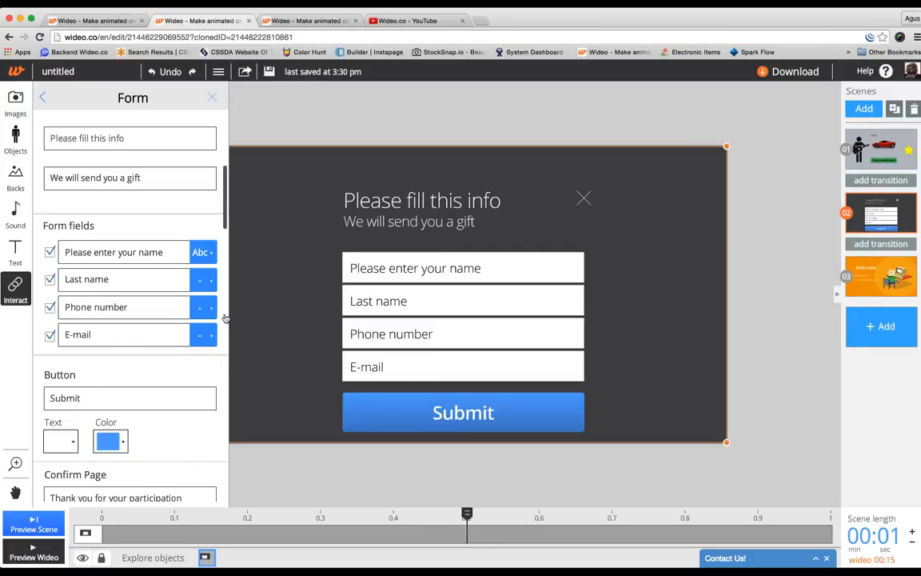
Step: Open the form's Confirm Page message to show the page displayed when the form is sent
scroll(226, 318, down, 4)
click(130, 378)
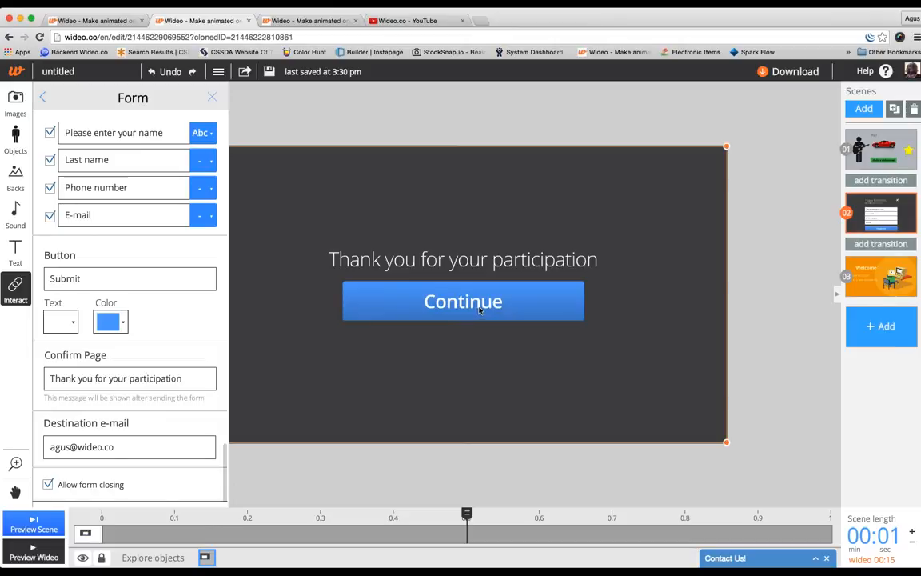
Step: Change the form's Confirm Page message to "THANK YOU!" and highlight the address in the Destination e-mail field
triple_click(120, 379)
click(129, 378)
text(TH)
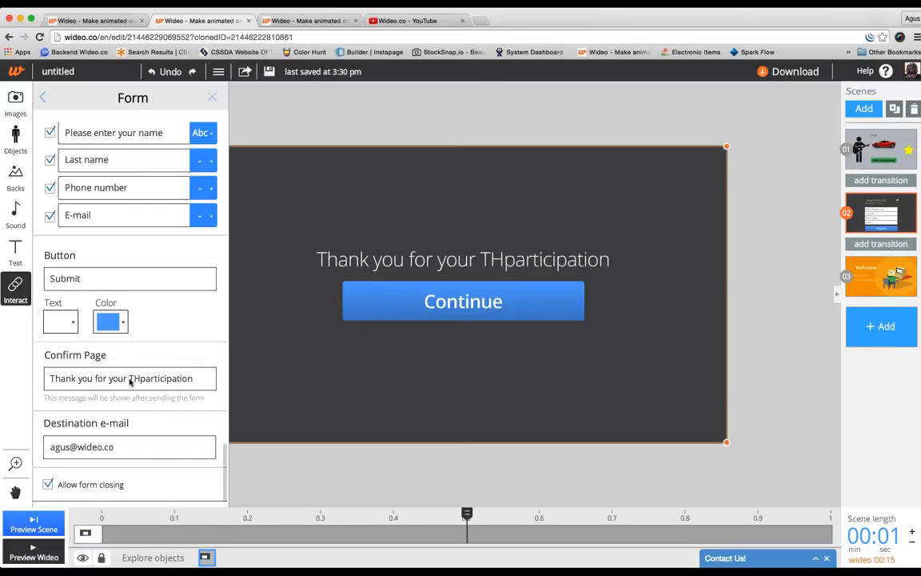
triple_click(129, 379)
text(THANK YOU)
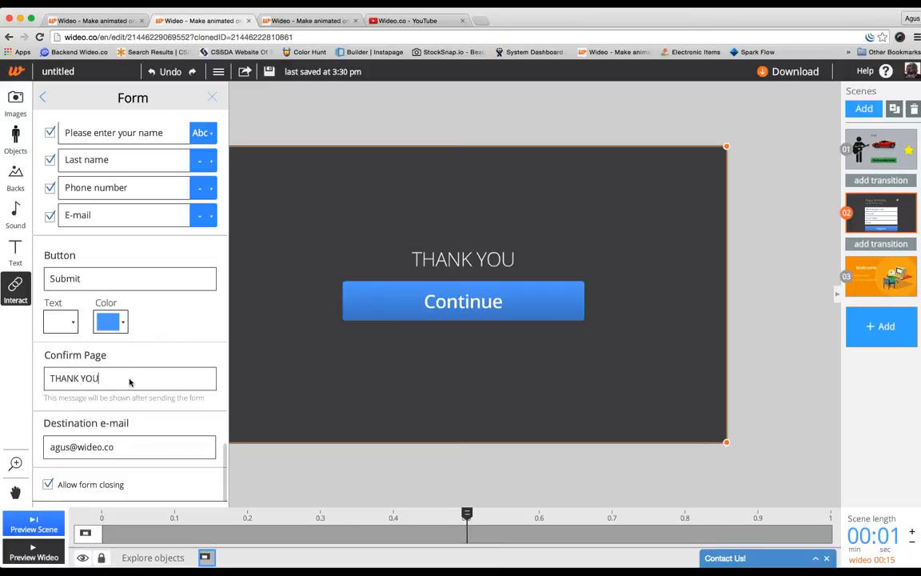
text(!)
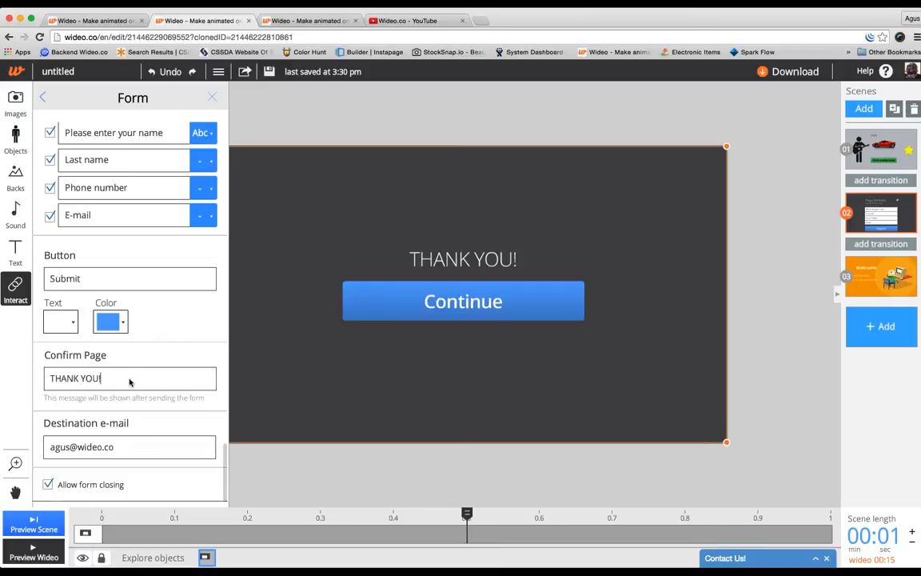
click(163, 431)
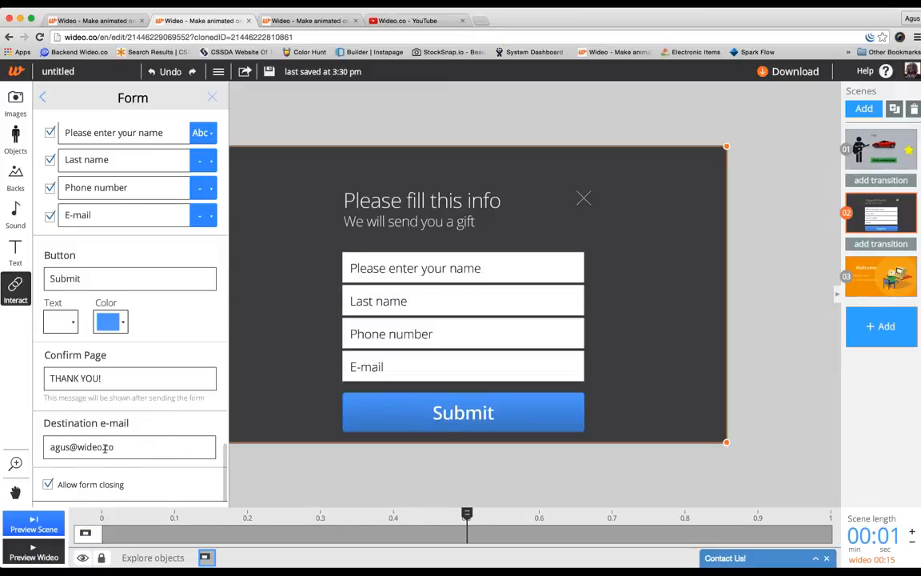
drag(114, 447, 141, 447)
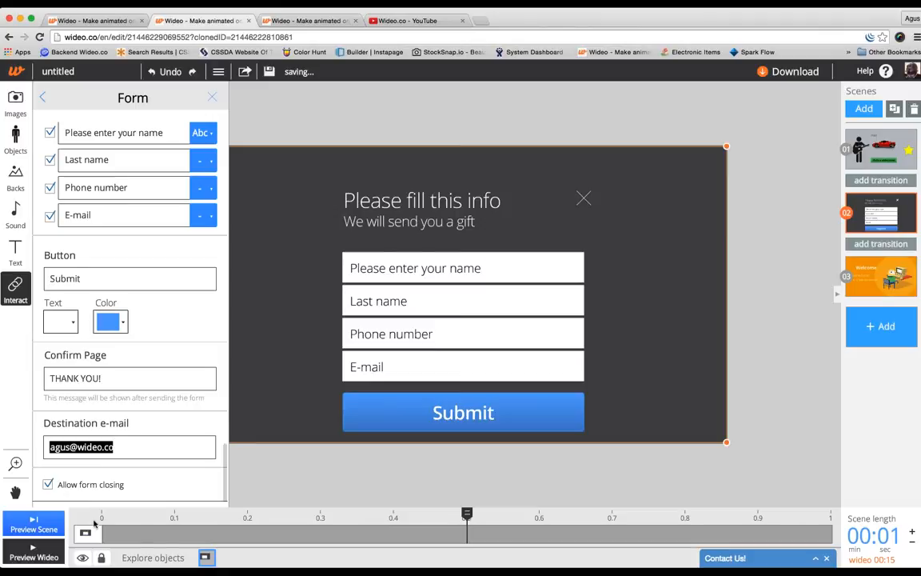
Step: Add an Email entry interactive element as a new scene after scene 02
click(20, 294)
click(20, 295)
click(89, 256)
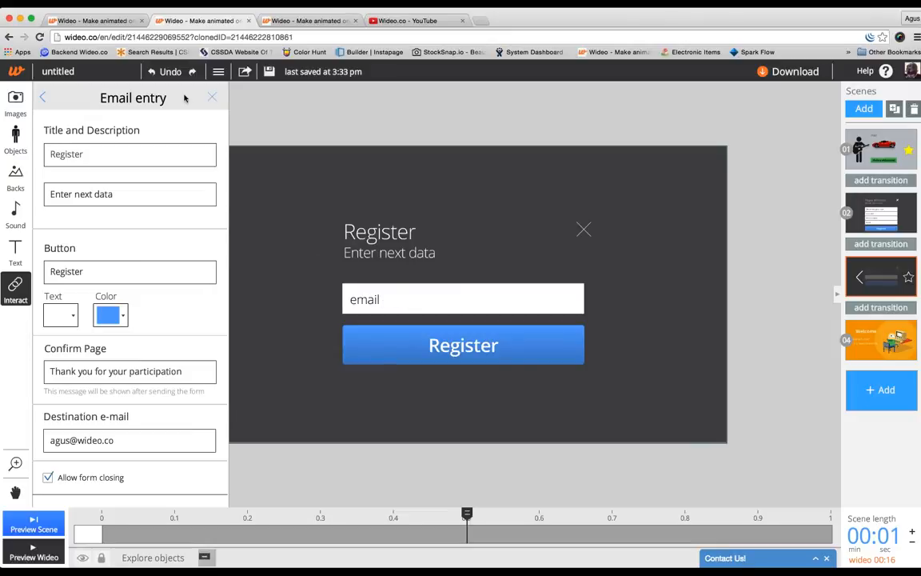
Step: Clear the Email entry form's title and description and delete its scene
key(super+a)
key(BackSpace)
click(193, 155)
key(super+a)
key(BackSpace)
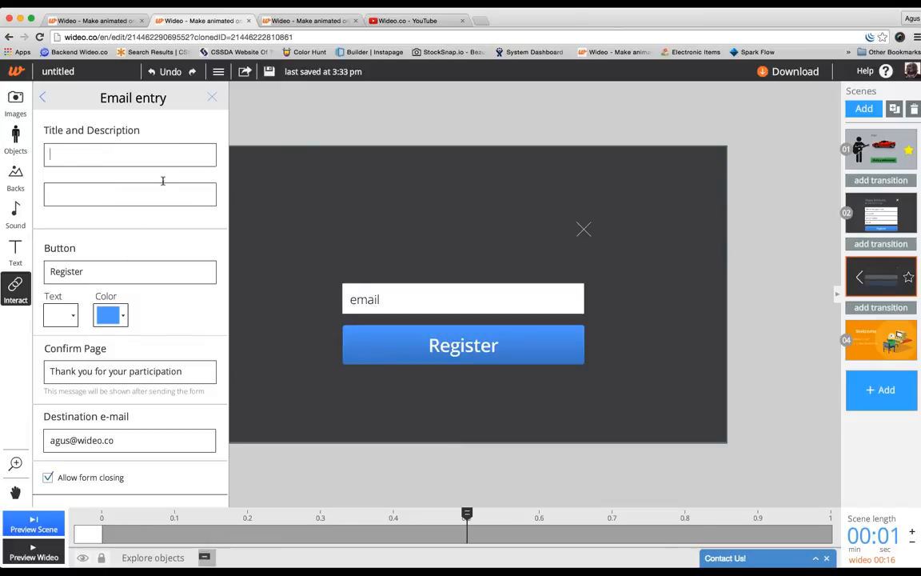
click(379, 120)
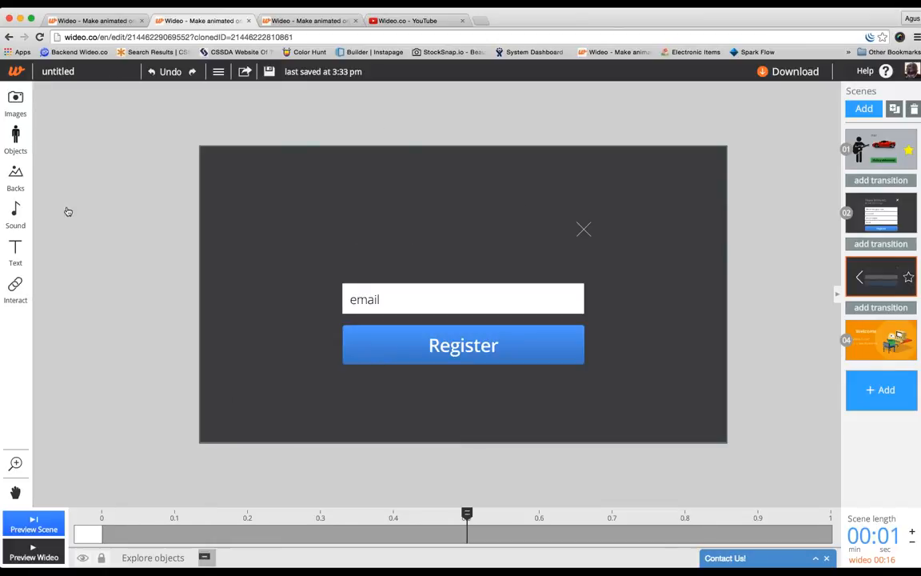
click(914, 110)
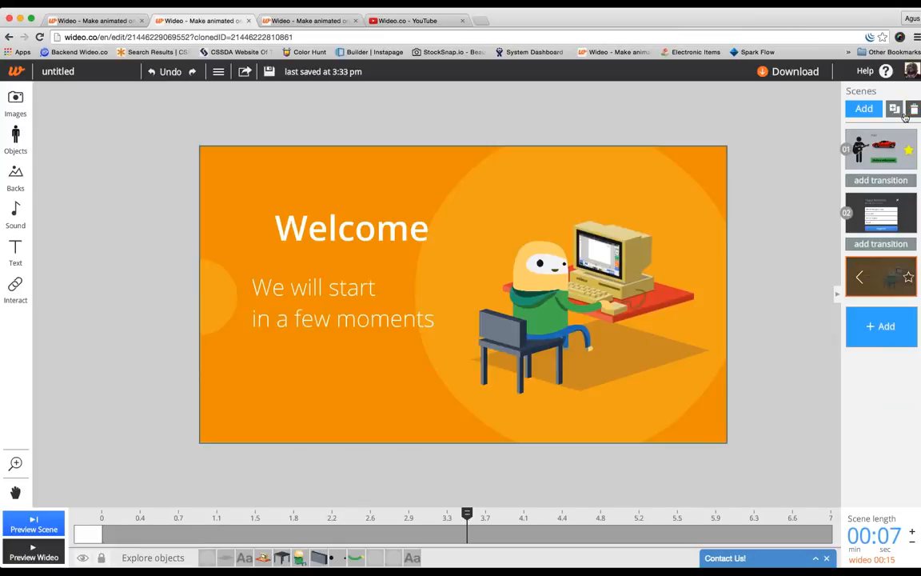
click(803, 36)
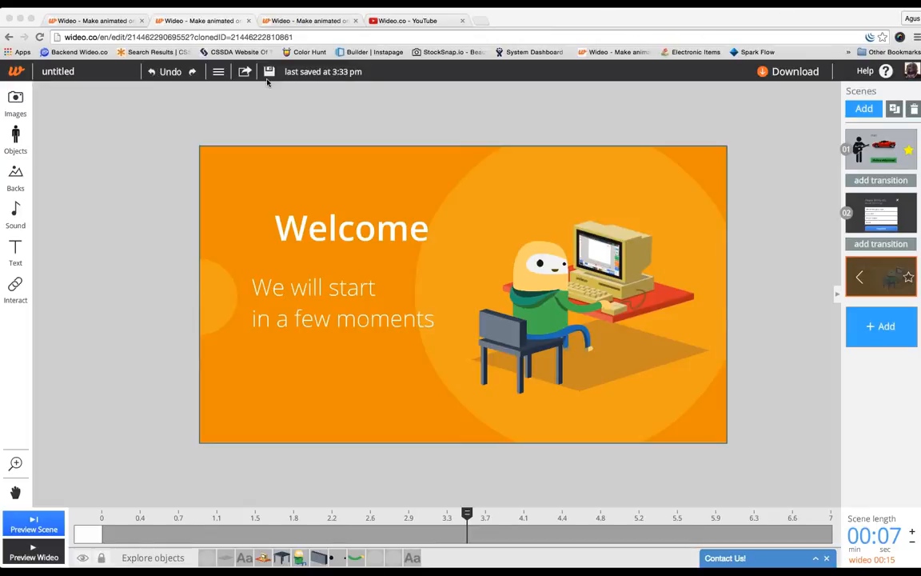
click(271, 106)
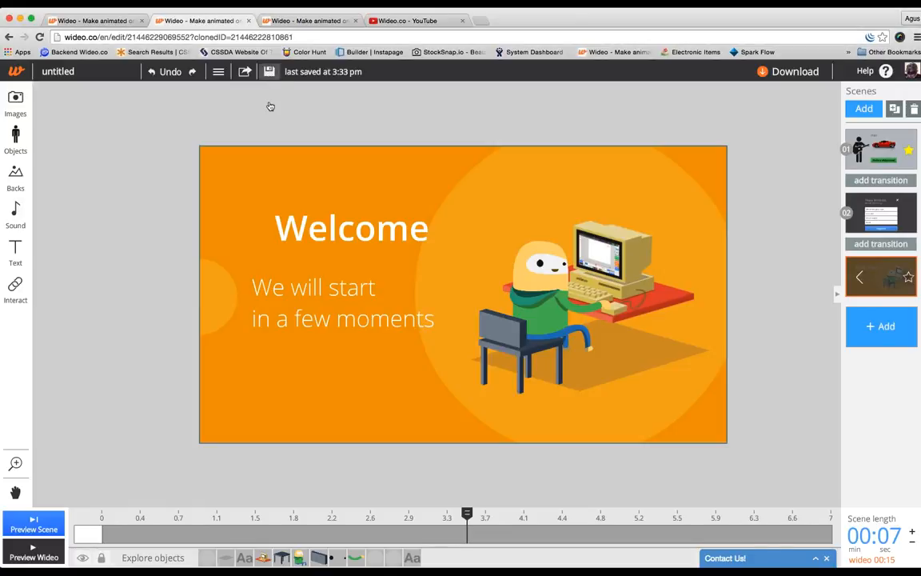
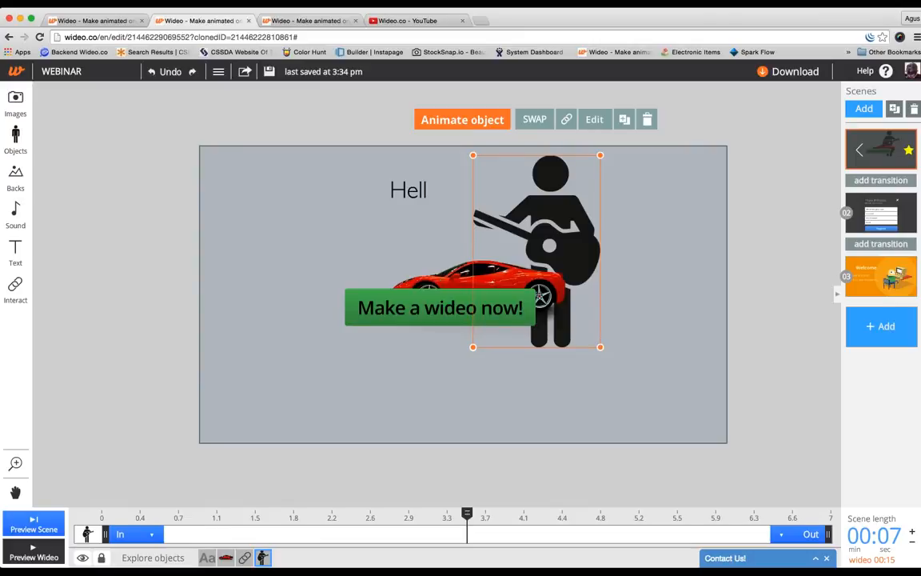
Step: Flip the guitarist in scene 01 vertically and move the red car to its left, out from behind the green button
key(v)
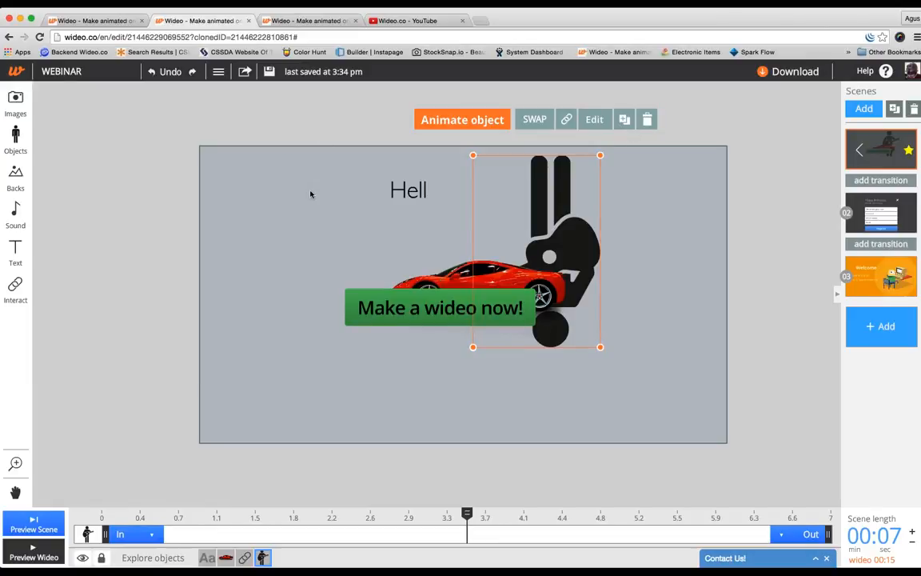
drag(434, 284, 278, 242)
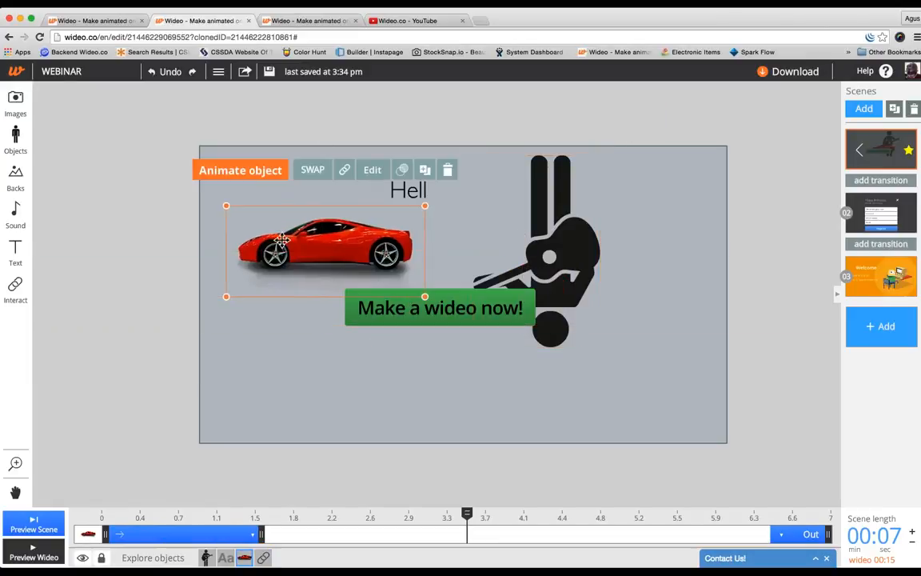
Step: Review the Arrange, Flip and Align options for the car and try to align it left
click(218, 73)
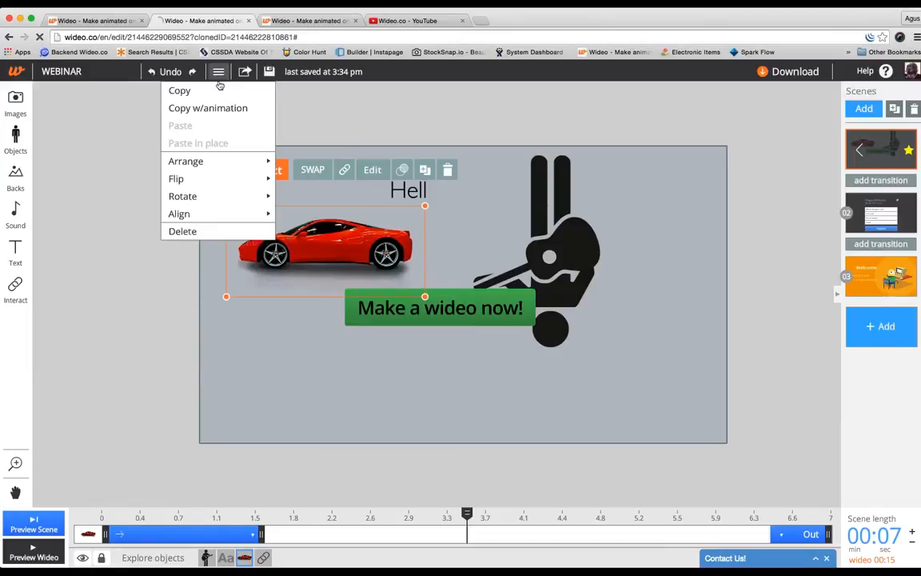
mouse_move(261, 160)
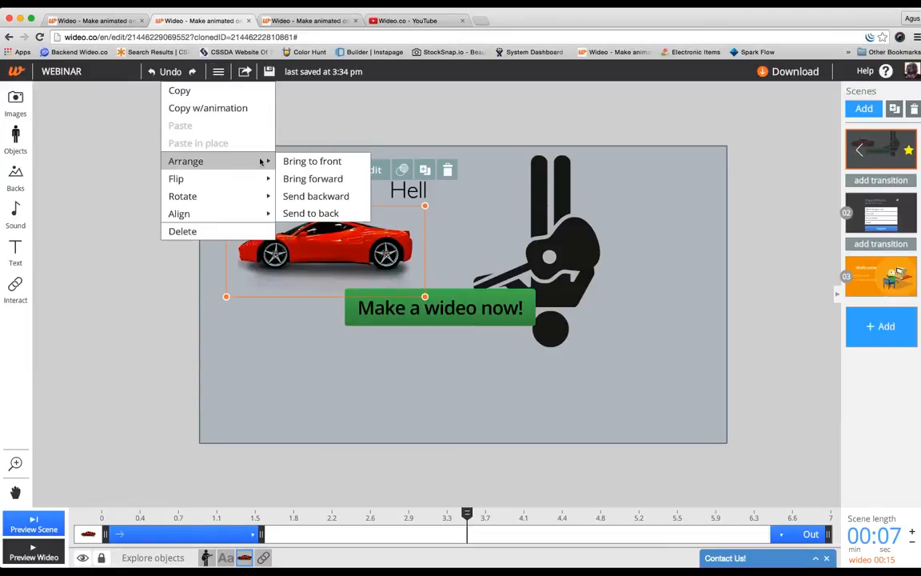
mouse_move(245, 178)
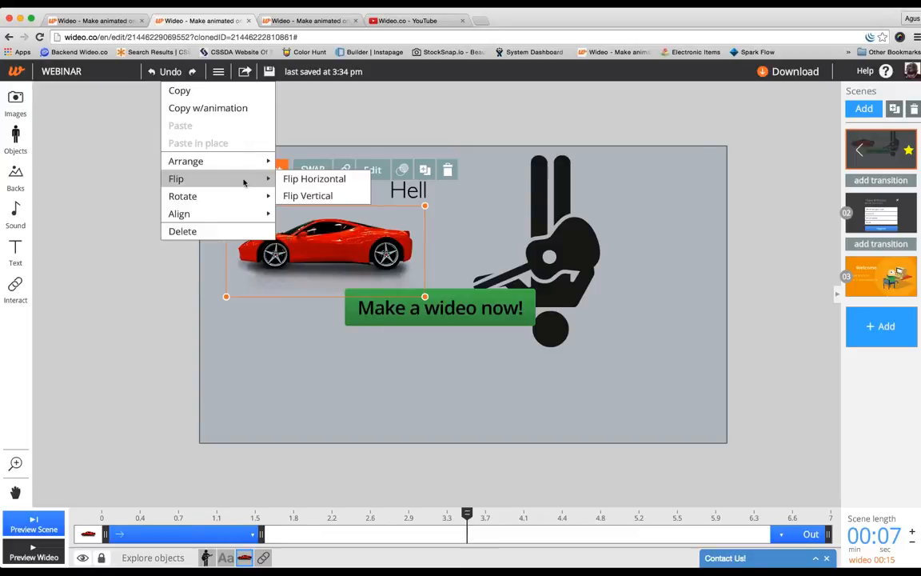
mouse_move(248, 214)
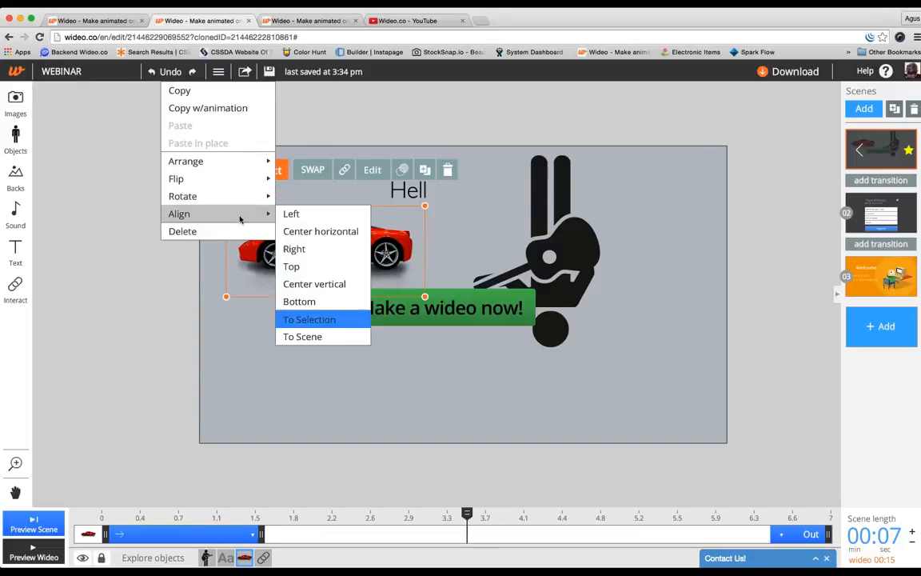
click(297, 215)
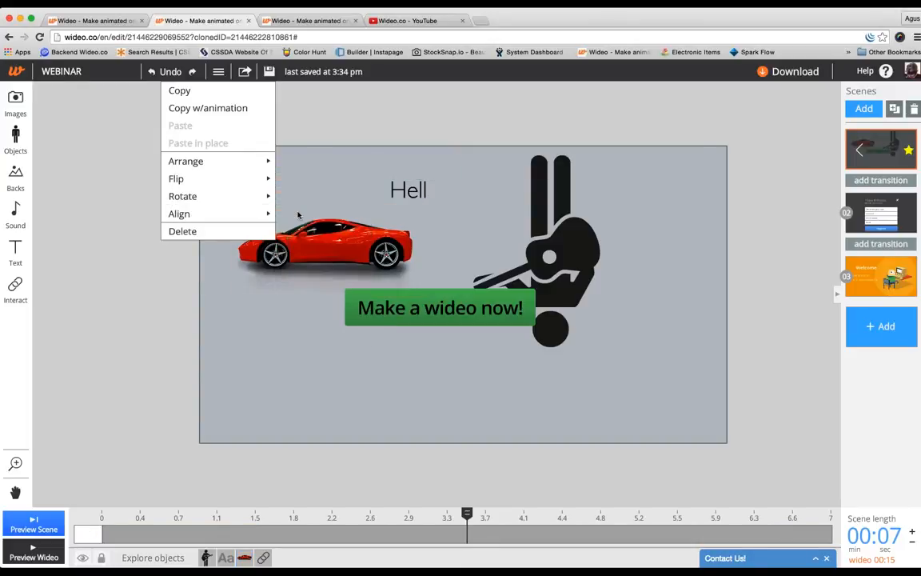
click(543, 246)
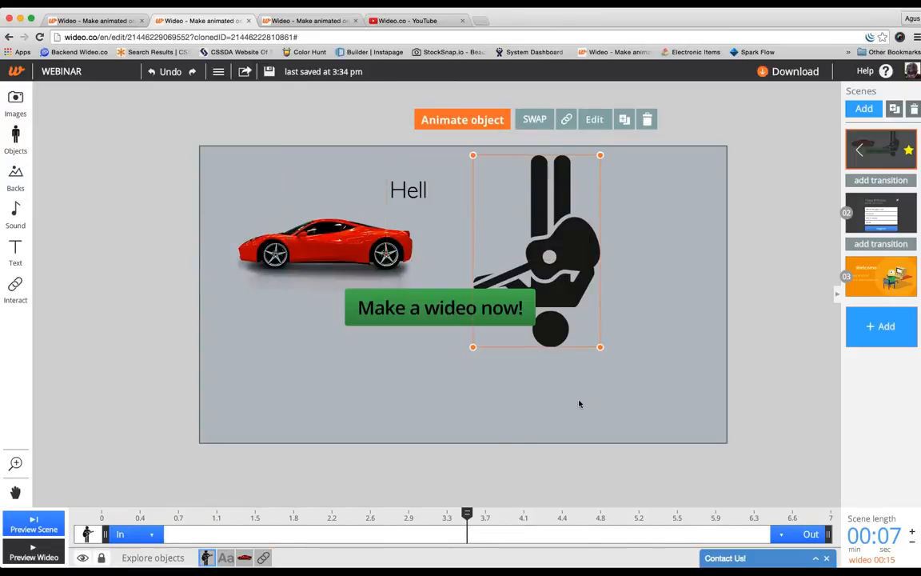
Step: Select the guitarist, text, car and green button together and align them left to the selection
drag(609, 409, 223, 76)
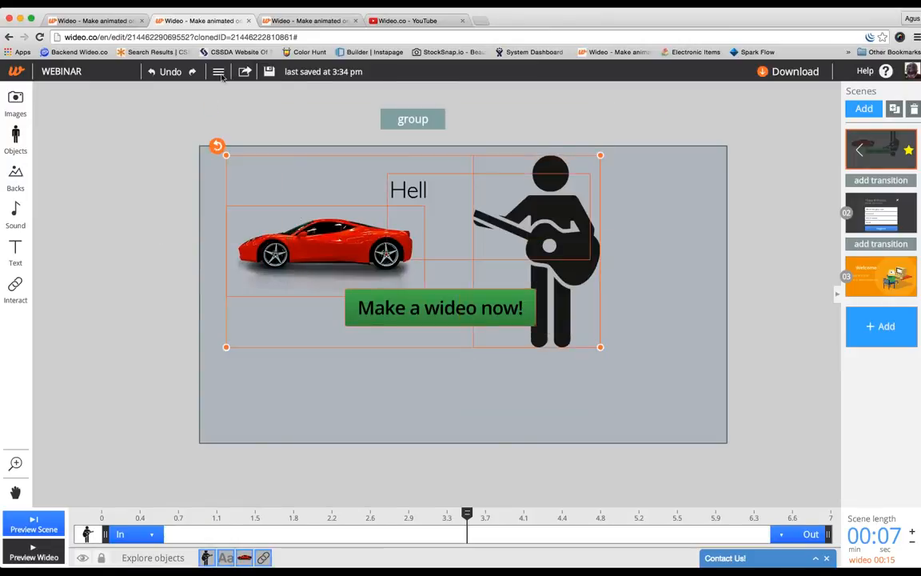
click(220, 74)
mouse_move(227, 213)
click(291, 214)
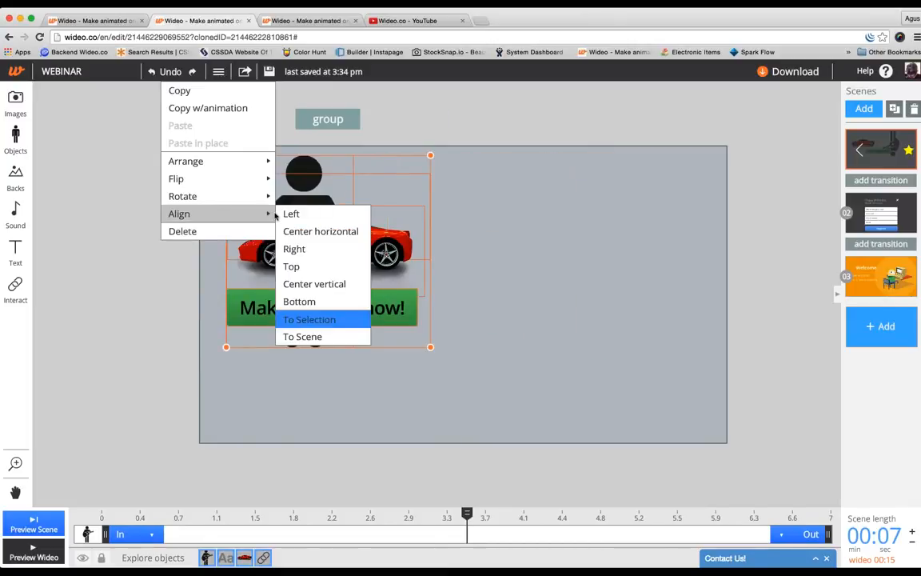
Step: Align the four selected objects right, and then center them horizontally within the selection
click(318, 249)
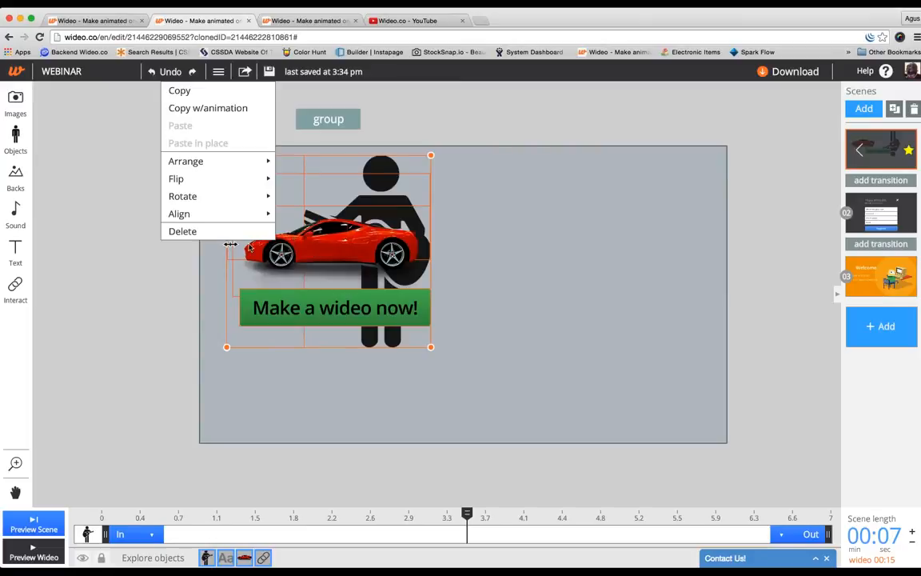
mouse_move(240, 214)
click(312, 230)
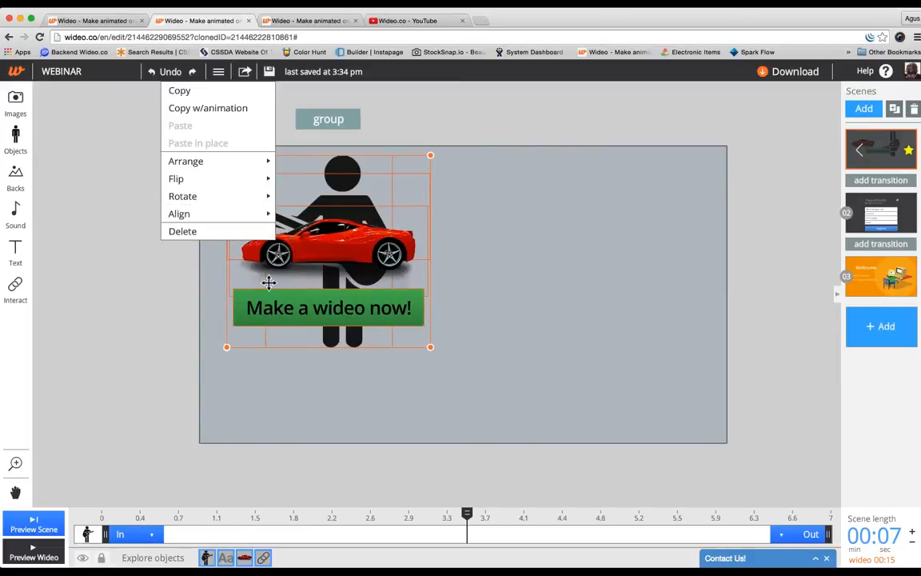
Step: Switch the alignment reference to the scene and center the selected objects horizontally in it
mouse_move(245, 213)
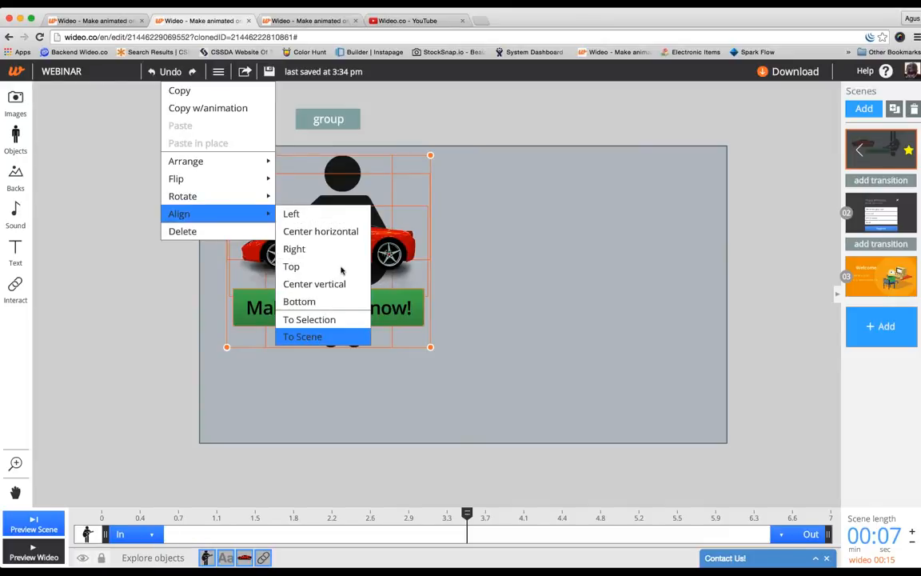
click(349, 231)
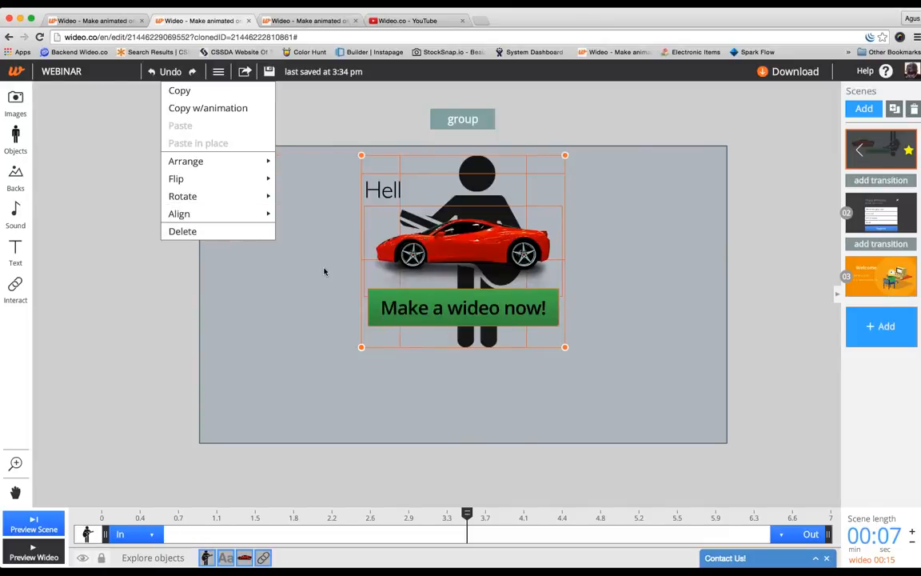
click(295, 320)
Step: Move the green button below the guitarist's feet and place the car just above the button
drag(420, 313, 432, 397)
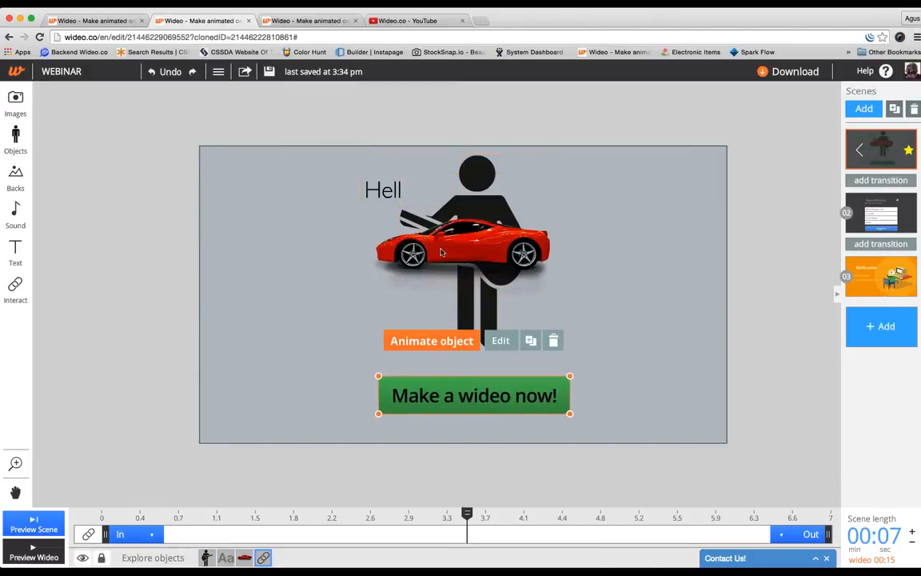
drag(445, 255, 439, 317)
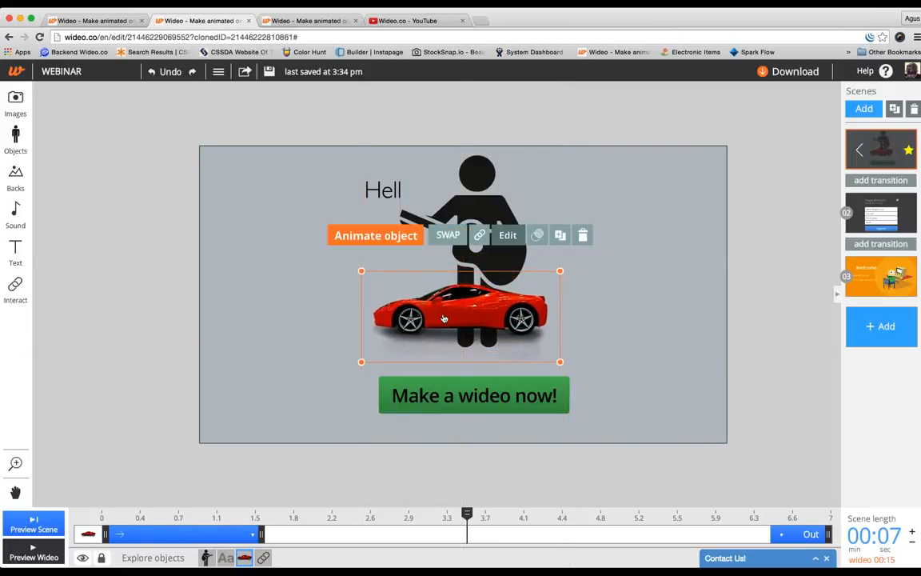
Step: Place the guitarist to the left of the car and lower the "Hell" text to just above the car
click(476, 238)
drag(476, 238, 633, 331)
drag(561, 220, 264, 221)
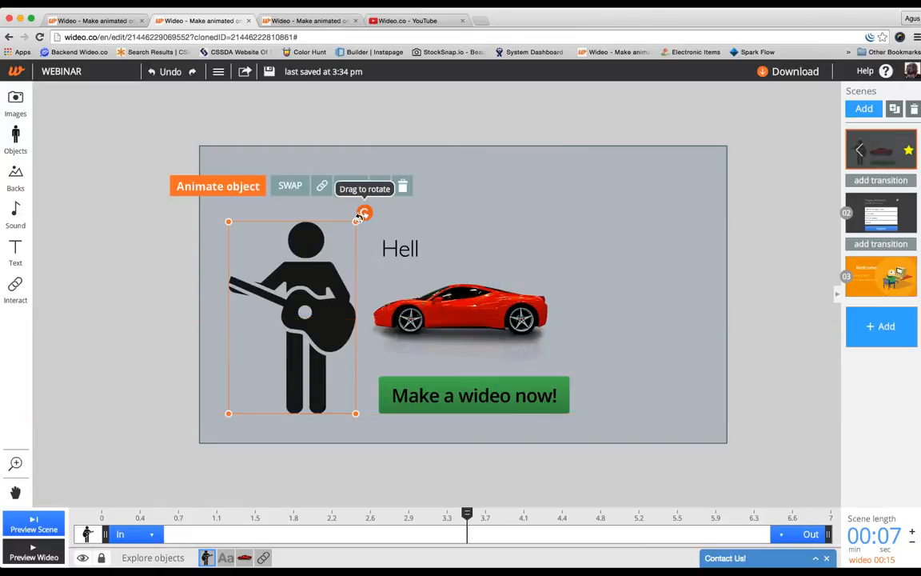
Step: Shrink the guitarist slightly and shift it a little closer to the car
drag(356, 221, 344, 238)
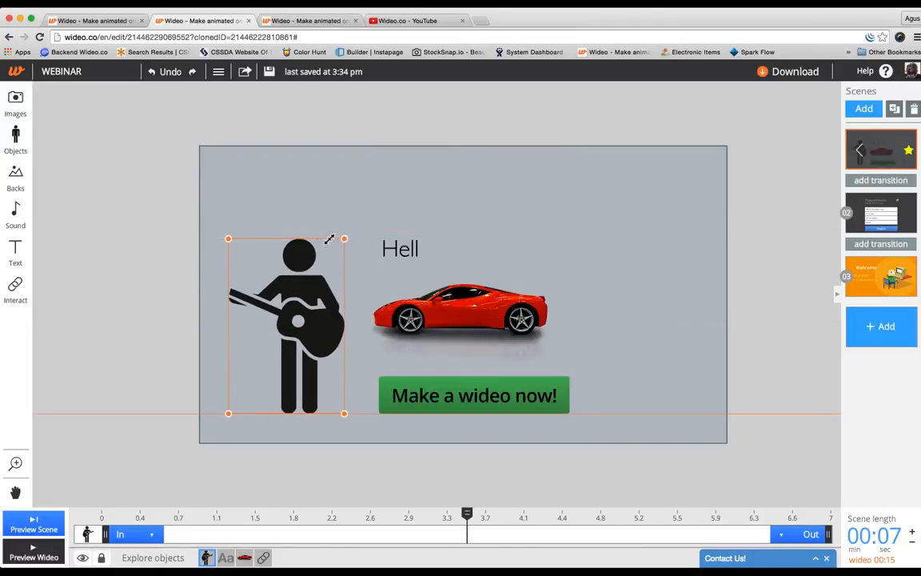
click(468, 213)
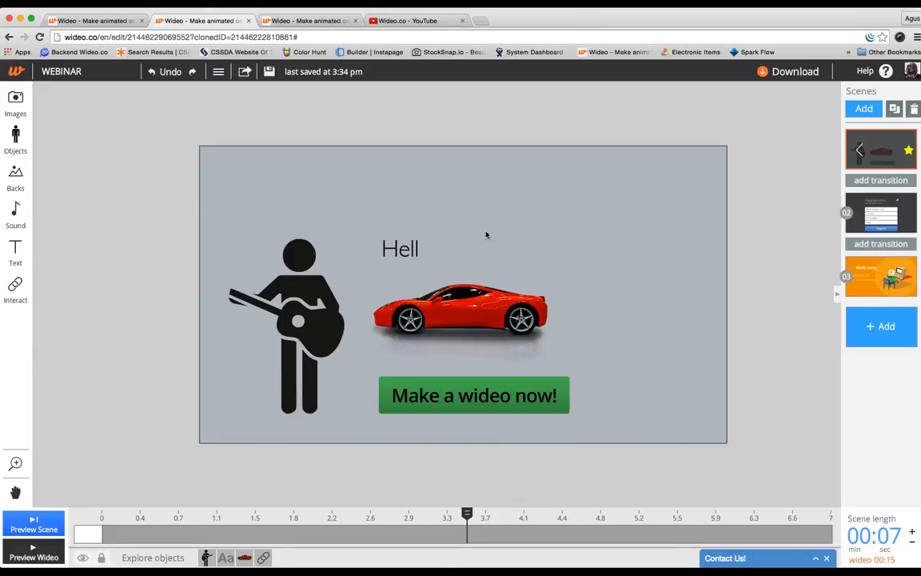
drag(272, 343, 324, 308)
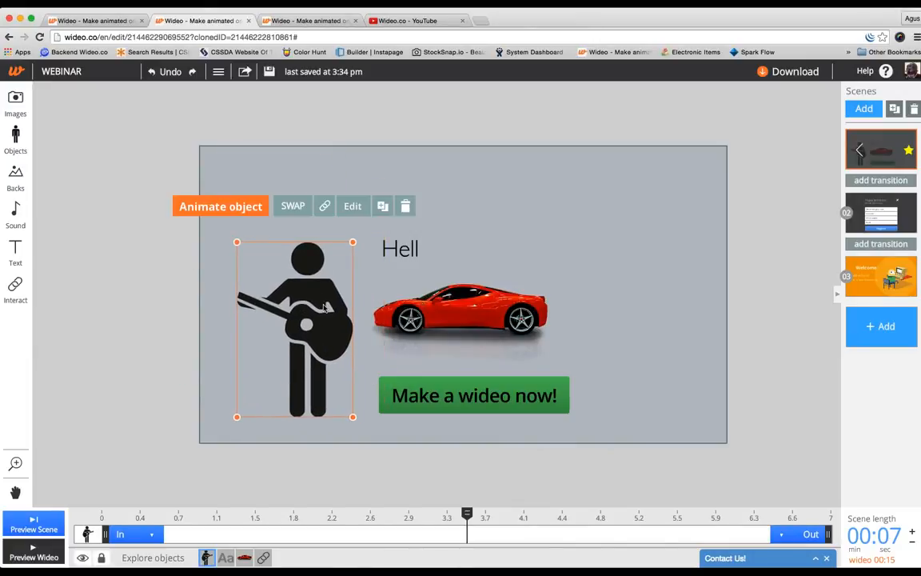
click(484, 218)
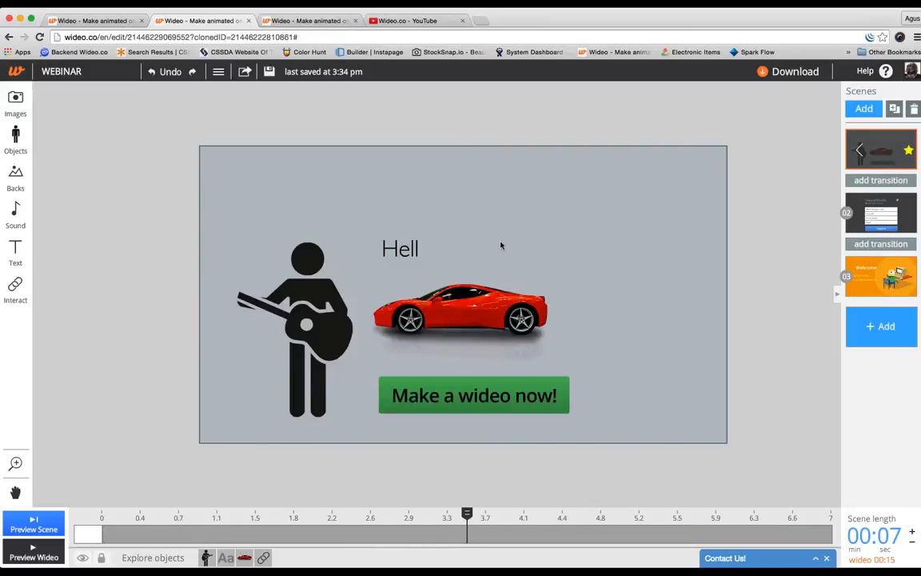
Step: Move the car slightly down toward the green button and select the "Hell" text
drag(494, 279, 499, 330)
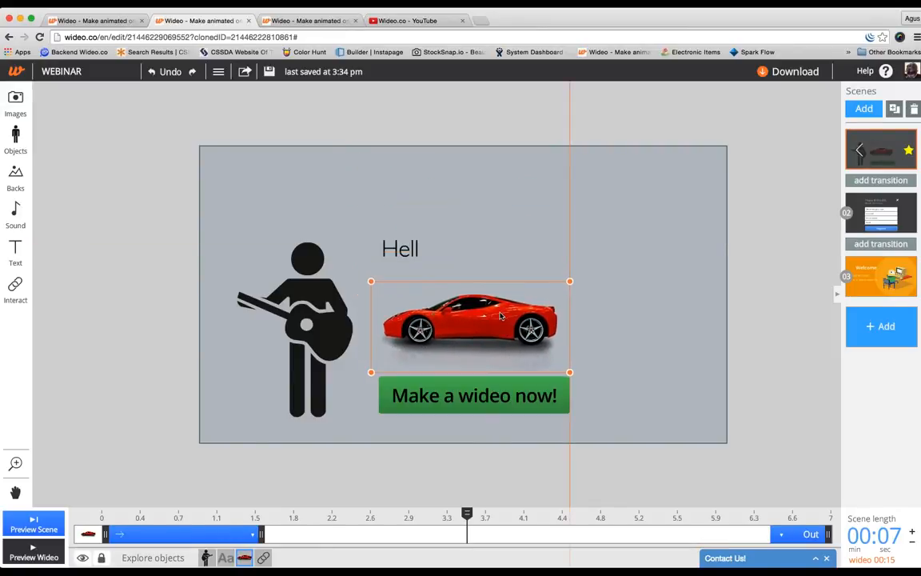
click(425, 284)
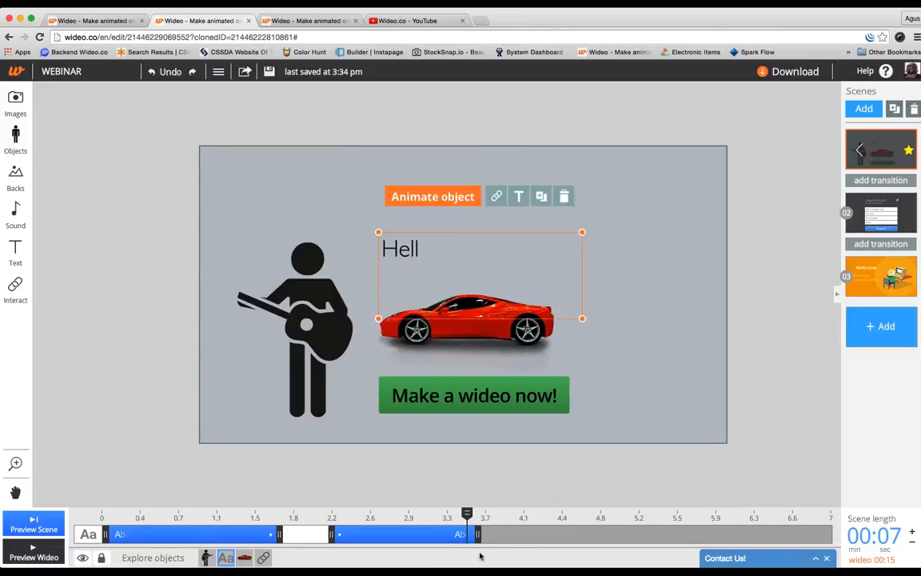
Step: Extend the text's time in the scene to about 5.3 s and move the text up clear of the car
drag(478, 539, 654, 539)
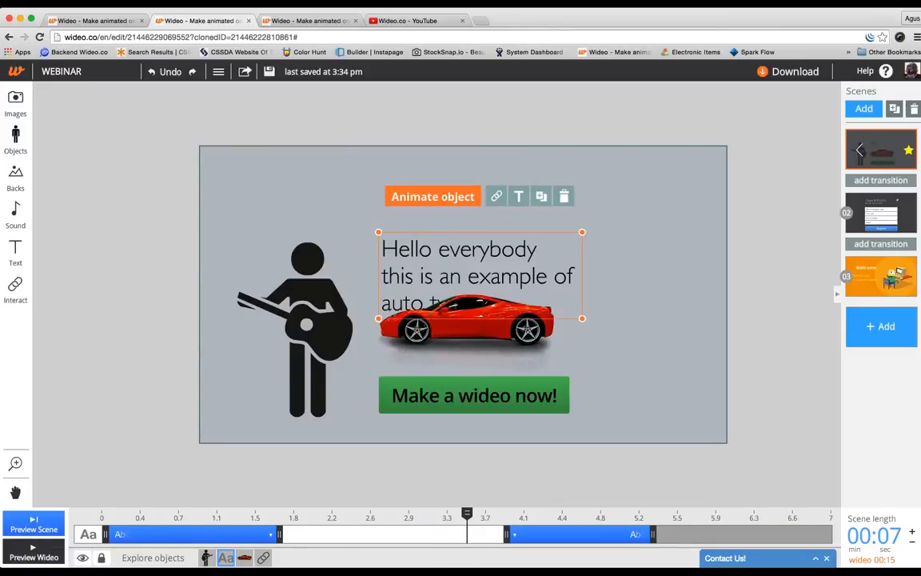
drag(512, 281, 511, 248)
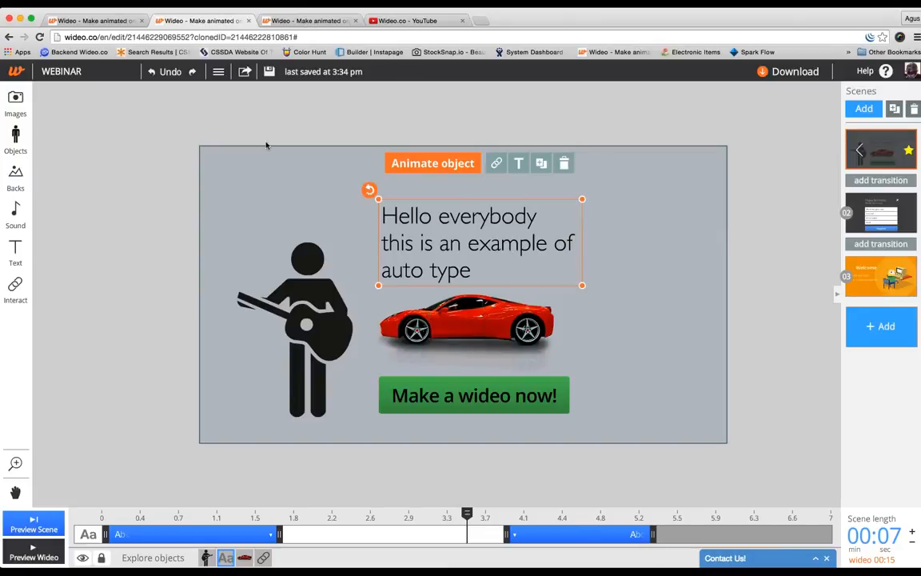
click(219, 71)
click(320, 107)
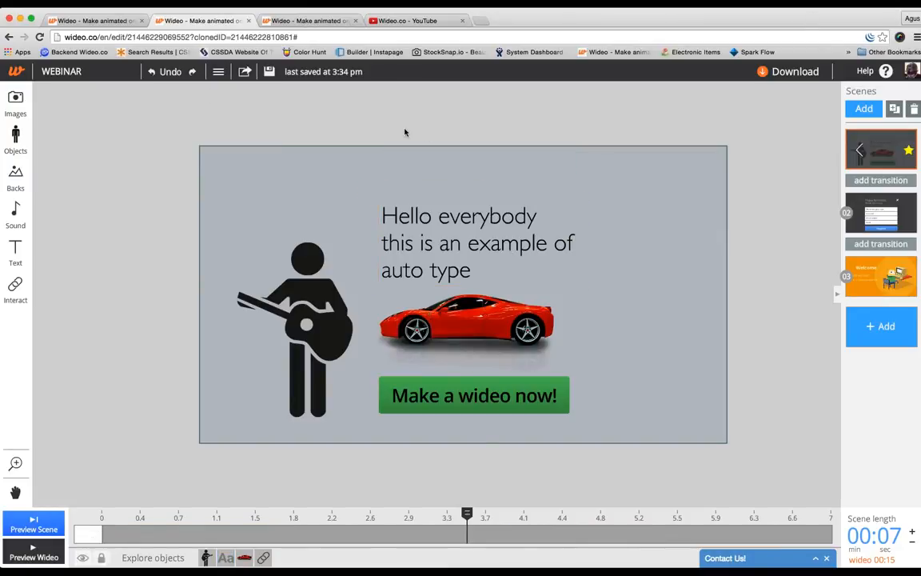
Step: Group the guitarist, text, car and green button, and move the group toward the right half of the scene
click(323, 327)
drag(173, 150, 658, 493)
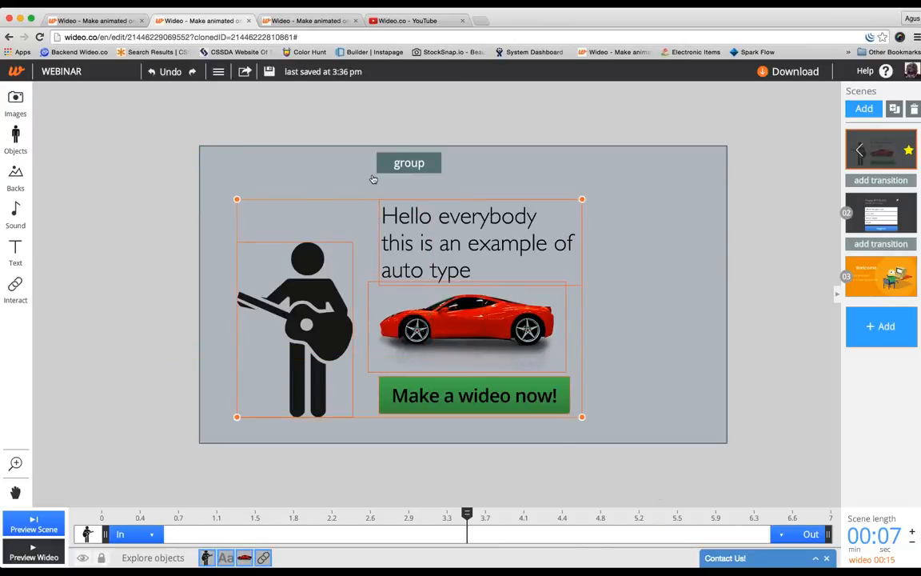
drag(227, 163, 615, 453)
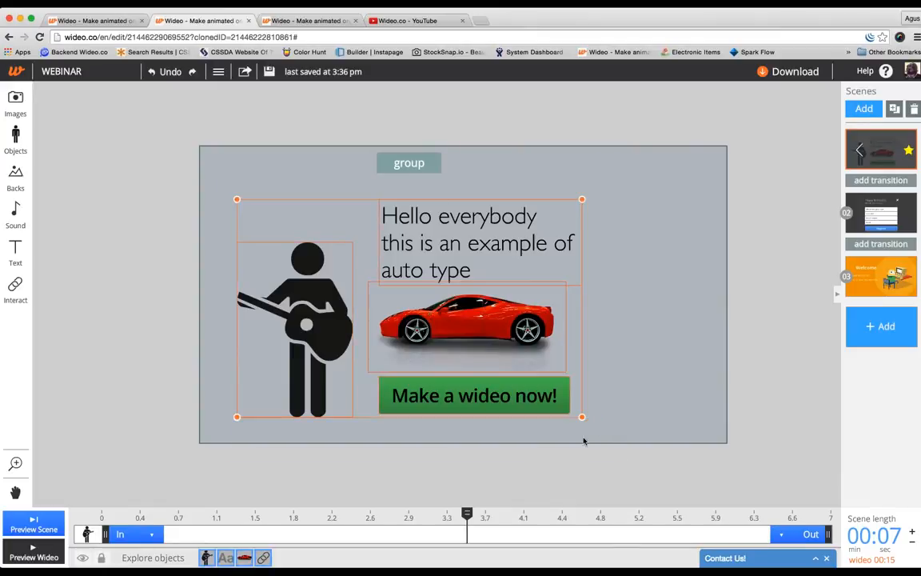
click(409, 162)
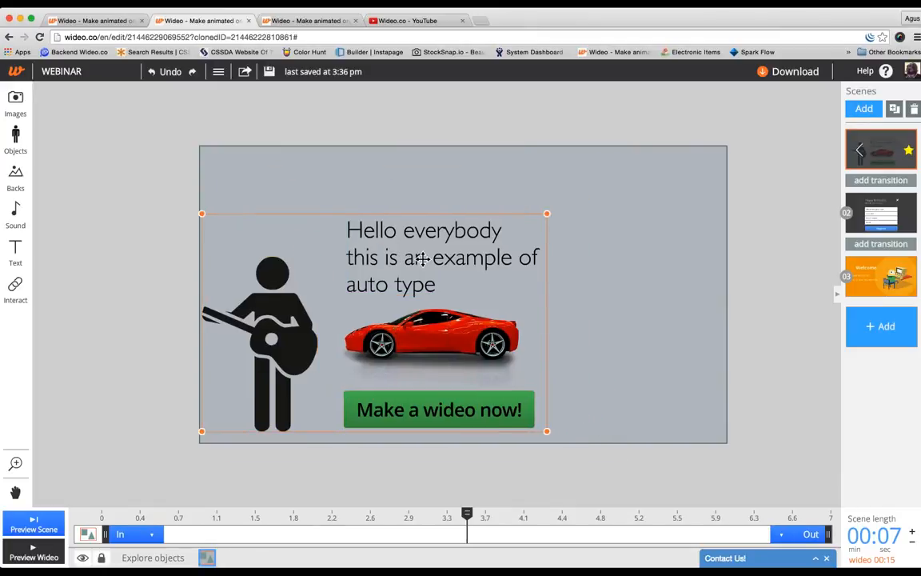
drag(422, 259, 519, 254)
Step: Play the scene from the start to check the grouped objects, stopping after about two seconds
drag(110, 516, 86, 524)
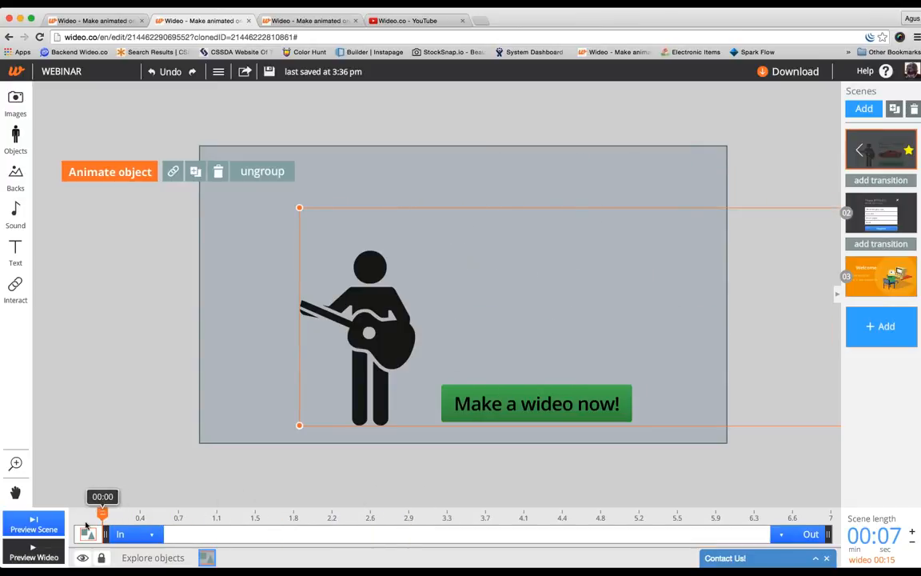
key(space)
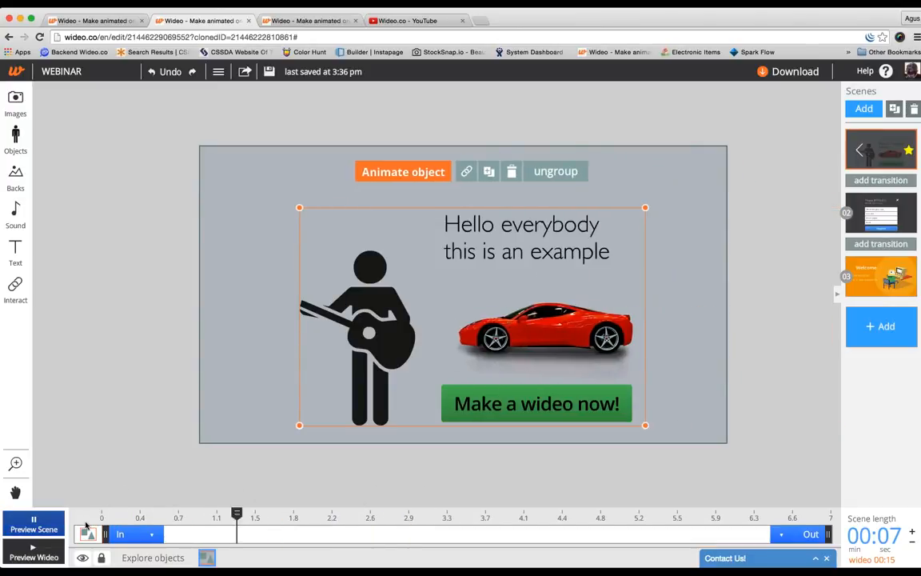
key(space)
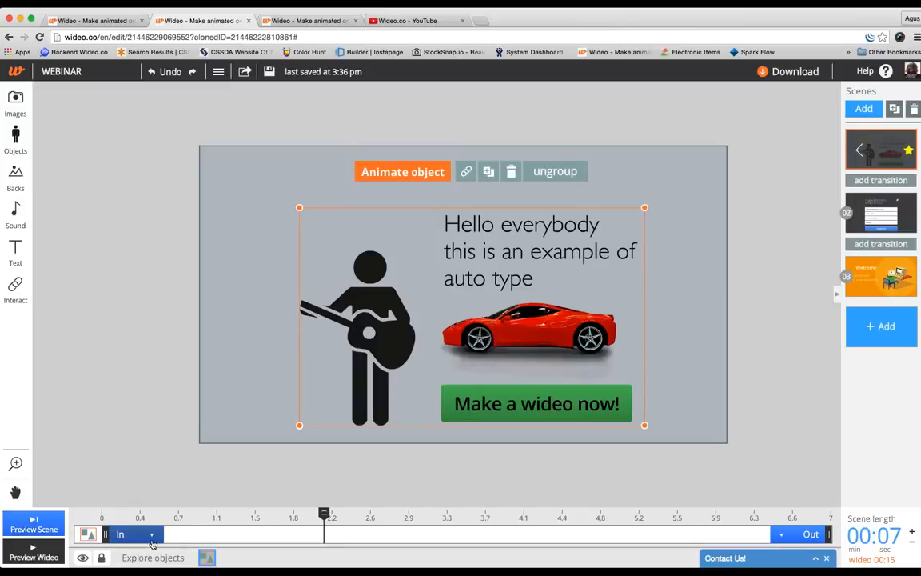
Step: Apply the Bounce entrance animation to the group and lengthen it to about 1.7 s
click(137, 534)
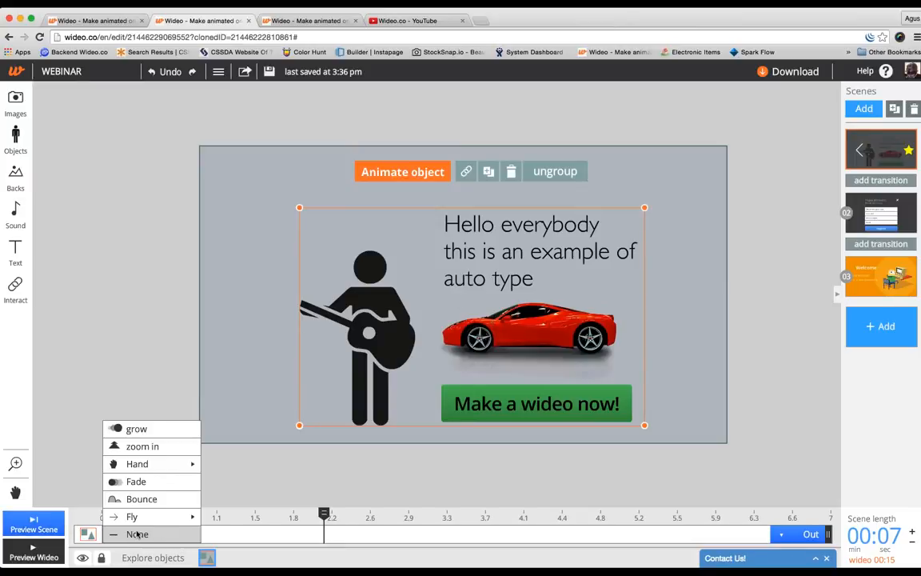
click(160, 499)
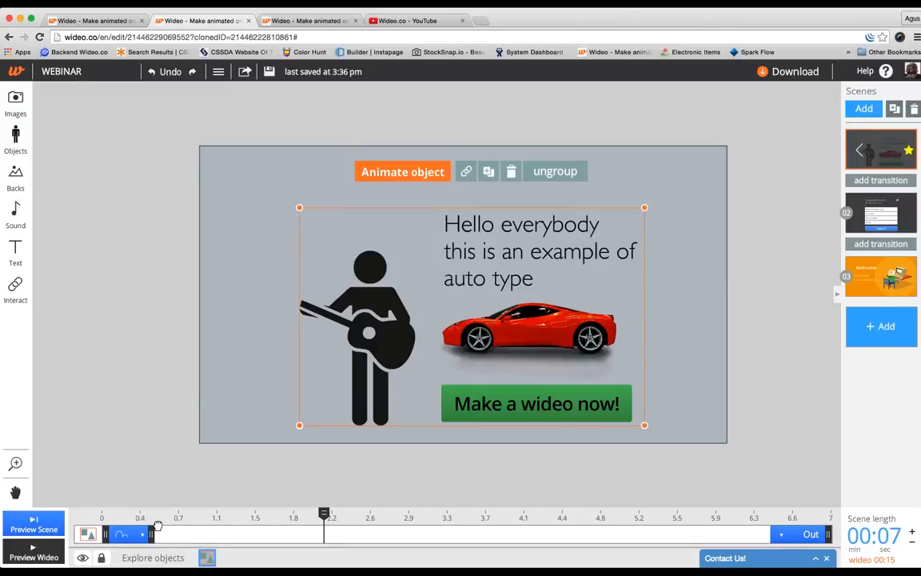
drag(157, 526, 282, 532)
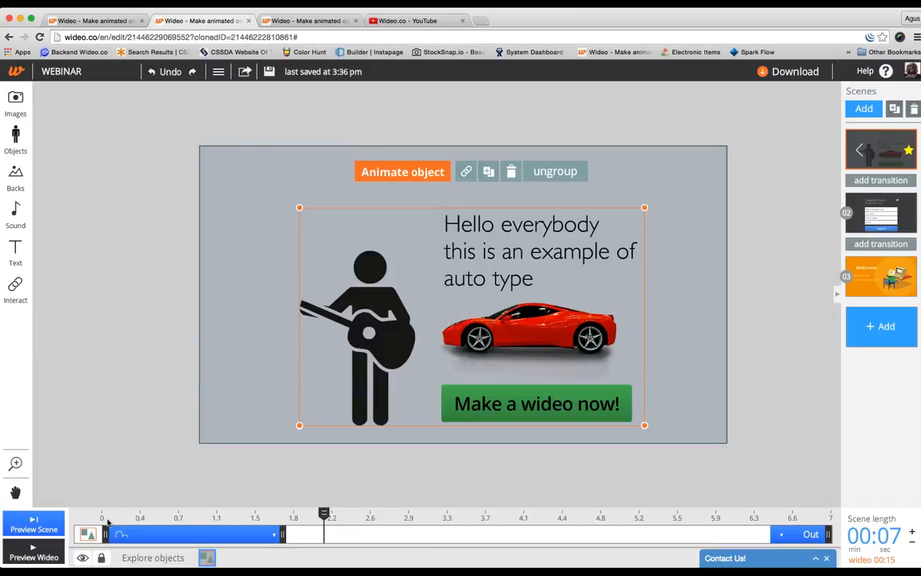
Step: Preview the scene from the beginning to check the group's bounce entrance
click(97, 522)
click(66, 492)
key(space)
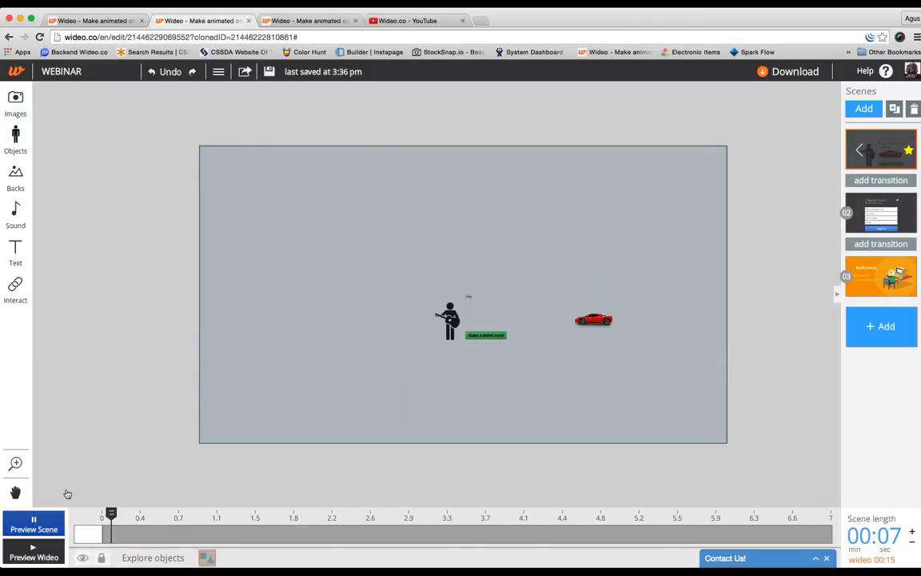
click(49, 526)
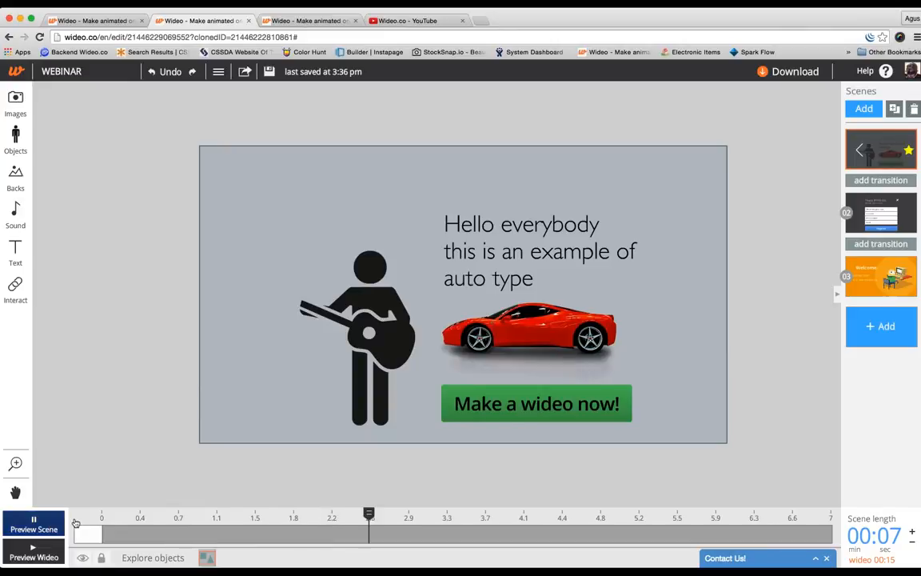
Step: Ungroup the guitarist, text, car and green button, and preview the scene with the separate objects
click(360, 332)
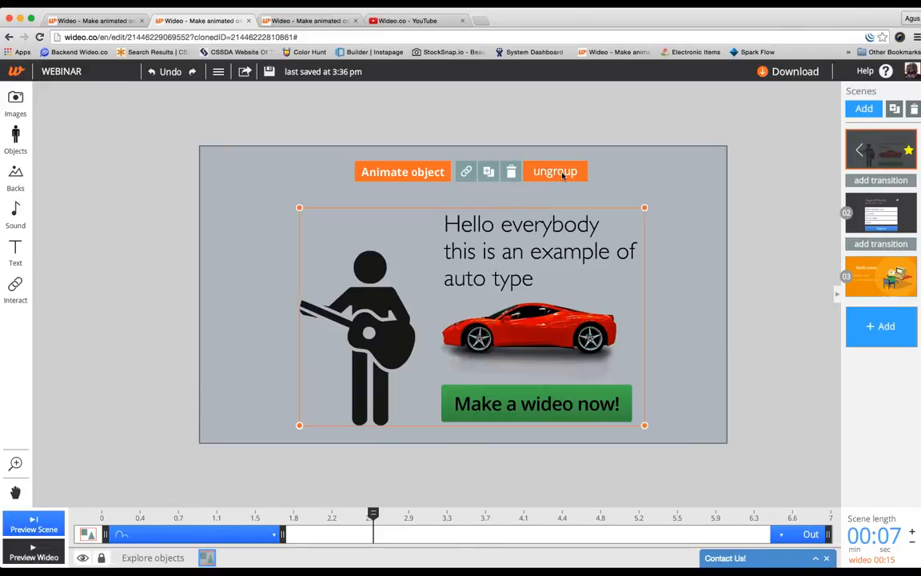
click(565, 171)
click(106, 514)
click(46, 525)
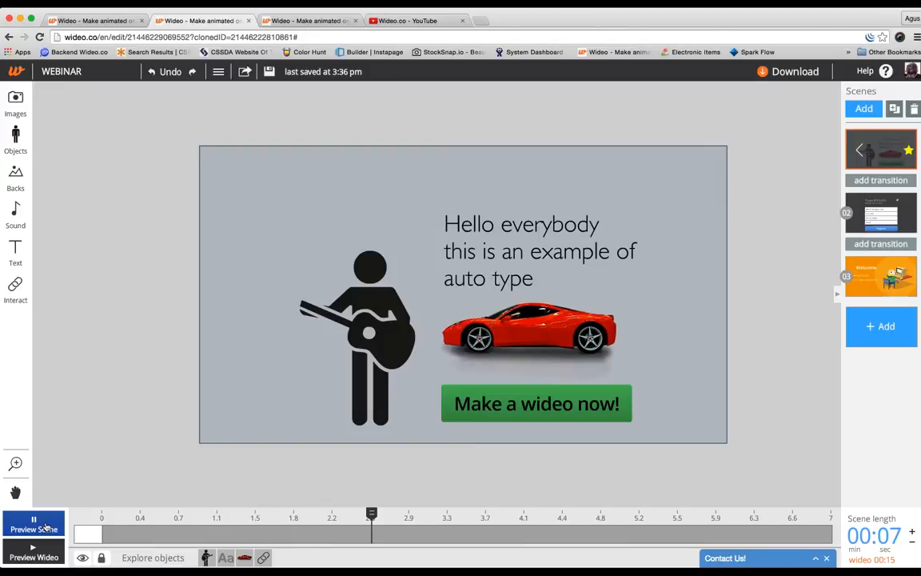
click(365, 176)
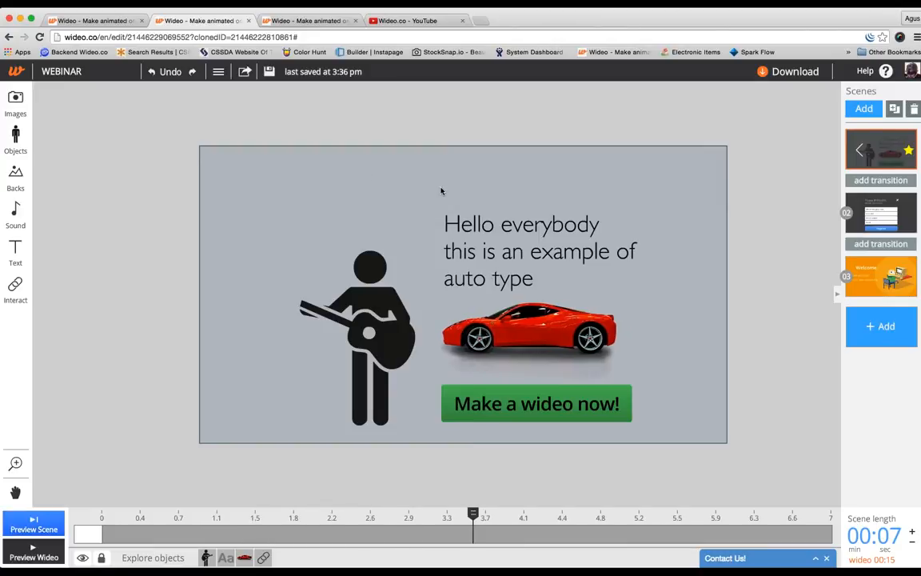
Step: Add a zoom in transition between the first and second scenes
click(783, 15)
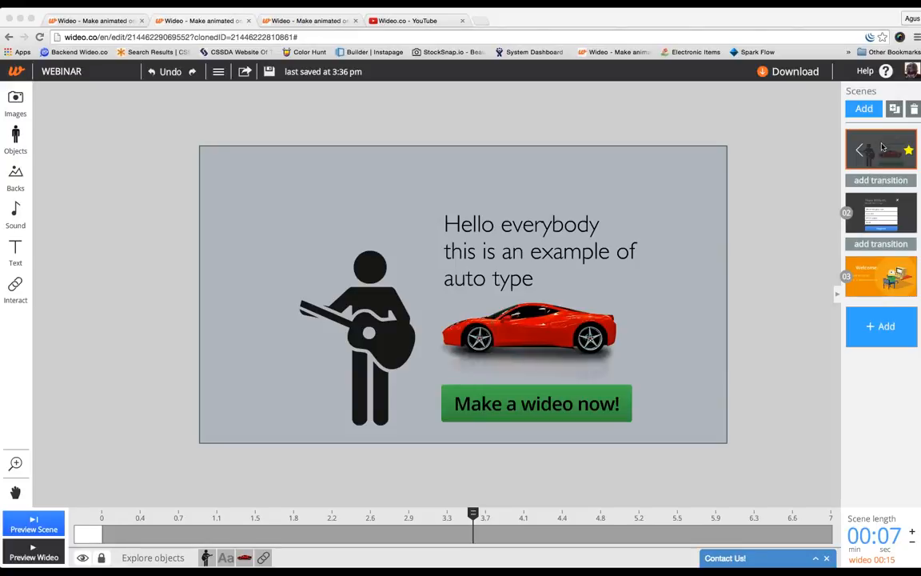
click(881, 186)
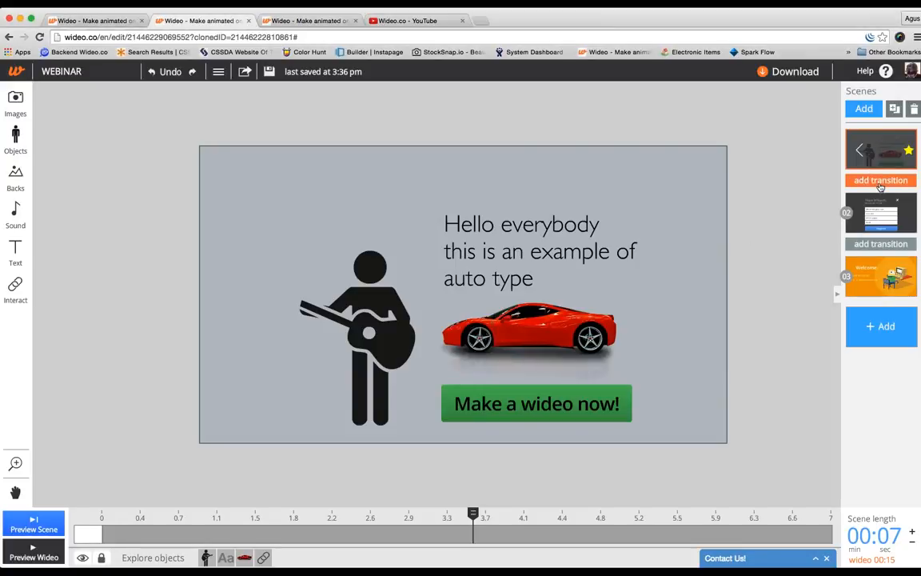
click(880, 186)
click(751, 11)
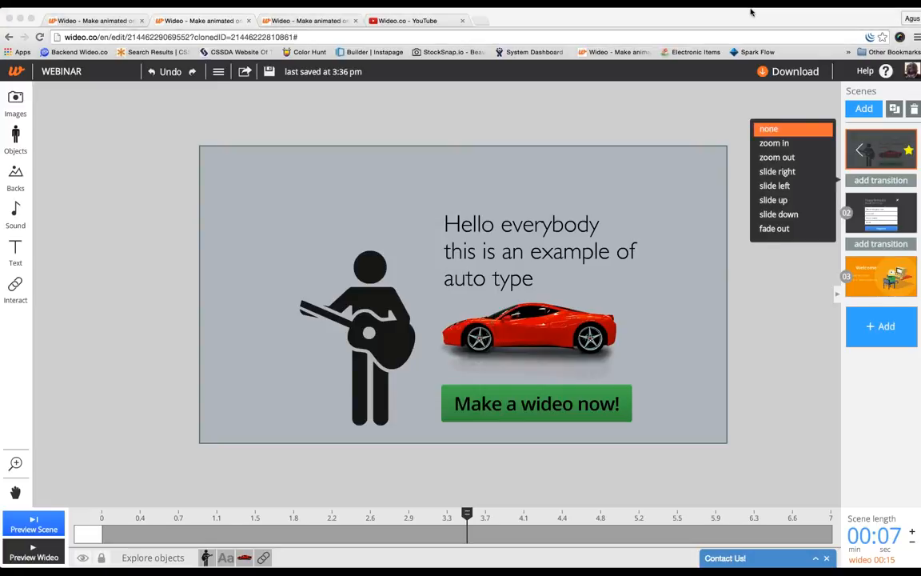
click(786, 144)
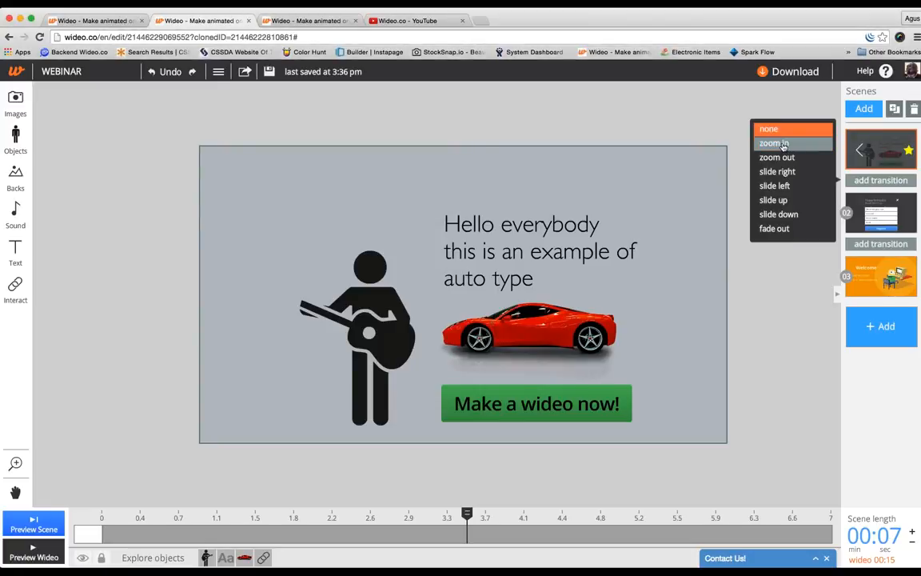
click(784, 143)
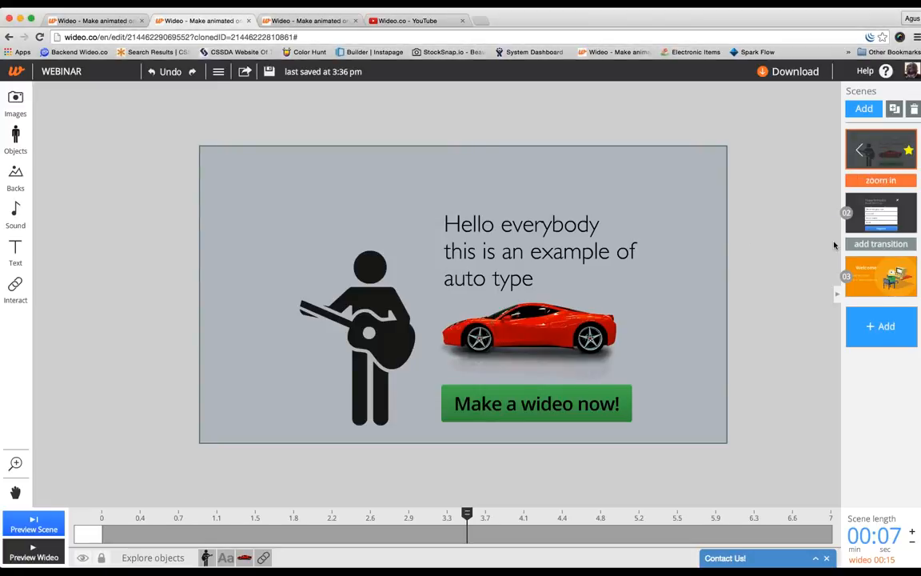
Step: Delete the registration form scene and preview the whole video through the transition into the Welcome scene
click(896, 210)
click(915, 109)
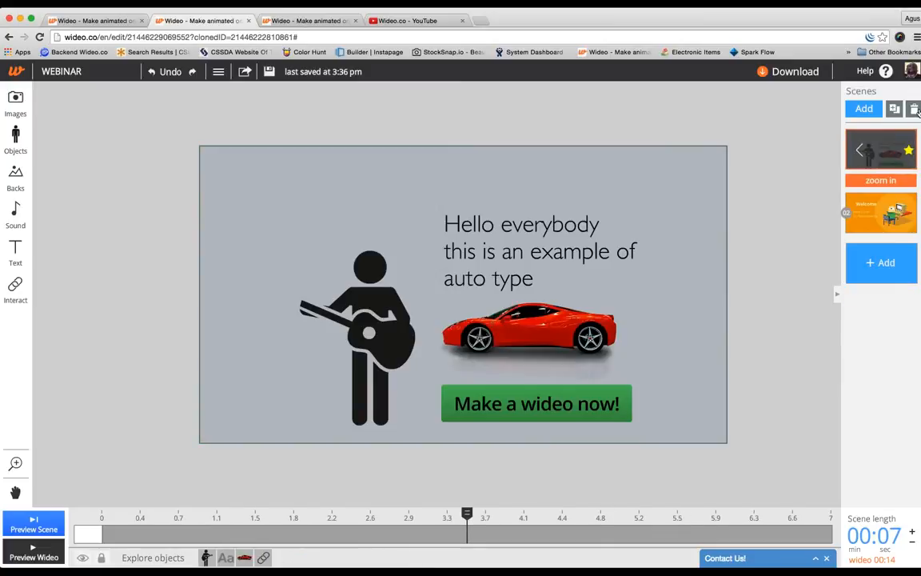
click(882, 181)
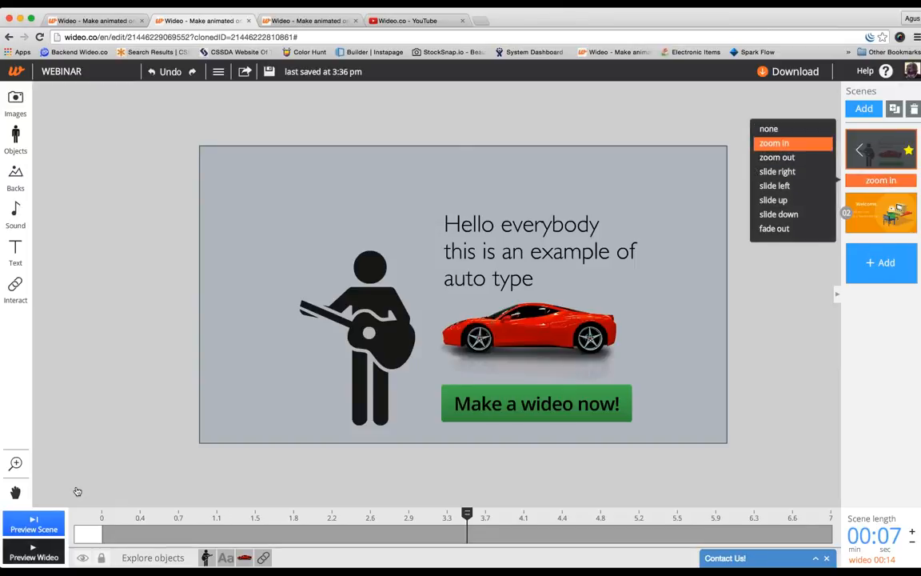
click(42, 557)
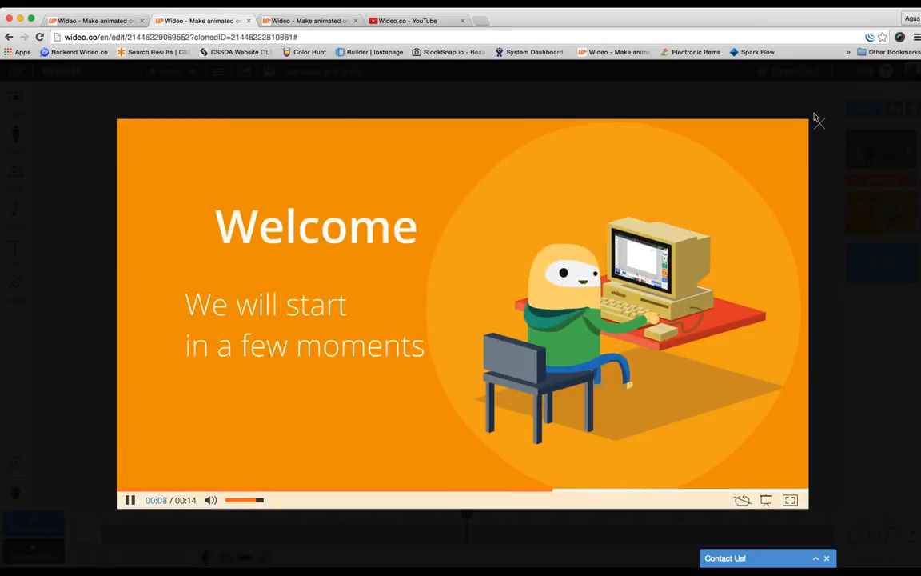
click(820, 124)
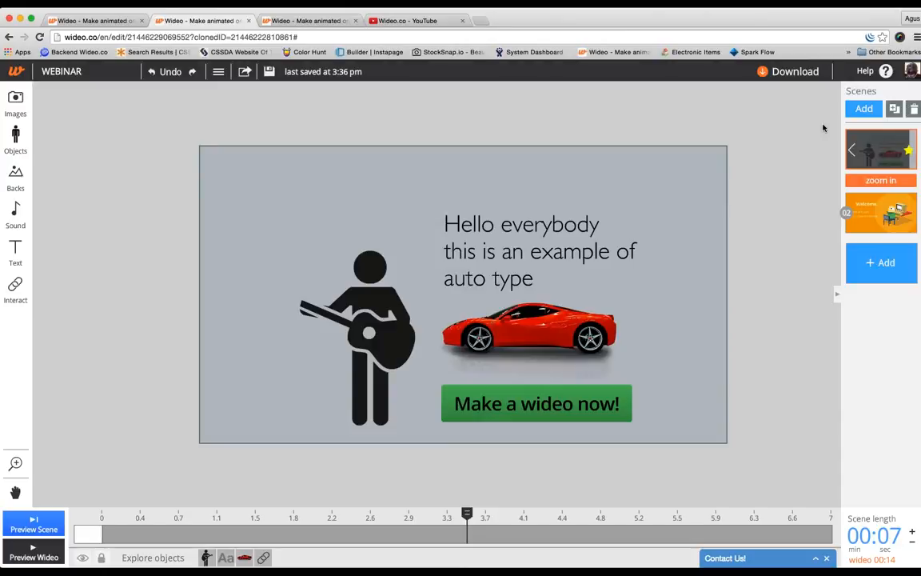
Step: Shorten the first scene's length to 4 seconds
click(912, 542)
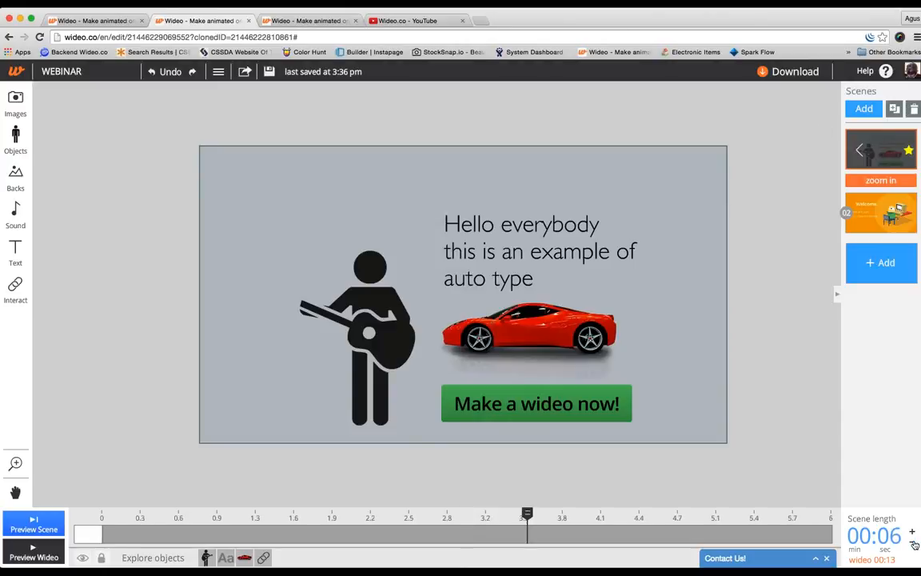
click(913, 543)
click(912, 542)
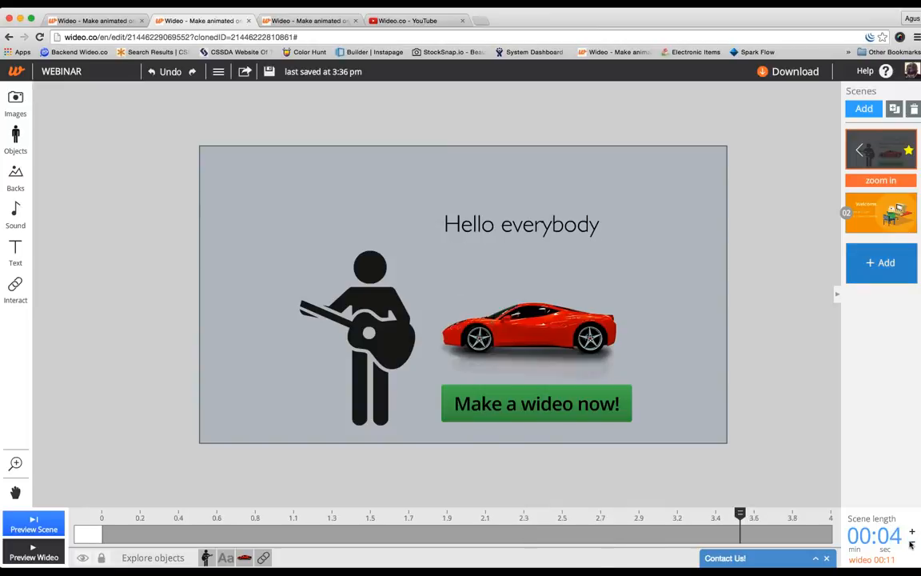
Step: Change the transition between the two scenes to slide right and preview the whole video
click(881, 181)
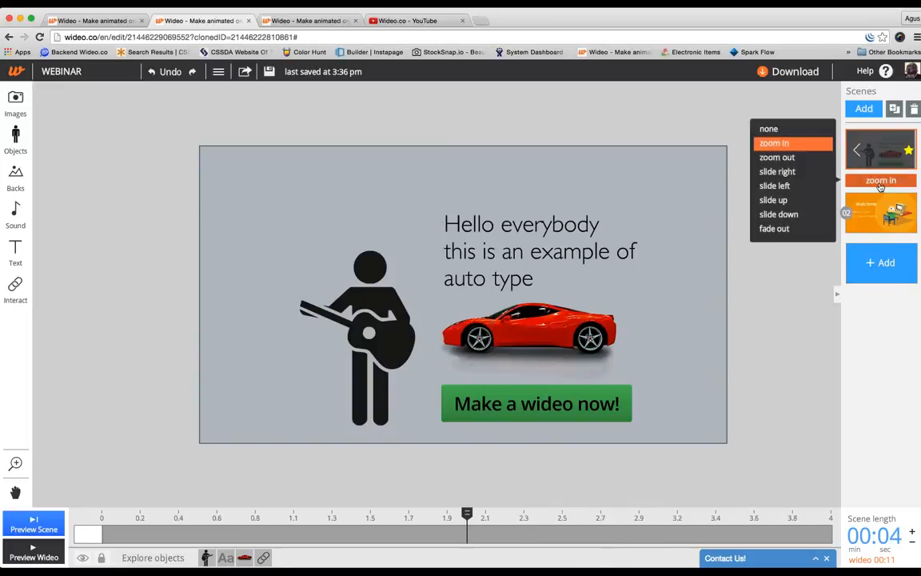
click(800, 175)
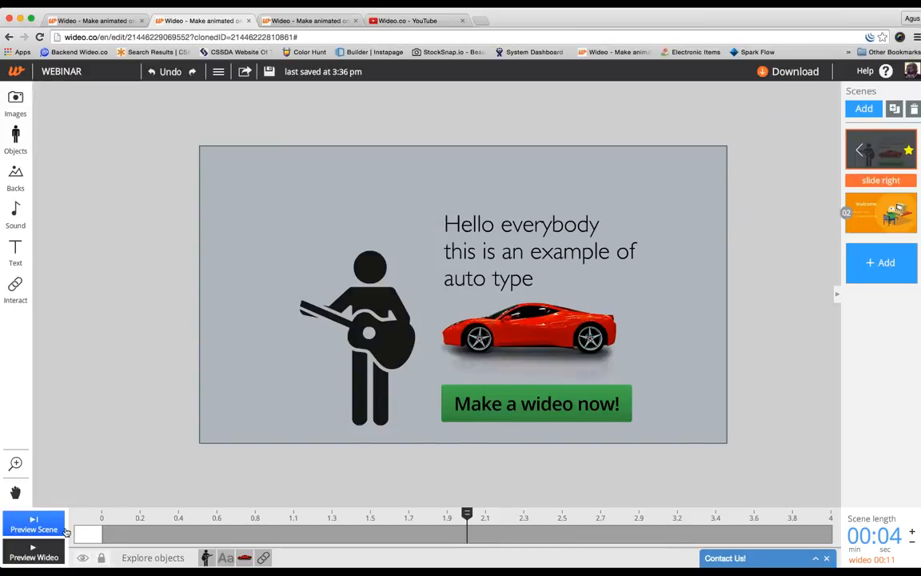
click(40, 556)
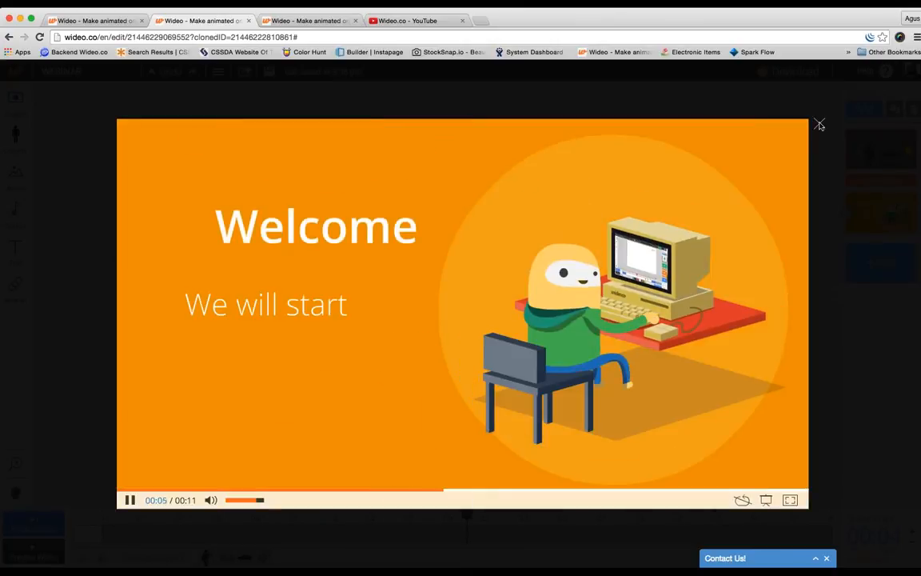
click(820, 132)
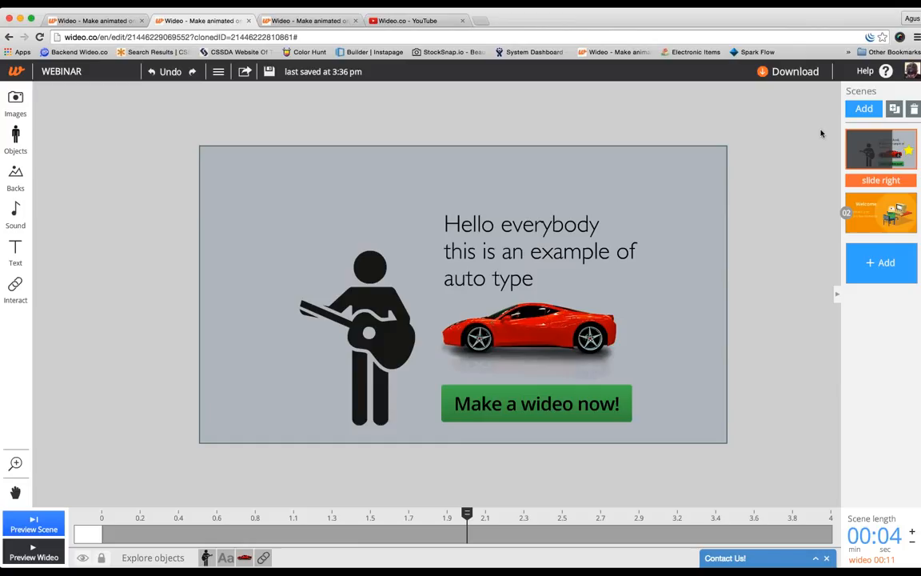
Step: Switch to the account profile page that lists the saved videos
click(737, 12)
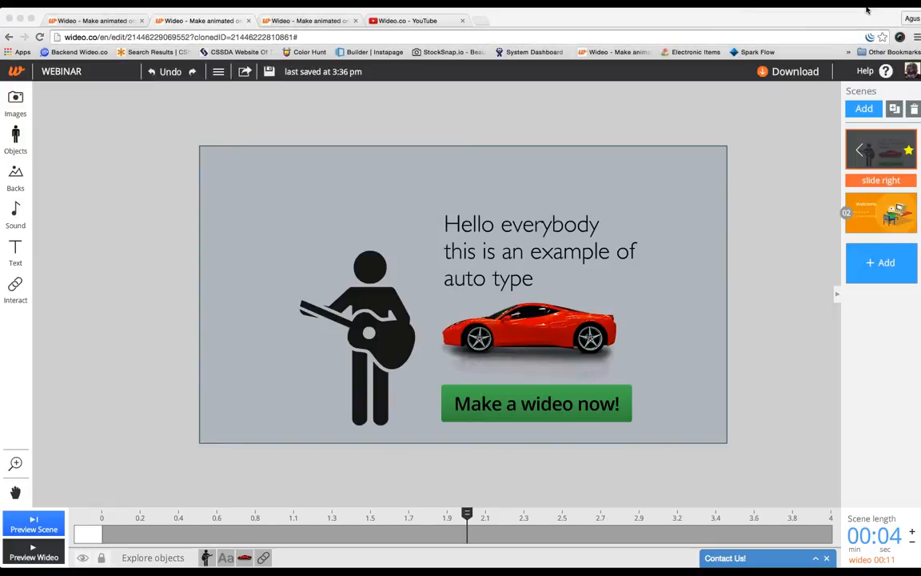
click(272, 129)
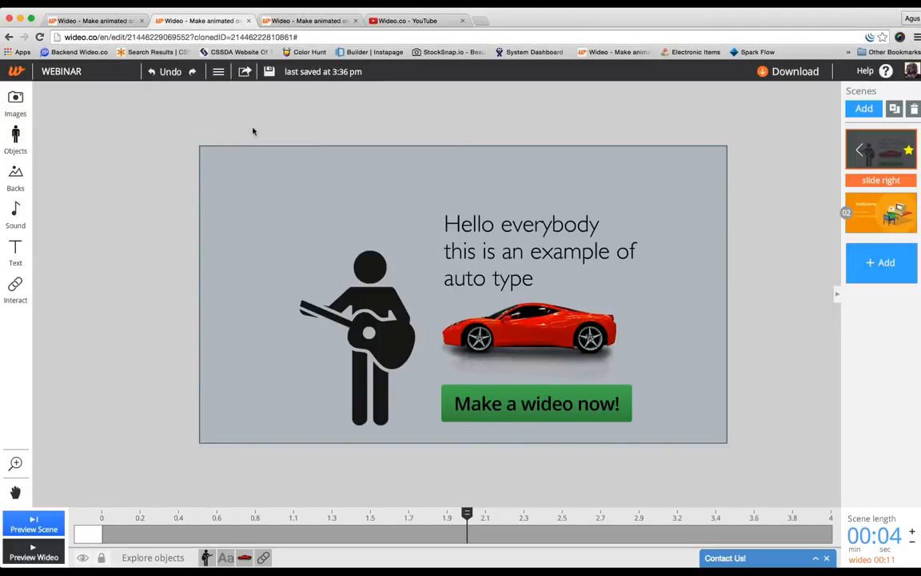
click(119, 21)
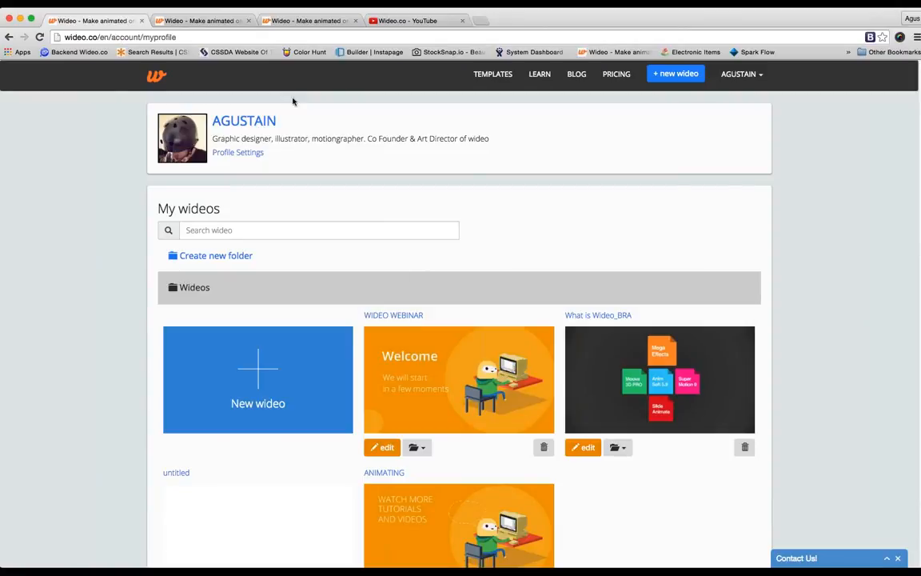
Step: Look through the video folders from AWG INDIA to Data Factory, then reopen the main Videos folder
scroll(530, 240, down, 1)
click(195, 268)
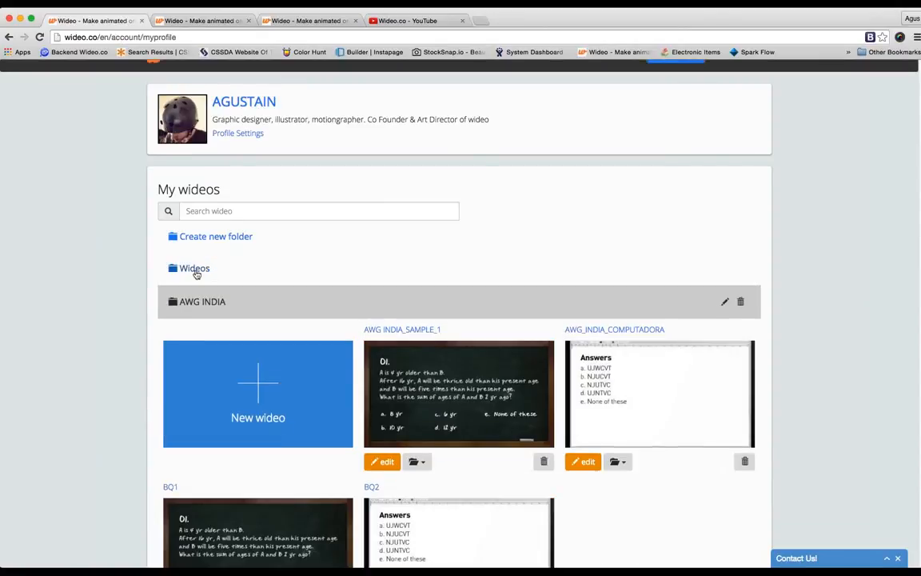
click(199, 303)
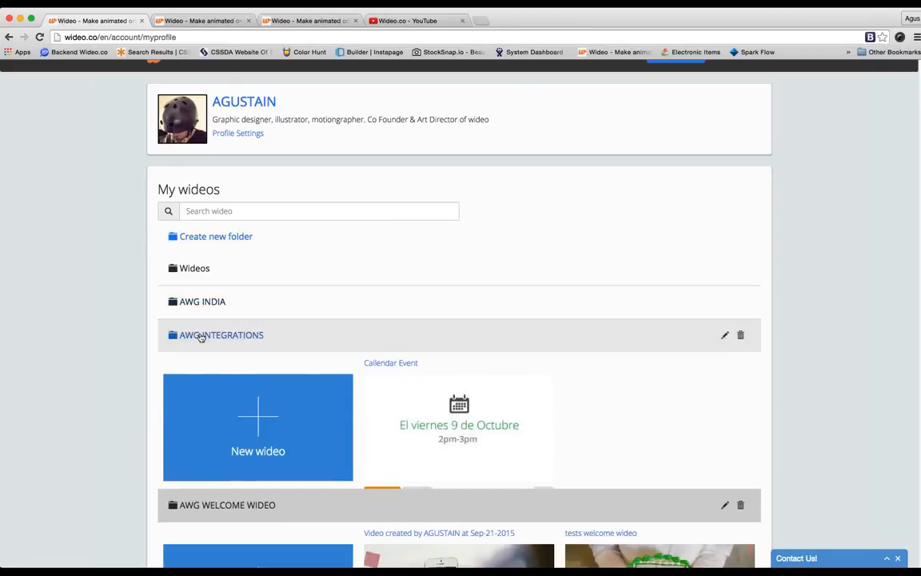
click(199, 336)
click(200, 341)
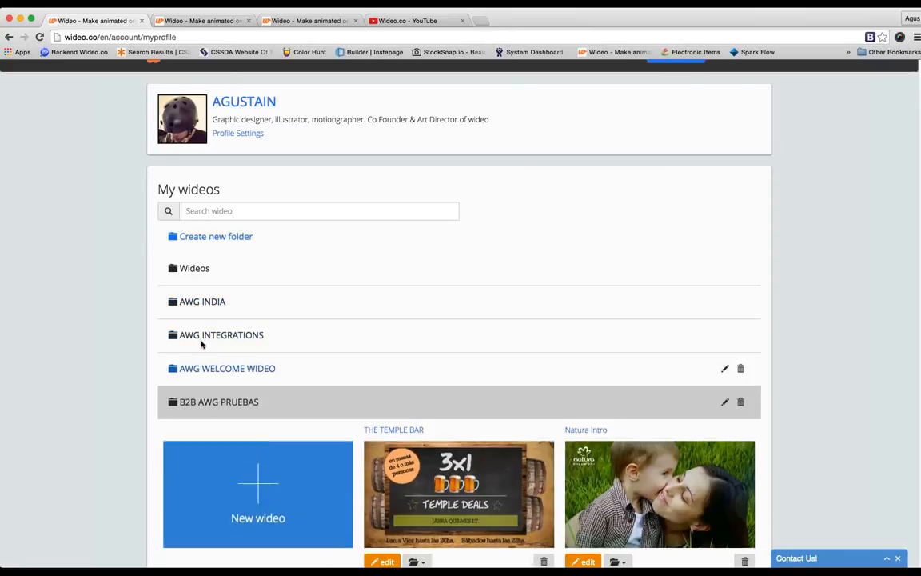
click(216, 409)
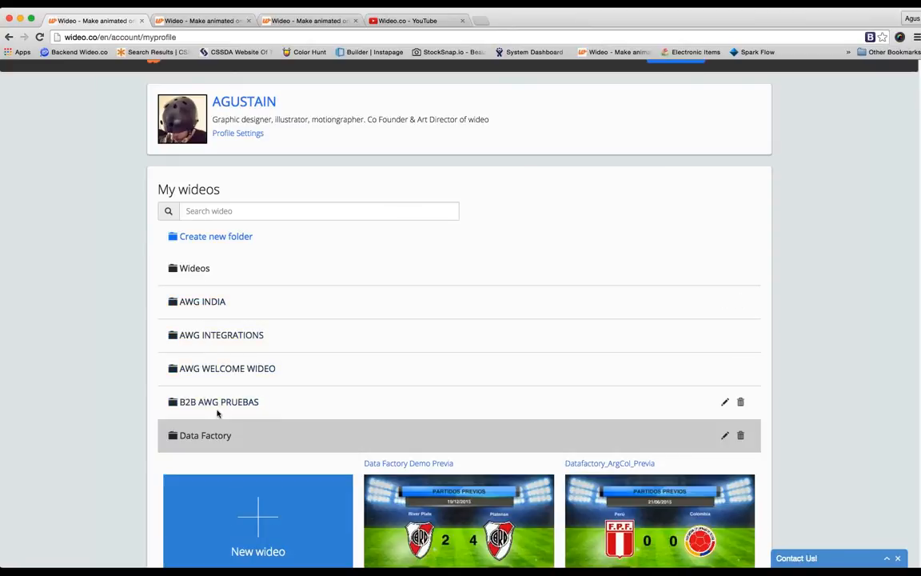
click(203, 269)
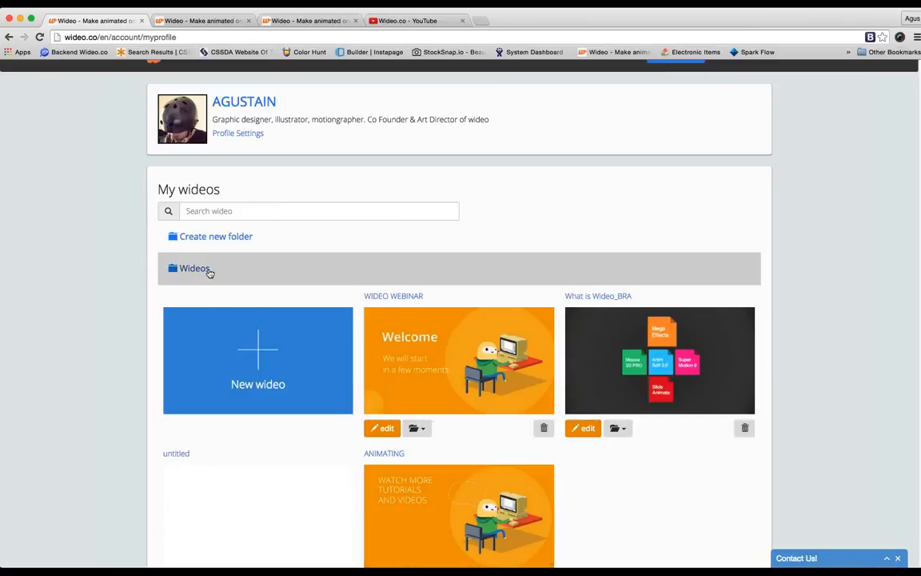
Step: Show the WIDEO WEBINAR video's share link and page address by selecting each of them
scroll(444, 362, down, 3)
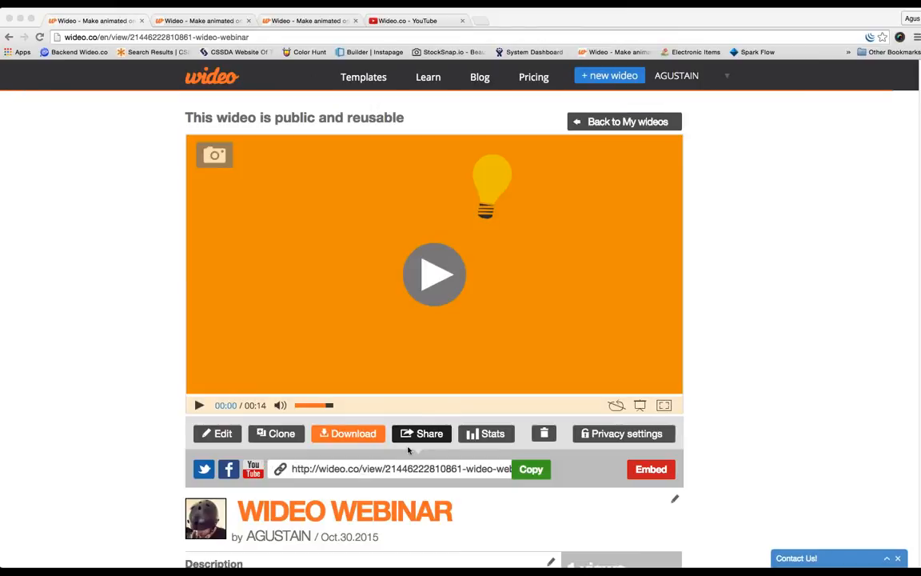
click(304, 467)
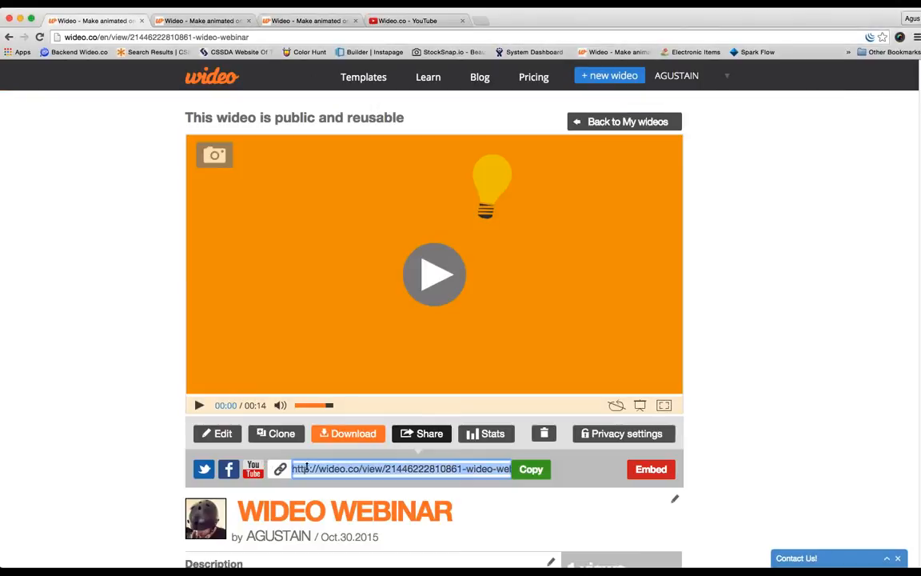
key(super+l)
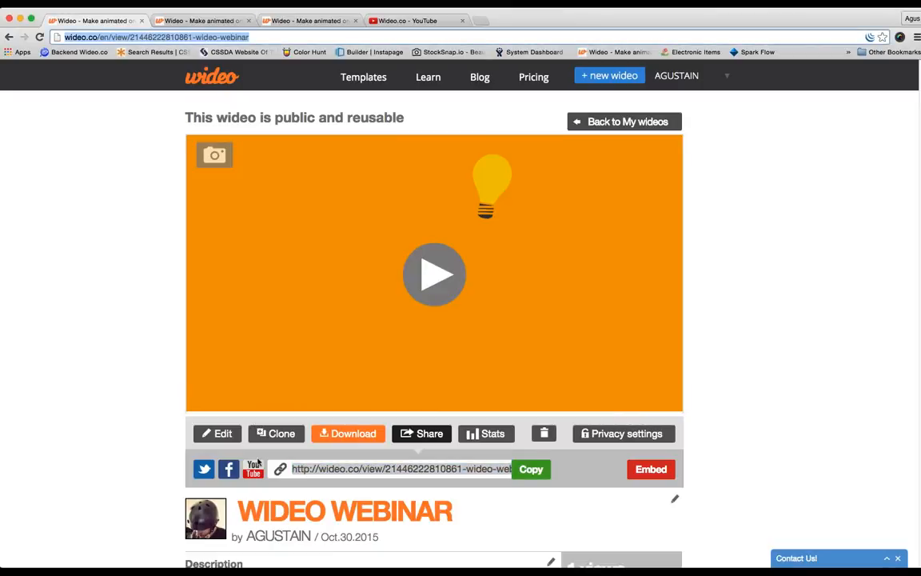
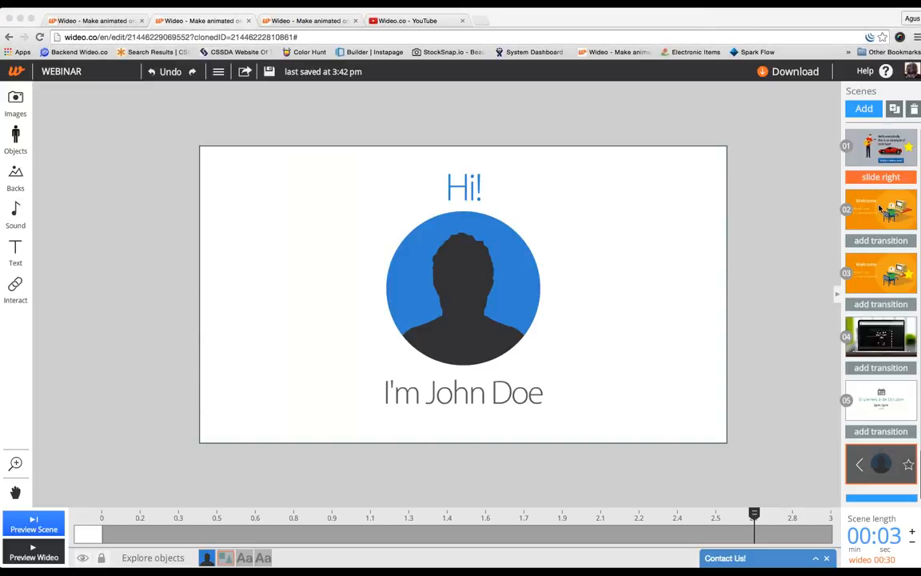
Step: Show the laptop screenshot scene, close the WEBINAR editor and open the video templates gallery
click(899, 336)
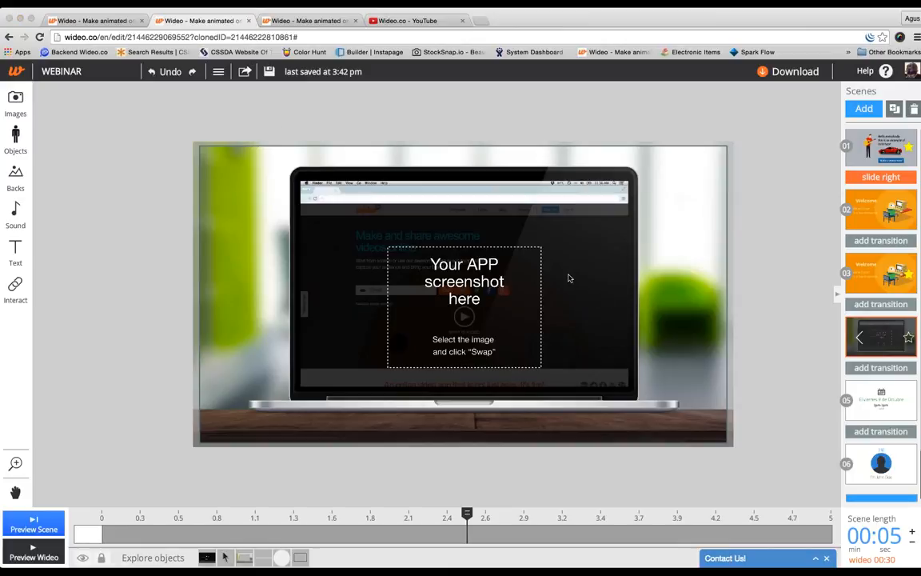
key(super+w)
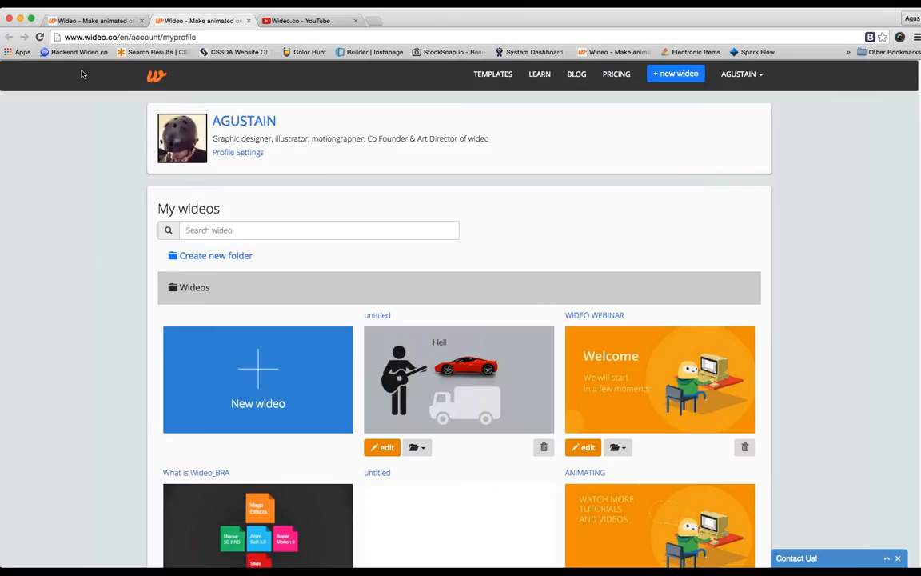
key(ctrl+shift+Tab)
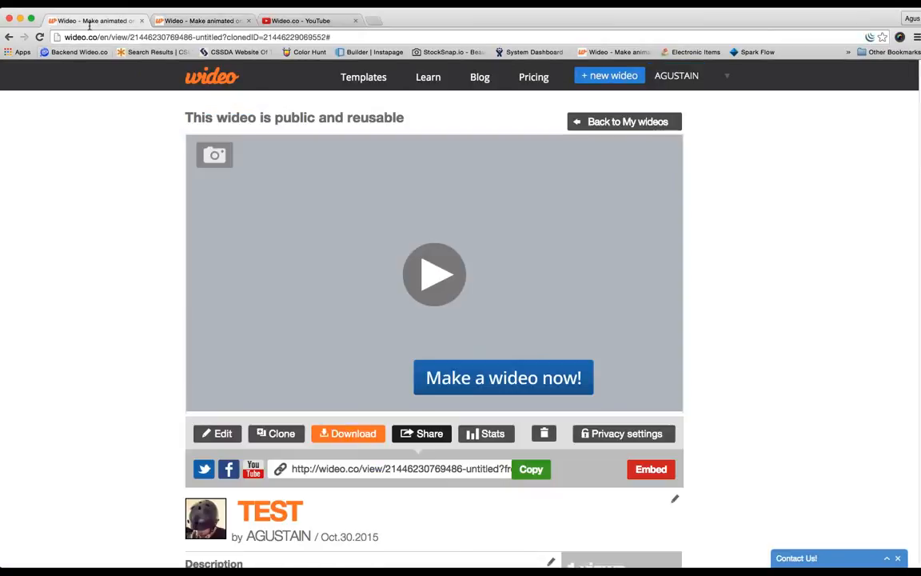
click(200, 22)
click(490, 75)
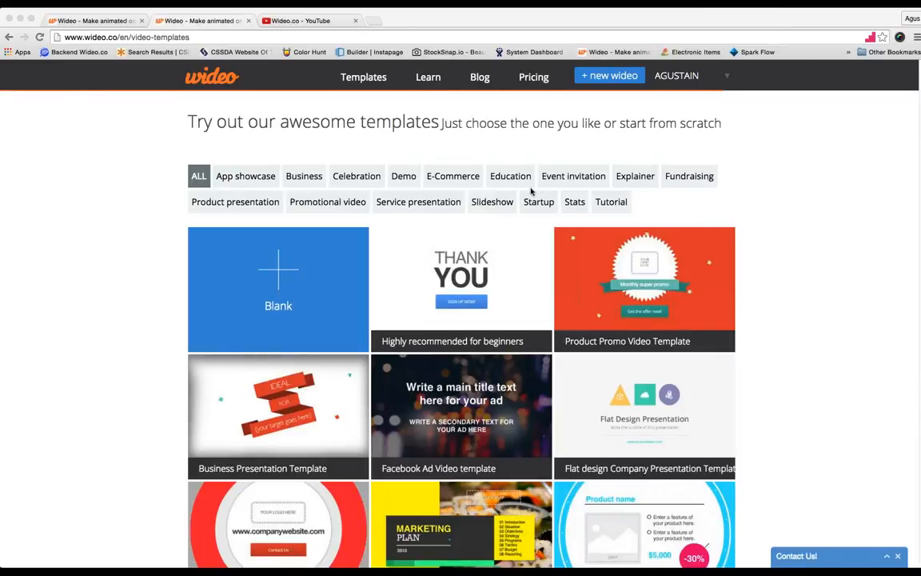
Step: Browse the video templates gallery to examine the available business, app, e-commerce and educational templates
scroll(531, 190, down, 7)
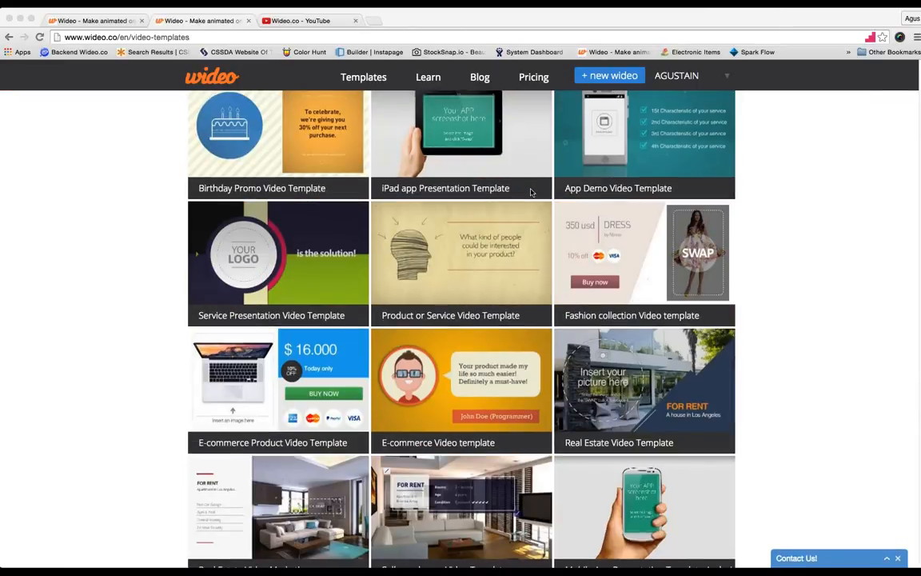
scroll(529, 199, down, 5)
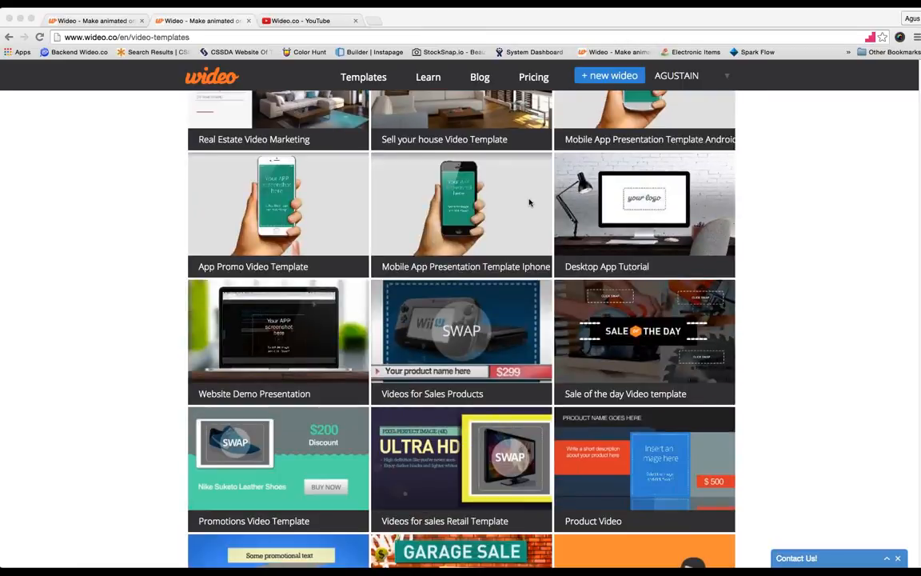
scroll(529, 208, down, 2)
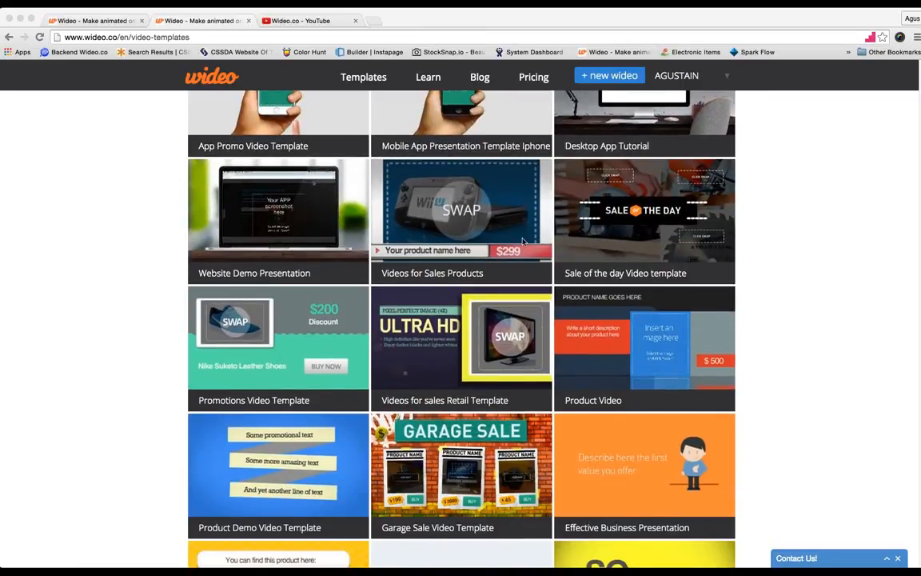
scroll(524, 238, down, 2)
scroll(524, 238, up, 2)
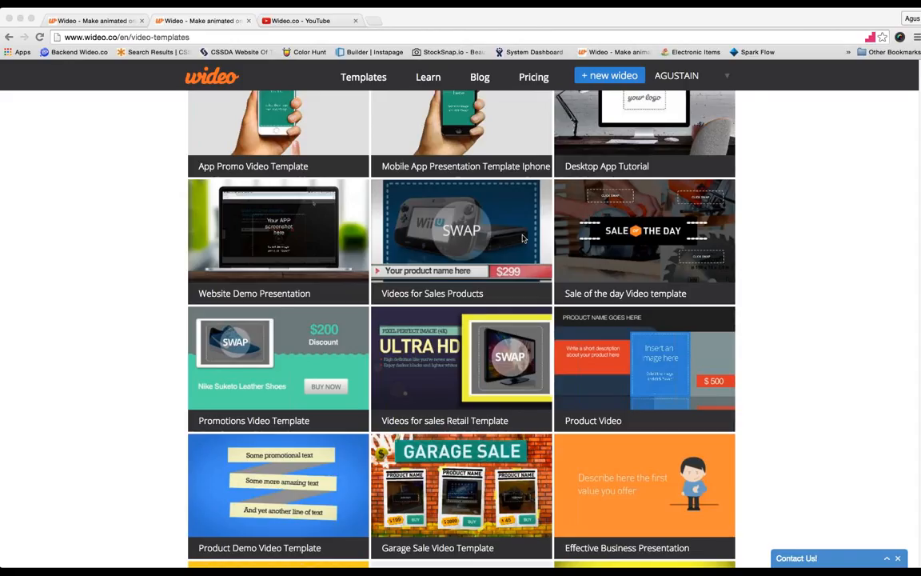
scroll(523, 238, up, 3)
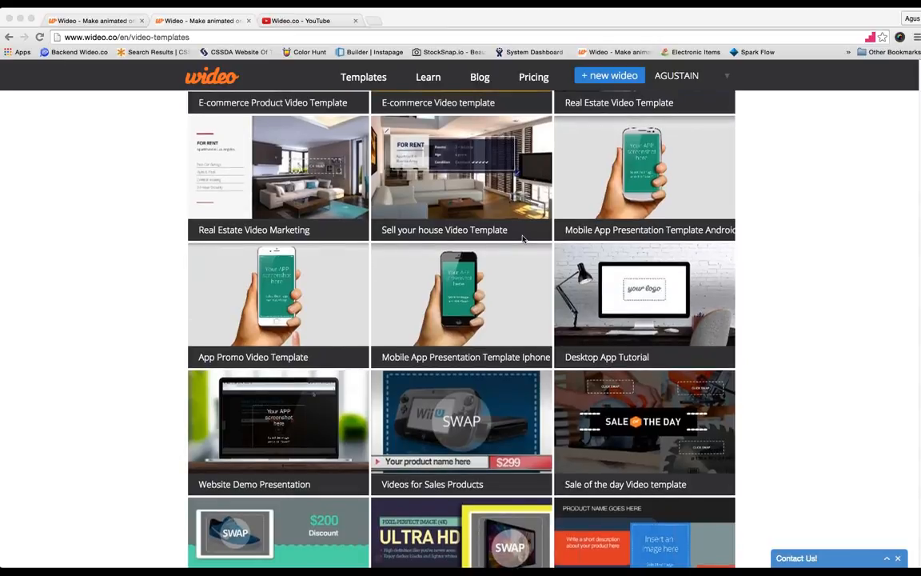
scroll(523, 239, up, 6)
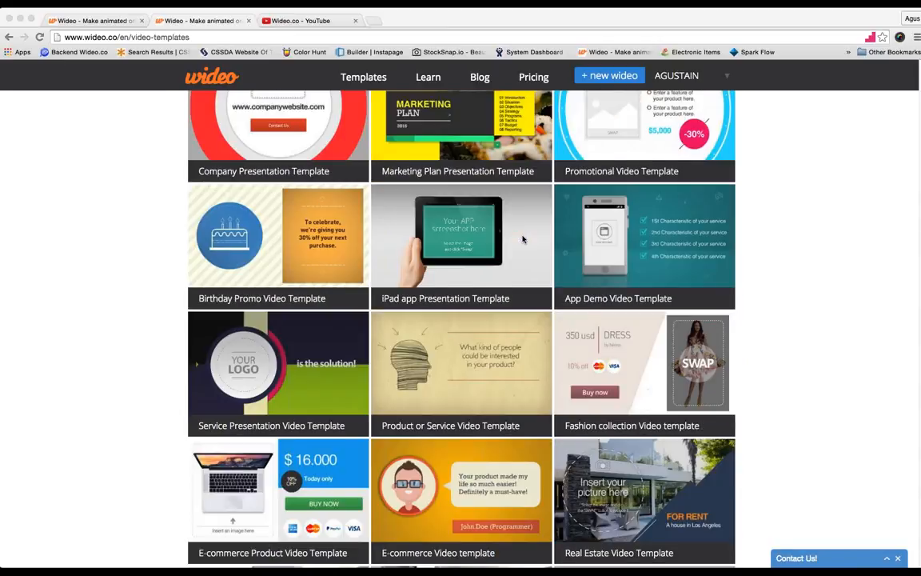
scroll(523, 238, up, 1)
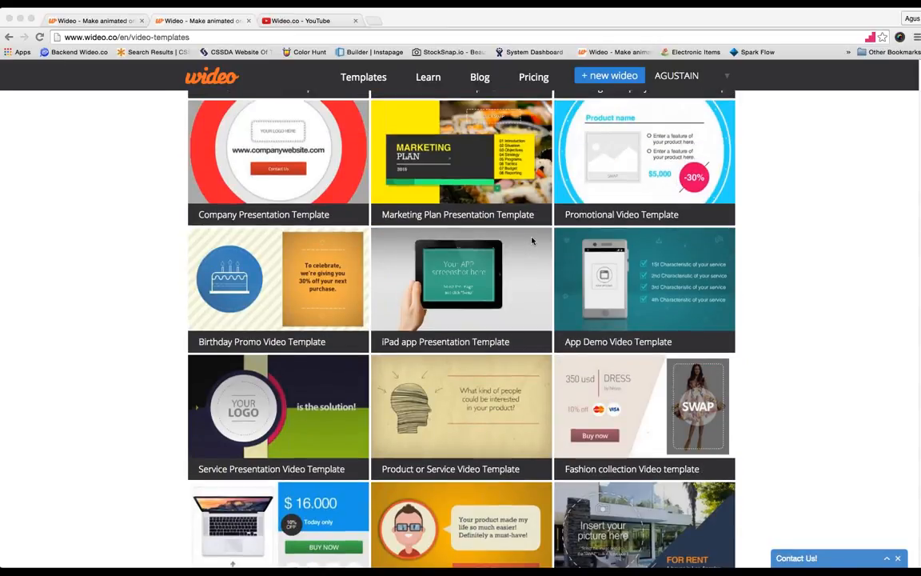
scroll(531, 240, up, 3)
scroll(532, 240, down, 9)
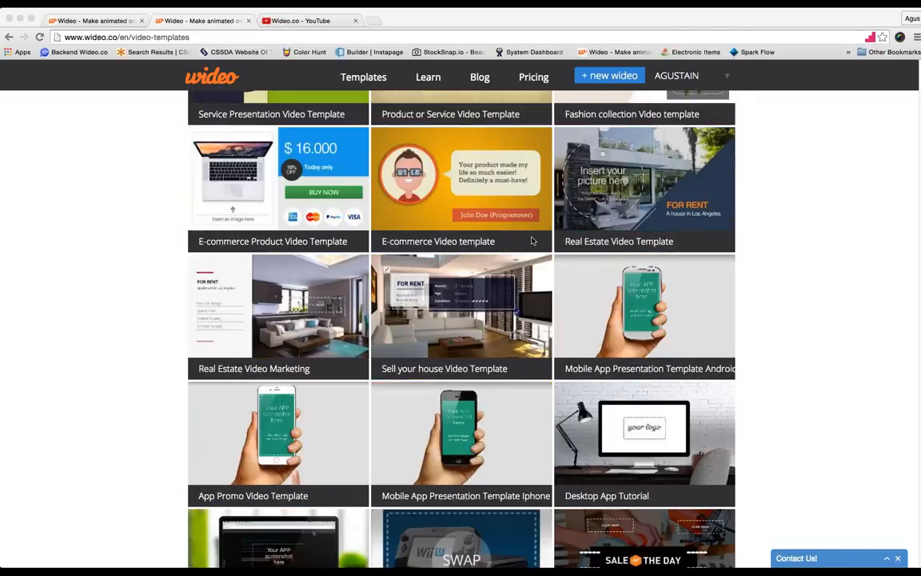
scroll(534, 238, down, 4)
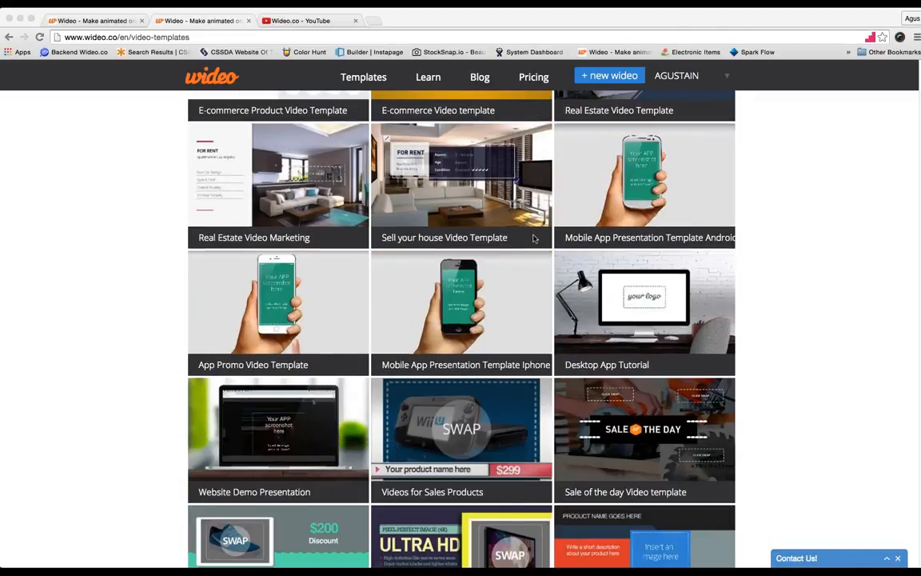
scroll(532, 244, down, 2)
scroll(532, 245, down, 1)
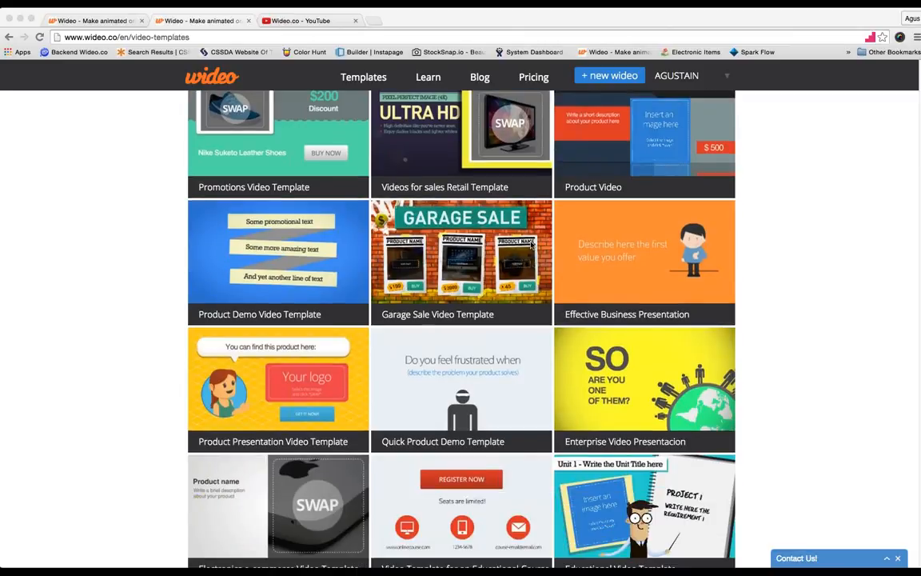
scroll(530, 245, up, 3)
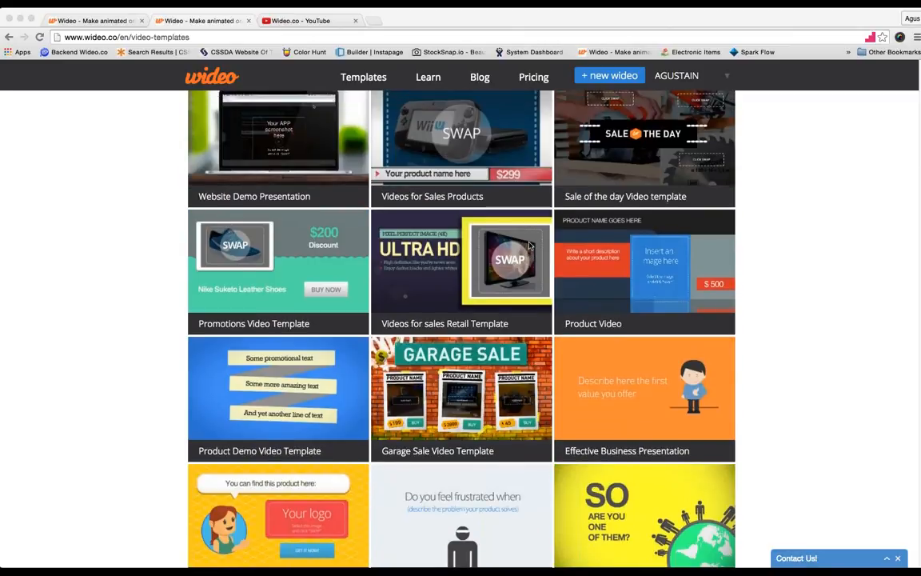
scroll(529, 245, up, 1)
scroll(529, 245, up, 8)
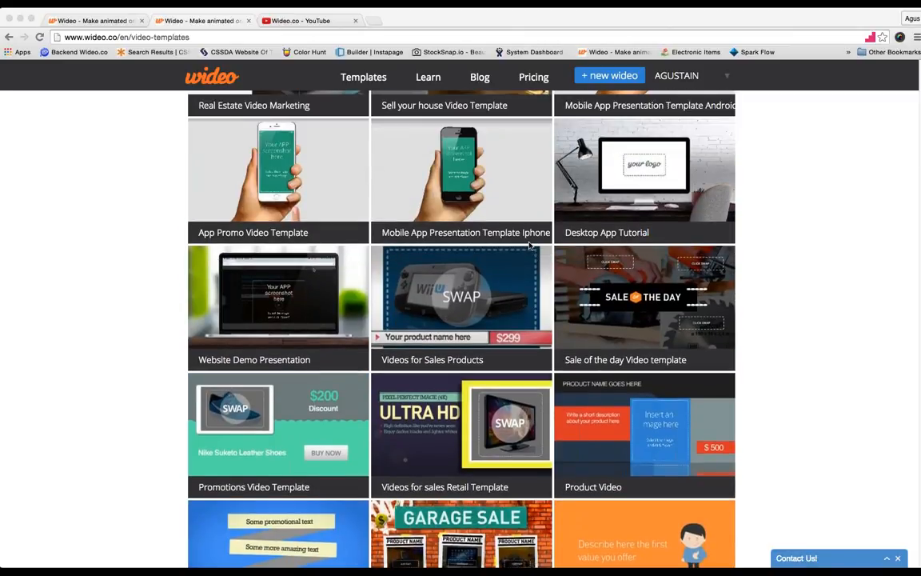
scroll(530, 245, up, 4)
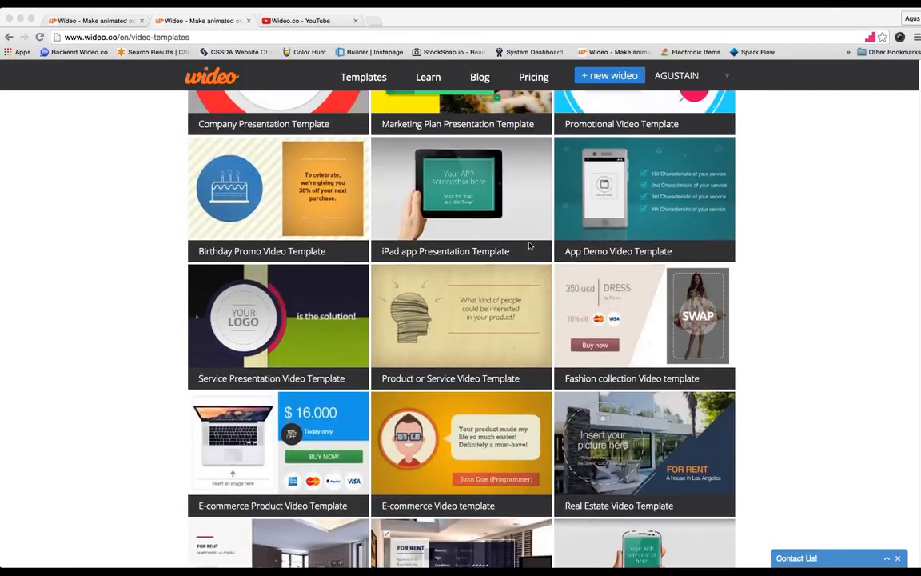
scroll(529, 246, up, 3)
scroll(530, 245, down, 5)
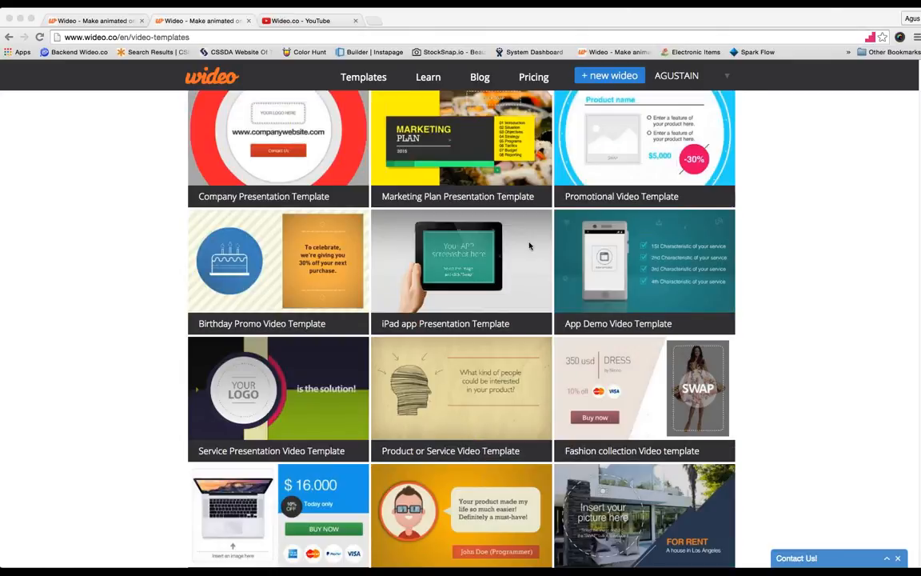
scroll(530, 246, down, 5)
scroll(530, 246, up, 2)
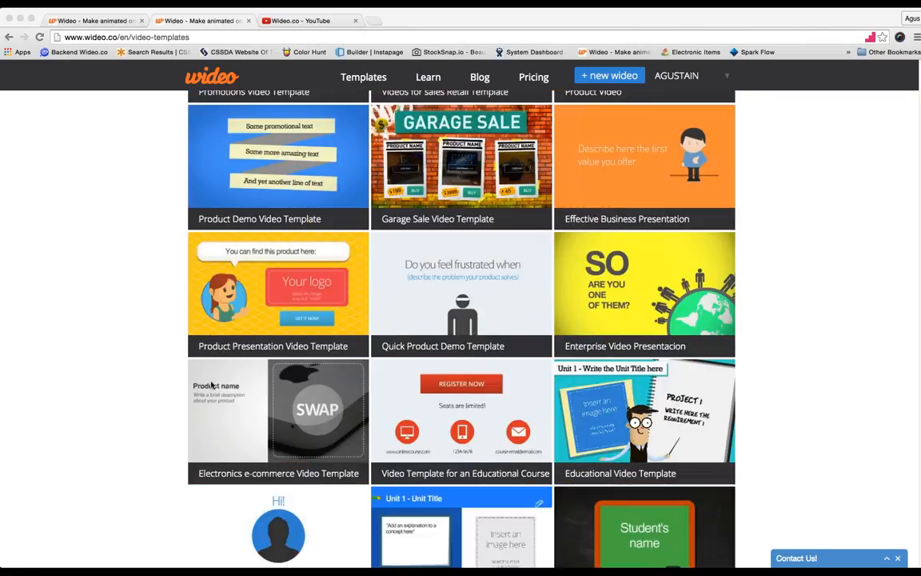
Step: Expand the Product Presentation Video Template and play its preview
click(244, 314)
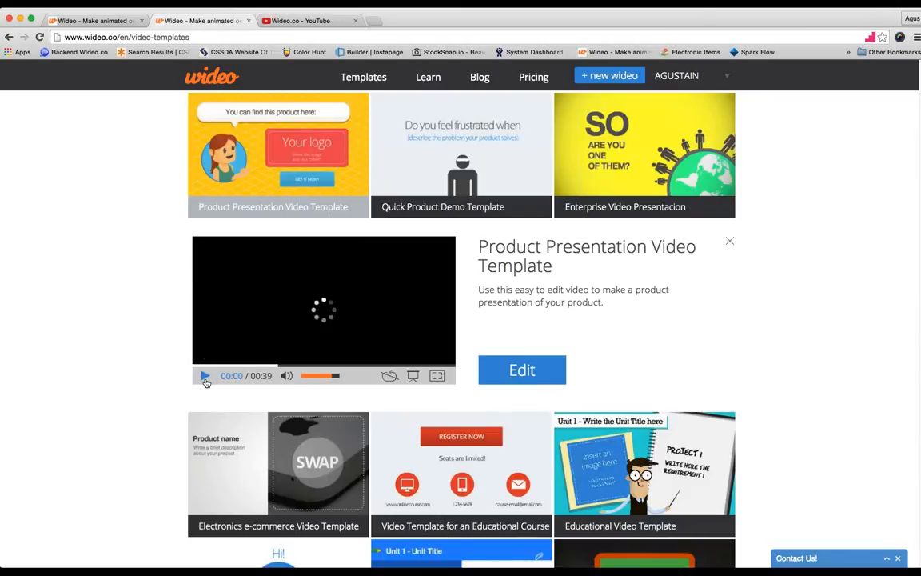
click(265, 282)
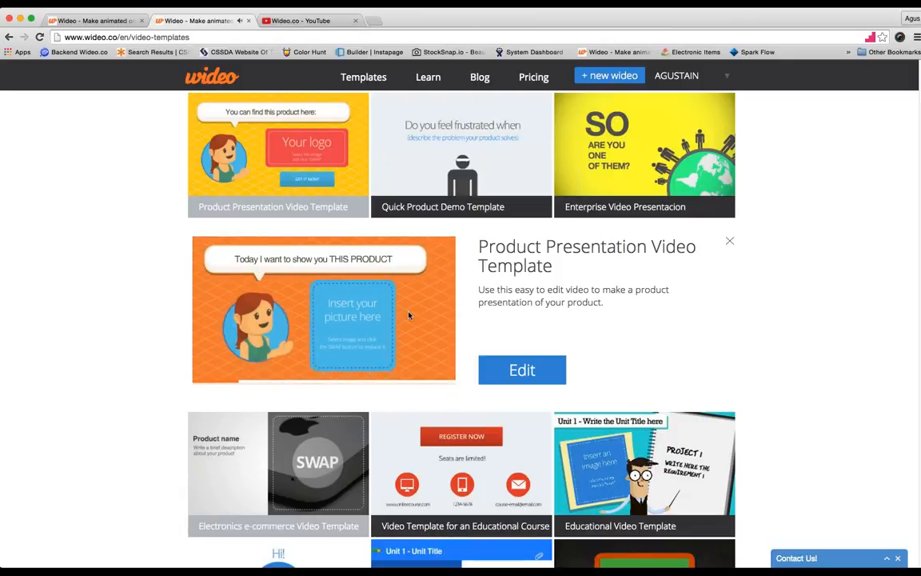
mouse_move(367, 273)
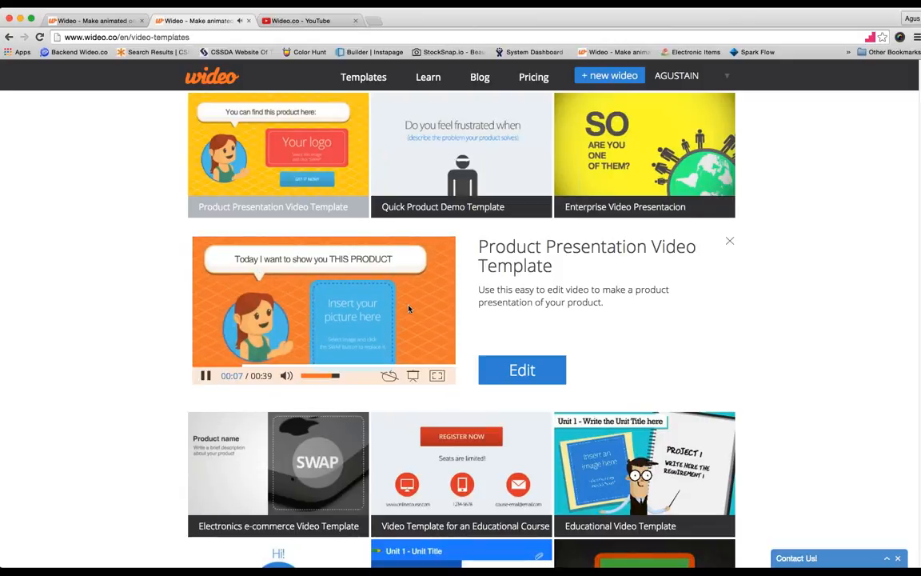
Step: Open the Product Presentation Video Template for editing and preview its first scene
click(525, 382)
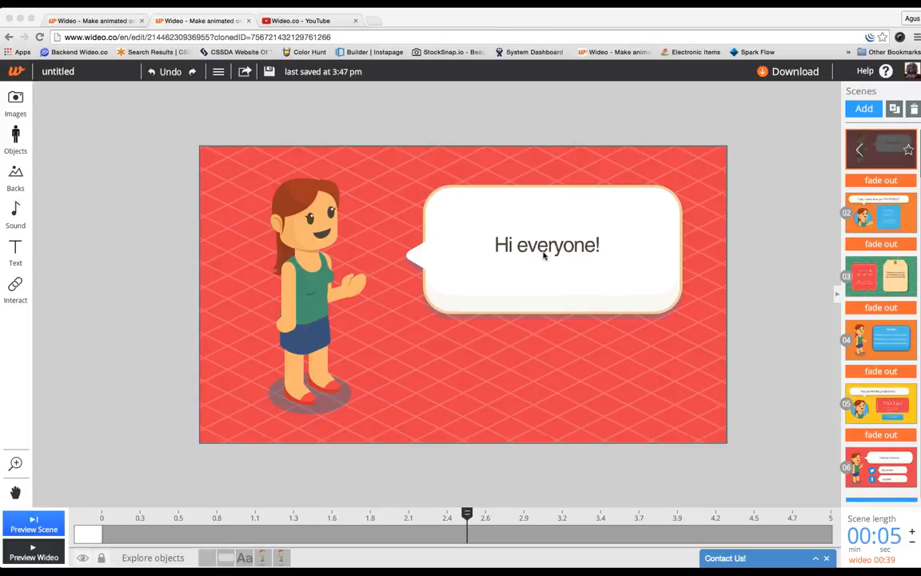
click(36, 528)
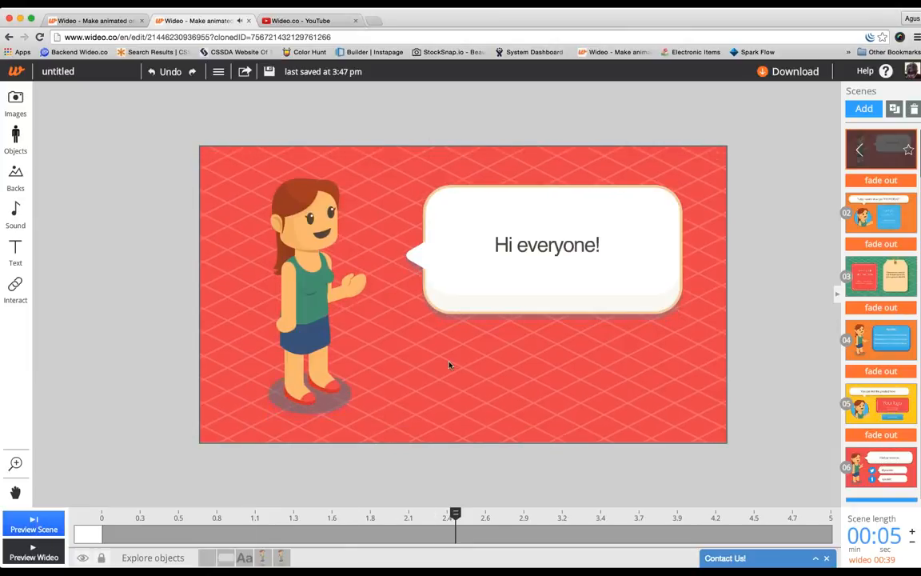
Step: Replace the "Hi everyone!" text in the first scene's speech bubble with "Hello"
click(553, 252)
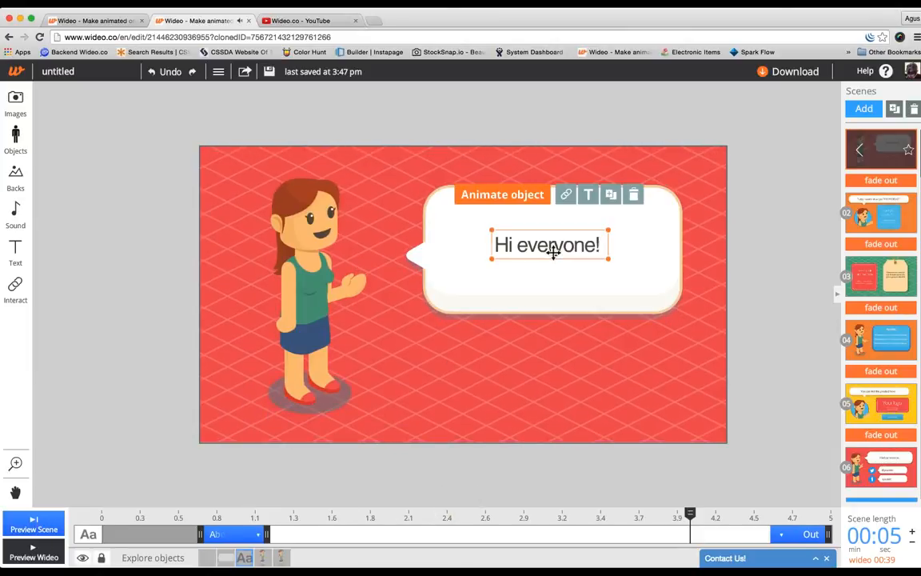
double_click(553, 252)
text(Hello)
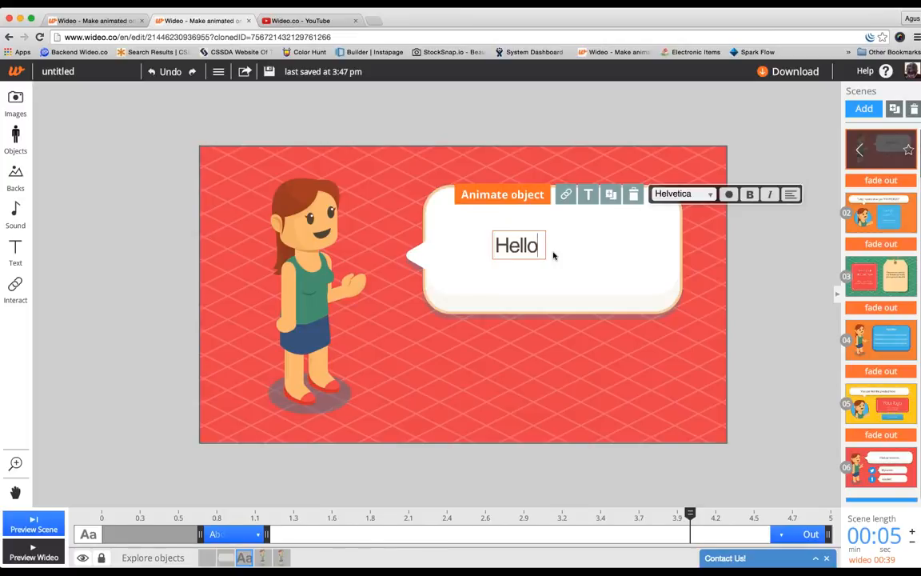
Step: Complete the first scene's greeting as "Hello!", enlarged and positioned inside the speech bubble, and preview the scene
text(!)
click(676, 315)
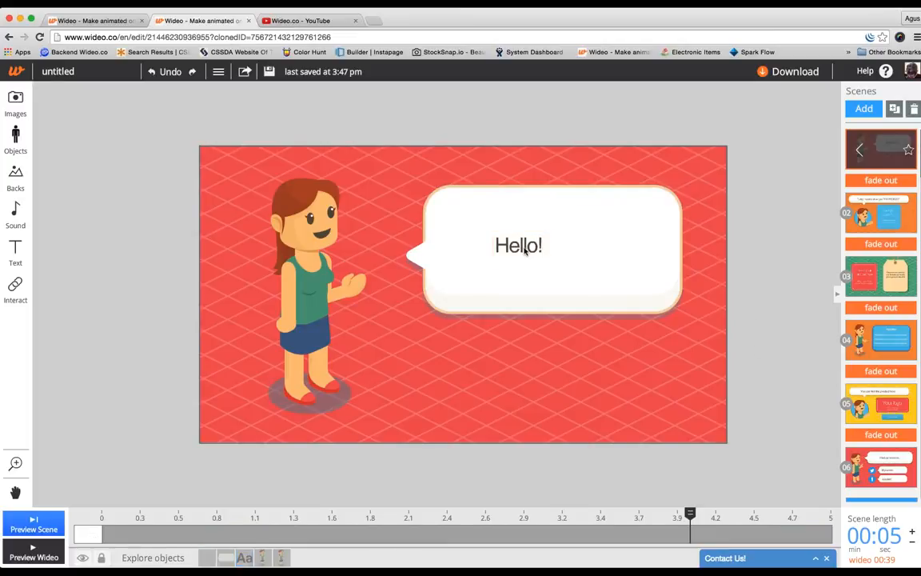
click(513, 247)
drag(549, 255, 592, 279)
drag(524, 260, 529, 248)
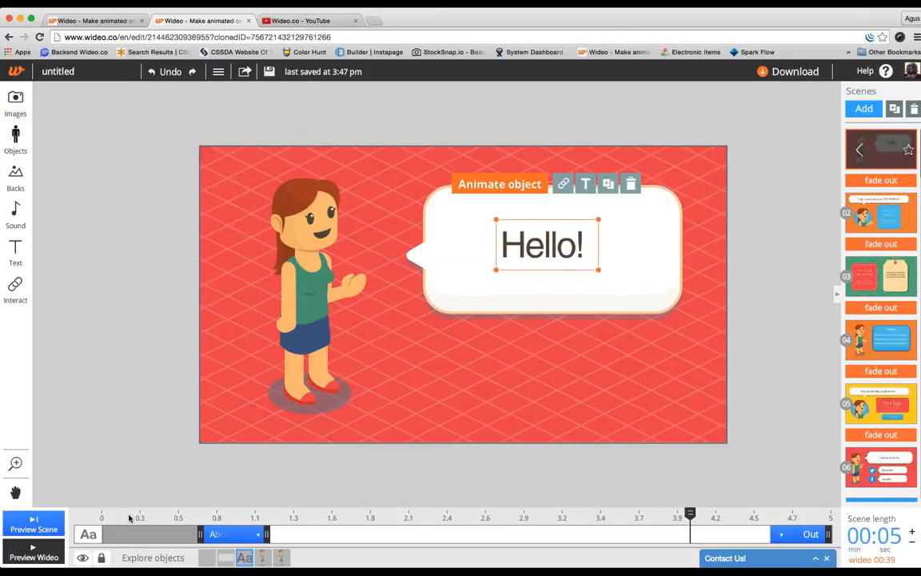
click(24, 527)
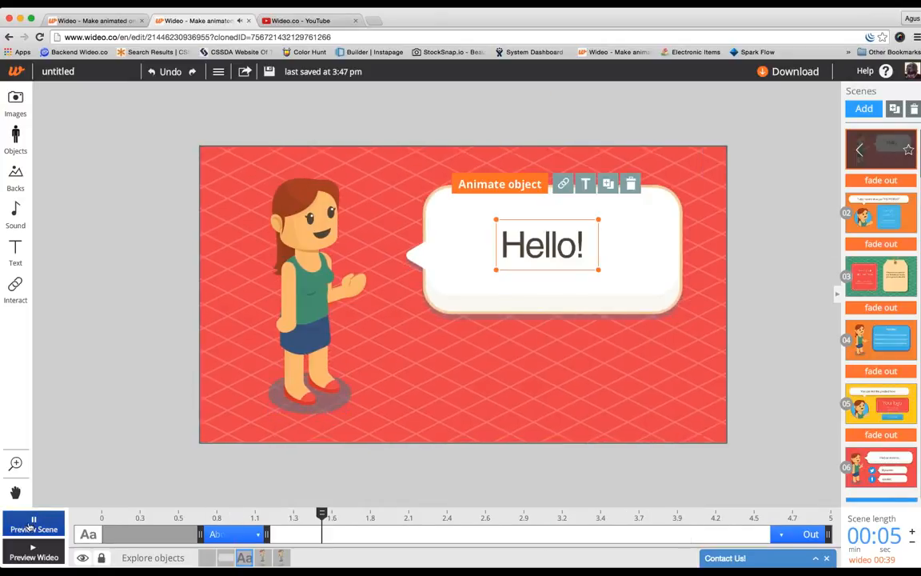
Step: Open the second scene and replace "THIS PRODUCT" in its speech bubble text with "Wideo"
click(877, 215)
drag(468, 516, 505, 514)
click(830, 96)
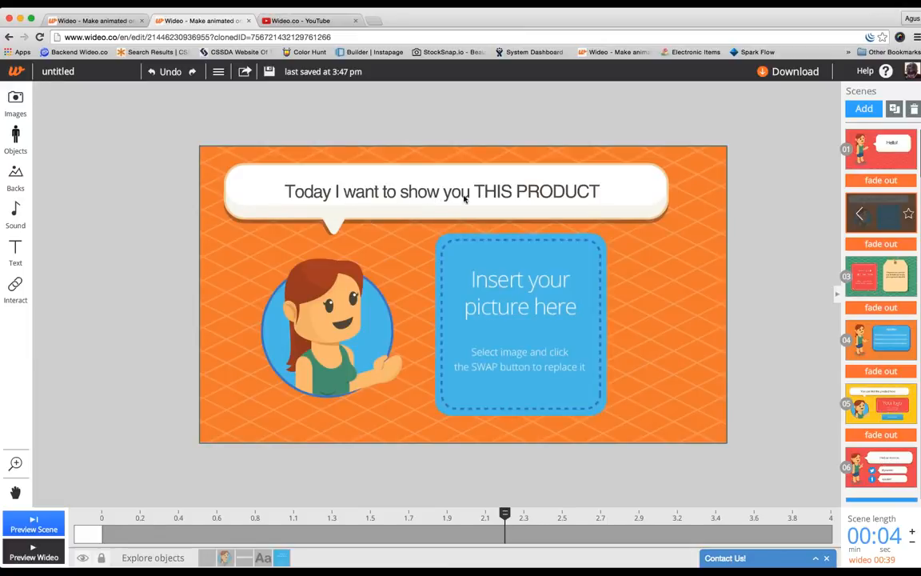
click(504, 191)
drag(474, 191, 613, 192)
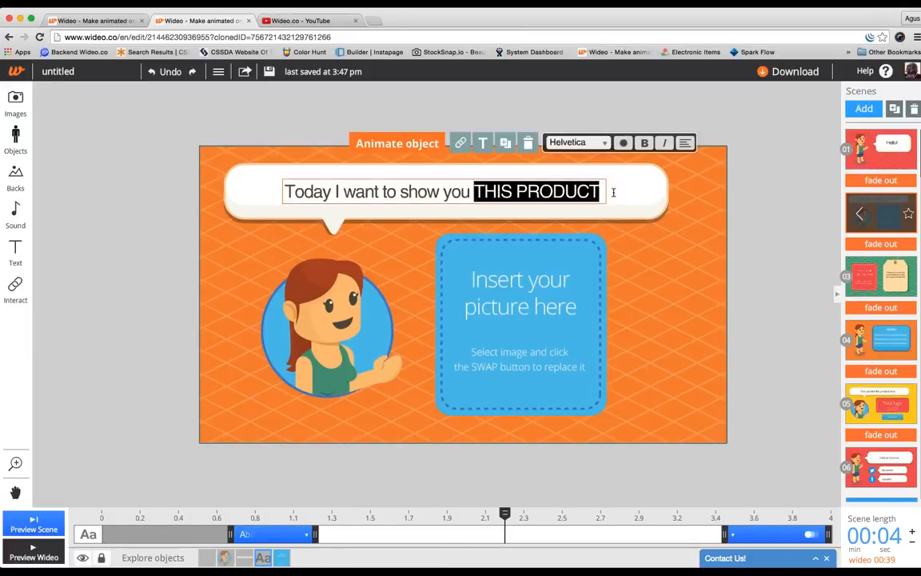
text(Wideo)
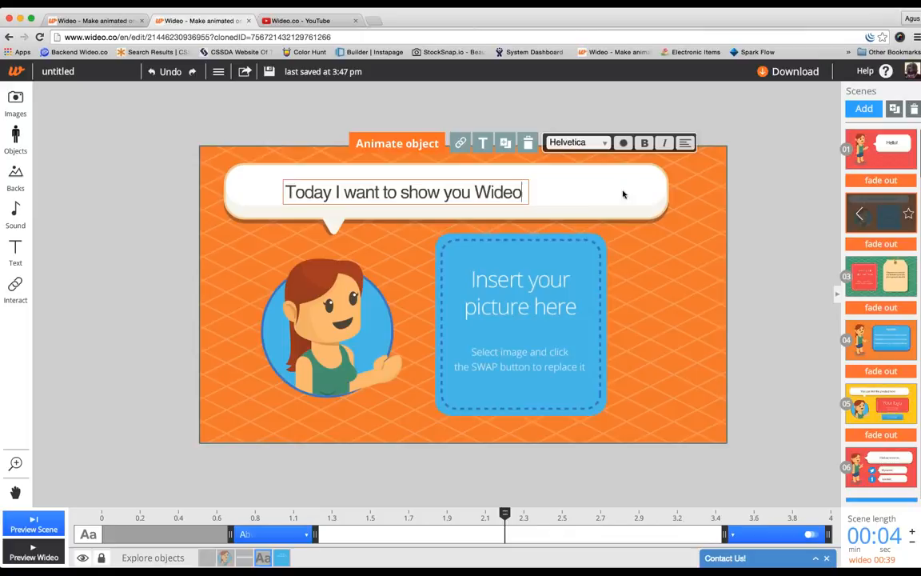
Step: Center the lines of the second scene's "Today I want to show you Wideo" text and align it horizontally to the scene's center
click(685, 143)
click(663, 160)
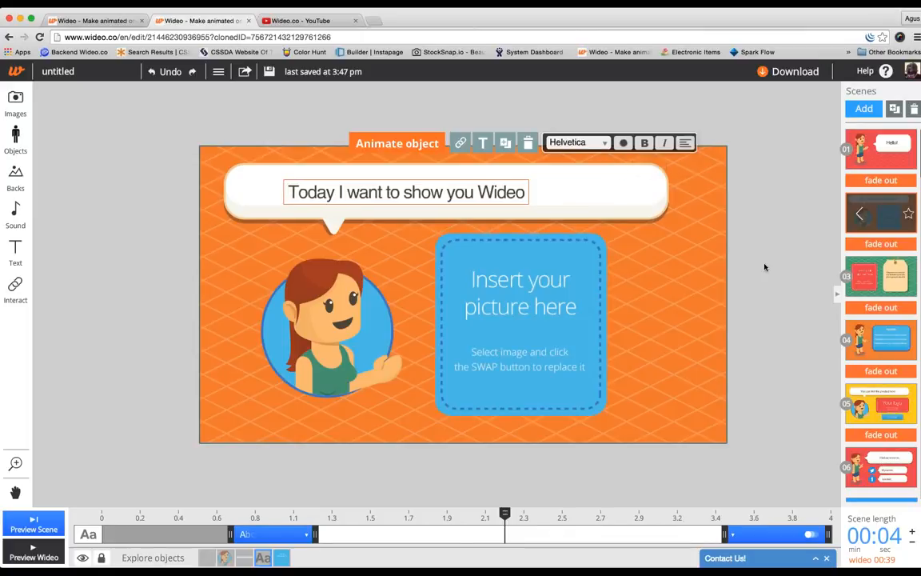
click(688, 236)
click(432, 190)
click(219, 72)
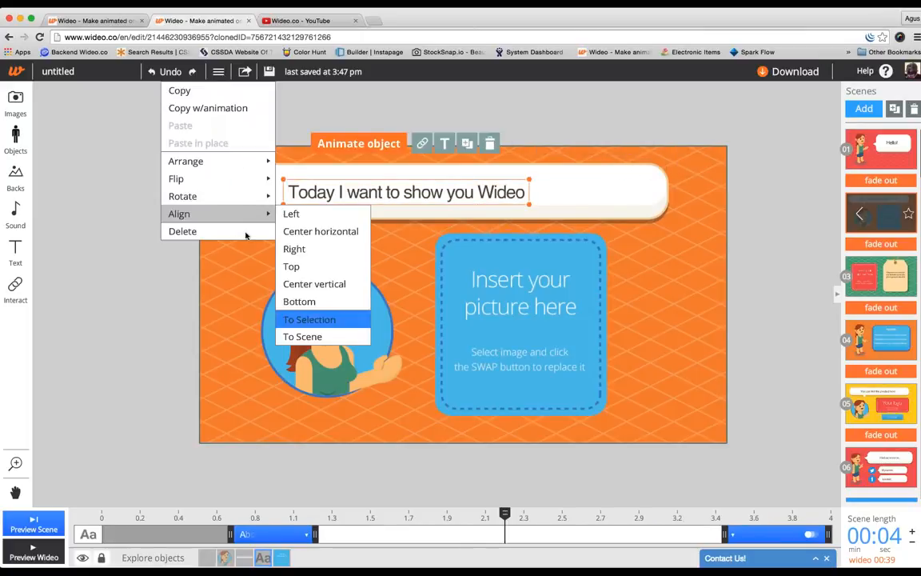
mouse_move(261, 214)
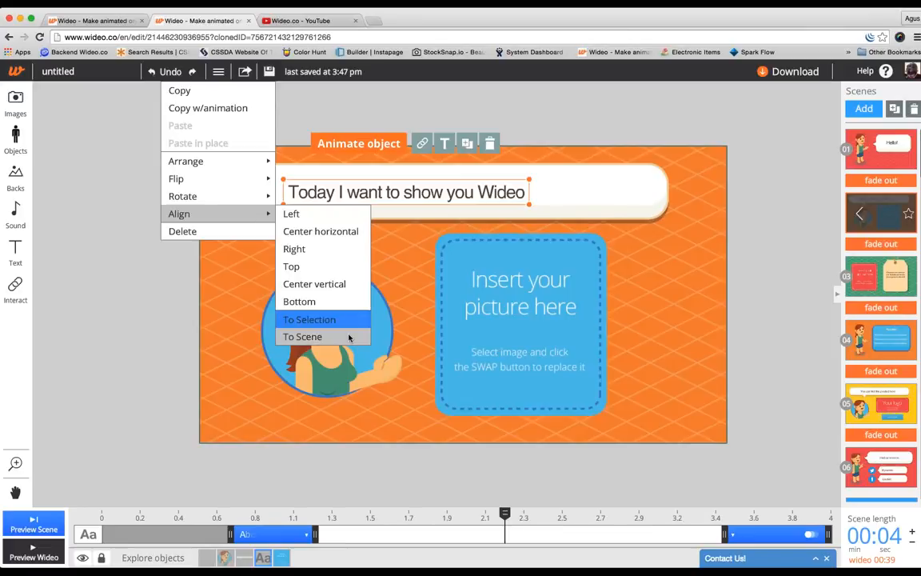
click(344, 231)
Step: Swap the second scene's picture placeholder for the screenshot of the Wideo video folders, fit it beside the character, and preview the scene
click(488, 286)
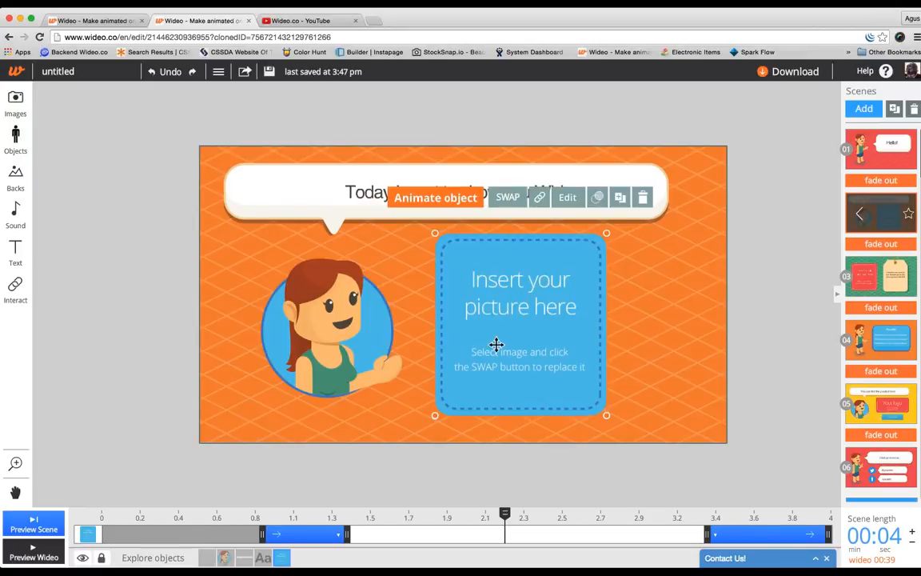
click(503, 202)
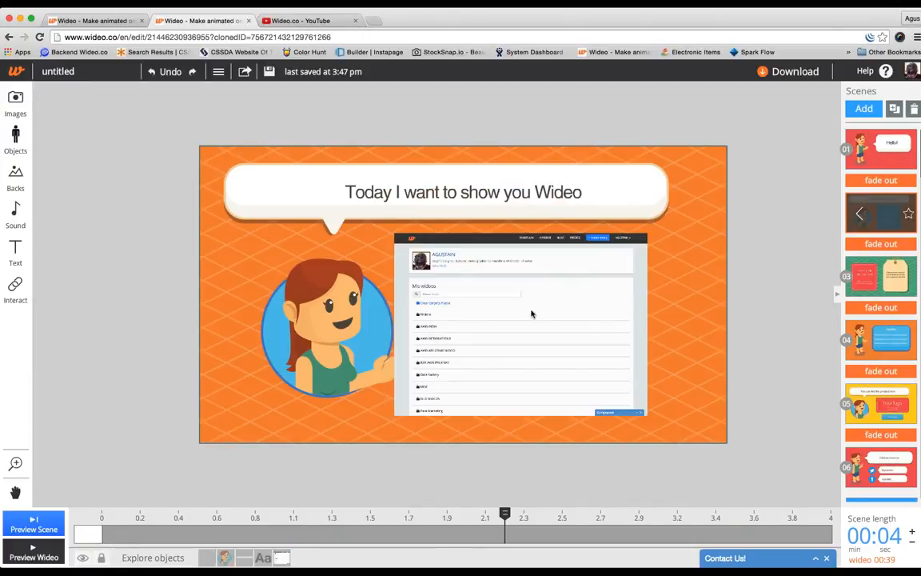
click(538, 312)
drag(526, 325, 543, 323)
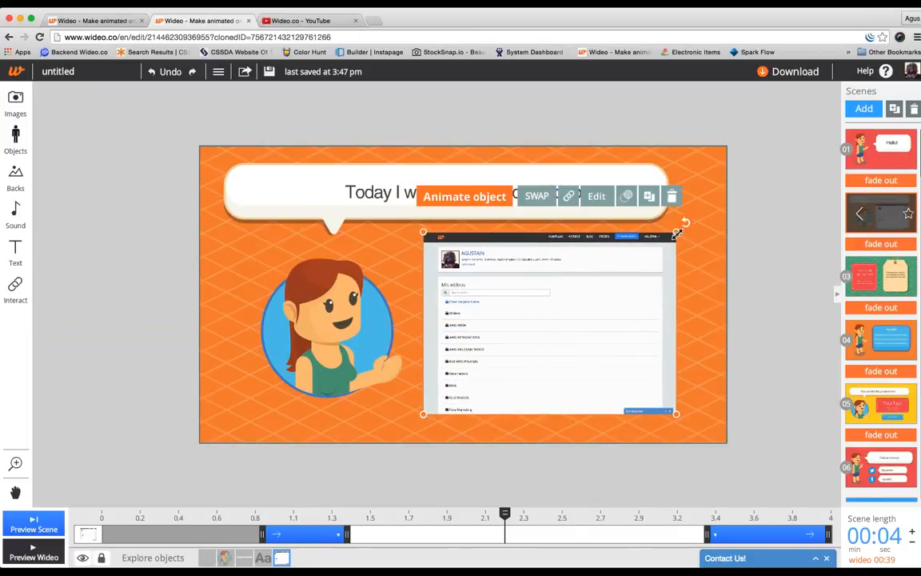
drag(677, 233, 672, 239)
click(671, 253)
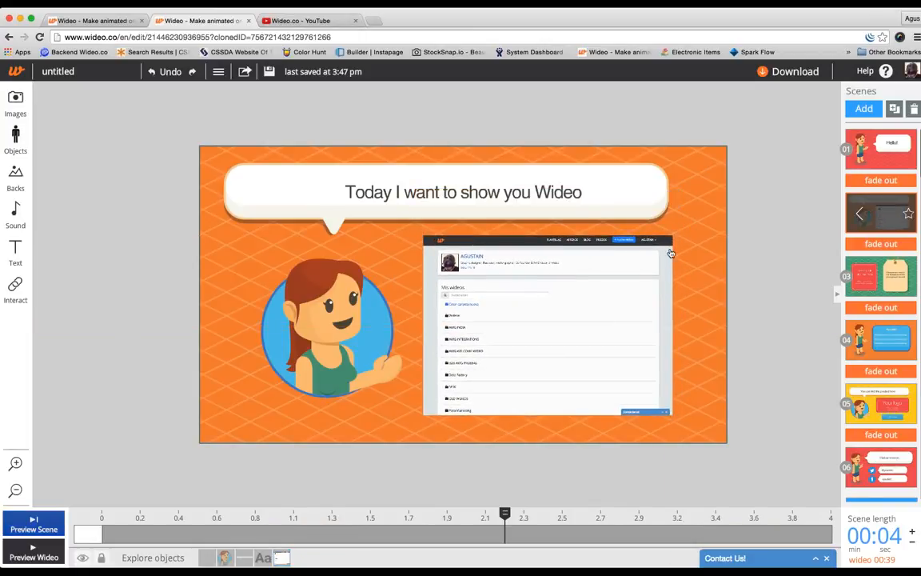
click(52, 524)
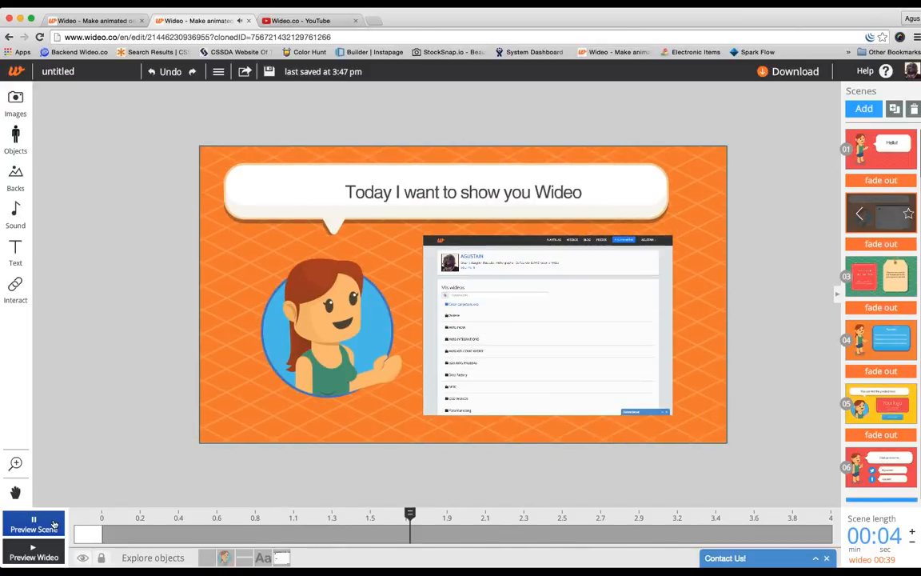
click(52, 524)
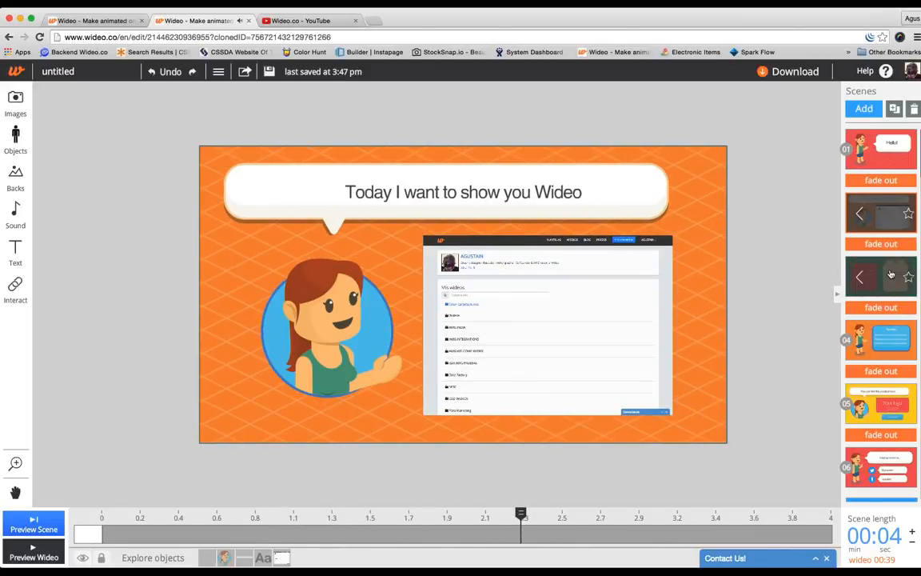
Step: Open the third scene and inspect its editable product description and swappable picture placeholder
click(891, 274)
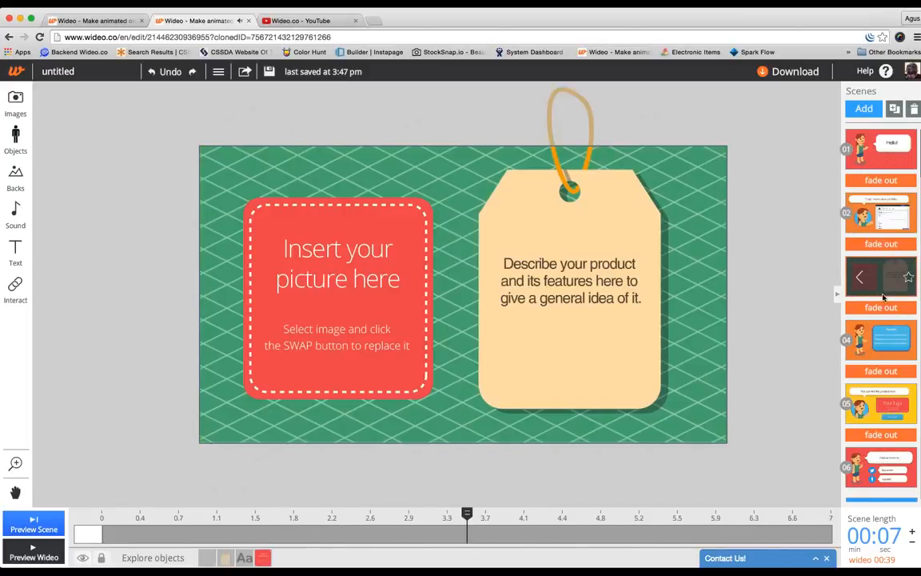
click(598, 265)
double_click(599, 265)
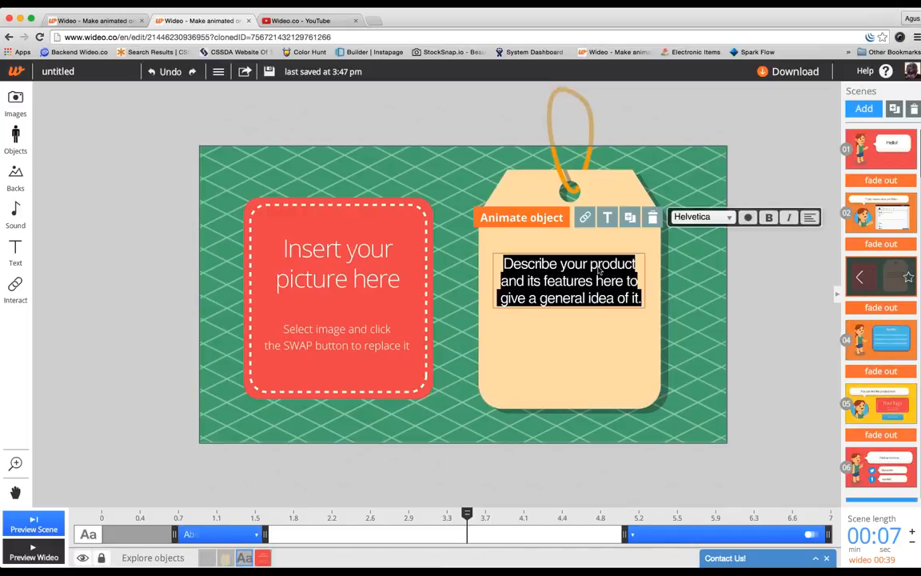
click(313, 284)
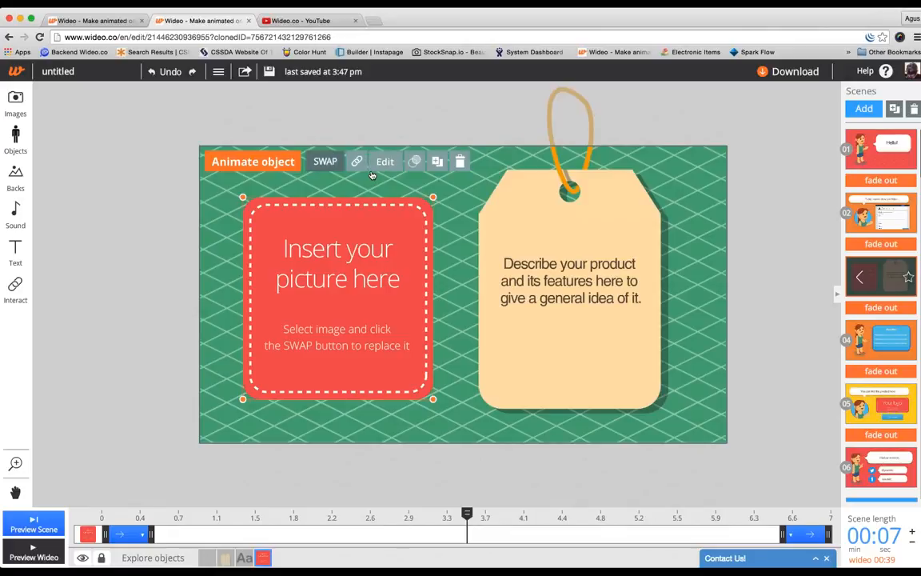
click(748, 428)
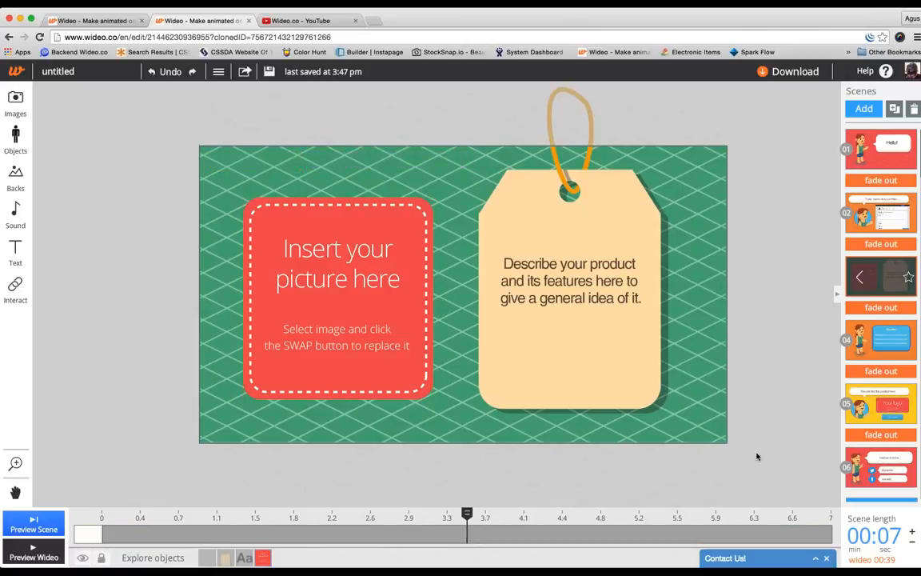
Step: Open the fifth scene and show the images available for swapping the "Your logo" placeholder
click(880, 403)
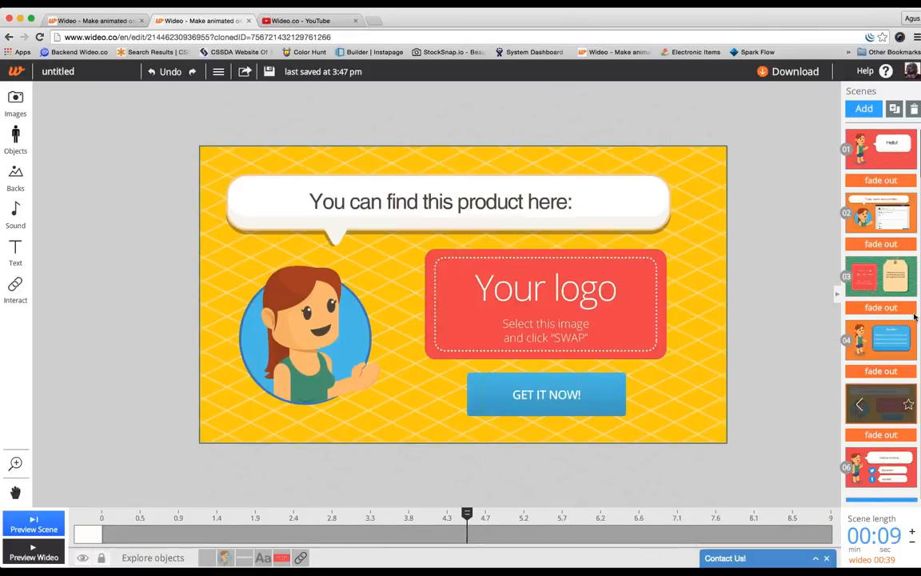
click(501, 343)
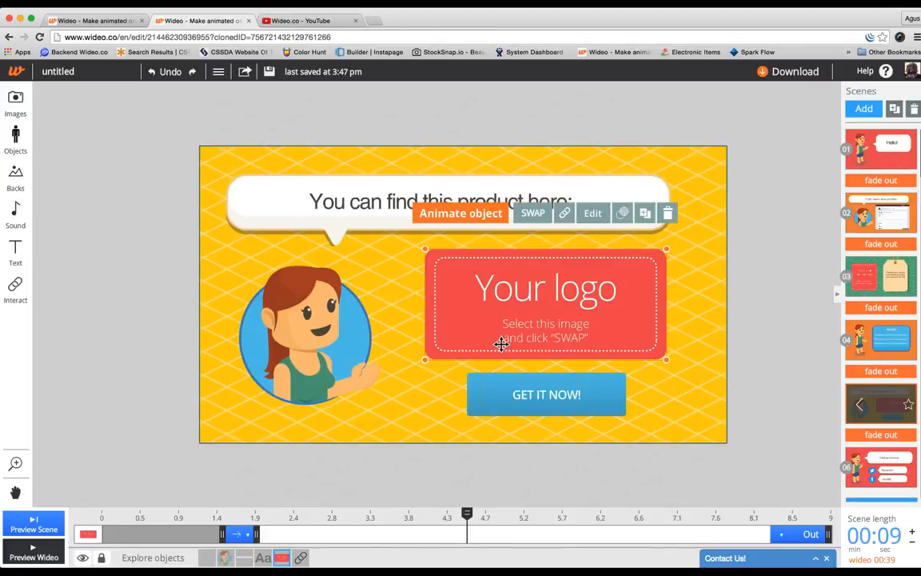
click(536, 218)
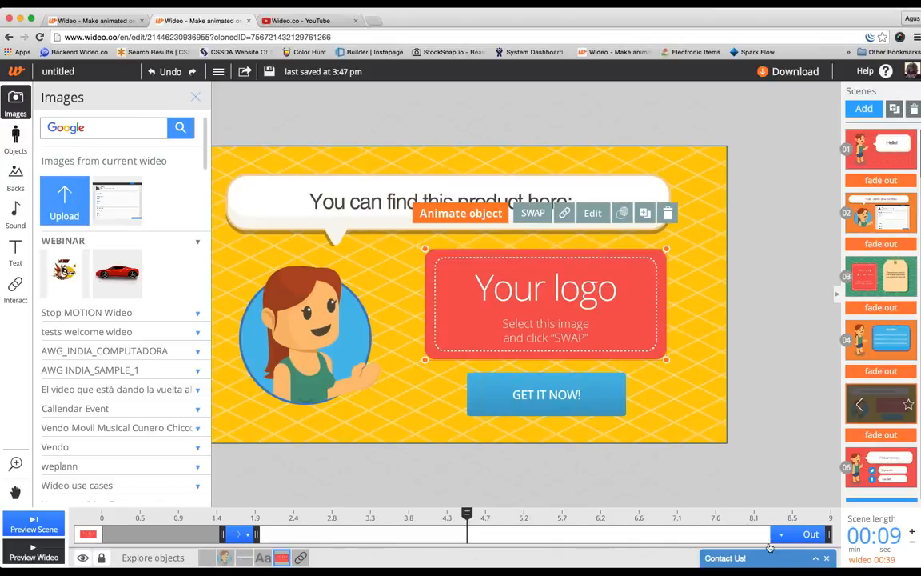
click(549, 406)
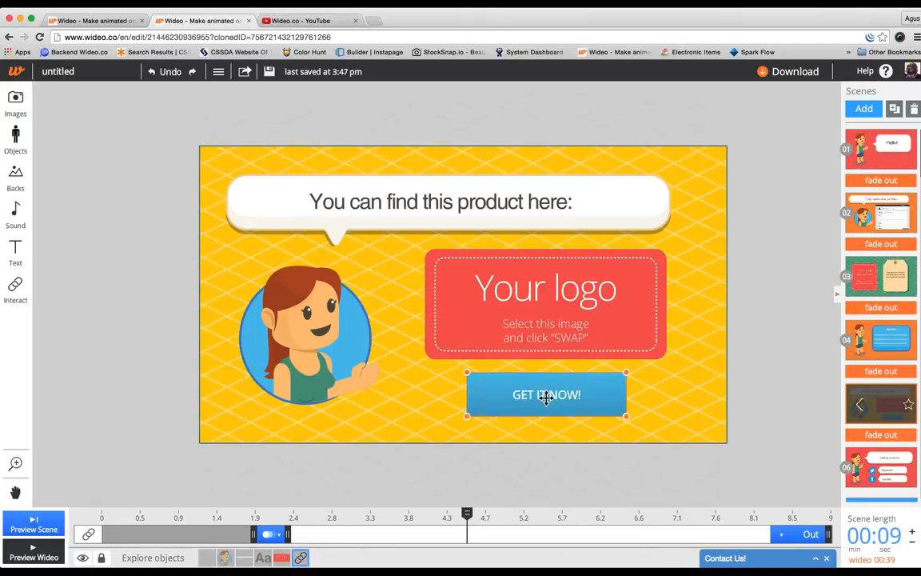
click(116, 152)
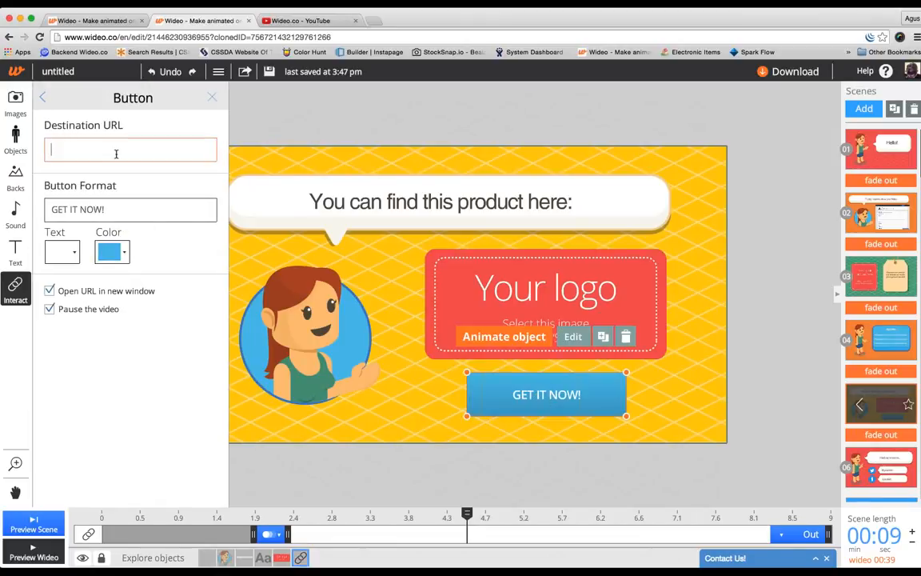
text(www.widero.)
key(BackSpace)
key(BackSpace)
key(BackSpace)
text(co)
key(Tab)
text(START)
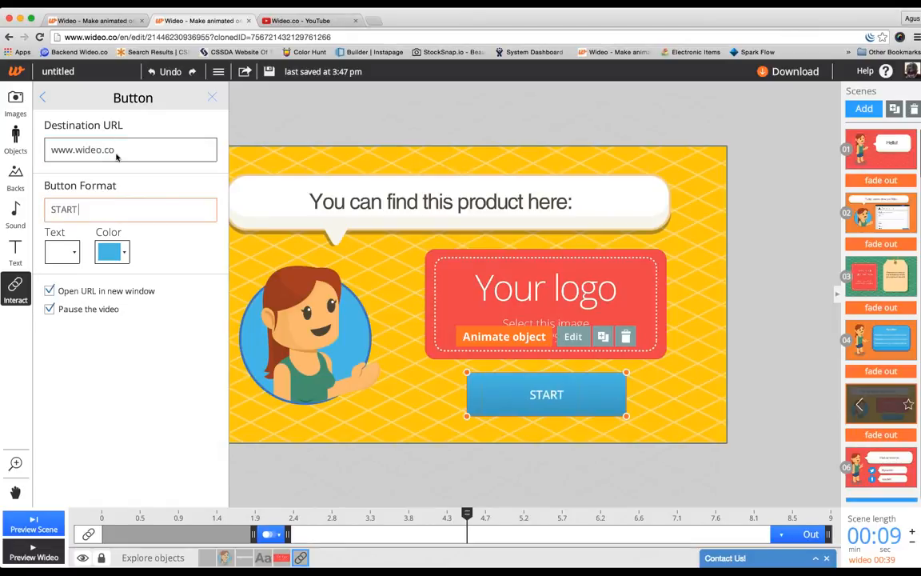
text( NOW!)
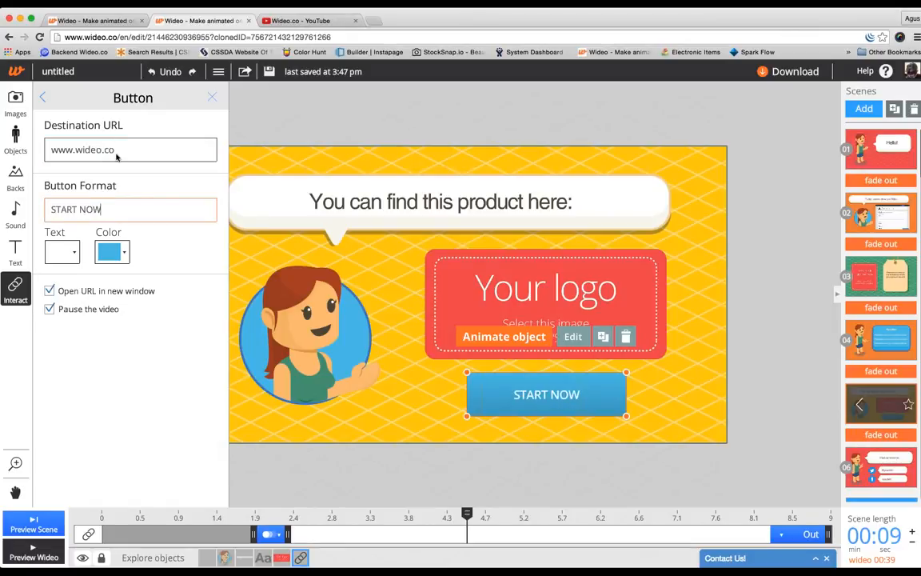
click(801, 375)
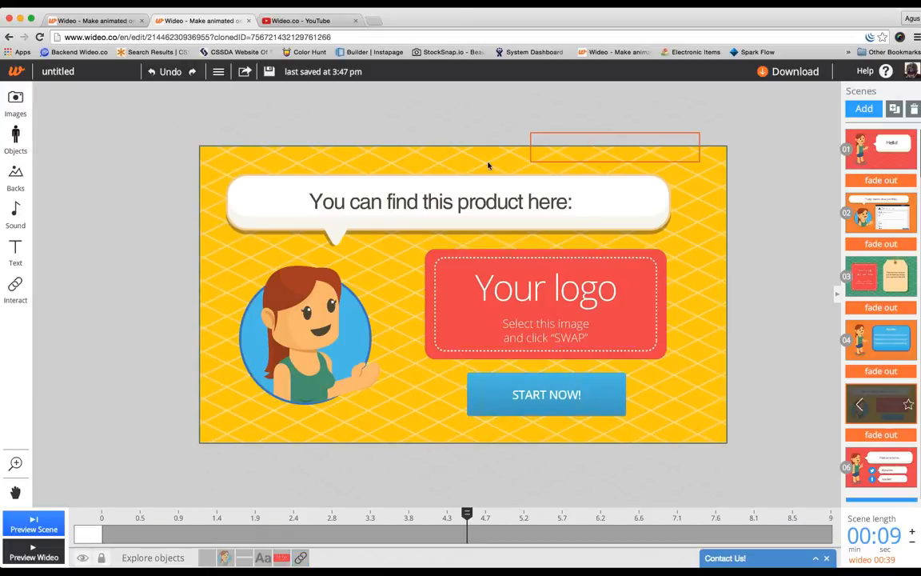
Step: Try to select the fifth scene's speech bubble, background and character directly on the canvas
click(346, 192)
click(183, 158)
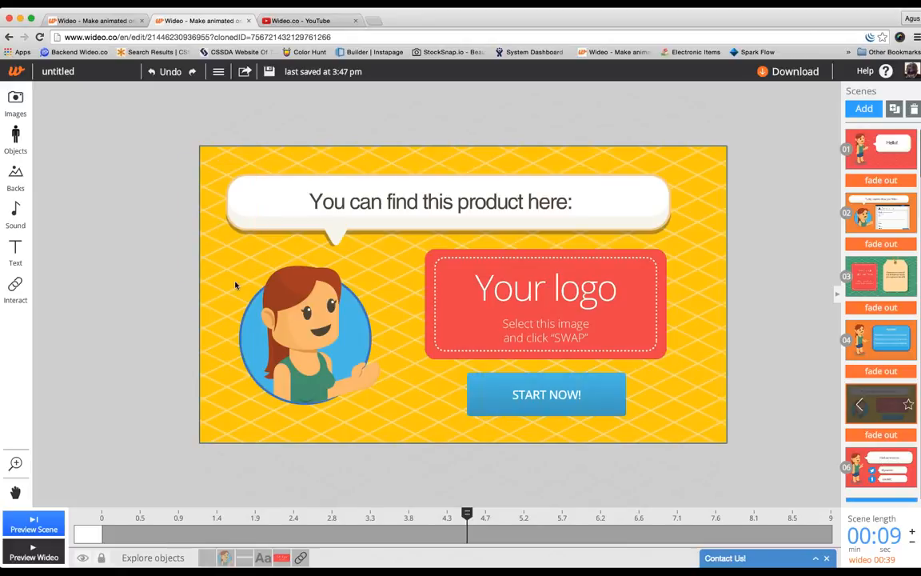
drag(202, 172, 226, 300)
click(312, 202)
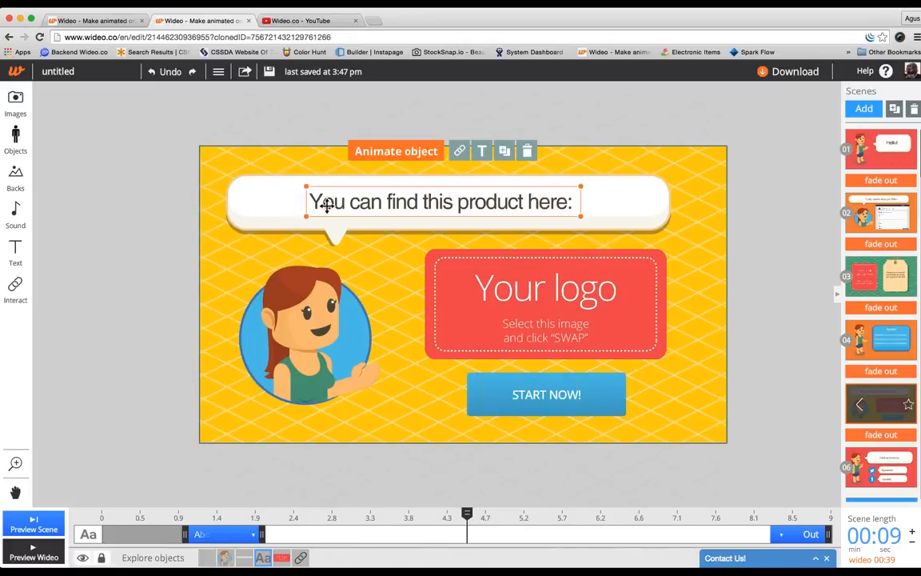
click(744, 288)
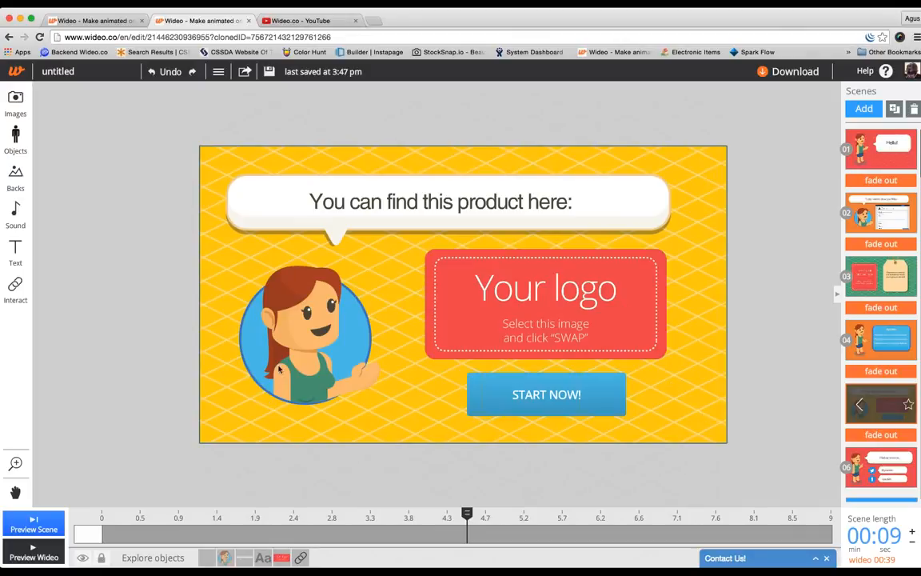
drag(154, 84, 416, 445)
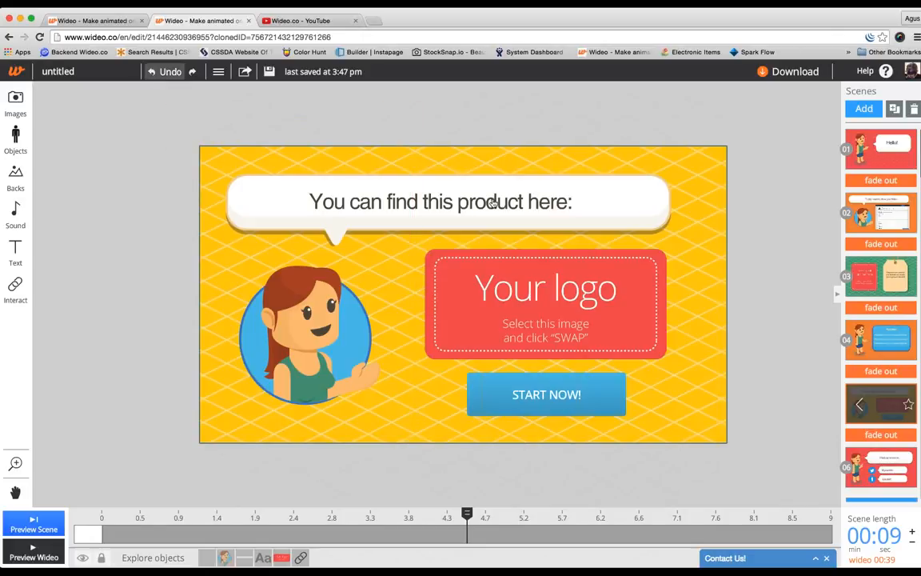
drag(631, 123, 144, 249)
click(143, 248)
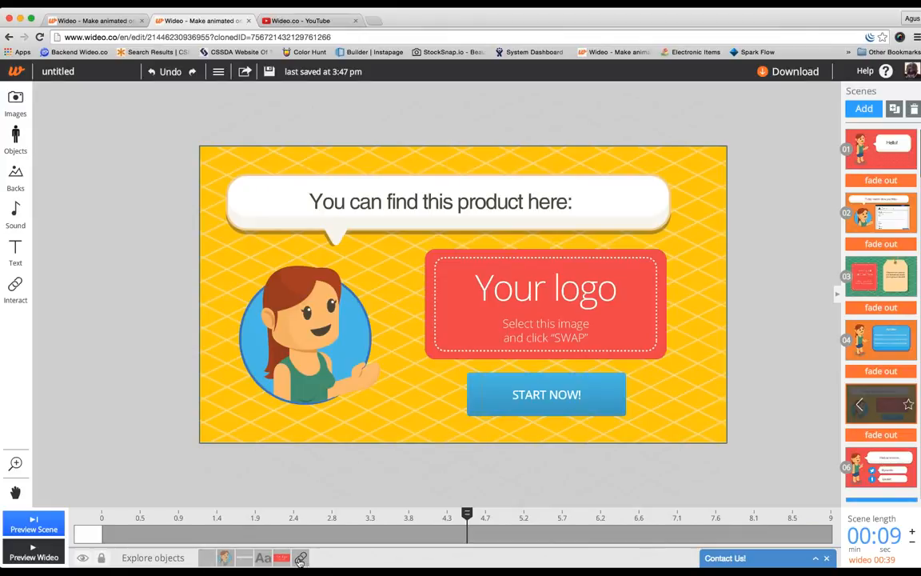
Step: Unlock the character in the fifth scene, enlarge it slightly and move it toward the logo placeholder
click(226, 558)
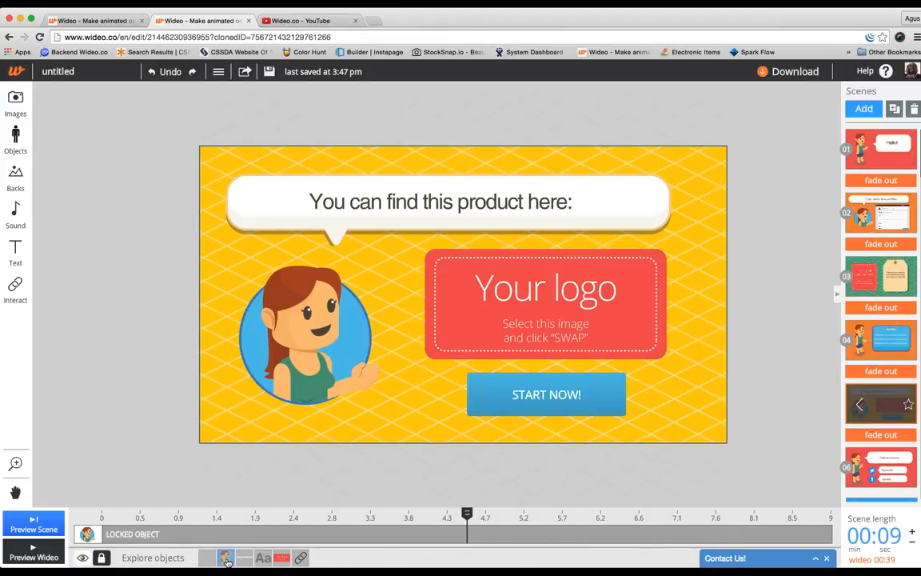
click(103, 560)
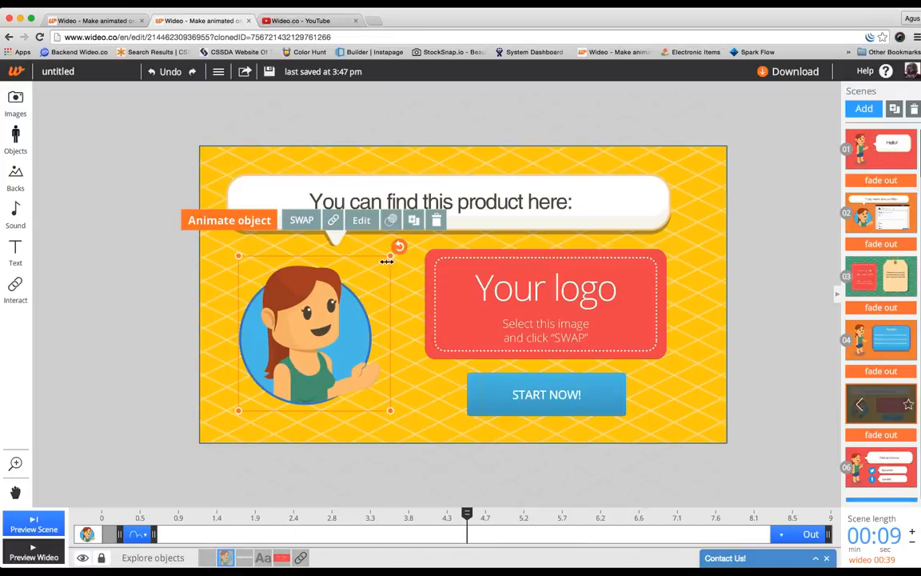
mouse_move(387, 254)
mouse_down()
mouse_move(374, 273)
mouse_move(394, 252)
mouse_up()
drag(333, 322, 345, 319)
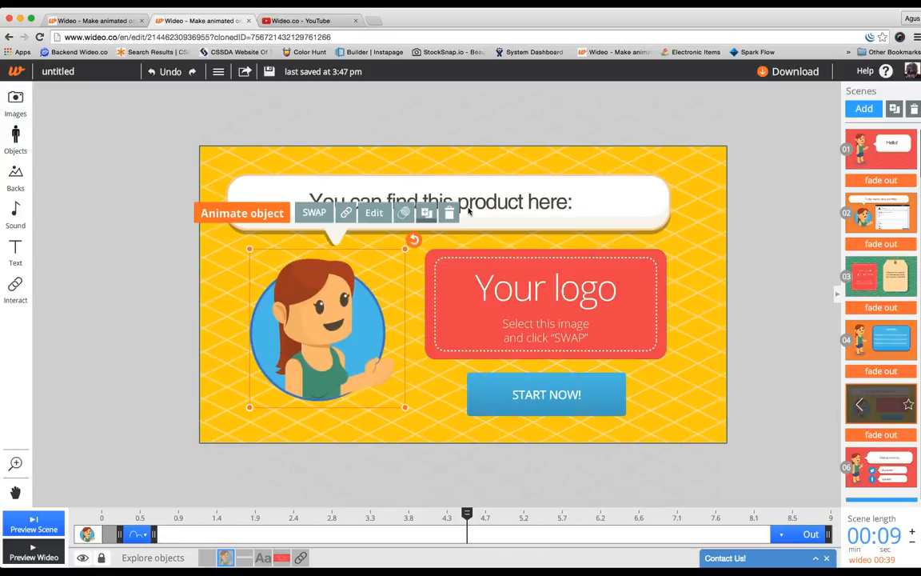
Step: Set the fifth scene character's entry animation to grow and preview the scene
click(138, 534)
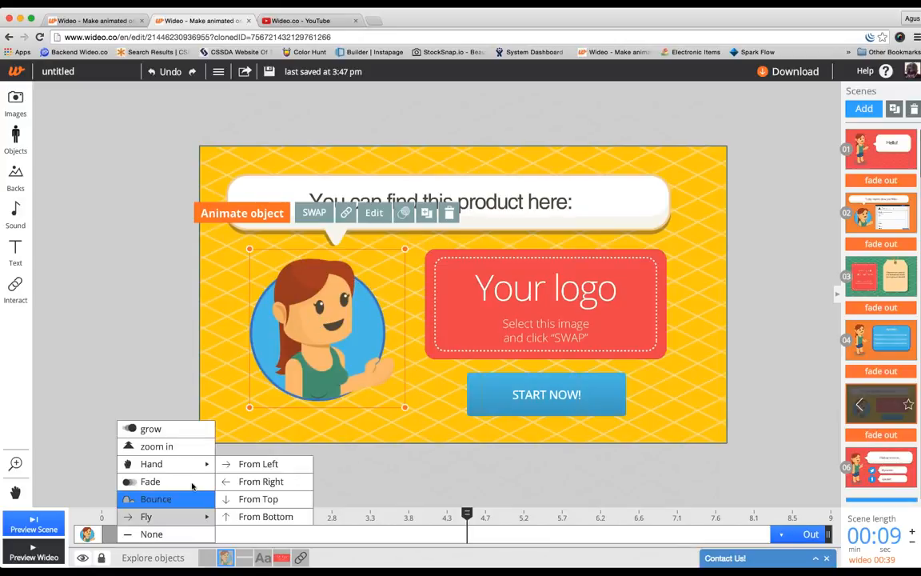
click(185, 432)
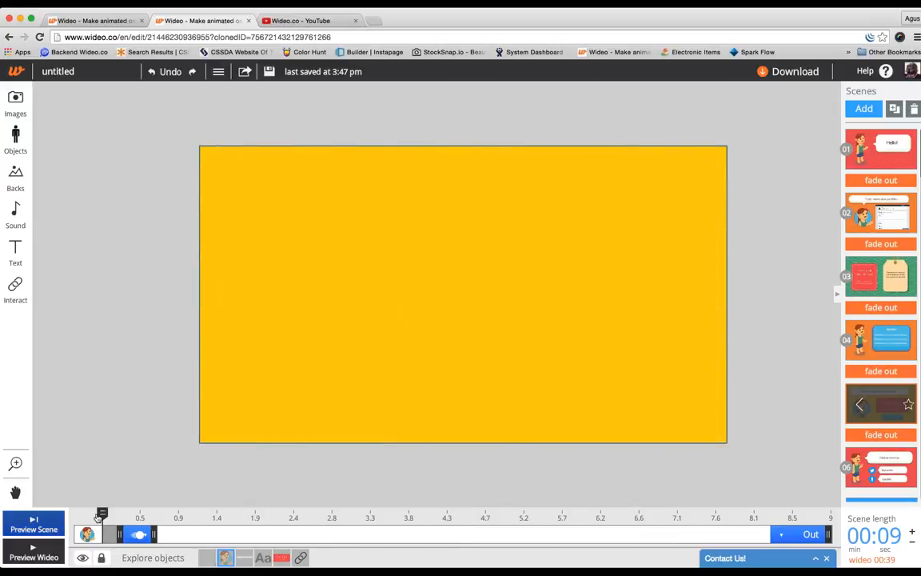
click(55, 525)
drag(218, 515, 734, 503)
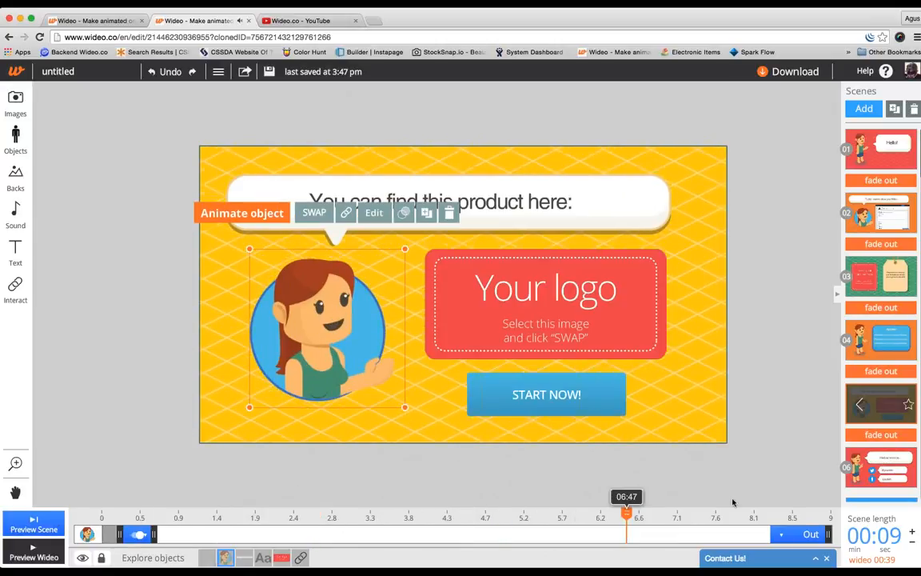
Step: Move the Features scene to second place and the social media scene ahead of the logo scene, and delete the "Today I want to show you Wideo" scene
click(881, 463)
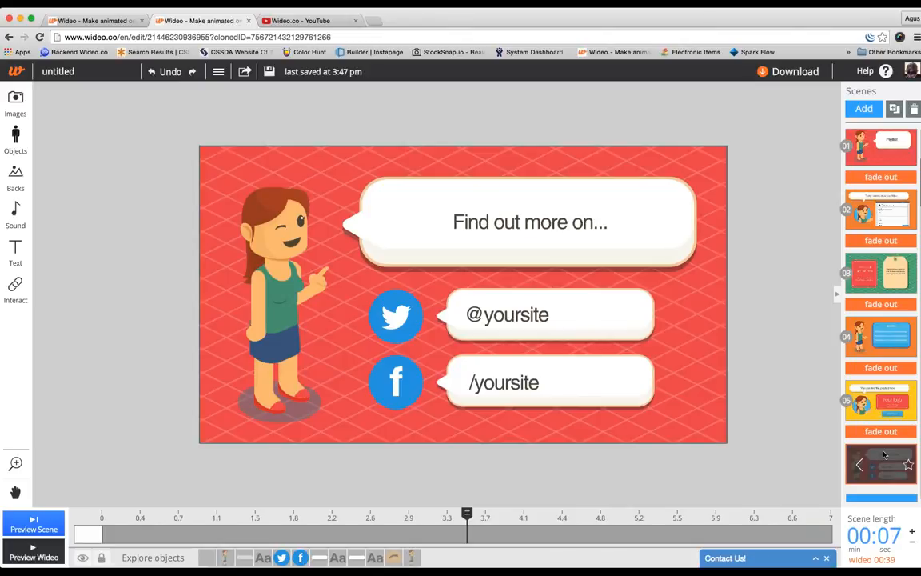
drag(880, 464, 883, 243)
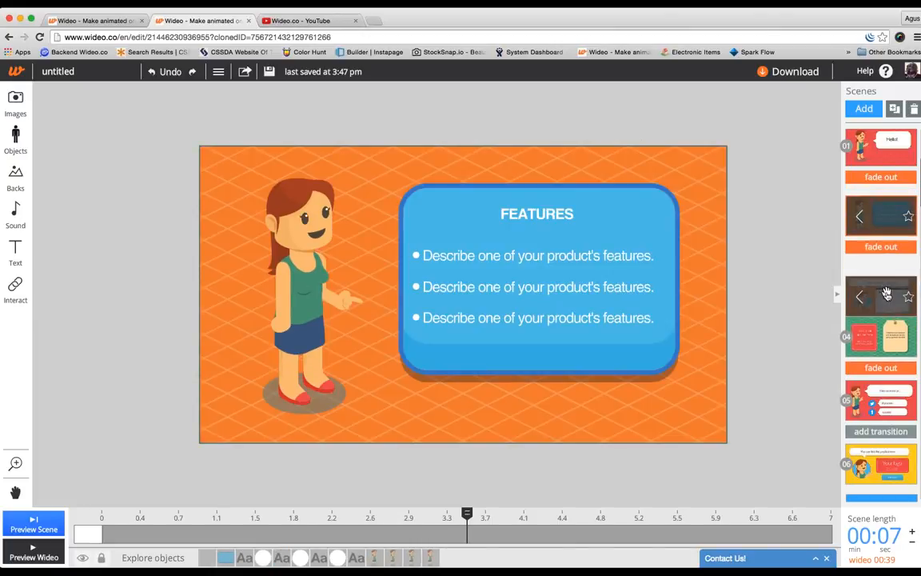
click(888, 296)
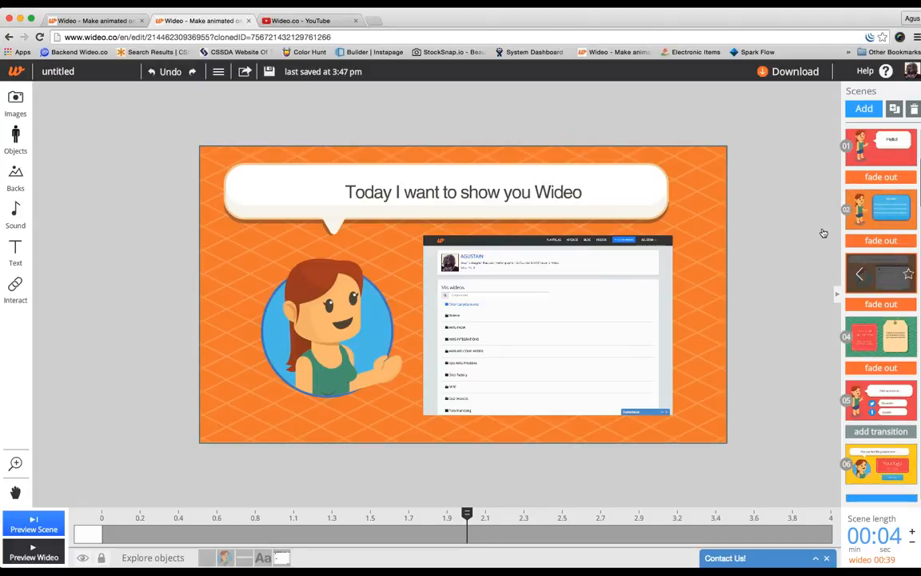
click(914, 111)
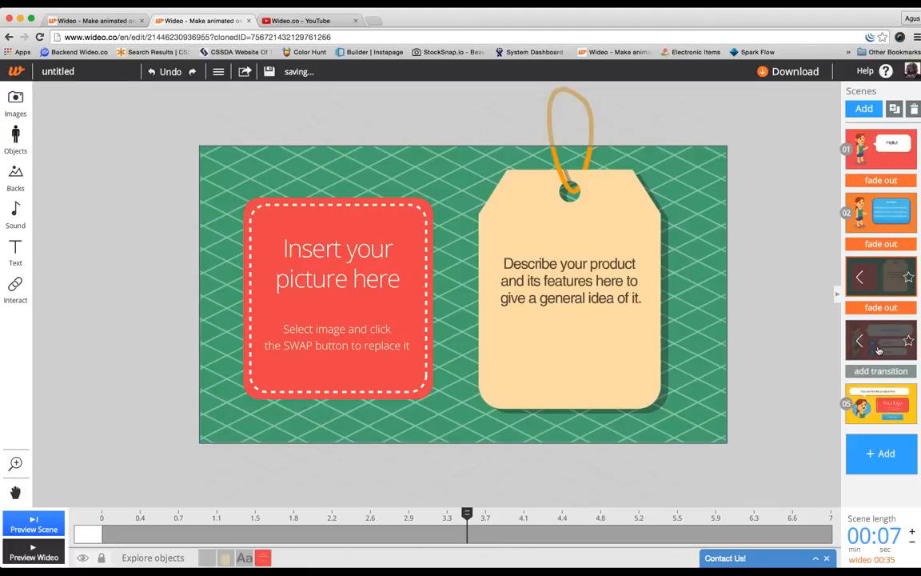
Step: Duplicate the Features scene and delete the opening "Hello!" scene
click(886, 196)
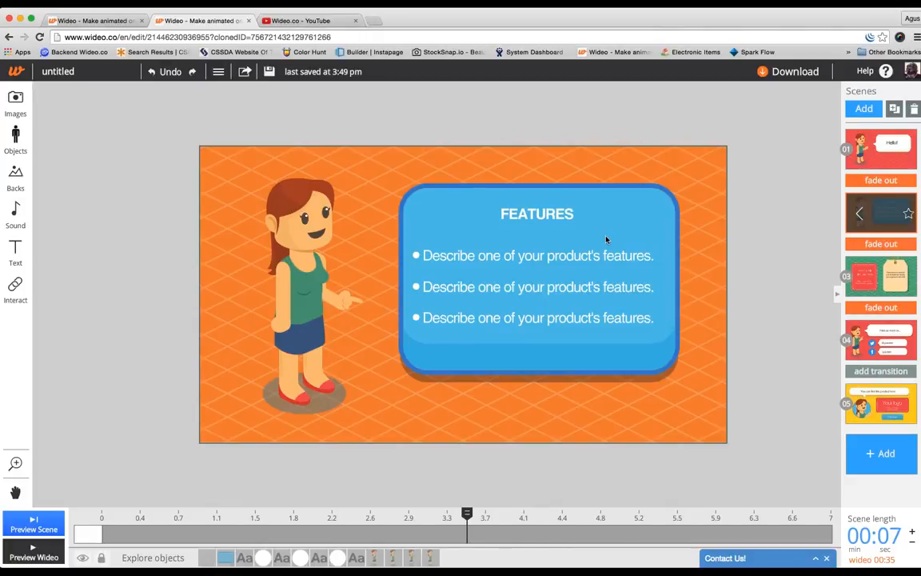
click(894, 108)
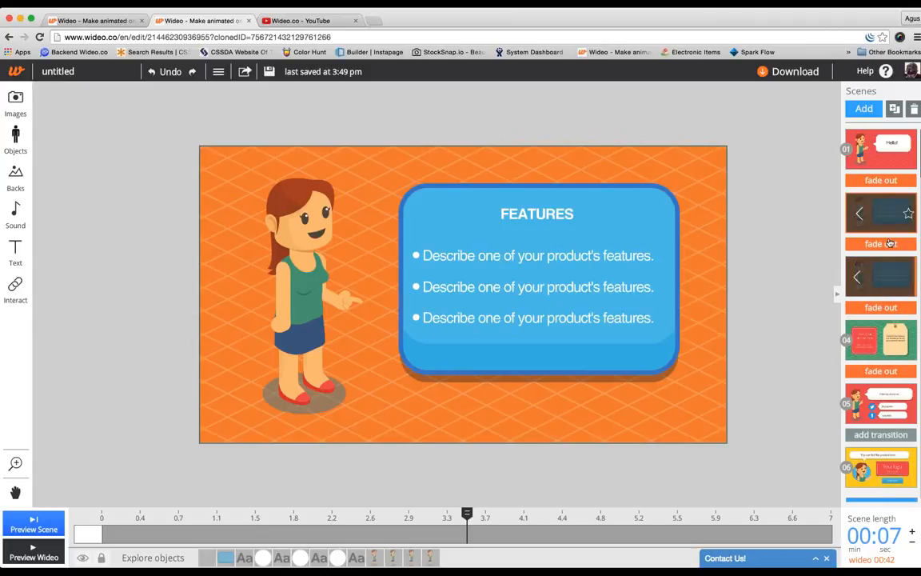
click(883, 150)
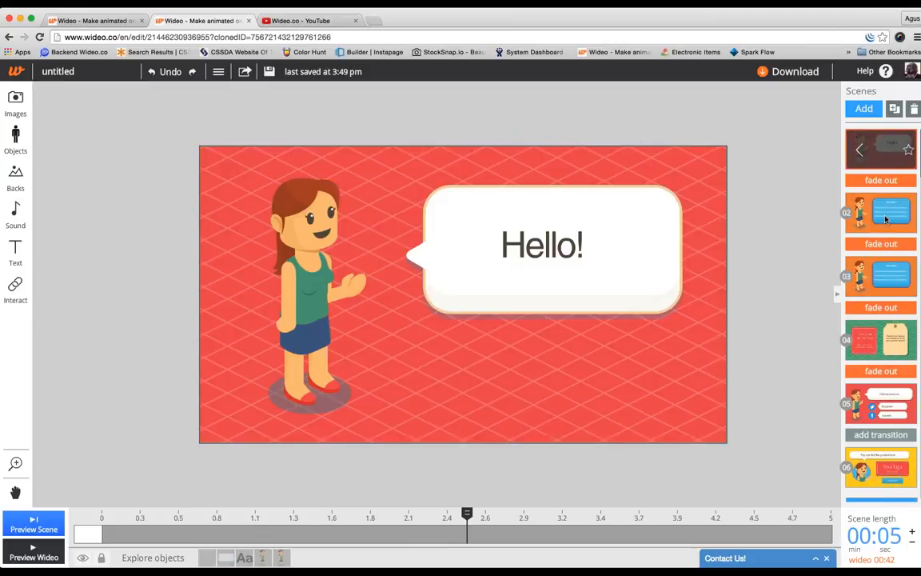
click(914, 108)
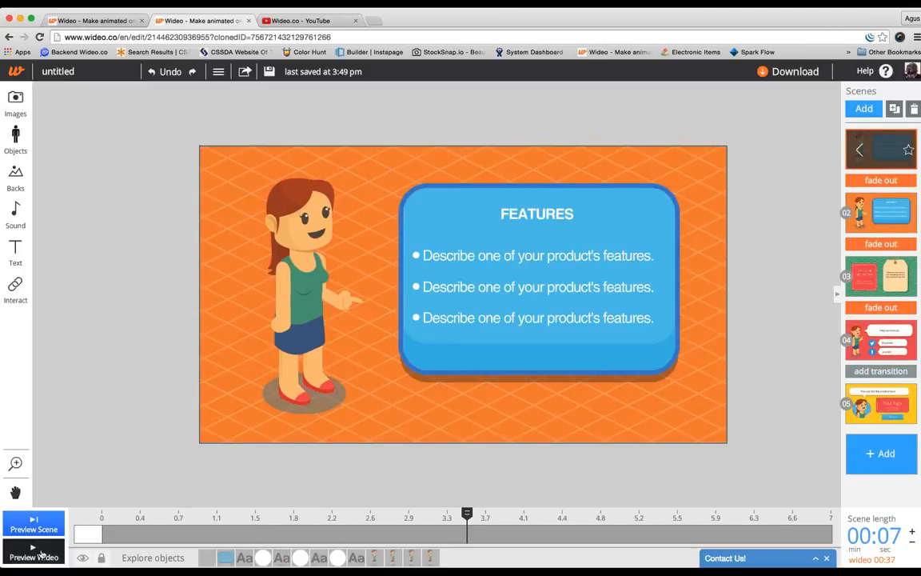
Step: Preview the whole video from the first Features scene and close the preview
click(36, 550)
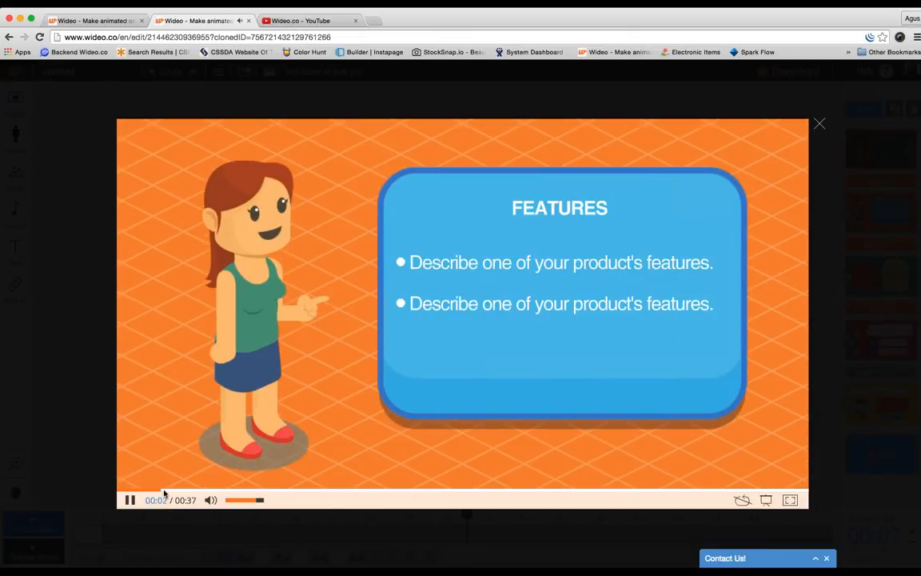
drag(164, 490, 138, 496)
click(135, 500)
click(821, 289)
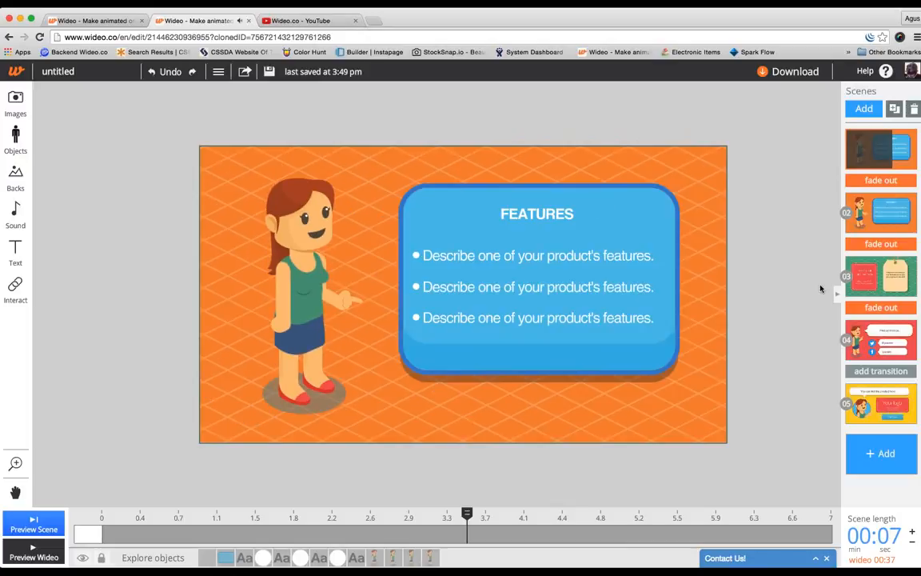
Step: Unlock the blue box behind the text in the second Features scene and try to edit it
click(895, 215)
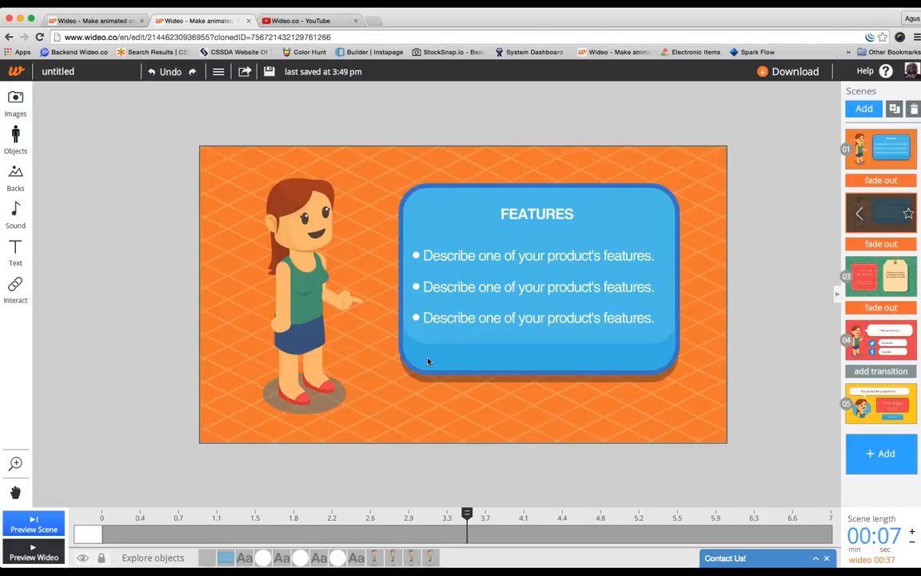
click(225, 553)
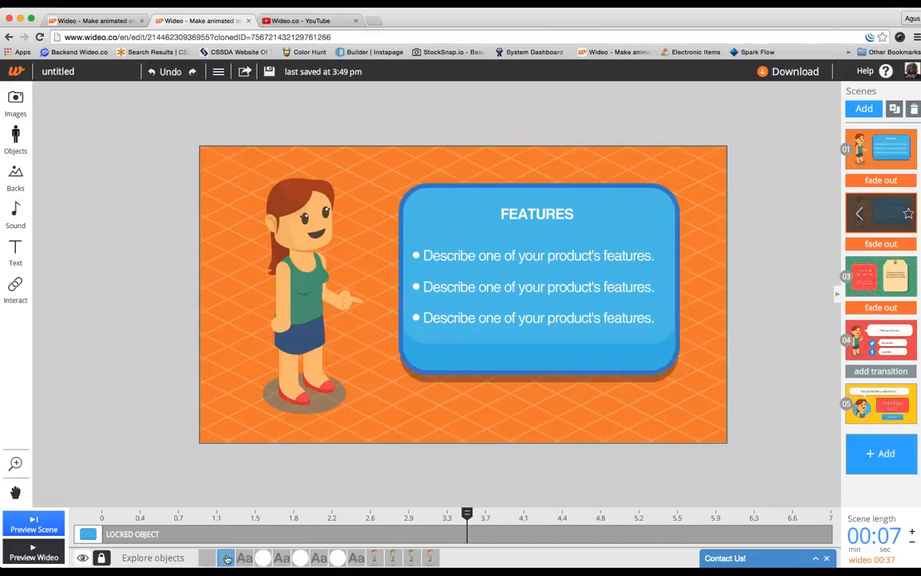
click(102, 559)
click(588, 150)
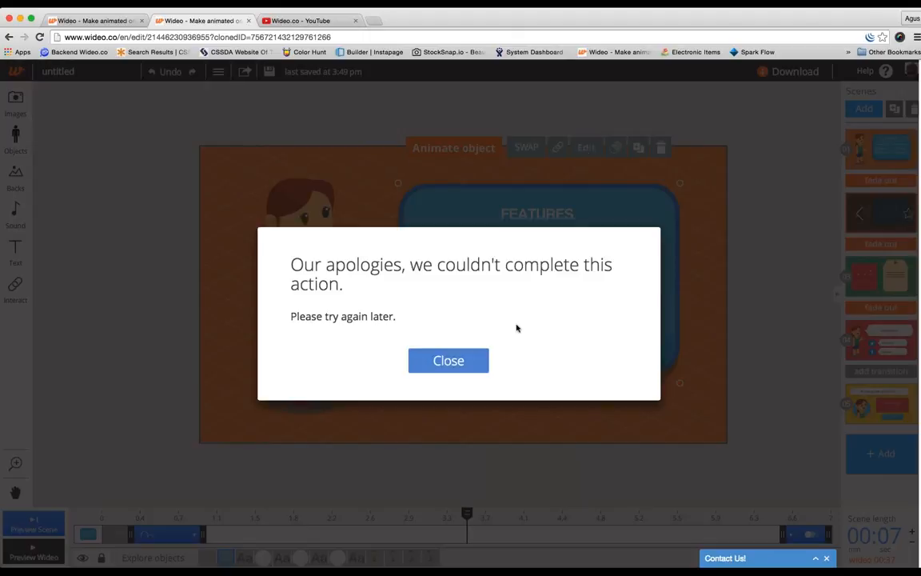
click(497, 350)
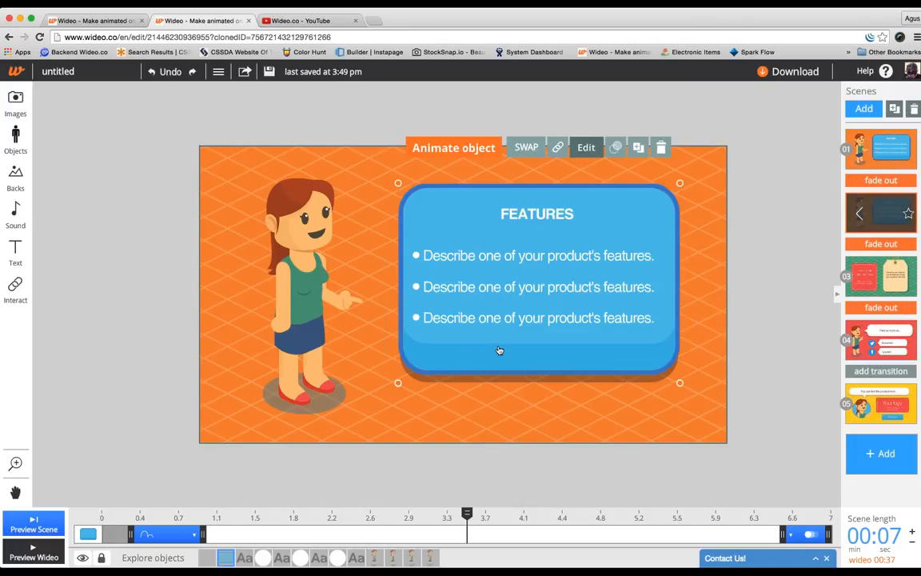
Step: Set the second scene's blue box to 0% opacity and view its available entry animations
click(616, 147)
drag(710, 154, 679, 158)
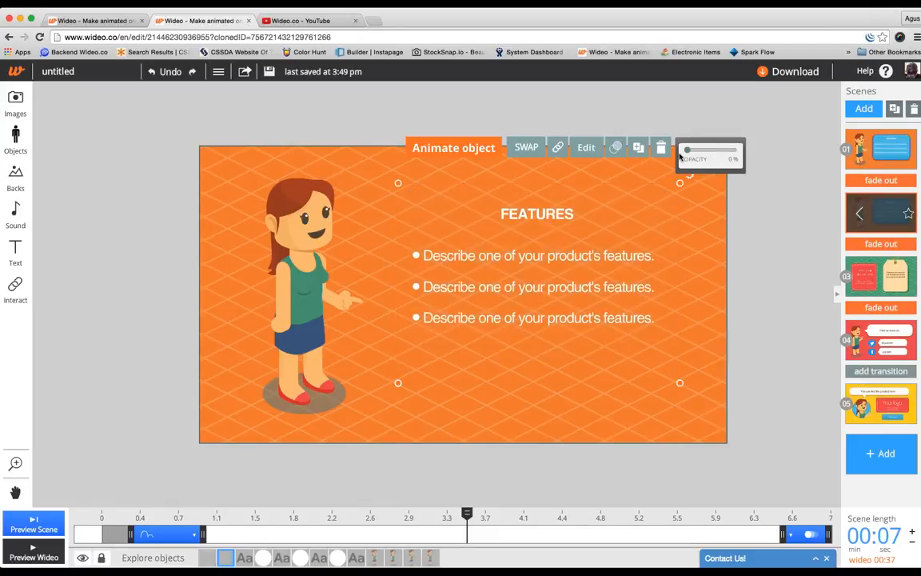
click(195, 534)
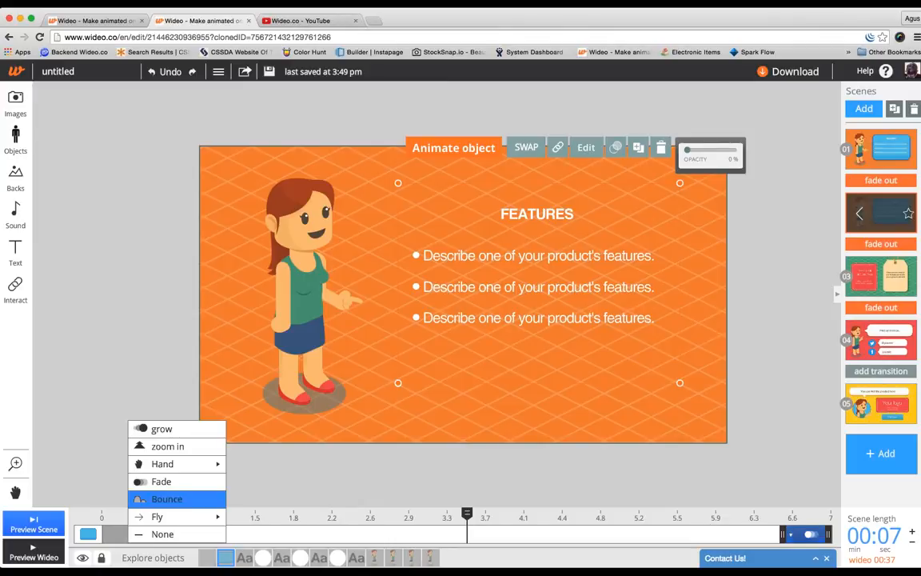
click(227, 428)
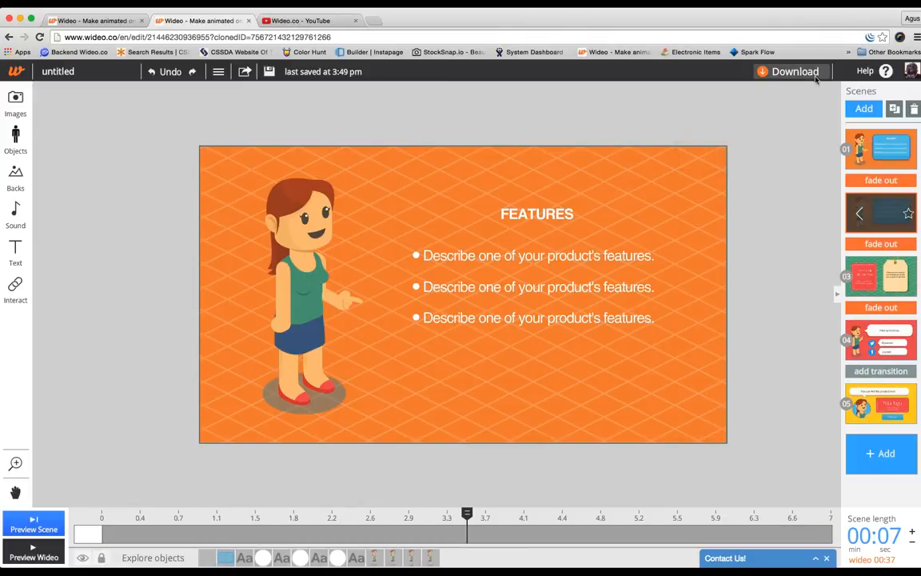
key(super+shift+2)
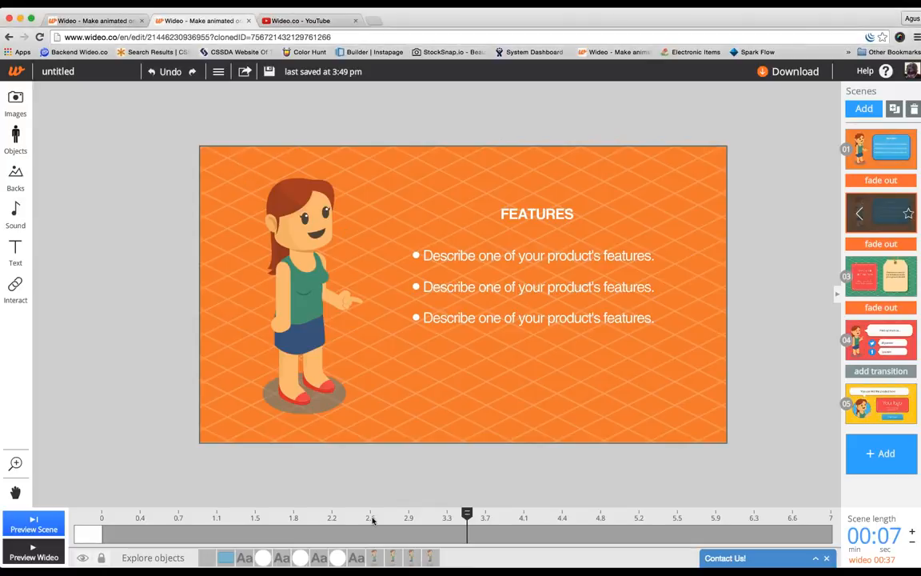
Step: Preview the full video and switch the player to presentation mode
click(164, 516)
click(26, 559)
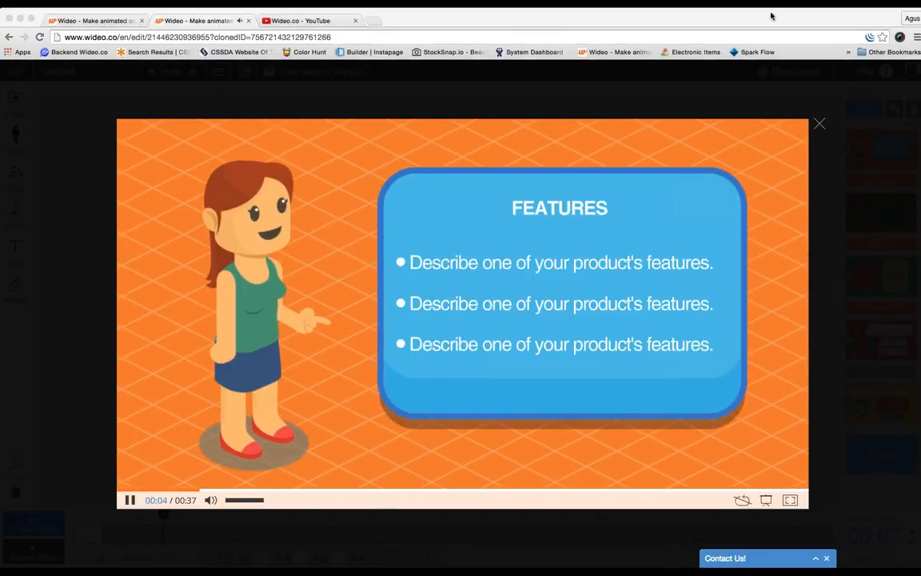
click(766, 499)
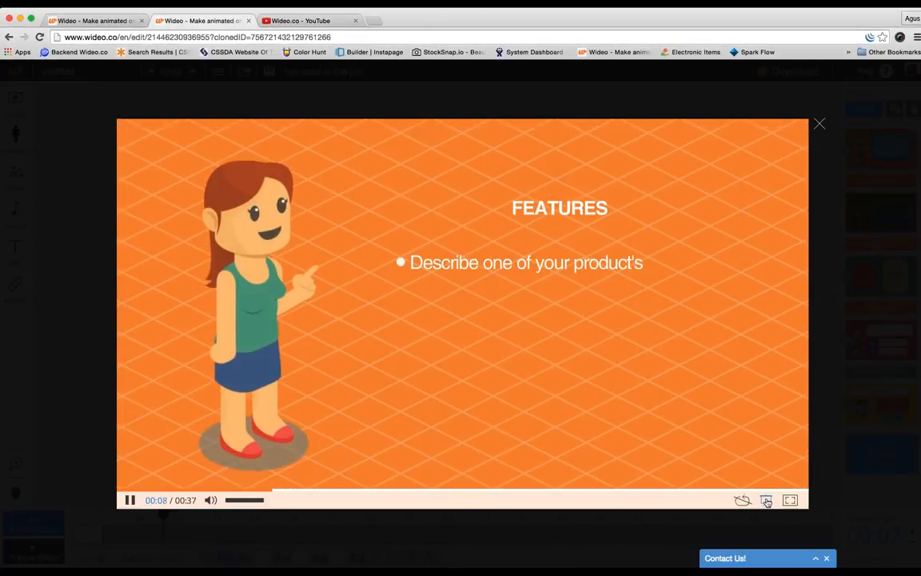
click(766, 500)
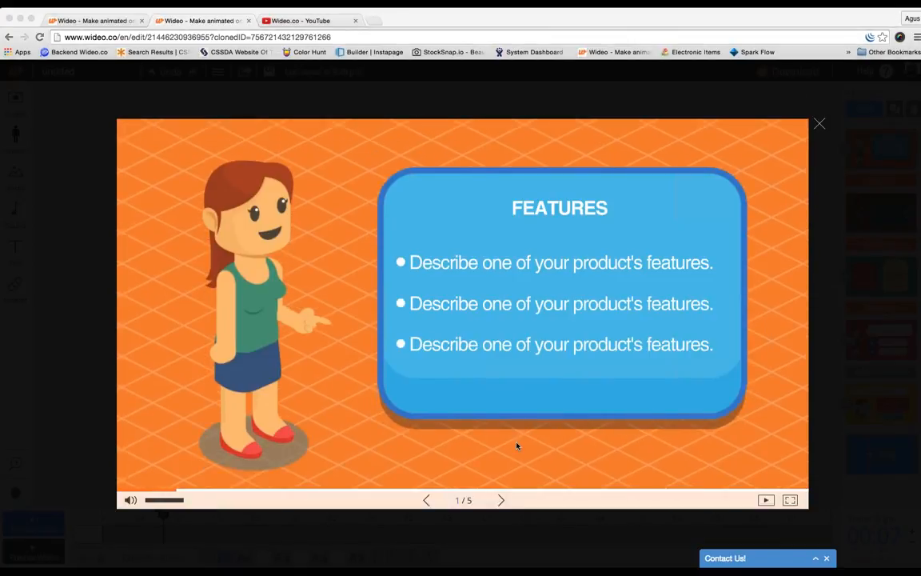
Step: Advance the presentation preview to the third slide and exit the preview
click(502, 502)
click(502, 501)
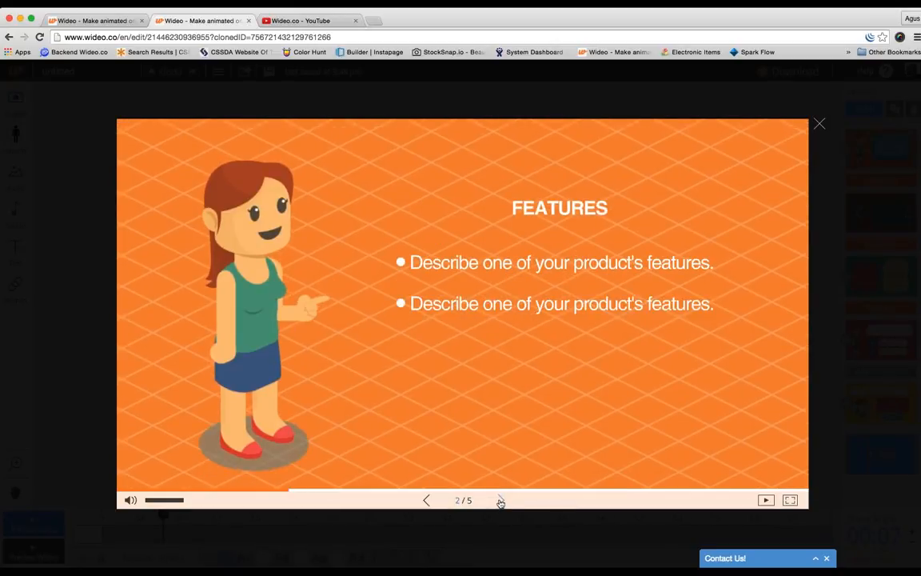
click(501, 501)
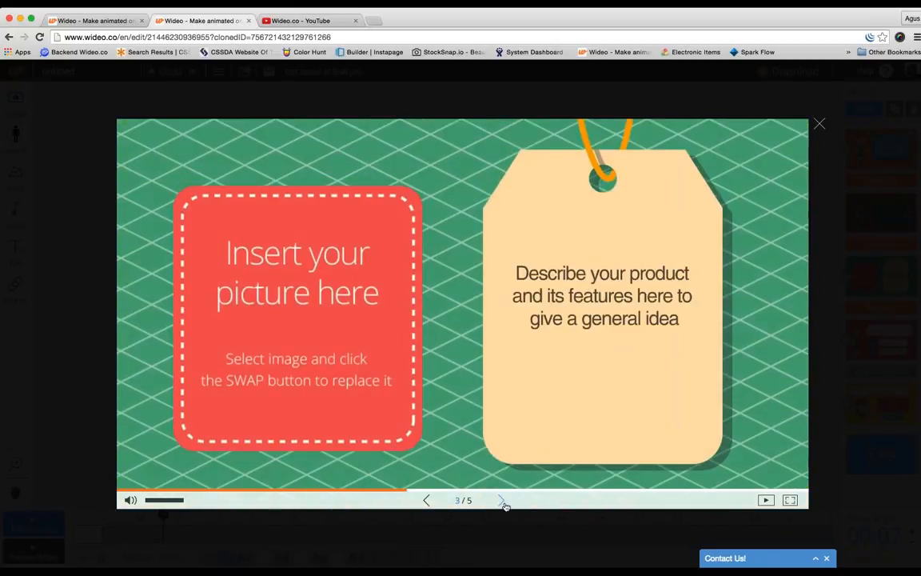
key(Escape)
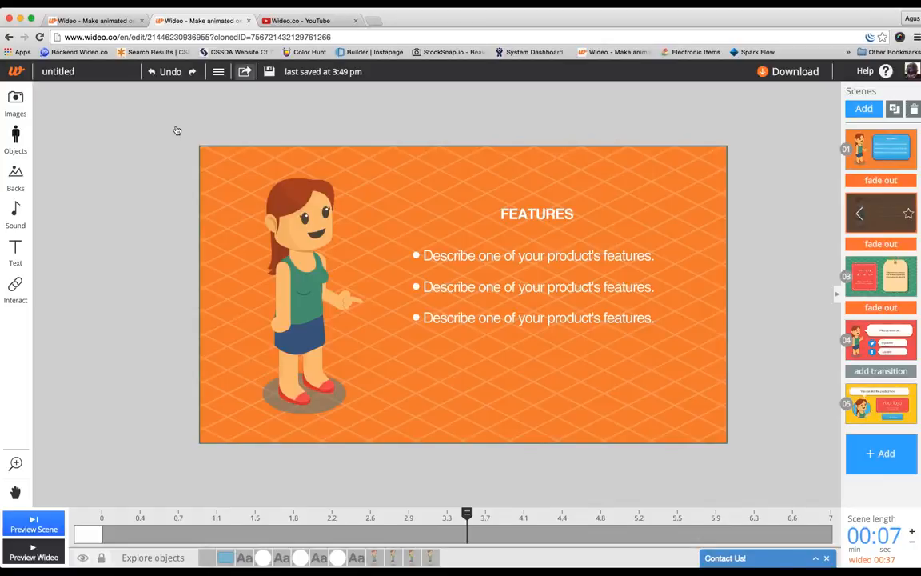
Step: Save the wideo, open its page from My videos and title it TEST
click(269, 76)
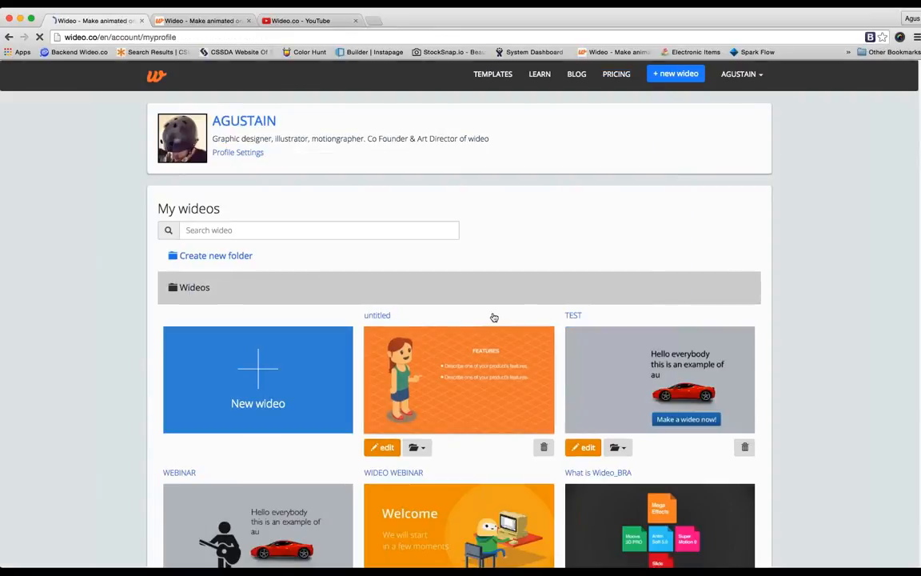
click(495, 318)
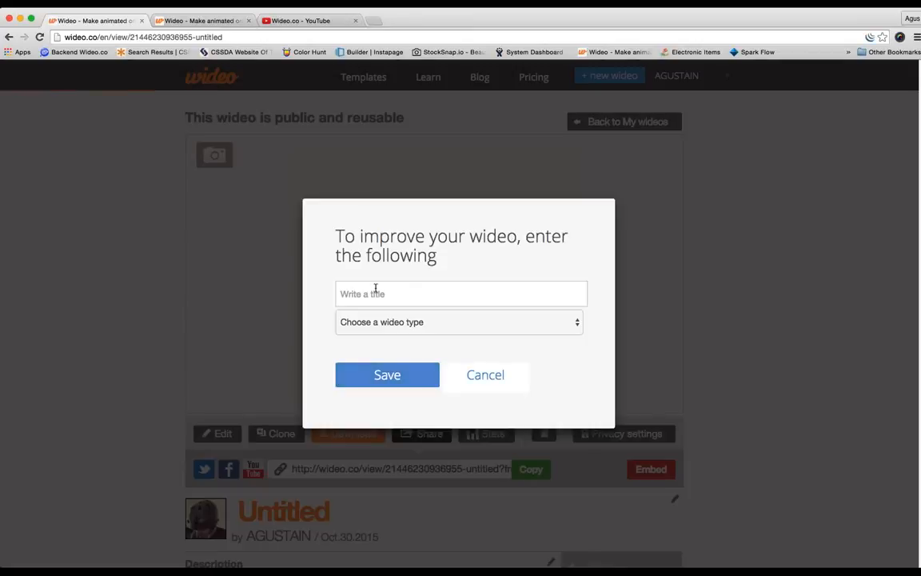
click(375, 290)
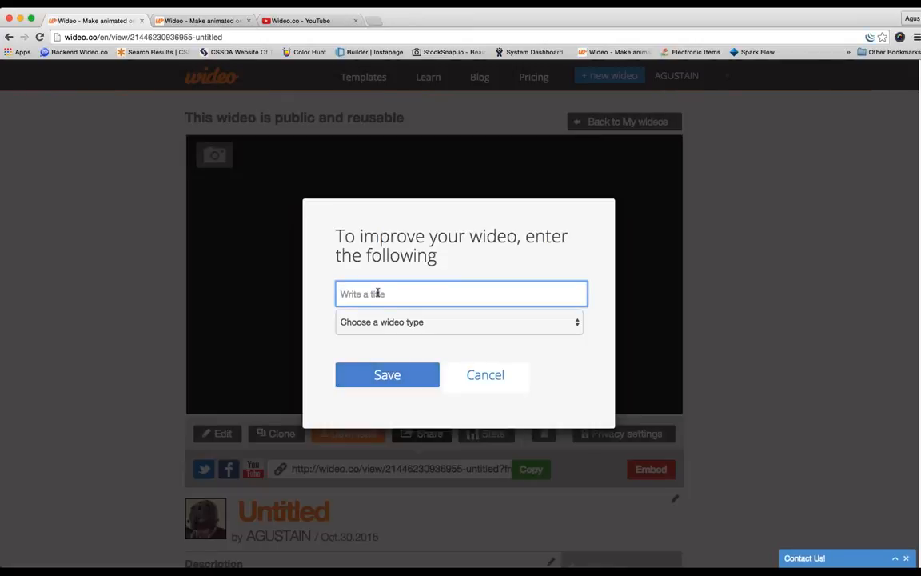
text(TEST)
key(Tab)
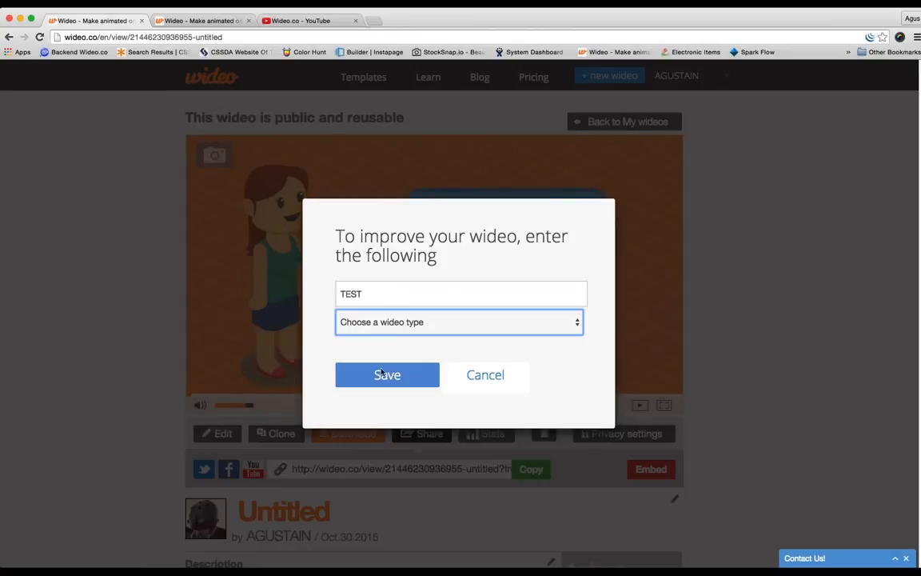
click(382, 377)
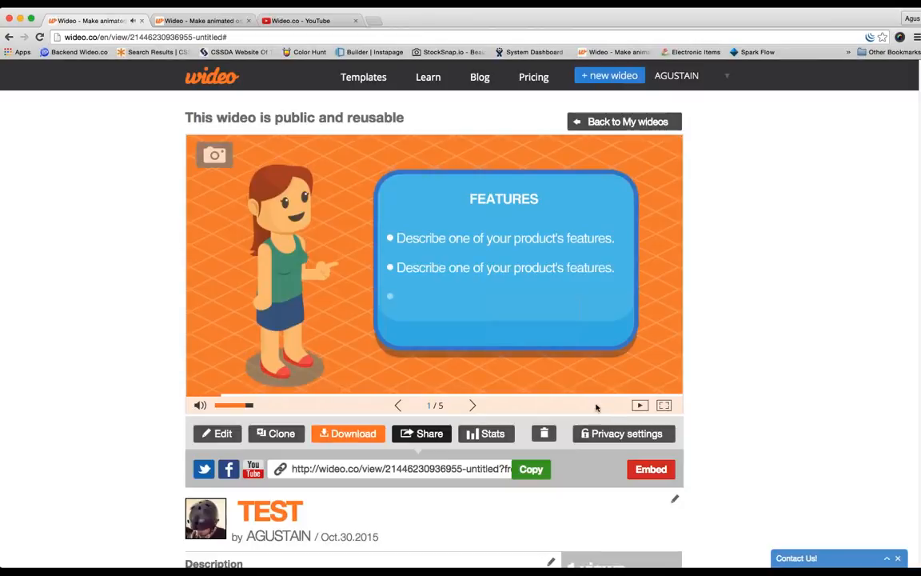
Step: Advance the TEST wideo to slide 3 on its page and switch the player back to video mode
click(472, 408)
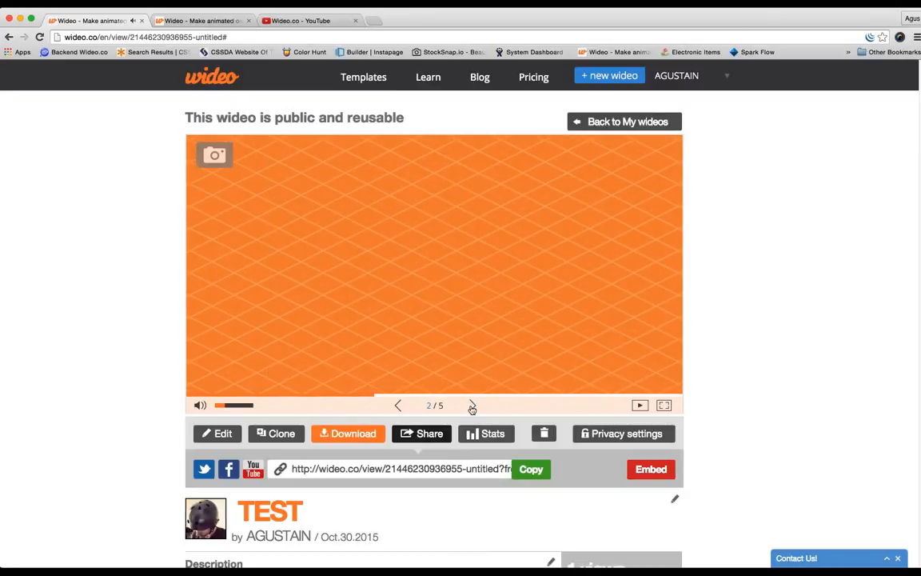
click(471, 407)
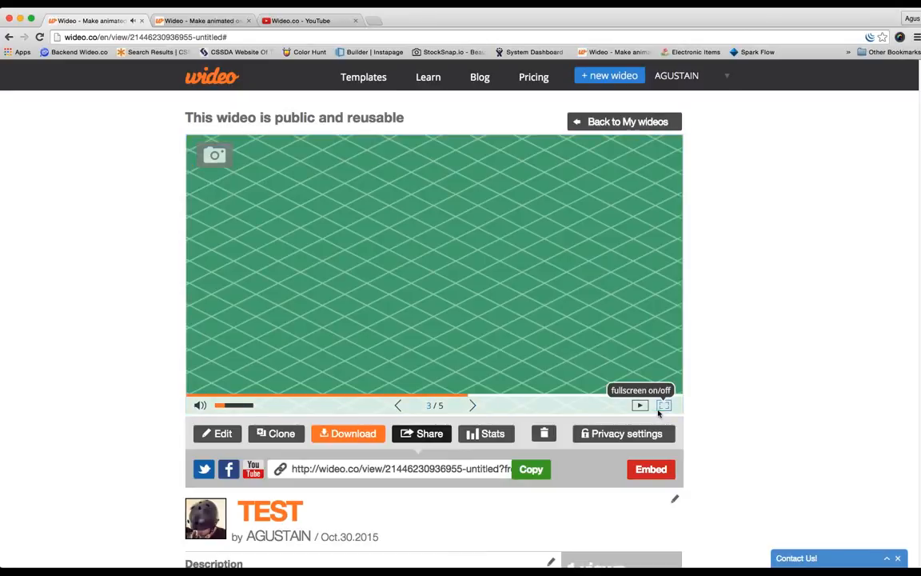
click(640, 406)
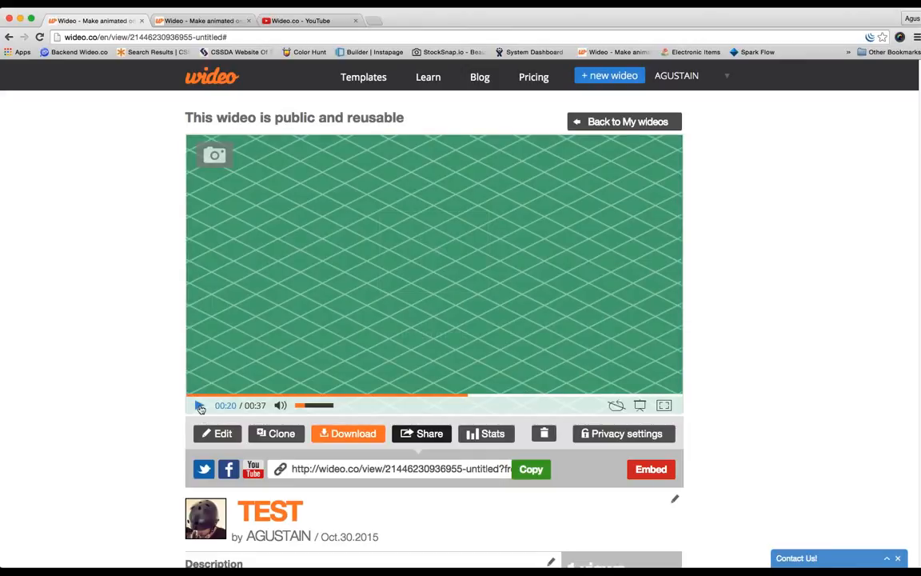
Step: Play the TEST wideo in video mode on its page, then open its stats
click(200, 406)
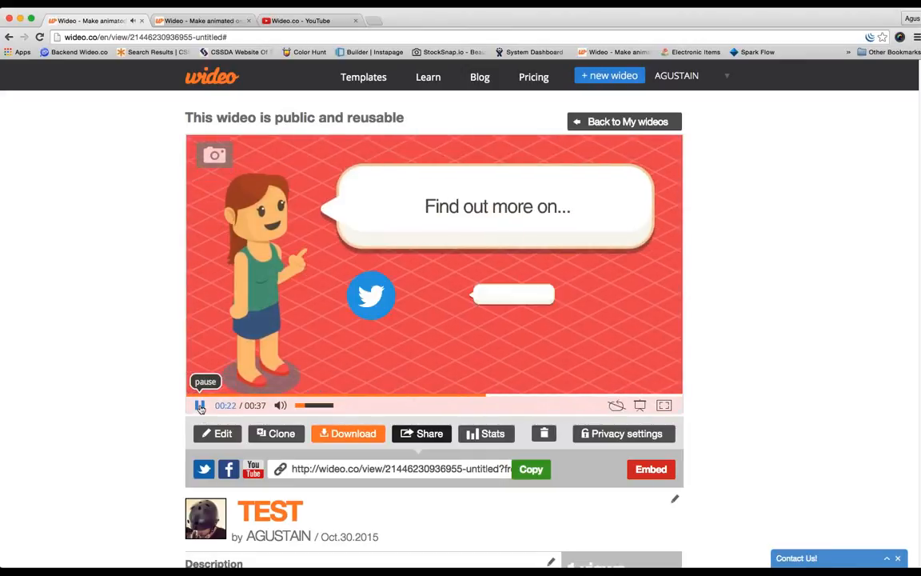
click(200, 407)
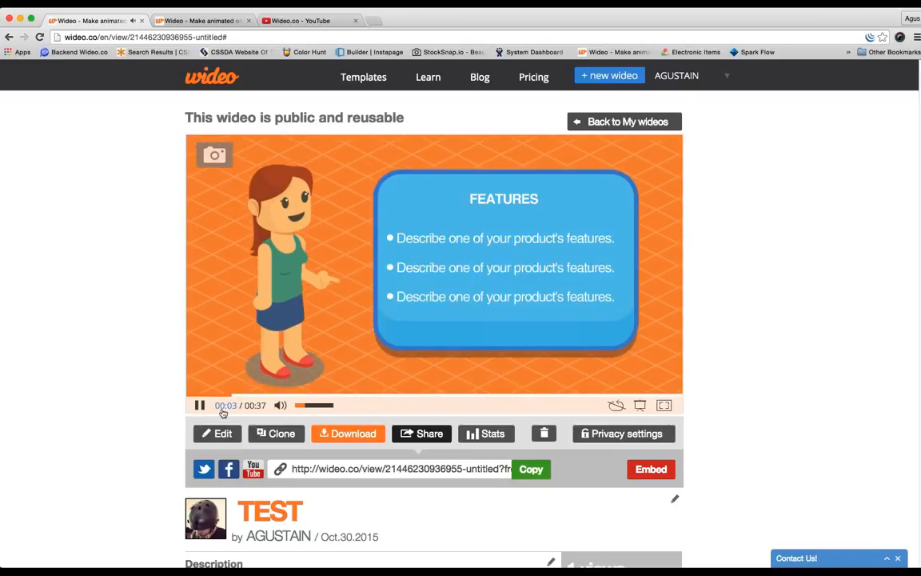
click(480, 436)
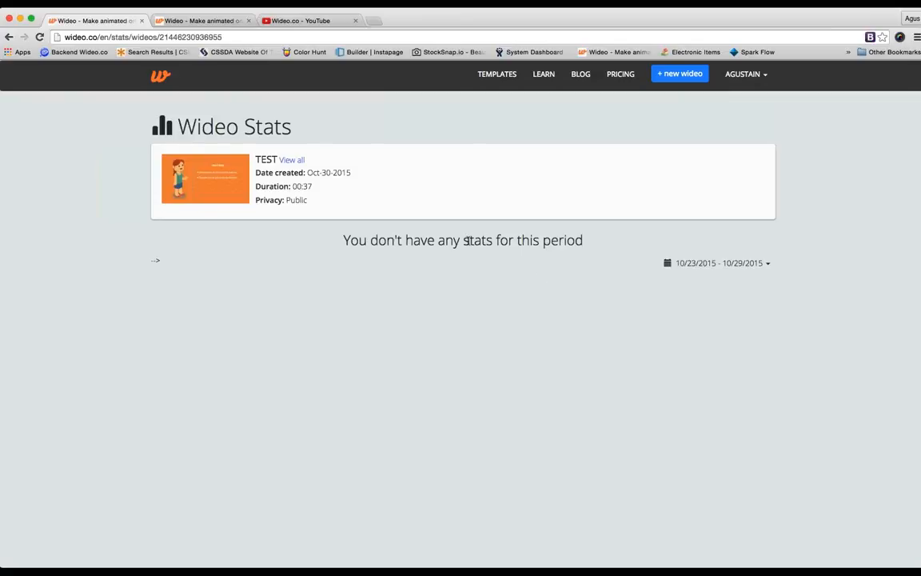
Step: Go to the My wideos list, open the What is Wideo_BRA page and return to the list
click(742, 74)
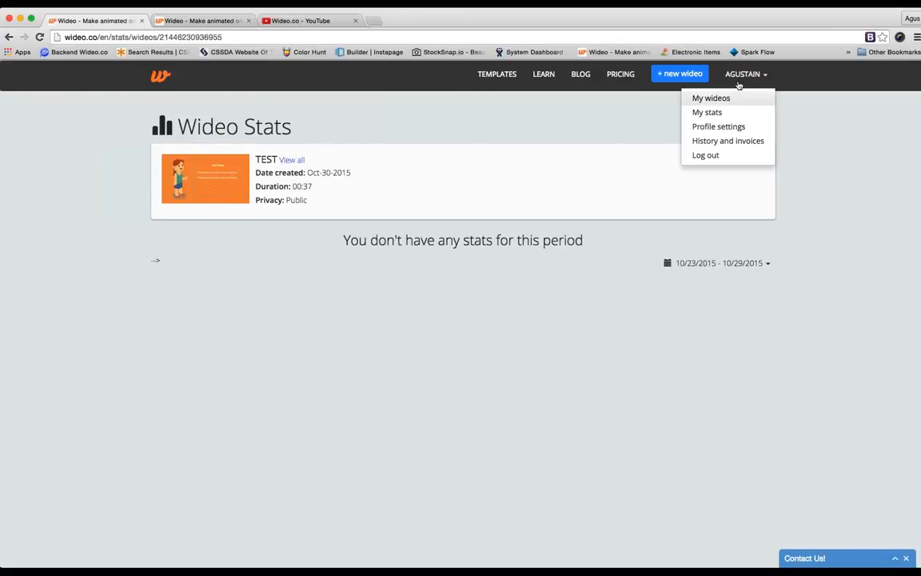
click(720, 97)
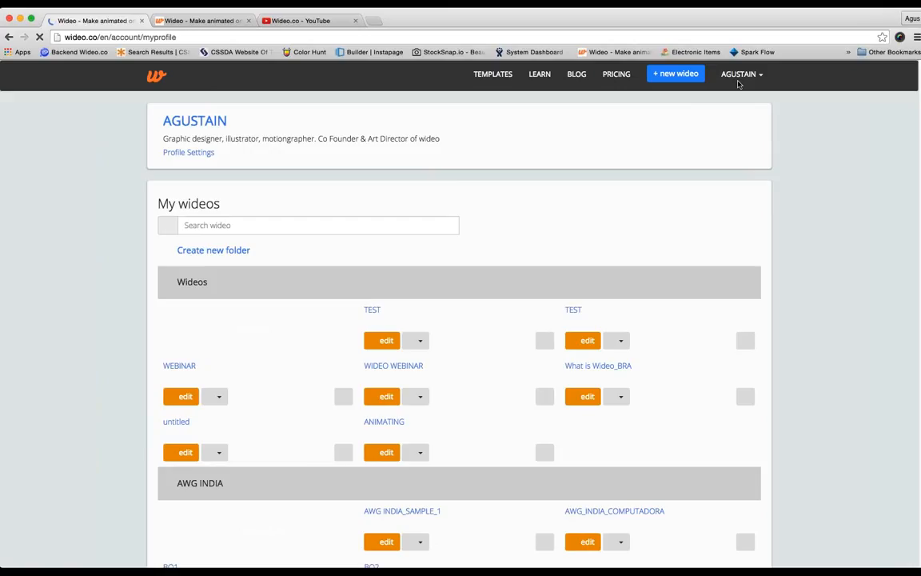
scroll(582, 213, down, 5)
scroll(583, 216, down, 5)
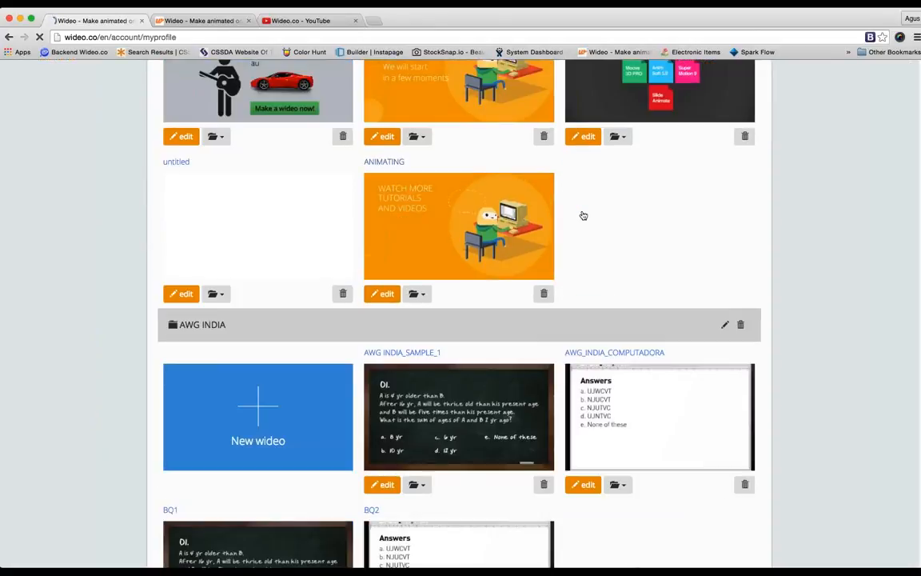
scroll(500, 394, up, 3)
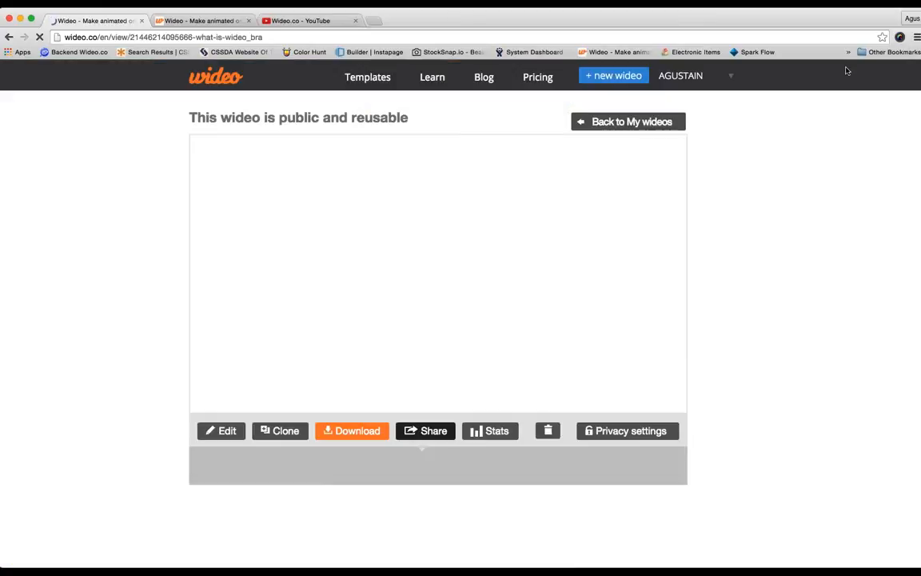
click(7, 38)
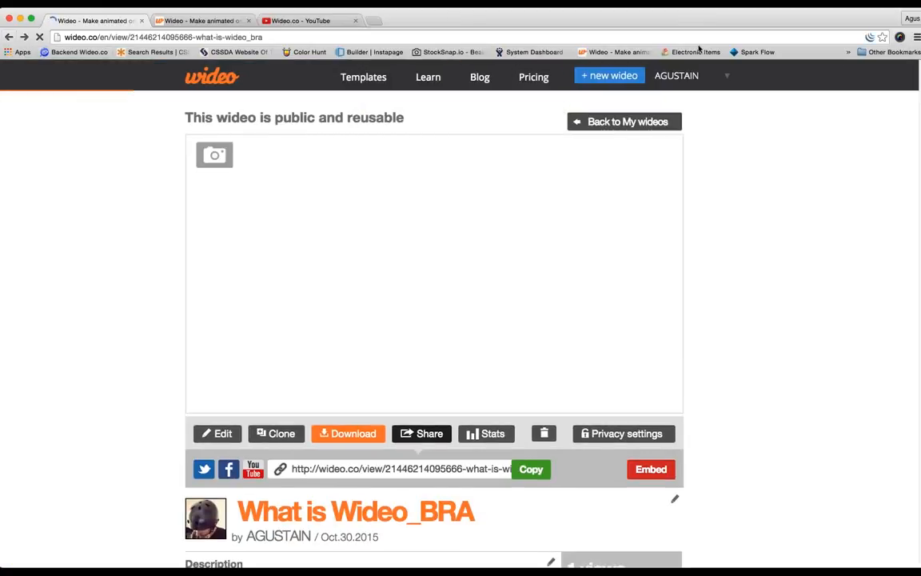
Step: Open the THE TEMPLE BAR wideo from the B2B AWG PRUEBAS folder
scroll(609, 328, down, 15)
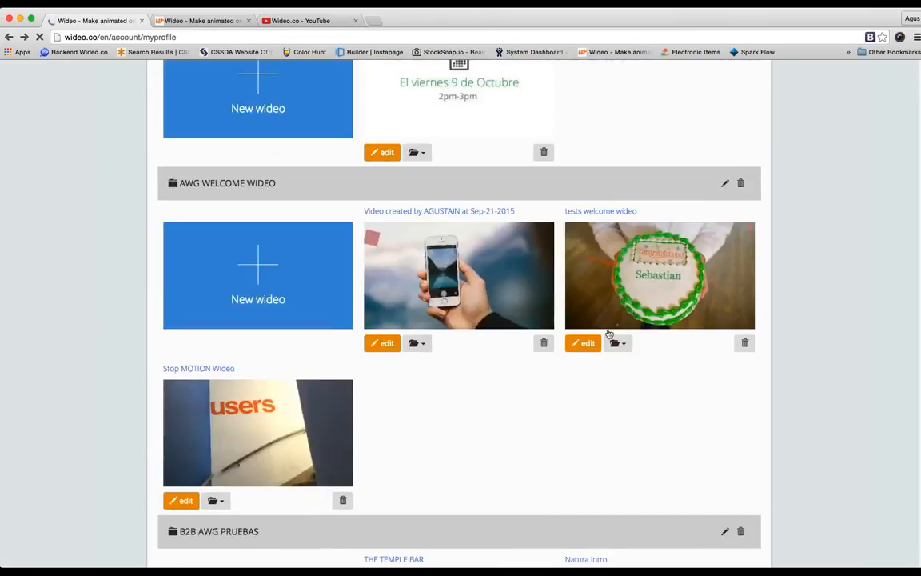
scroll(612, 304, down, 3)
scroll(613, 269, down, 6)
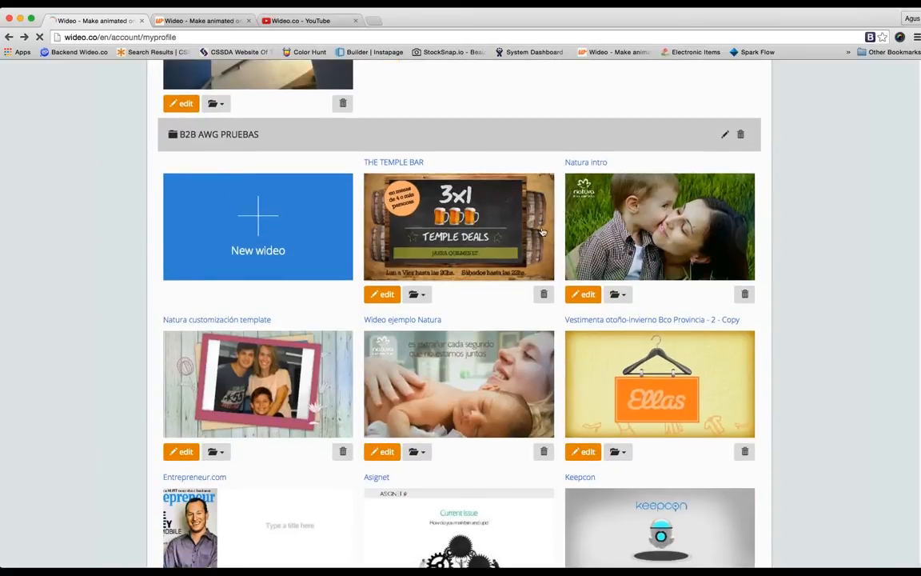
click(504, 224)
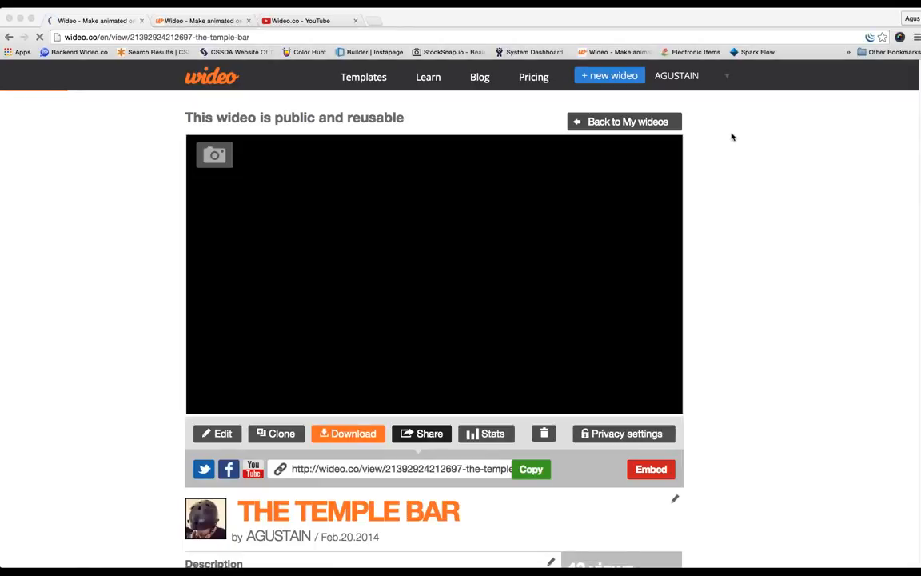
Step: Return to My wideos and open the account's overall stats
click(675, 80)
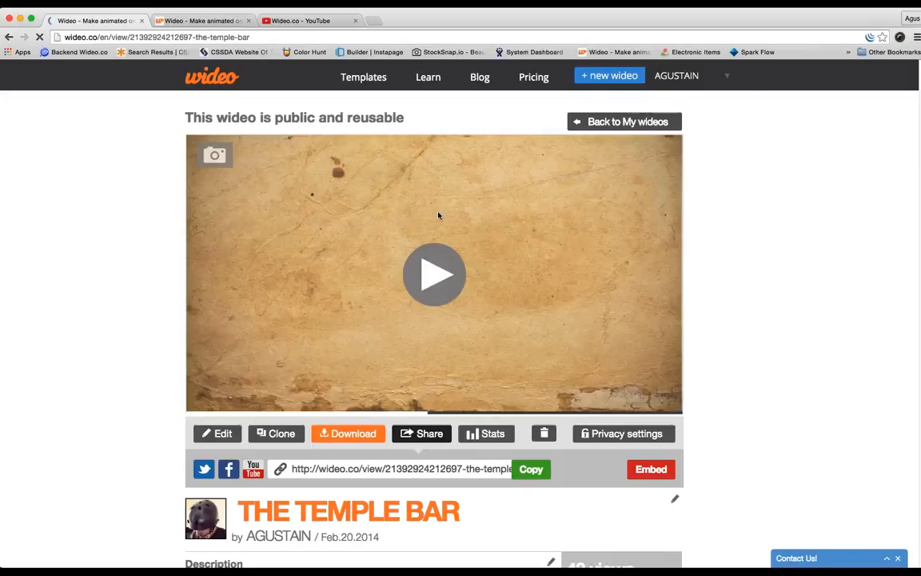
click(576, 135)
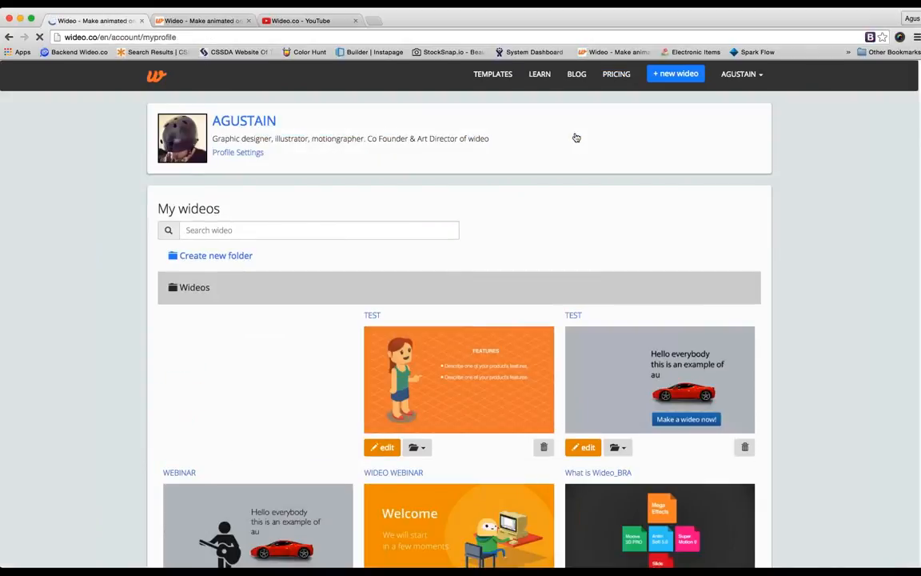
mouse_move(731, 76)
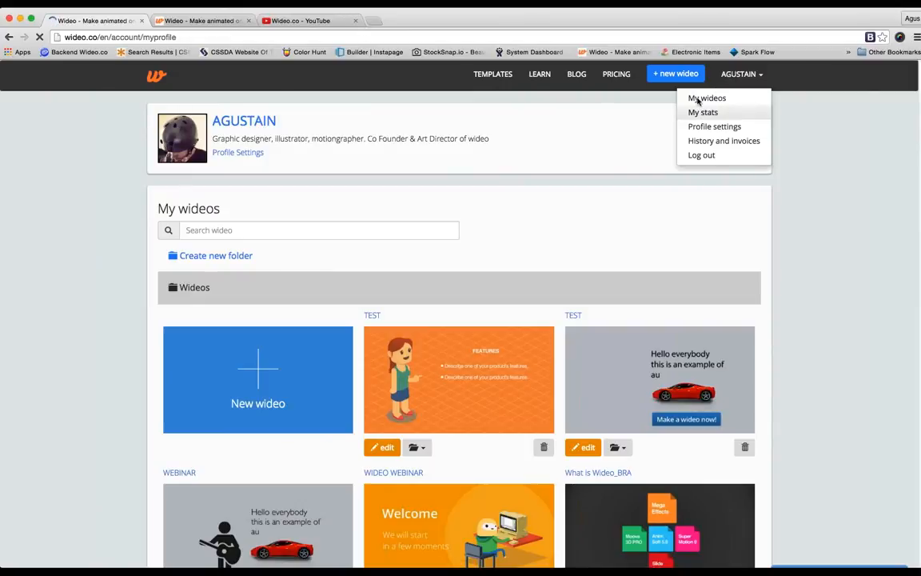
click(698, 110)
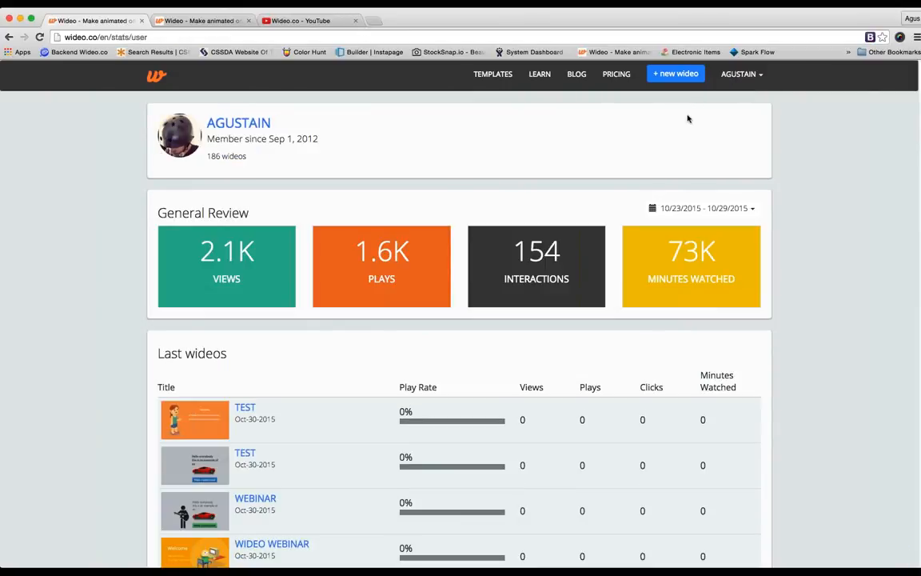
Step: Open the stats of tests welcome wideo from page 2 of the last wideos and examine its audience retention chart
scroll(517, 324, down, 3)
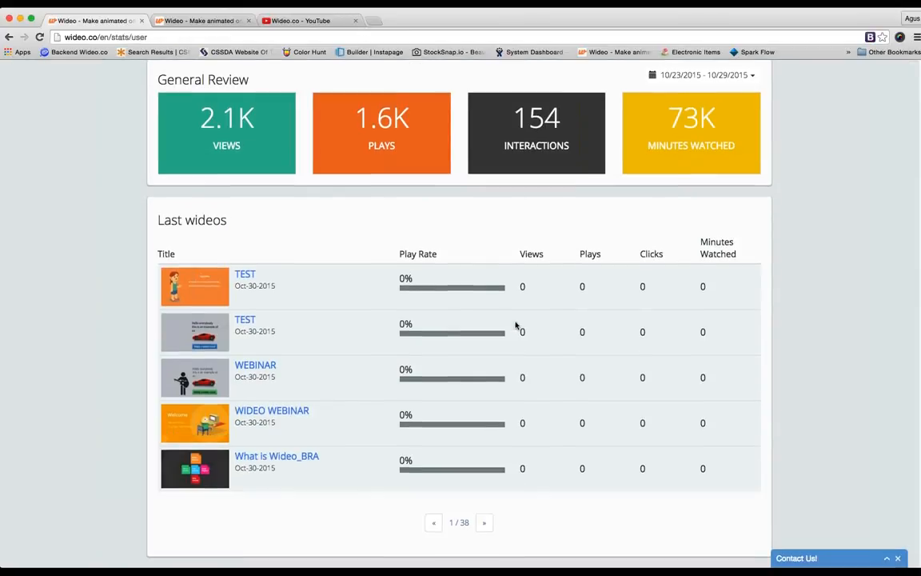
click(486, 523)
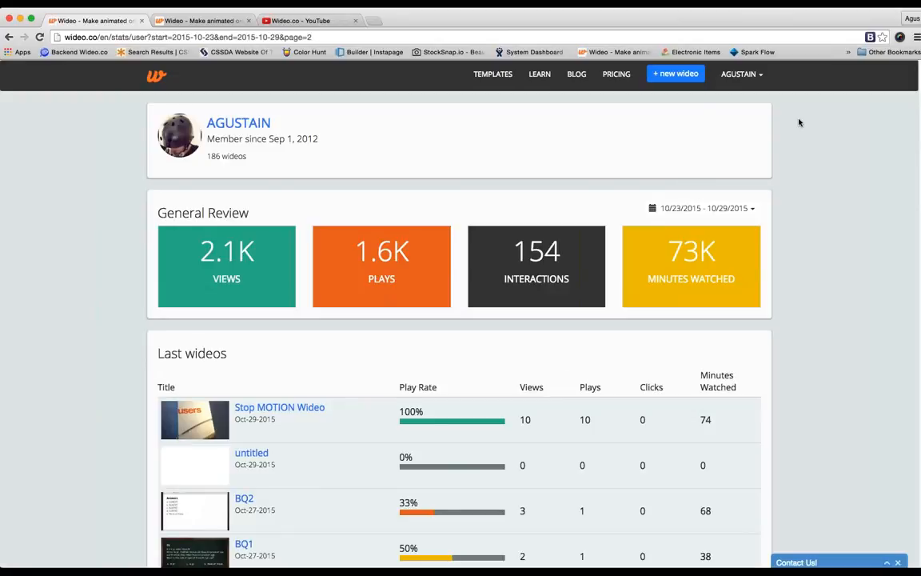
scroll(800, 121, down, 3)
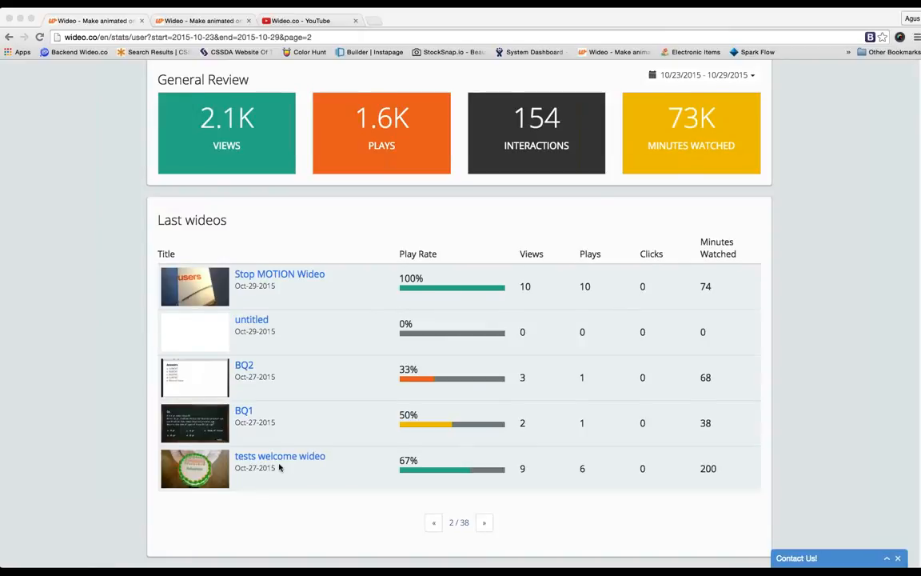
click(282, 459)
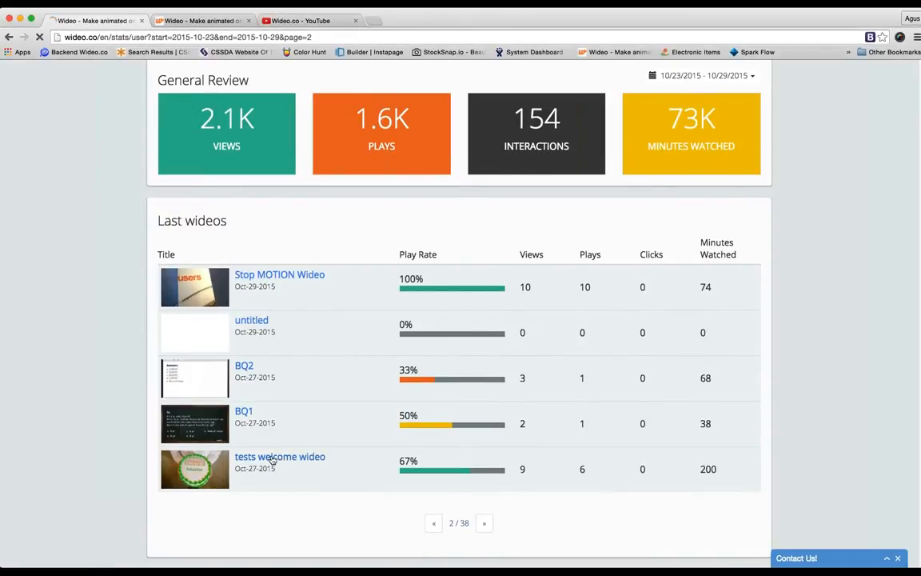
click(280, 459)
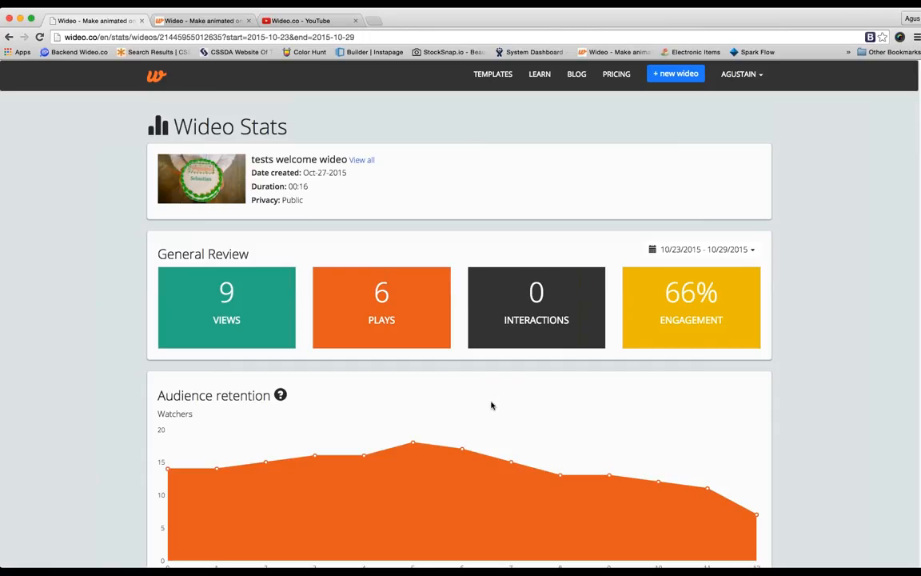
scroll(541, 335, down, 1)
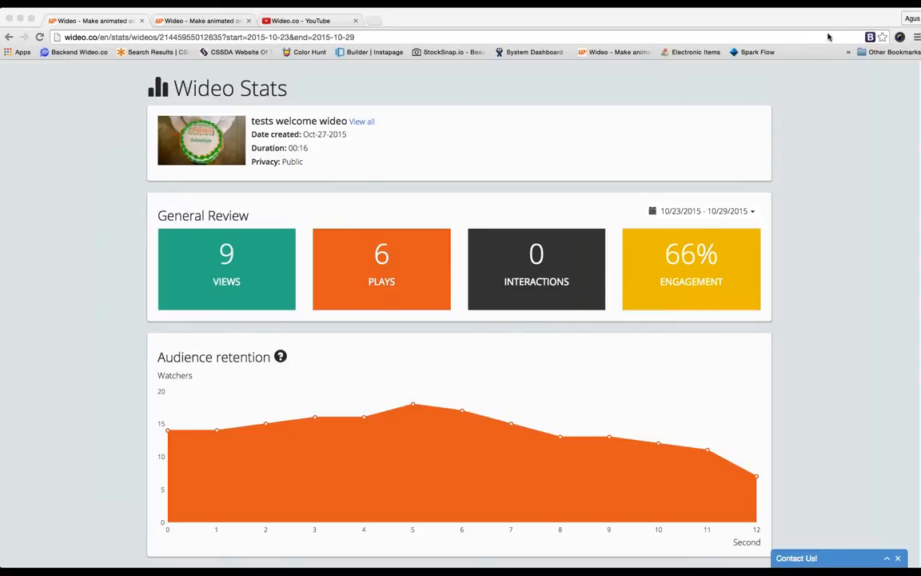
click(287, 358)
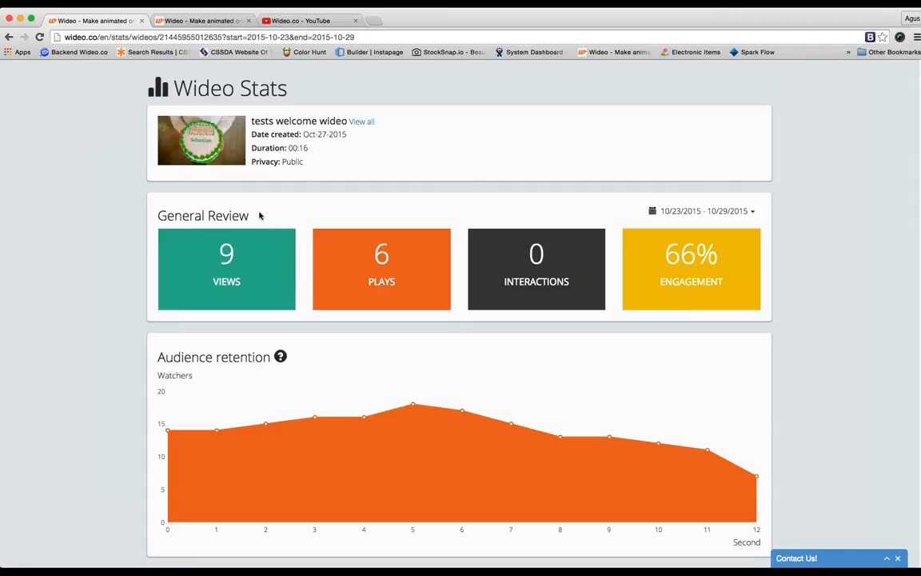
Step: Return to the stats of all wideos and open the Learn page
click(361, 122)
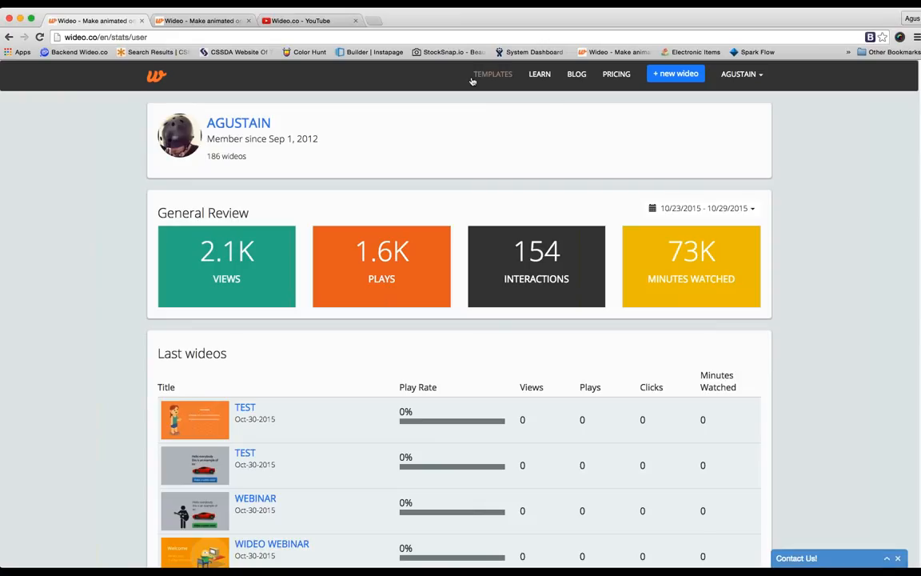
click(540, 75)
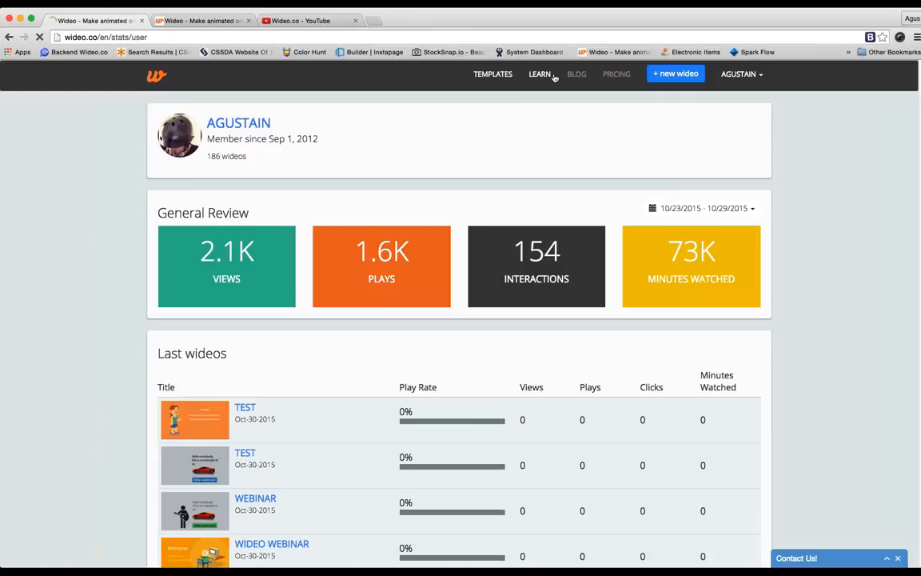